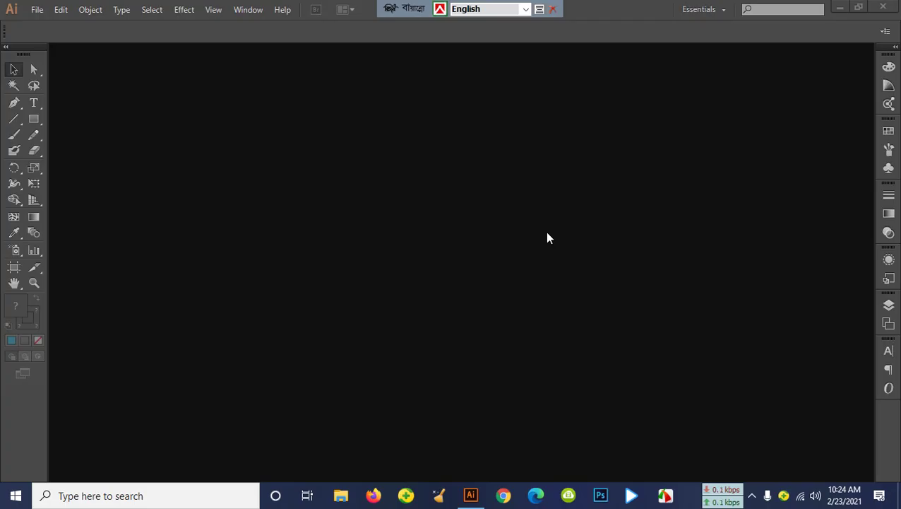
- Minimize and restore the Illustrator window, then bring up the File menu
left_click(839, 9)
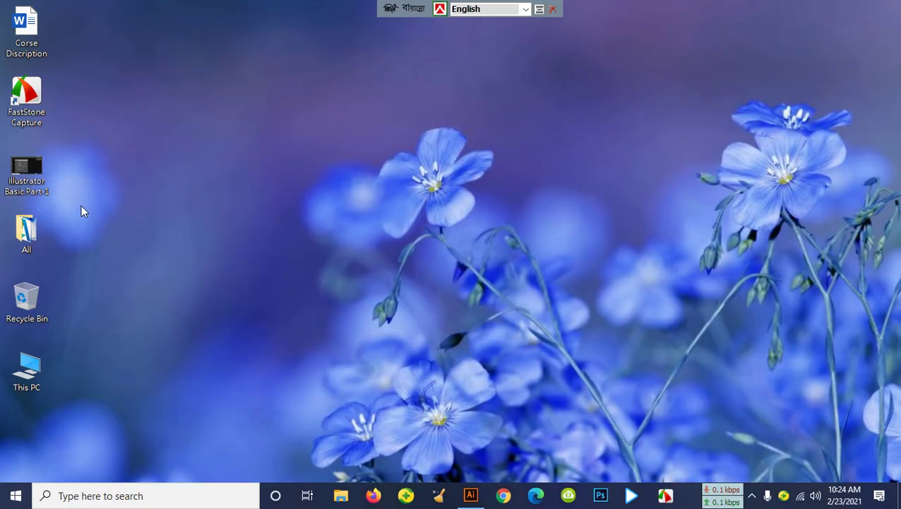
left_click(471, 495)
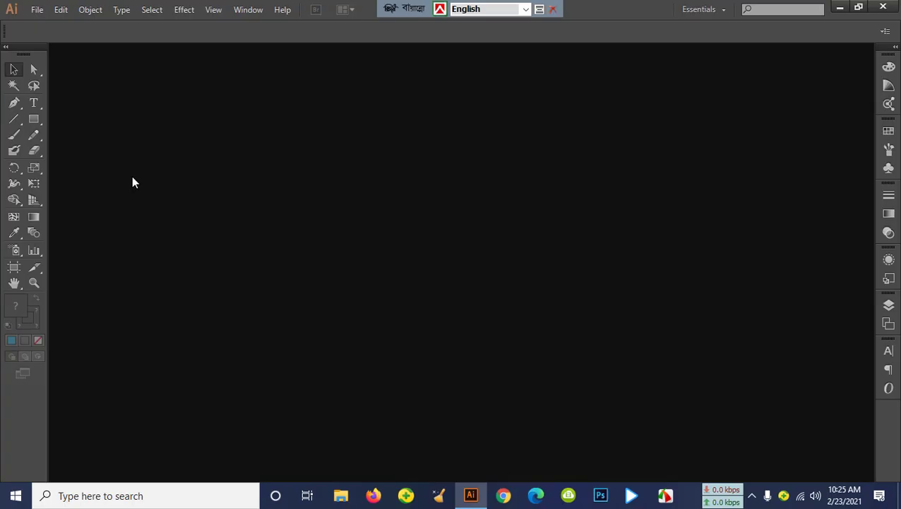
left_click(37, 9)
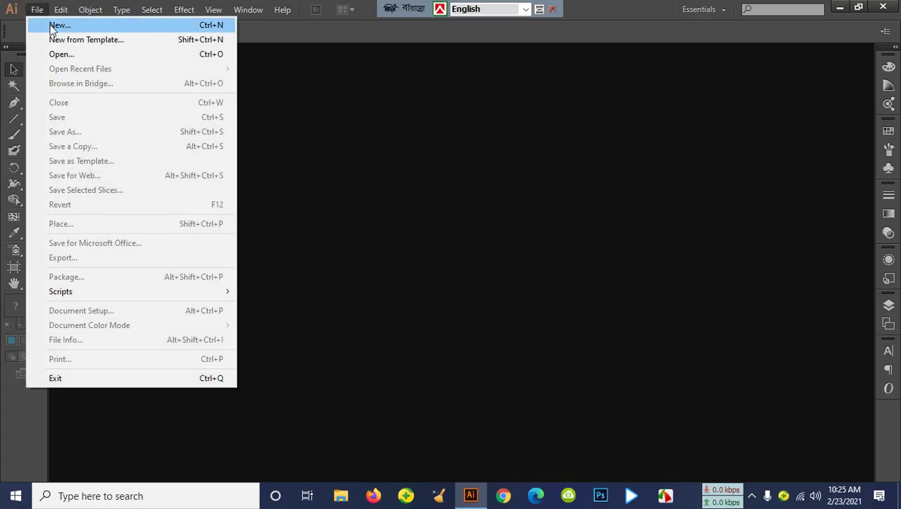
- Create a new RGB document with 3 artboards of 2000 × 2000 px arranged Grid by Column
left_click(50, 25)
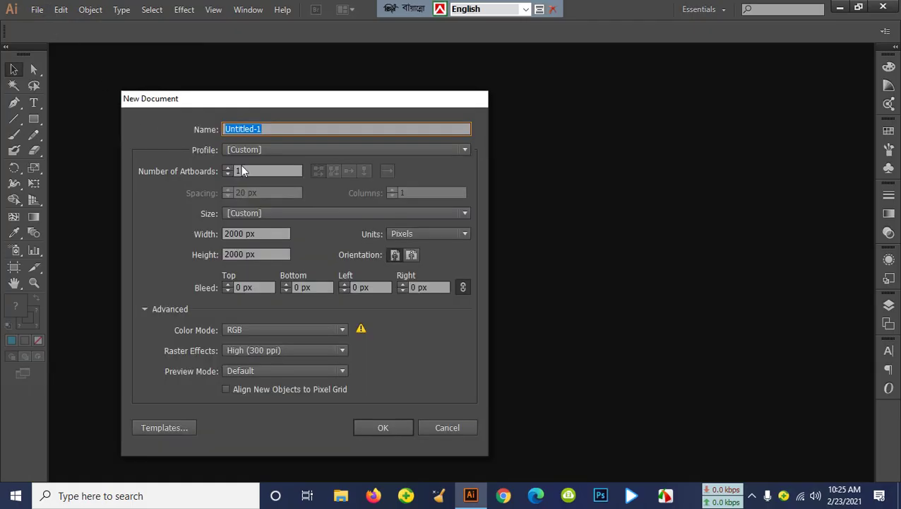
left_click(143, 310)
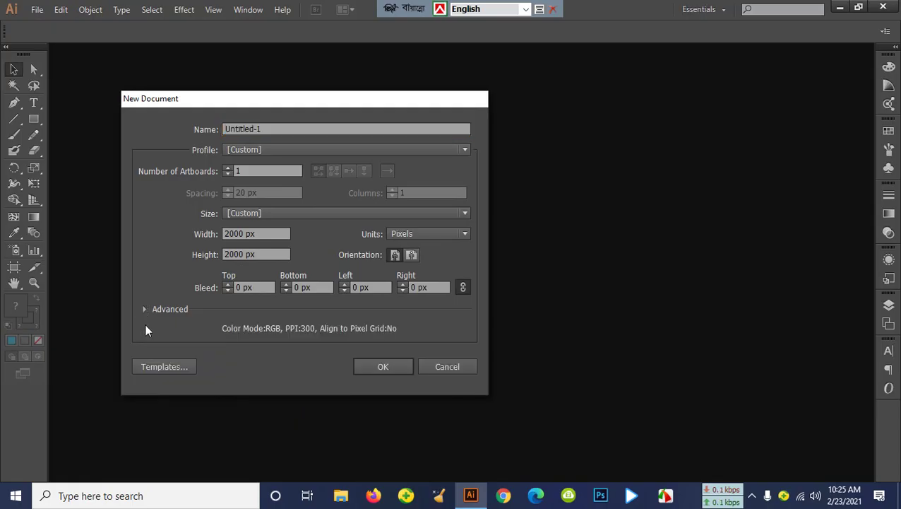
left_click(144, 309)
left_click(144, 309)
left_click(144, 310)
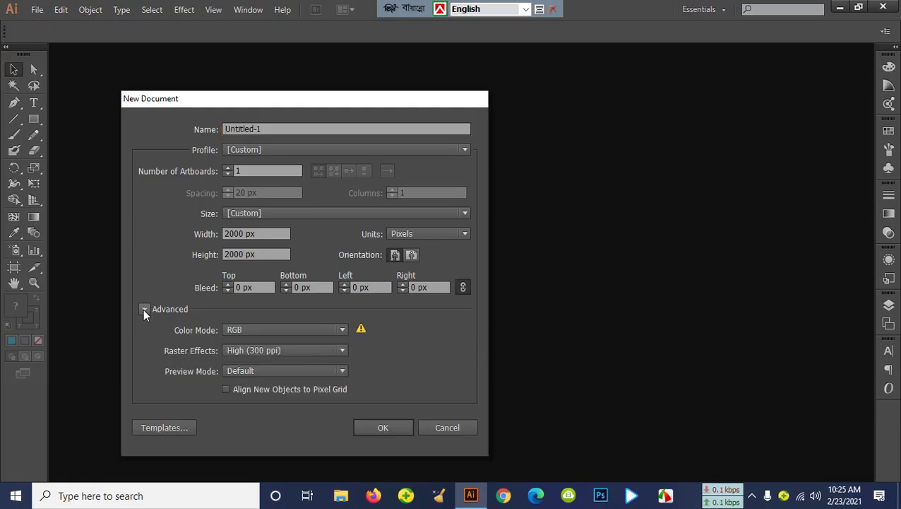
left_click(255, 330)
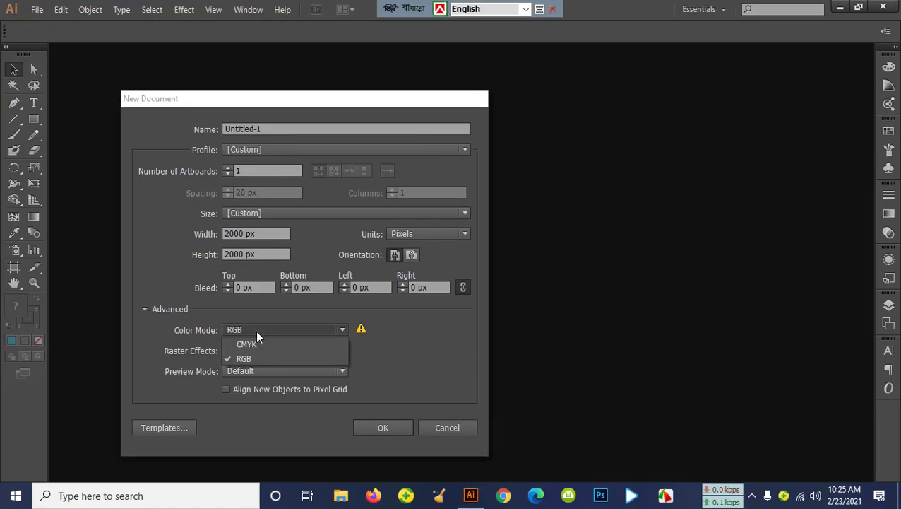
left_click(301, 358)
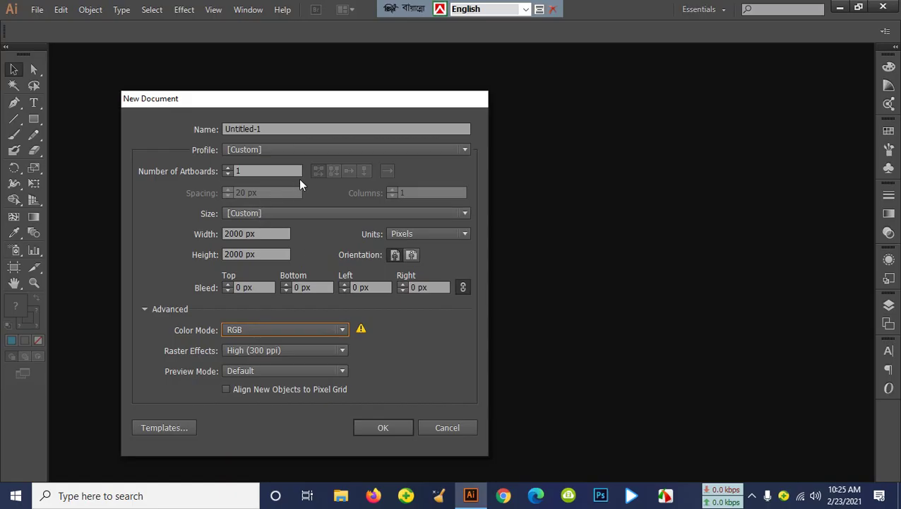
left_click(229, 168)
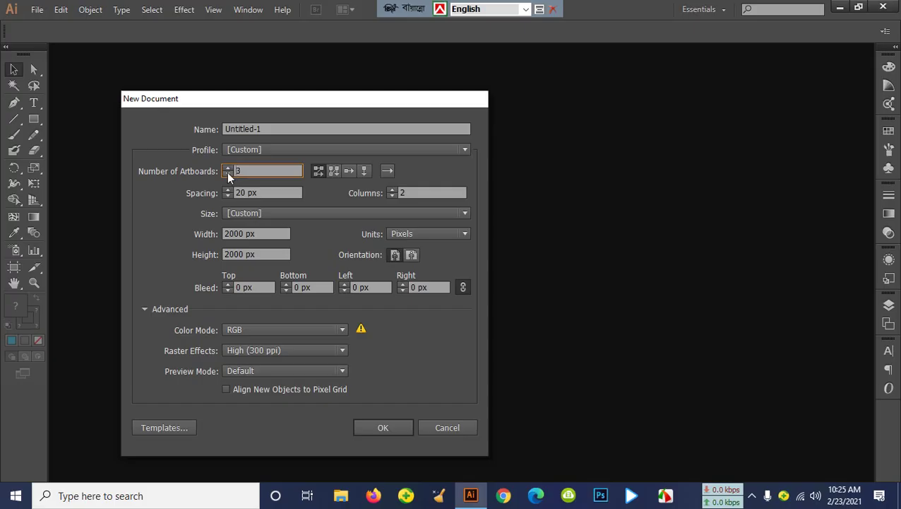
left_click(338, 173)
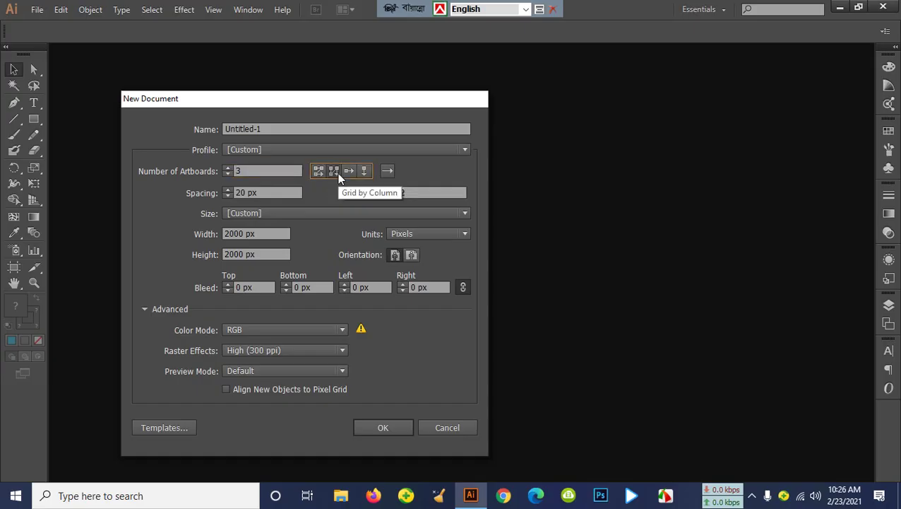
left_click(392, 425)
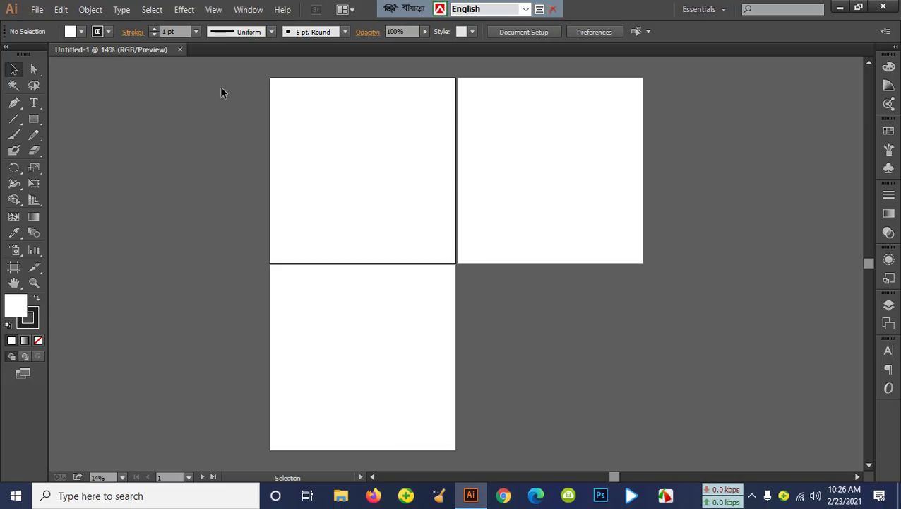
- Close the three-artboard document and set up a new one with 1 artboard of 2000 × 2000 px
left_click(181, 50)
left_click(37, 9)
left_click(51, 29)
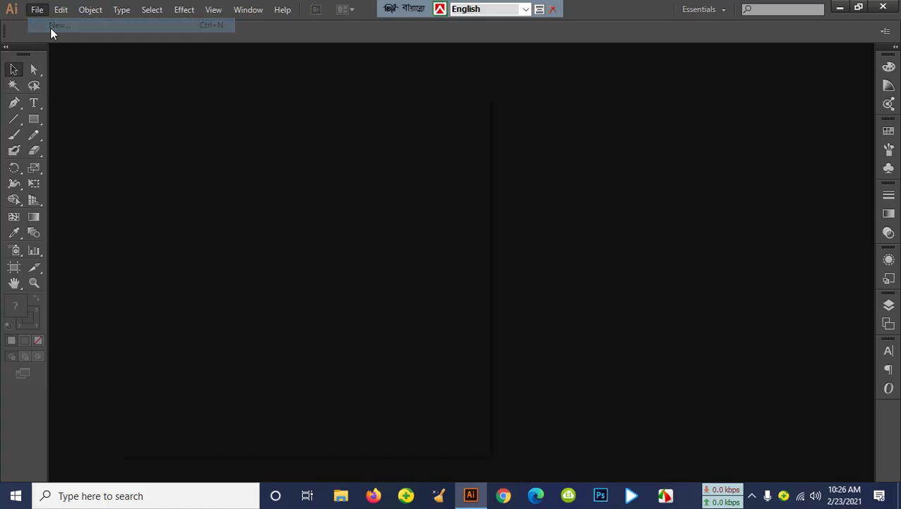
left_click(228, 174)
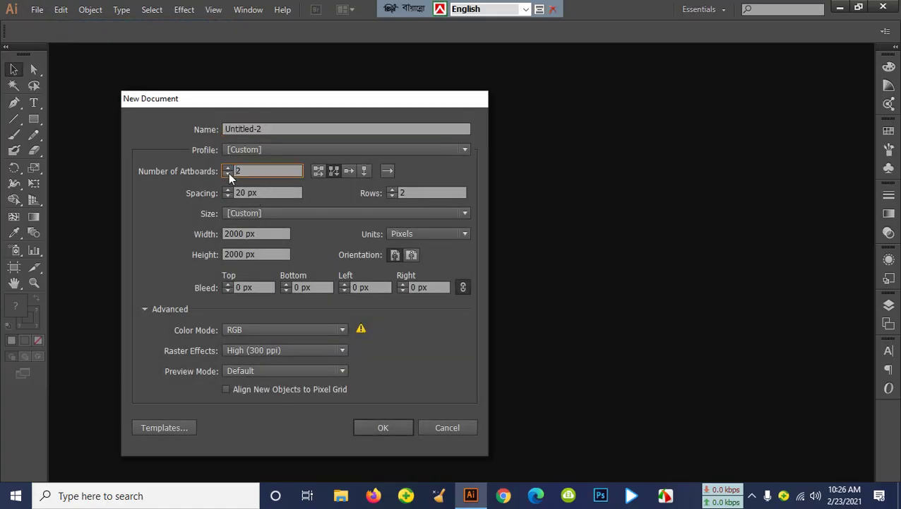
left_click(228, 174)
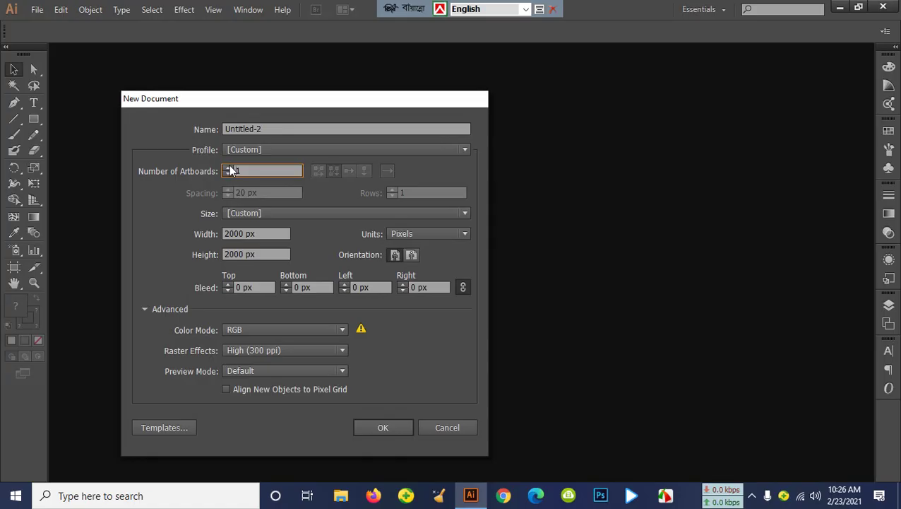
left_click(229, 166)
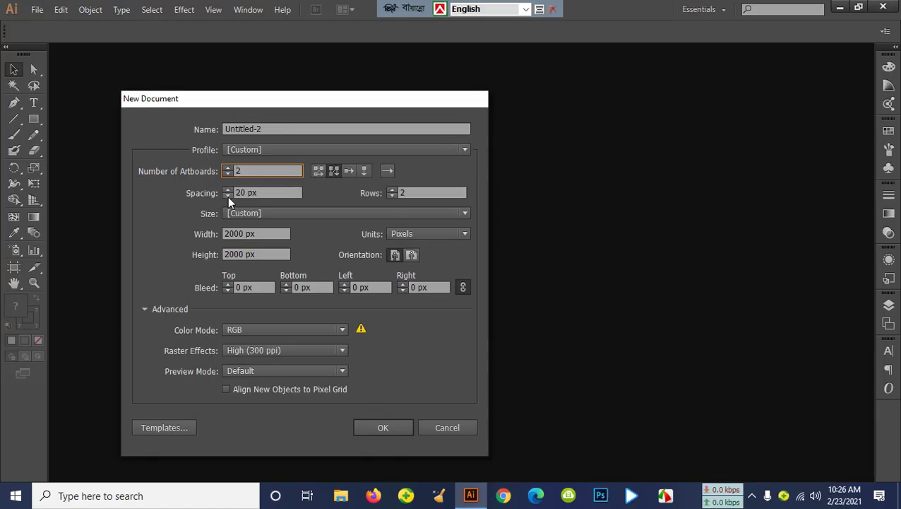
left_click(231, 195)
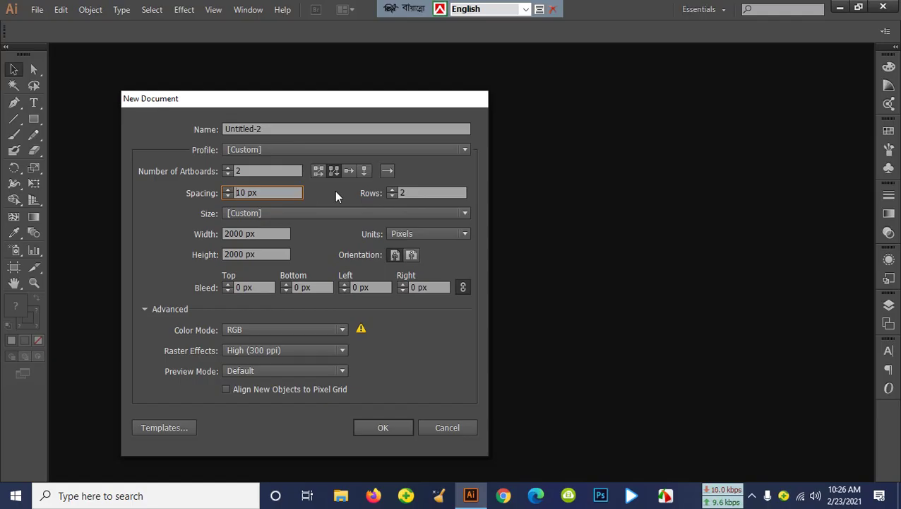
left_click(228, 174)
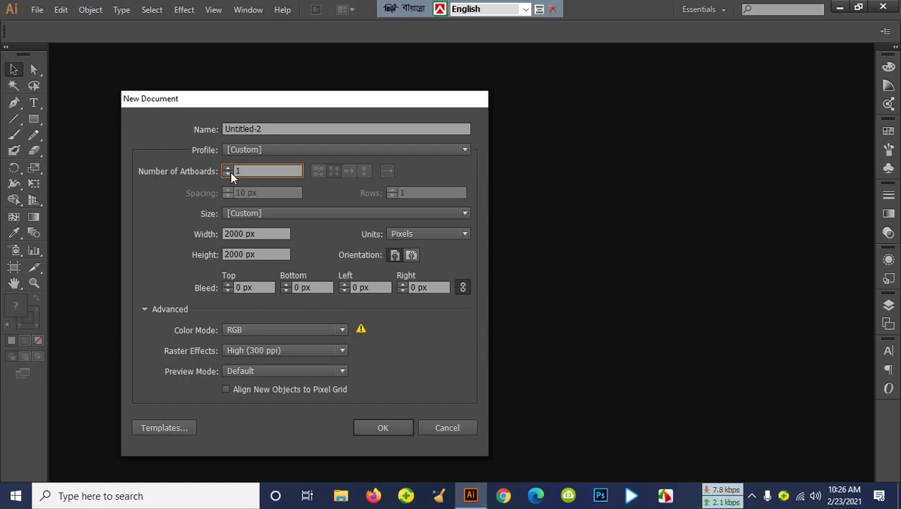
left_click(404, 425)
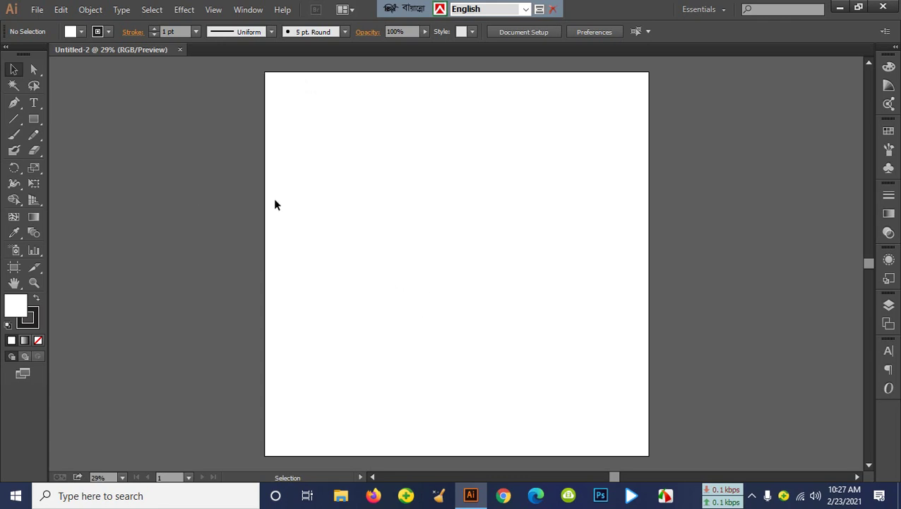
left_click(34, 120)
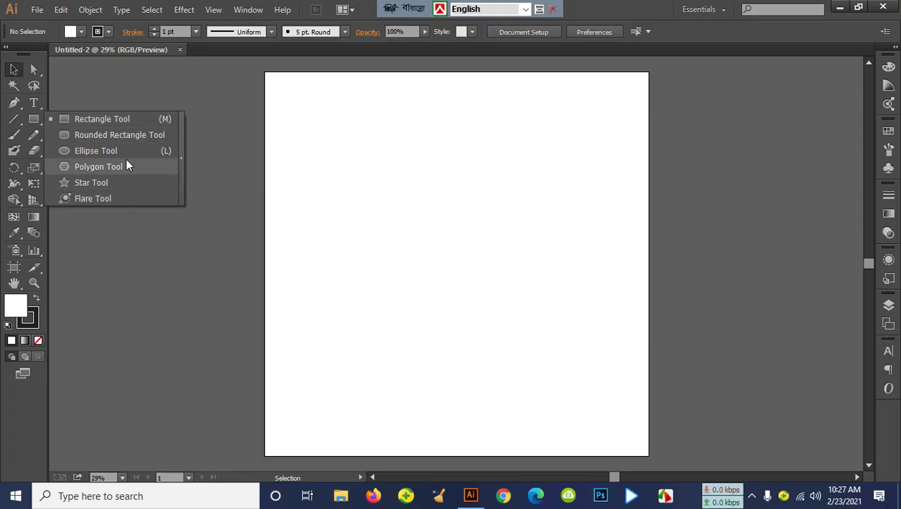
left_click(141, 236)
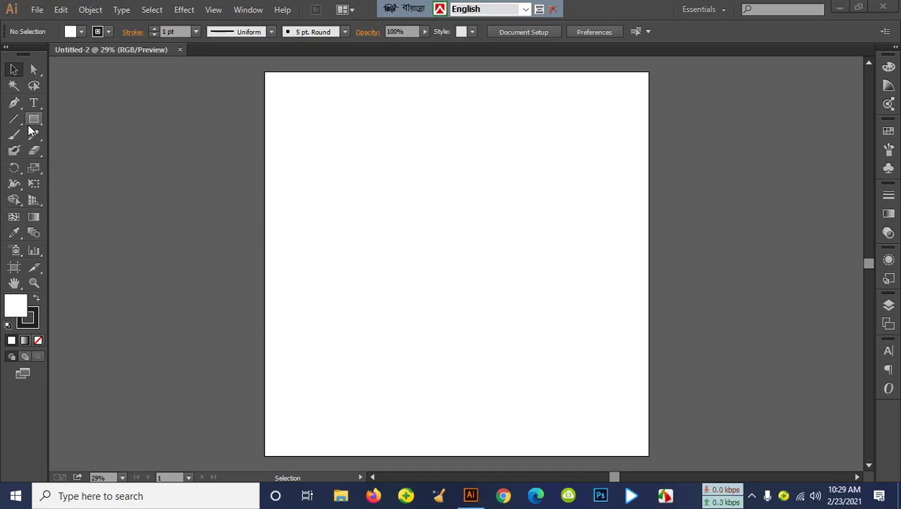
- Draw a few test strokes with the Paintbrush tool, then undo them
left_click(15, 136)
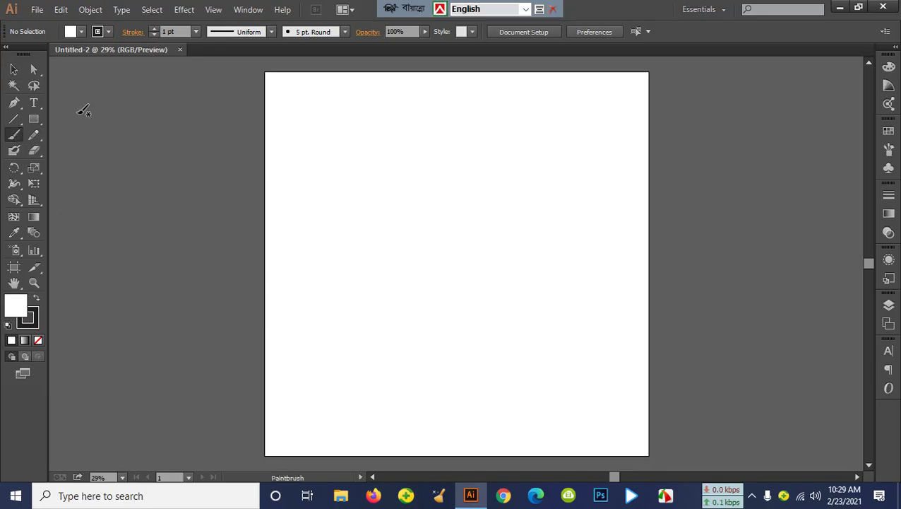
mouse_move(424, 146)
left_mouse_down()
mouse_move(401, 313)
mouse_move(468, 314)
left_mouse_up()
mouse_move(436, 166)
left_mouse_down()
mouse_move(549, 357)
mouse_move(382, 419)
left_mouse_up()
left_click_drag(563, 173, 403, 308)
mouse_move(359, 328)
left_mouse_down()
mouse_move(417, 312)
mouse_move(609, 308)
left_mouse_up()
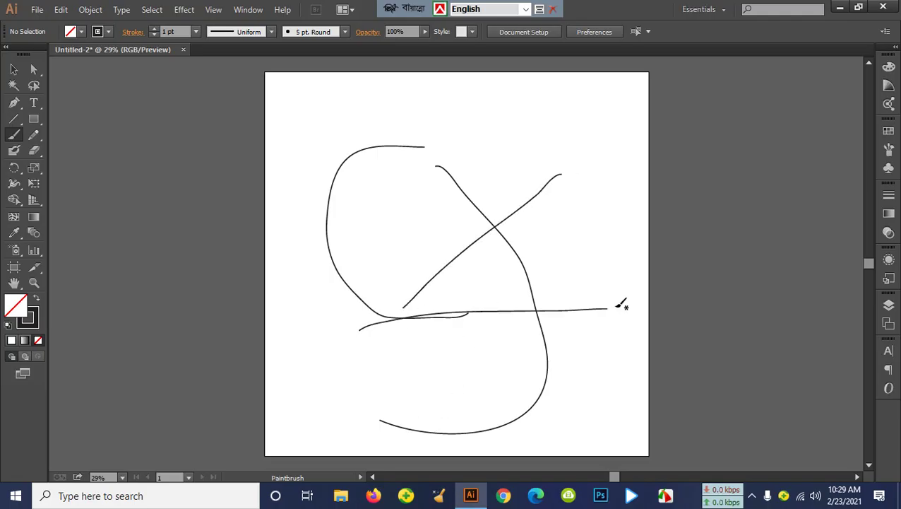
key("ctrl+z")
key("ctrl+z")
key("ctrl+z")
key("ctrl+z")
key("ctrl+z")
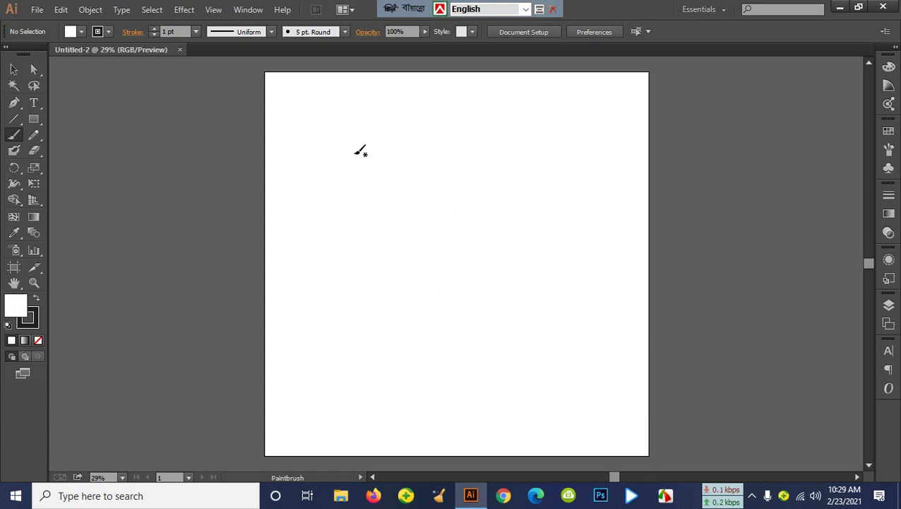
- Sketch a leaf and a simple house outline, then undo those strokes
mouse_move(376, 122)
left_mouse_down()
mouse_move(350, 134)
mouse_move(337, 175)
mouse_move(347, 233)
left_mouse_up()
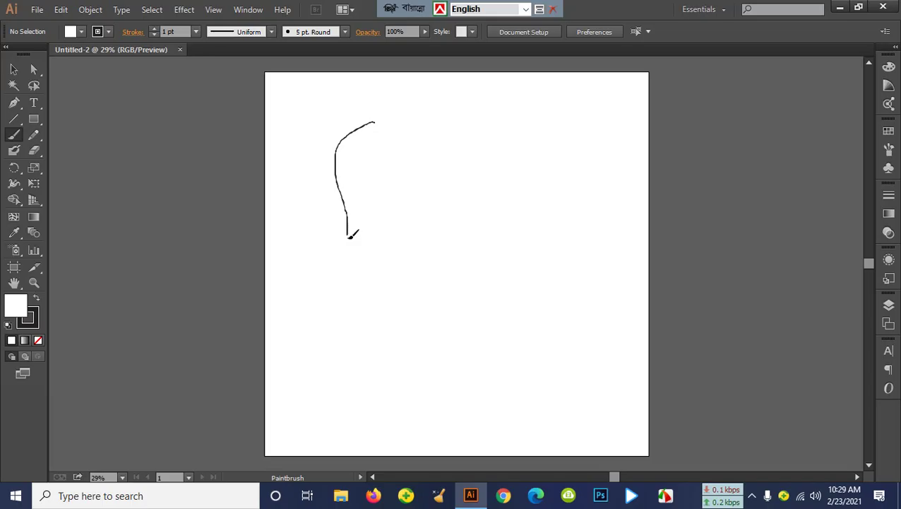
mouse_move(375, 121)
left_mouse_down()
mouse_move(356, 152)
mouse_move(357, 227)
mouse_move(347, 236)
left_mouse_up()
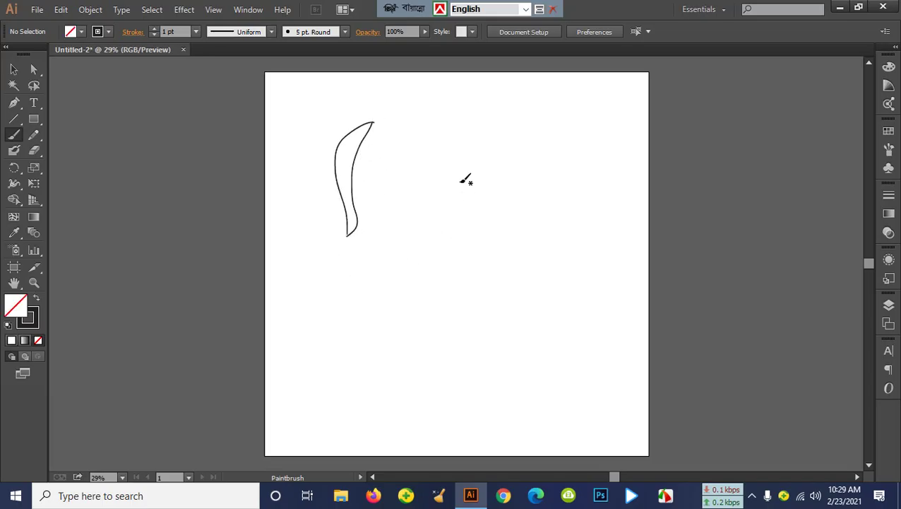
mouse_move(415, 174)
left_mouse_down()
mouse_move(463, 140)
mouse_move(530, 186)
mouse_move(498, 172)
mouse_move(541, 172)
left_mouse_up()
left_click_drag(442, 172, 441, 229)
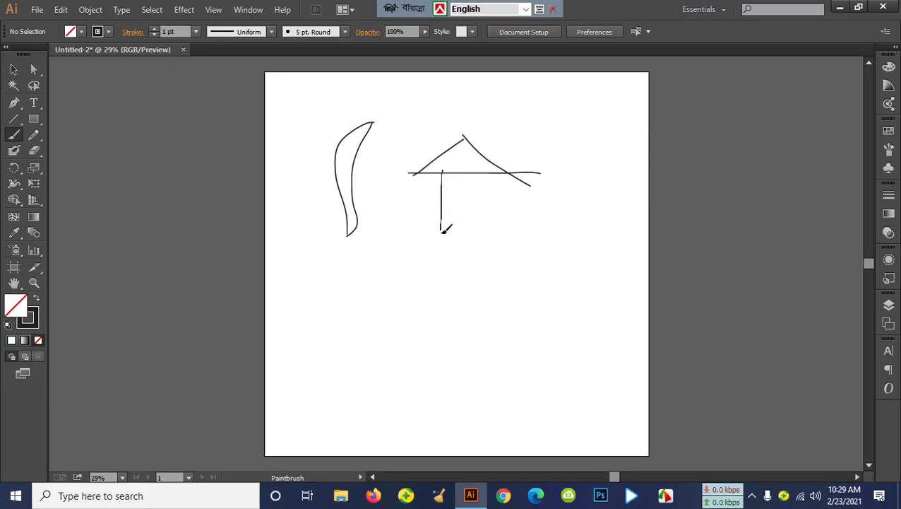
left_click_drag(514, 171, 509, 225)
left_click_drag(399, 228, 535, 226)
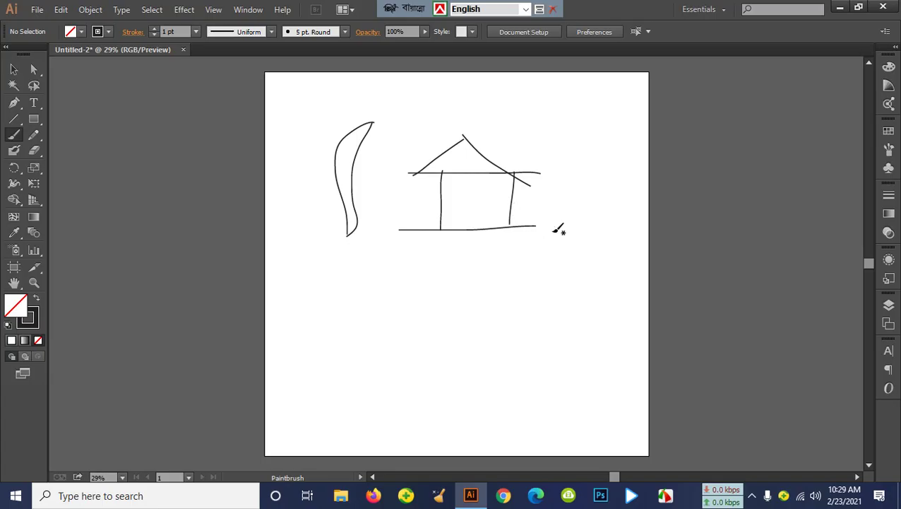
key("ctrl+z")
key("ctrl+z")
key("ctrl+z")
key("ctrl+z")
key("ctrl+z")
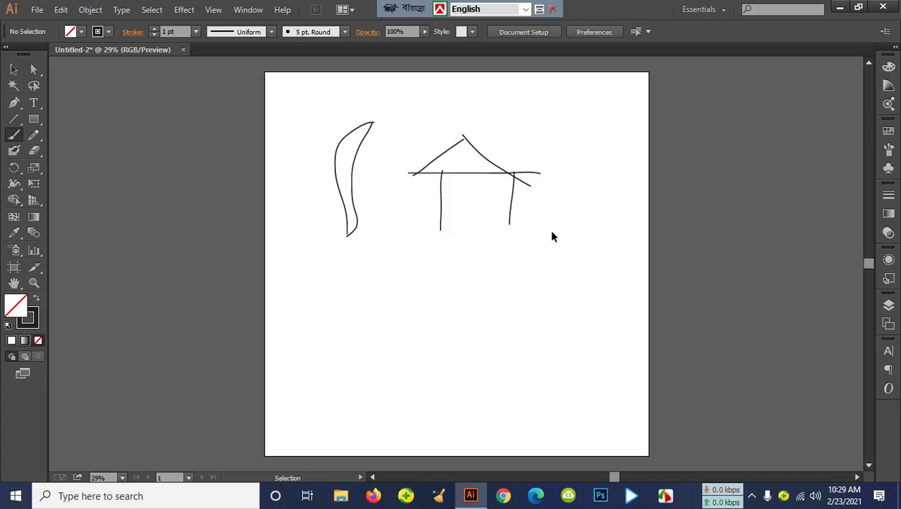
key("ctrl+z")
key("ctrl+z")
key("ctrl+z")
key("ctrl+z")
key("ctrl+z")
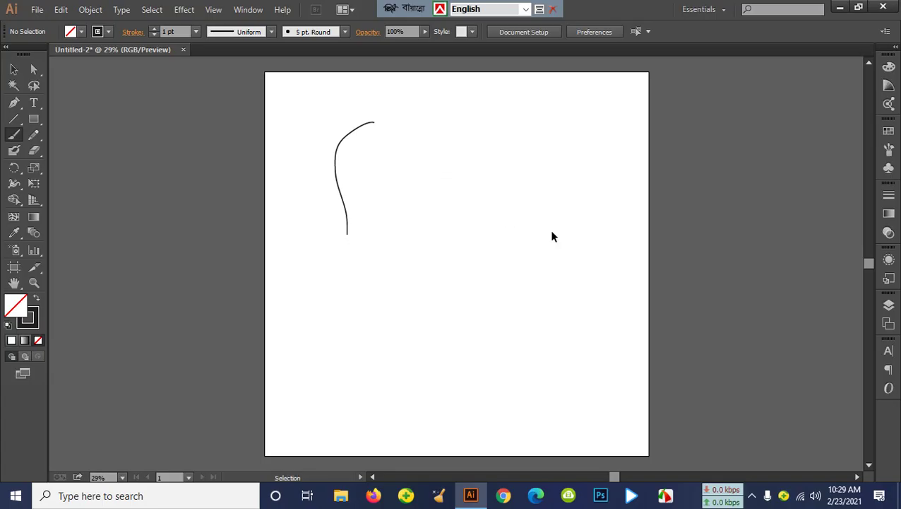
- Draw nine crossing horizontal and vertical freehand lines forming a rough grid
left_click_drag(315, 140, 452, 152)
left_click_drag(348, 200, 505, 199)
left_click_drag(352, 259, 509, 259)
left_click_drag(438, 333, 565, 324)
left_click_drag(456, 141, 453, 359)
left_click_drag(404, 132, 370, 330)
left_click_drag(354, 150, 319, 379)
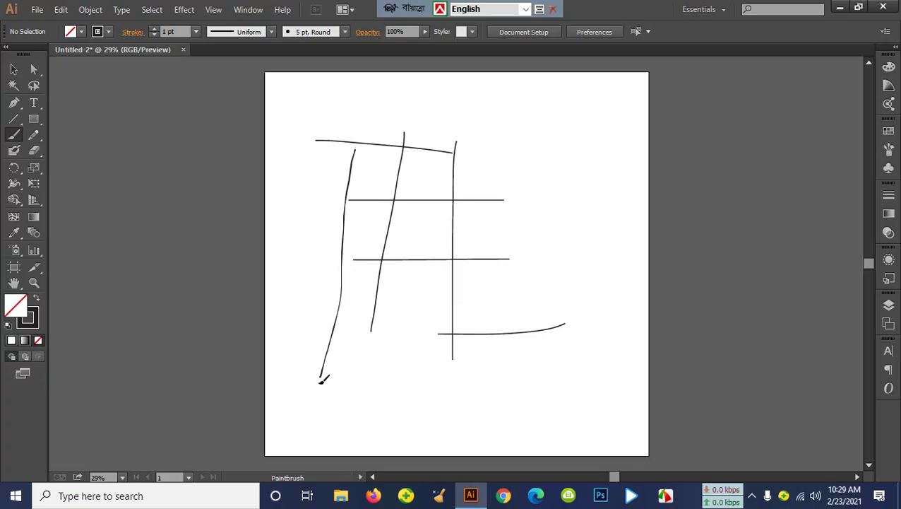
left_click_drag(476, 157, 476, 376)
mouse_move(296, 319)
left_mouse_down()
mouse_move(362, 320)
mouse_move(532, 297)
left_mouse_up()
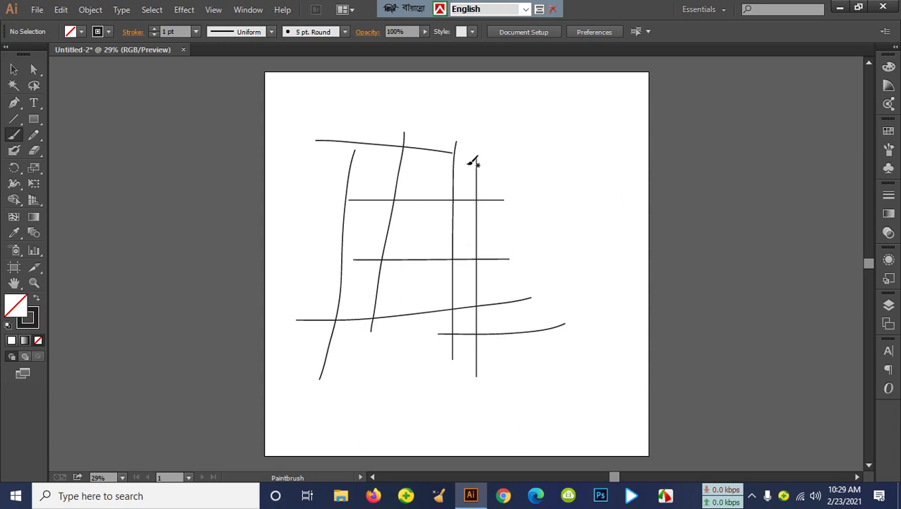
left_click(13, 69)
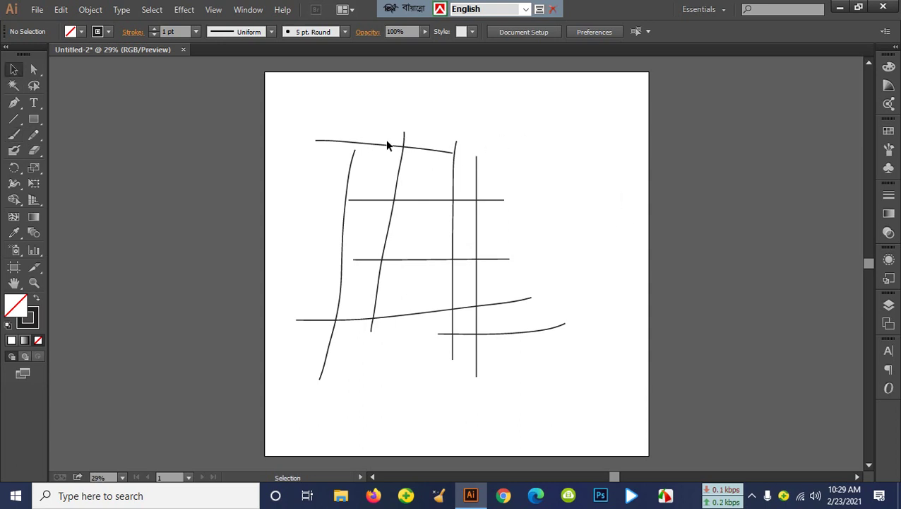
- Make the top line a red stroke with 4 pt weight
left_click(384, 136)
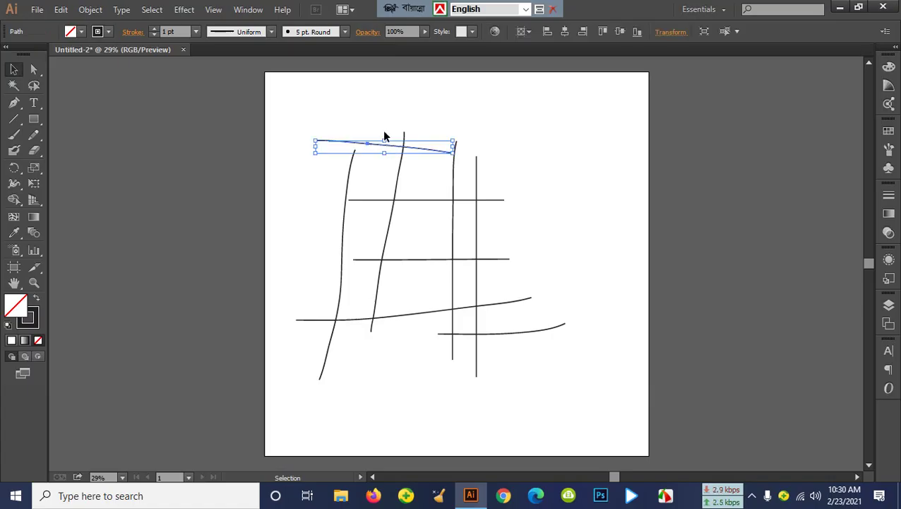
left_click(108, 33)
left_click(46, 54)
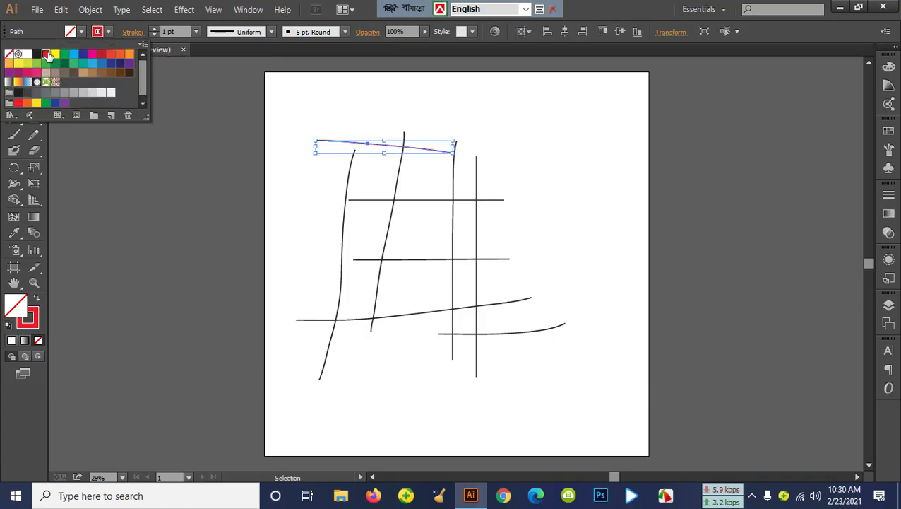
left_click(154, 29)
left_click(154, 29)
left_click(154, 29)
left_click(154, 29)
left_click(321, 209)
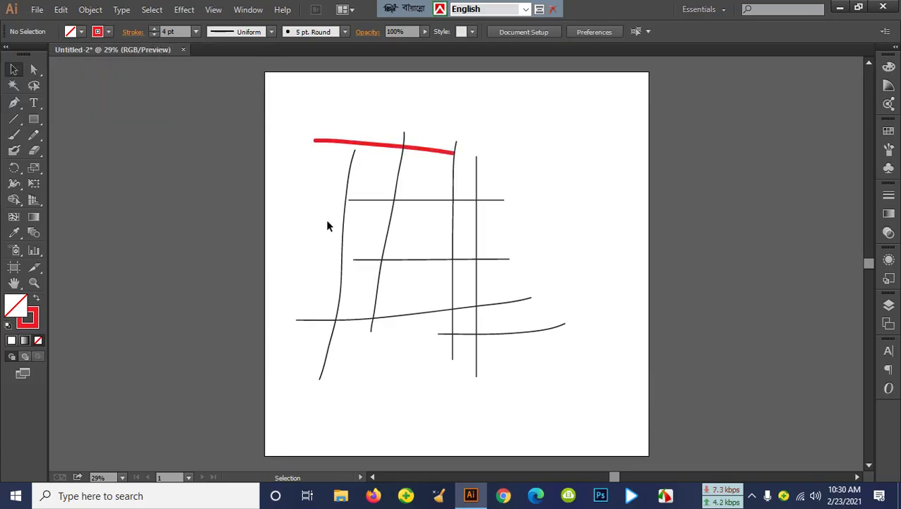
- Make the long left line a green 5 pt stroke and show the Layers panel
left_click_drag(327, 224, 353, 228)
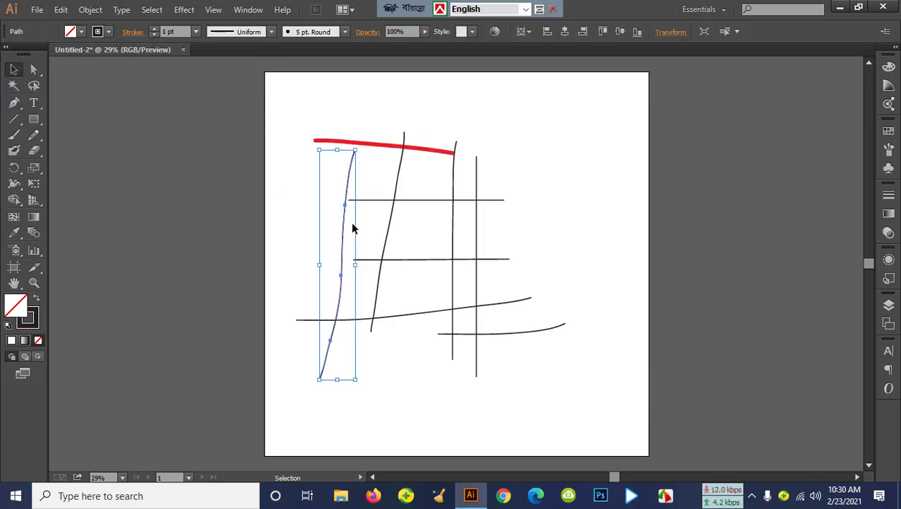
left_click(106, 32)
left_click(64, 55)
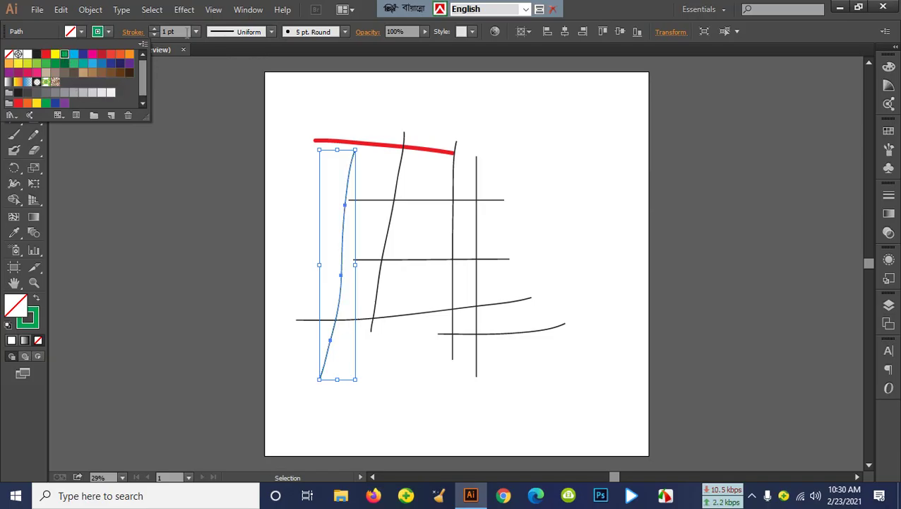
left_click(154, 28)
left_click(154, 29)
left_click(154, 29)
left_click(154, 29)
left_click(154, 29)
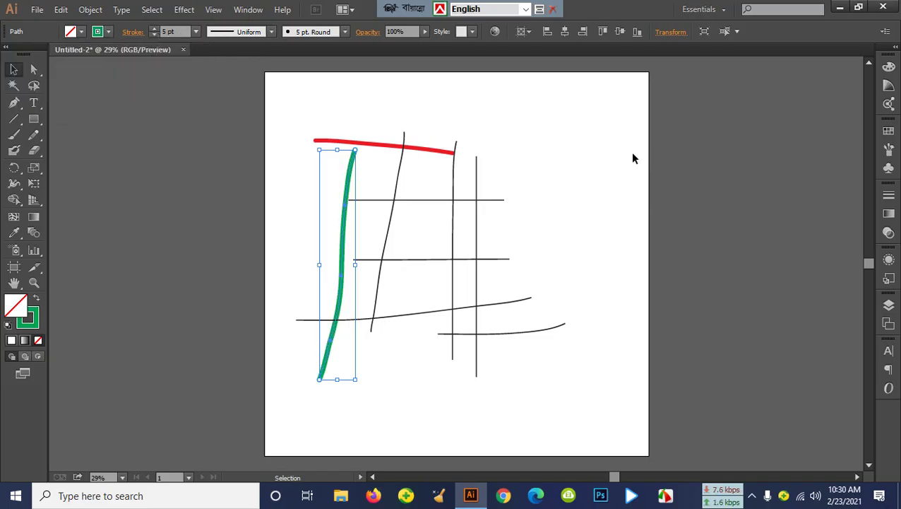
left_click(613, 167)
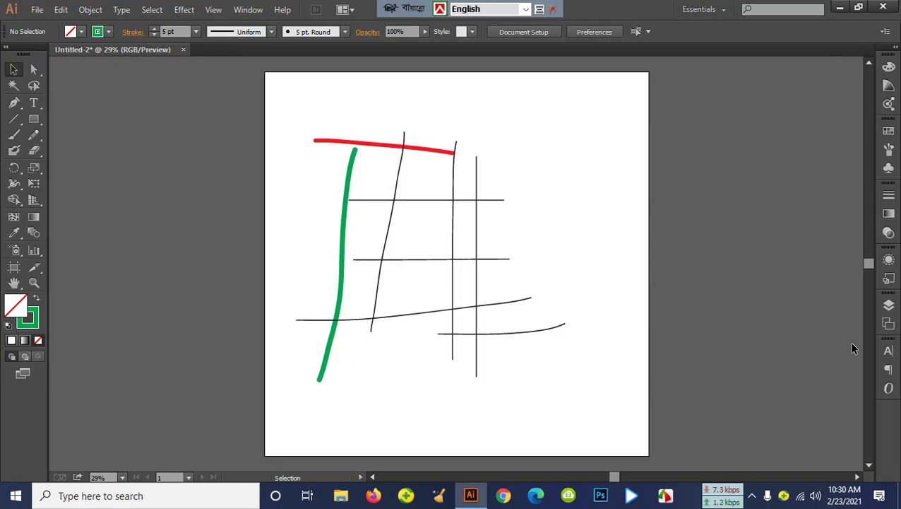
left_click(895, 309)
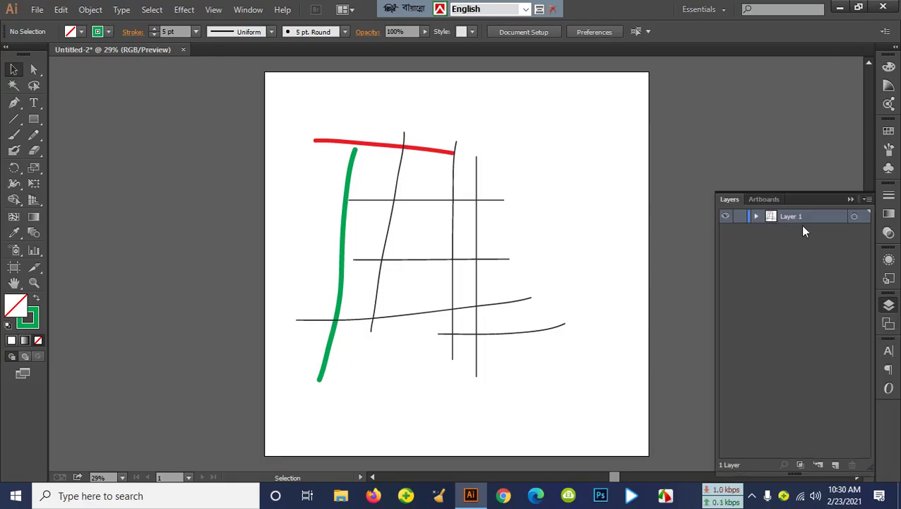
- Expand Layer 1 and toggle visibility of the green, slanted and lower-right paths
left_click(726, 216)
left_click(726, 217)
left_click(755, 217)
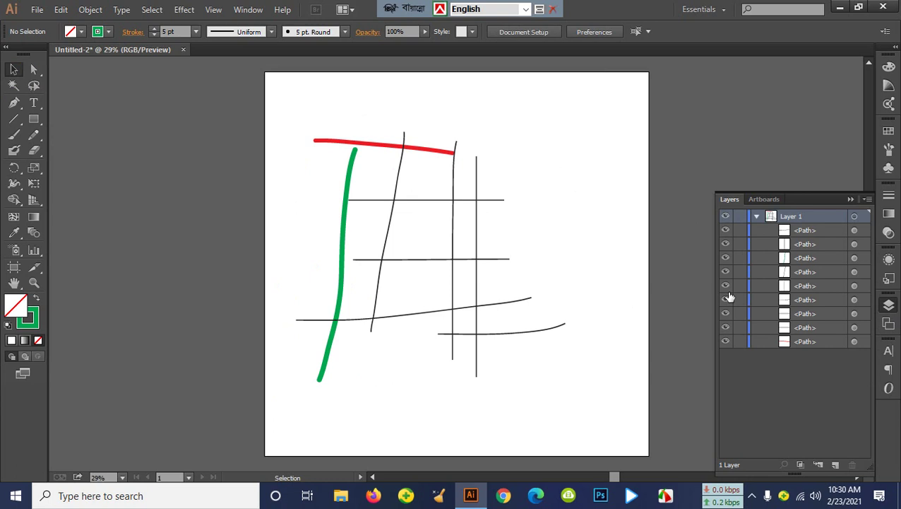
left_click(727, 259)
left_click(726, 258)
left_click(726, 272)
left_click(725, 273)
left_click(725, 299)
left_click(726, 300)
- Select the red, green and horizontal lines one by one on the artboard
left_click(390, 149)
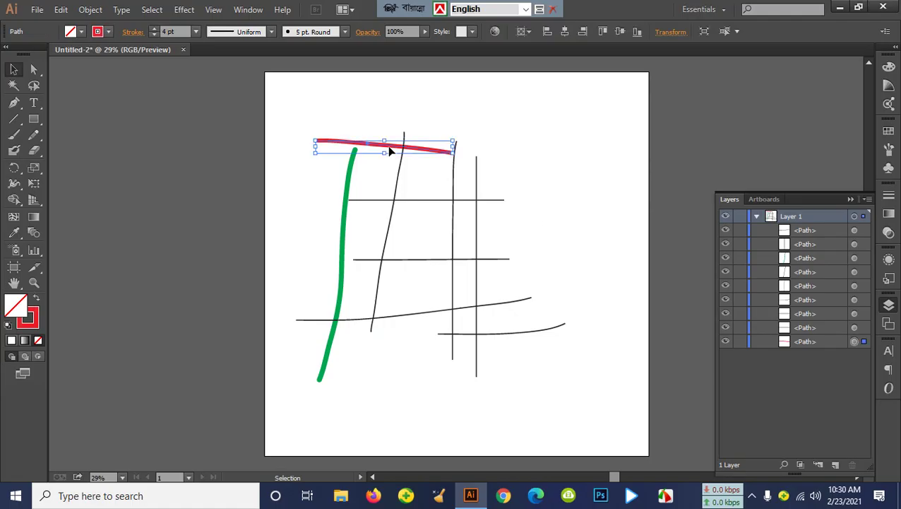
left_click(348, 206)
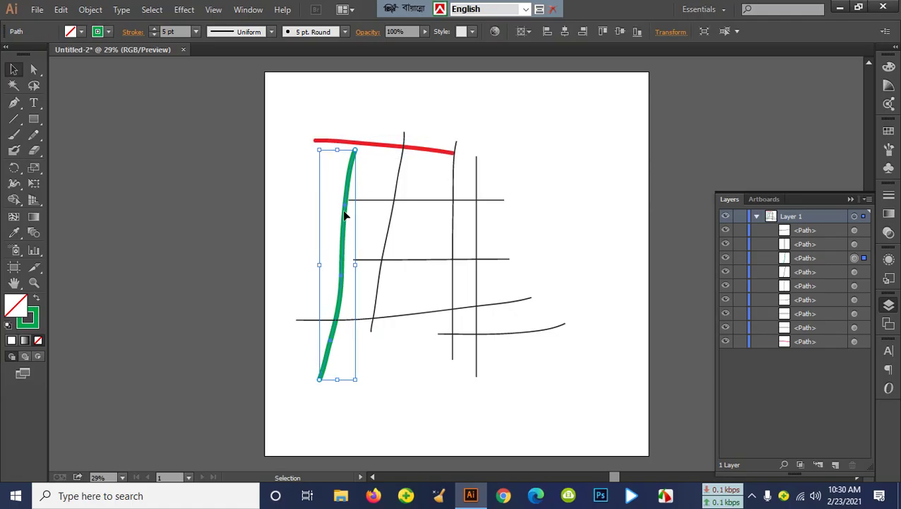
left_click(417, 308)
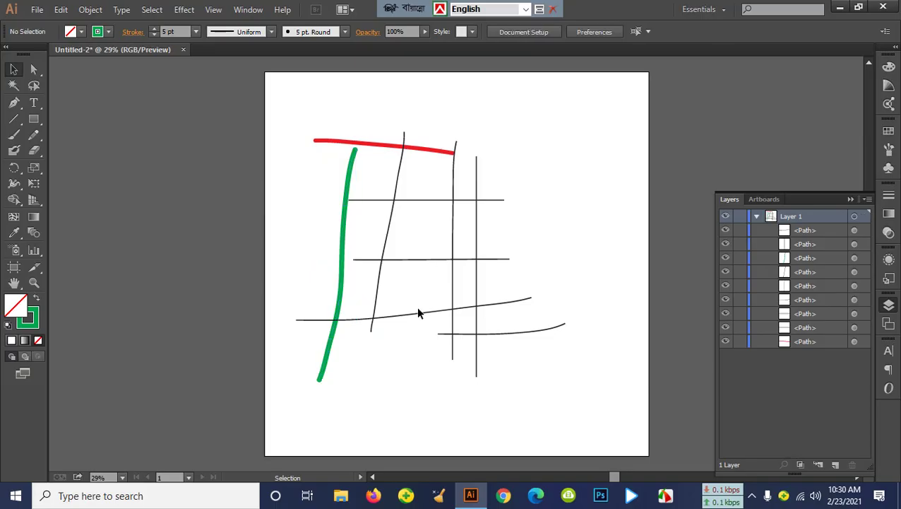
left_click(442, 260)
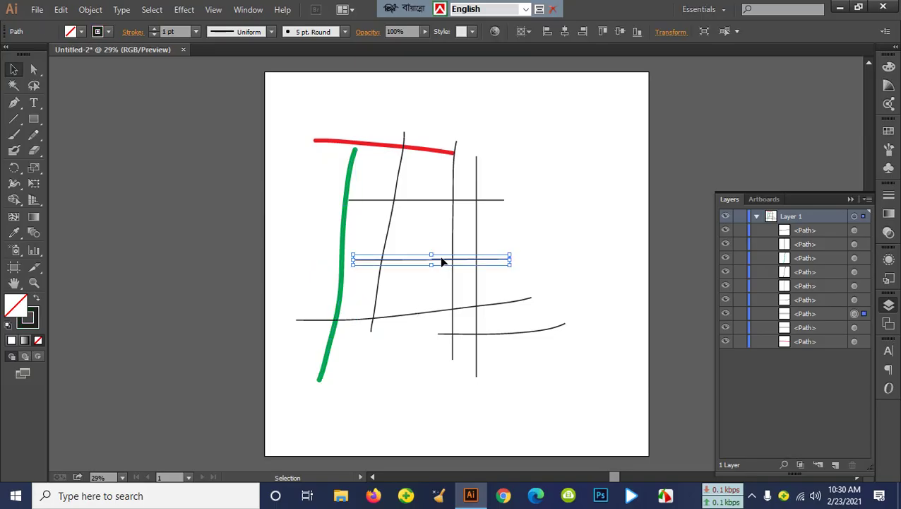
left_click(436, 201)
left_click(425, 259)
left_click(418, 315)
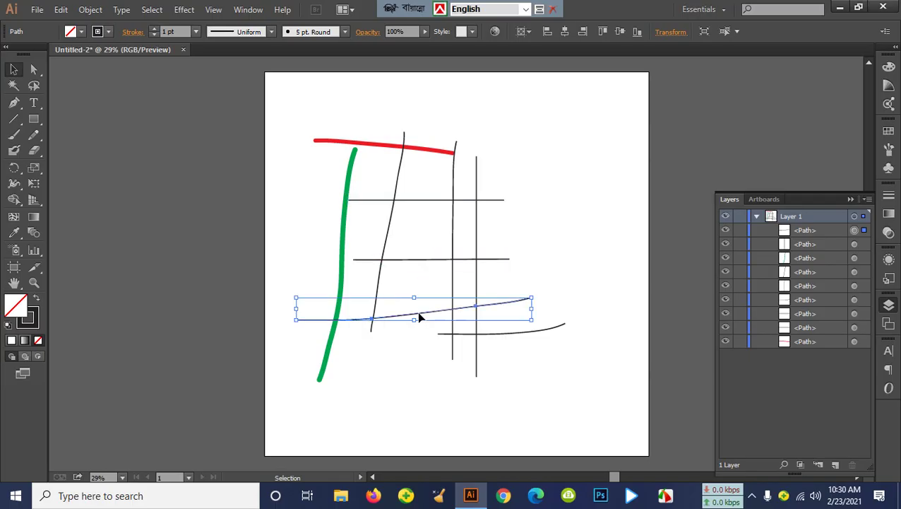
left_click(424, 253)
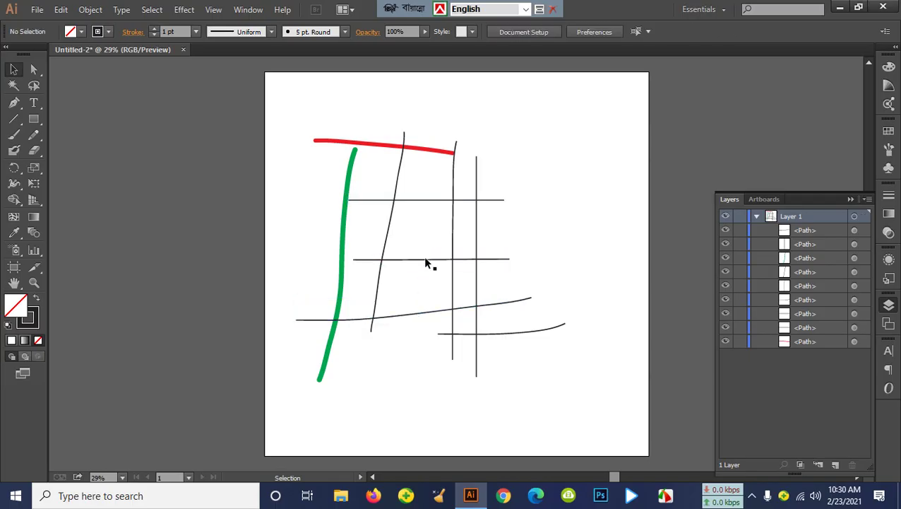
left_click(427, 200)
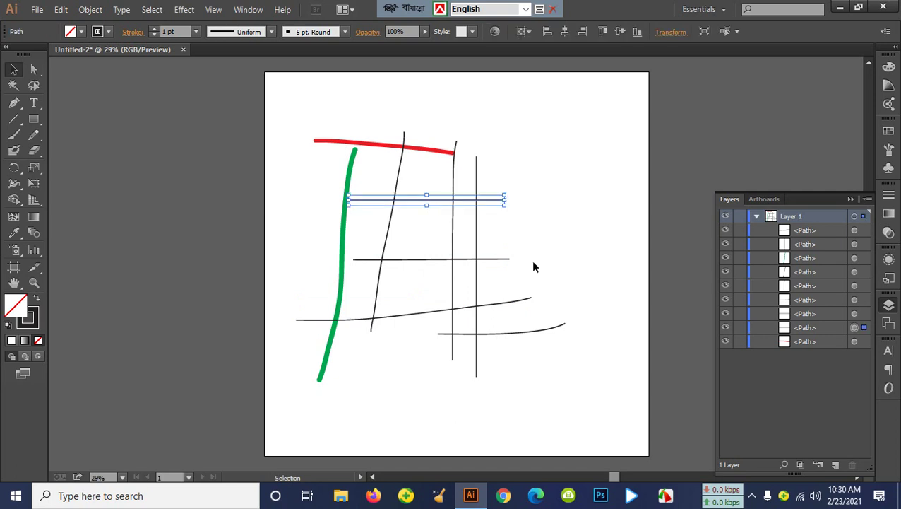
- Select individual paths from their Layer 1 entries, ending on the long lower line
left_click(860, 327)
left_click(859, 286)
left_click(861, 272)
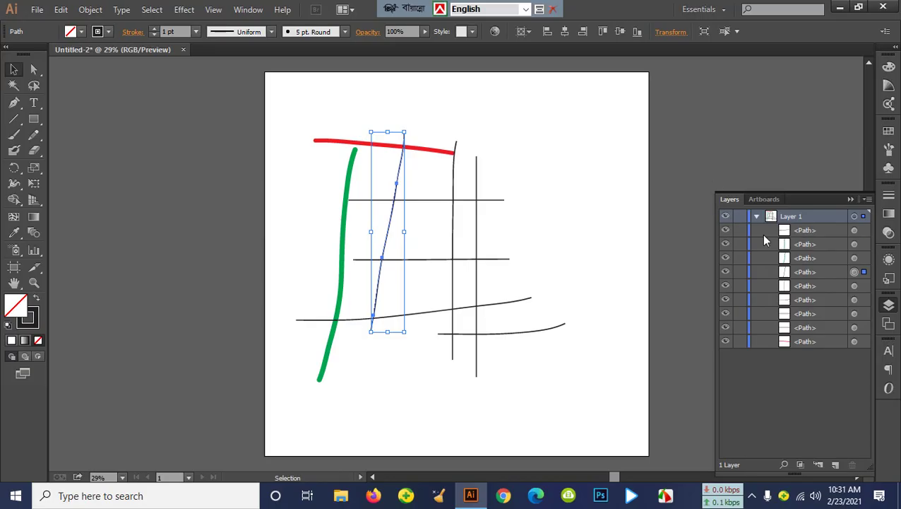
left_click(862, 246)
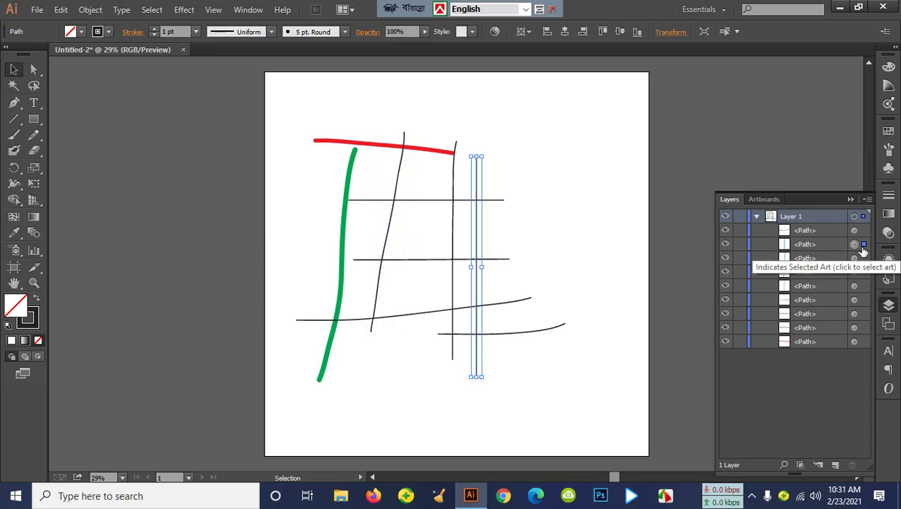
left_click(863, 300)
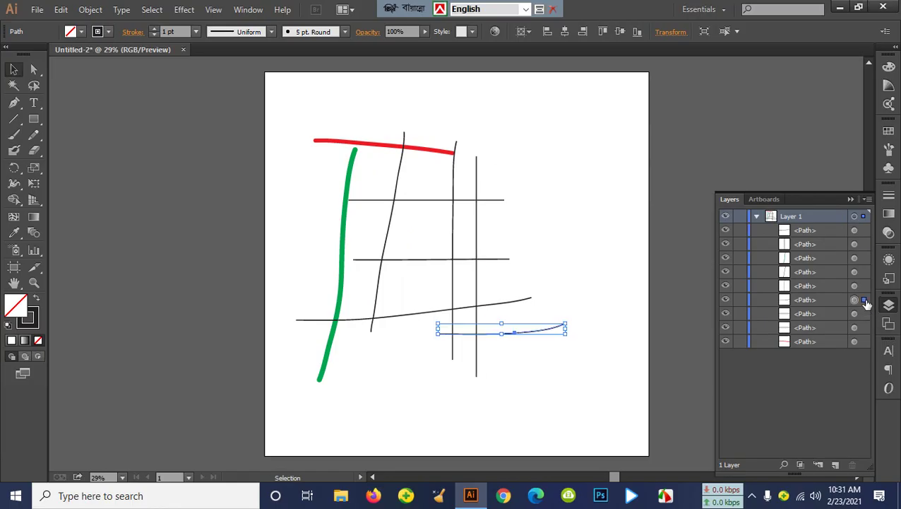
left_click(426, 311)
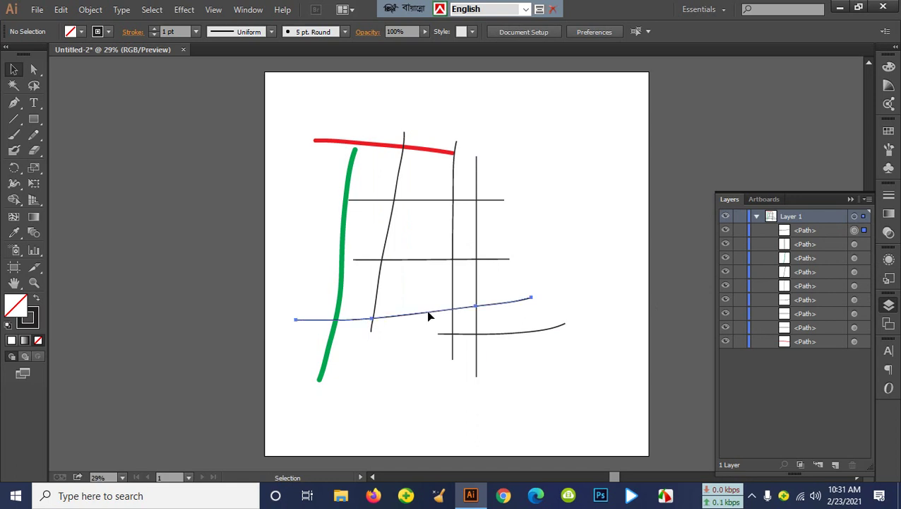
left_click(428, 313)
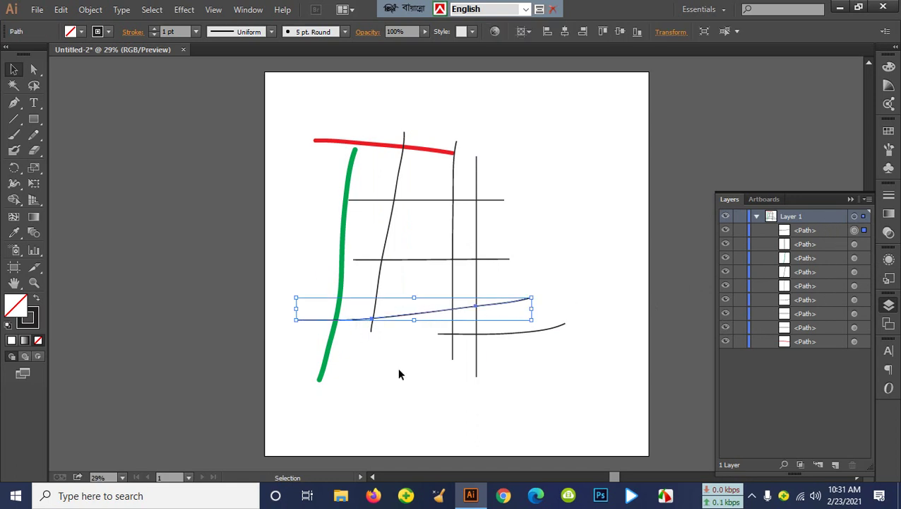
left_click(402, 323)
left_click(407, 314)
- Move the selected path and the green line lower in Layer 1's stacking order
left_click_drag(819, 296, 815, 330)
left_click(360, 363)
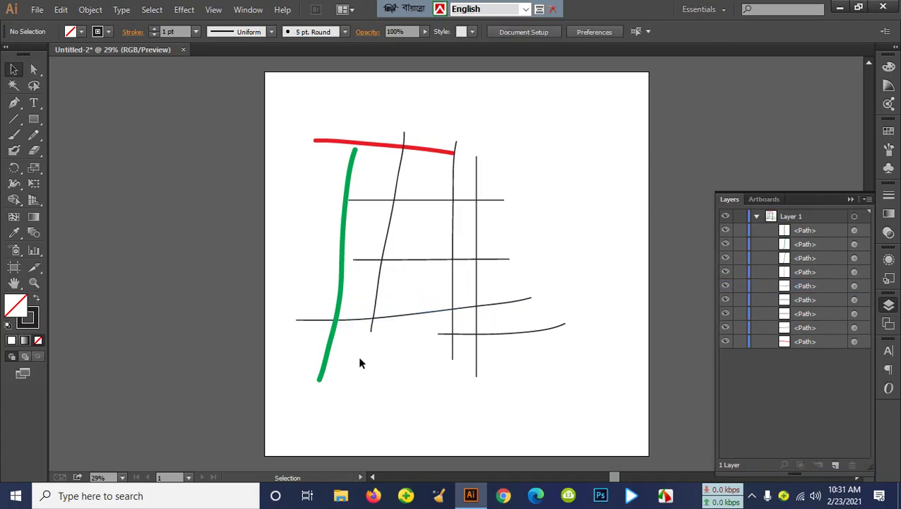
left_click(335, 327)
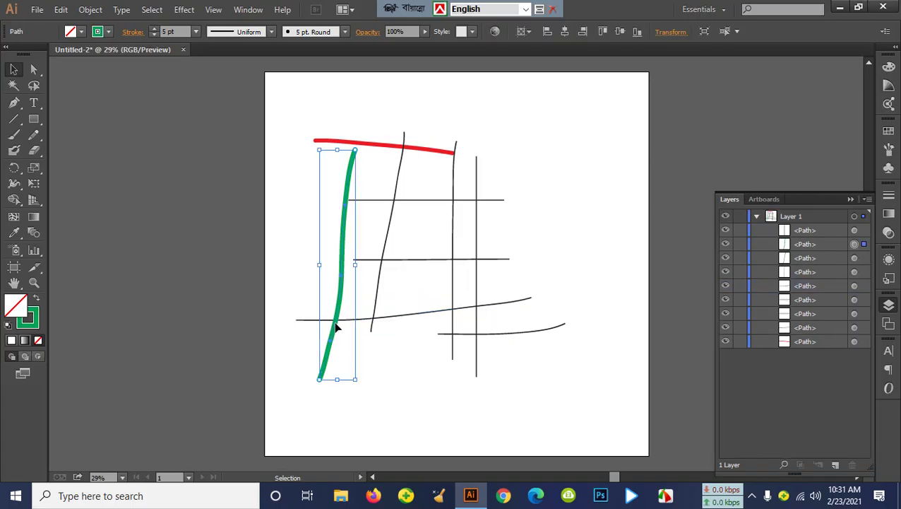
left_click_drag(832, 249, 815, 344)
left_click(399, 372)
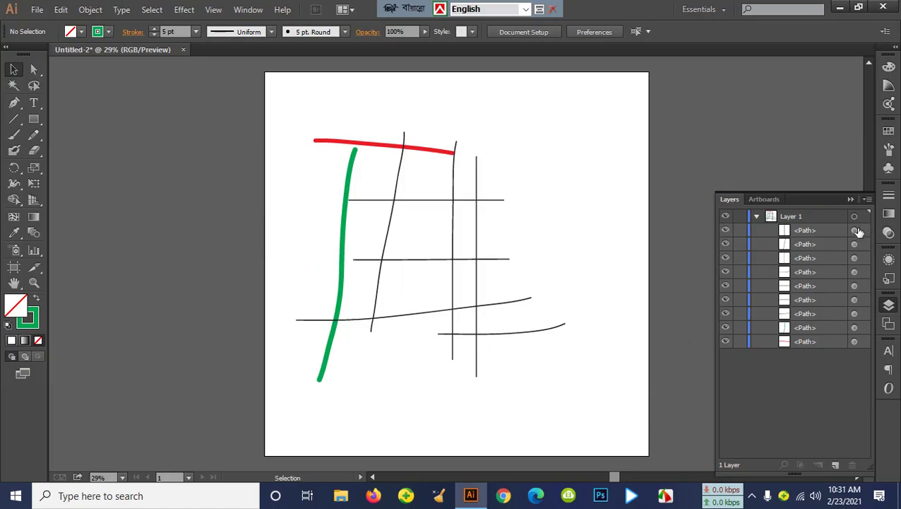
- Lock the green line, delete all other strokes, then unlock it
left_click(341, 283)
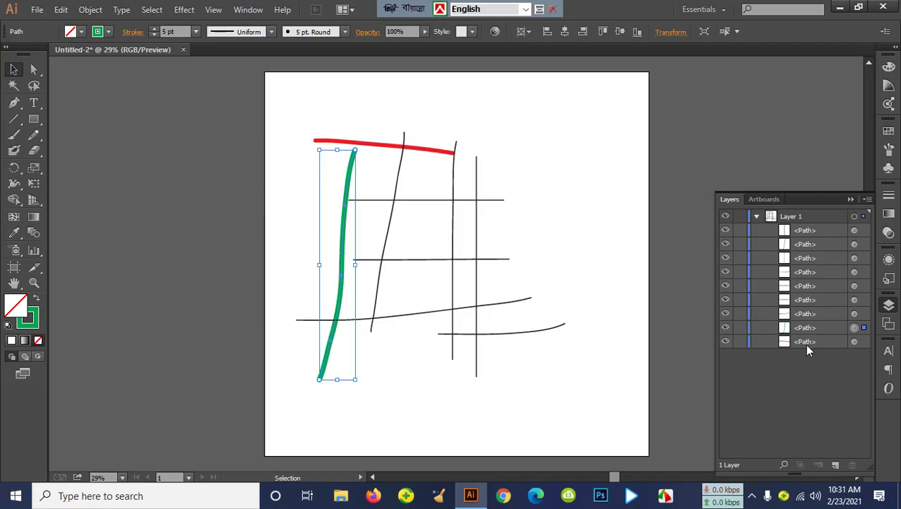
left_click(739, 327)
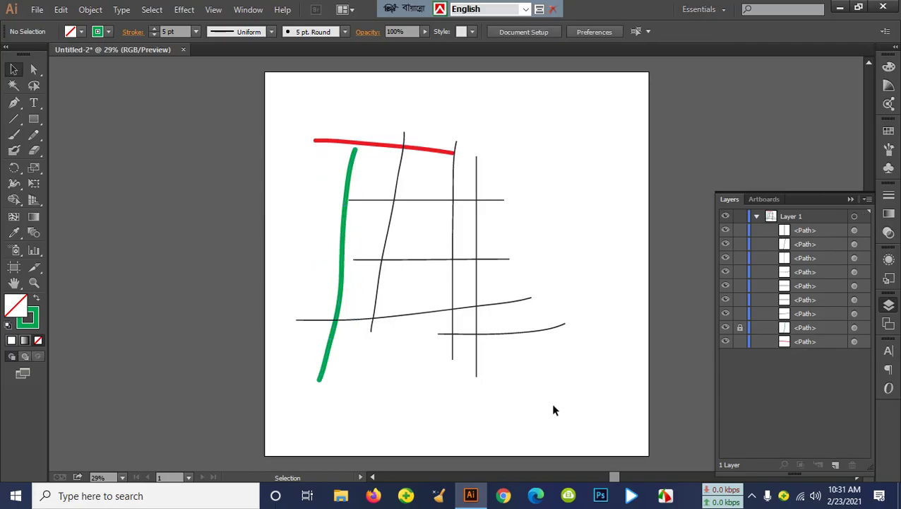
left_click_drag(307, 137, 577, 363)
key("Delete")
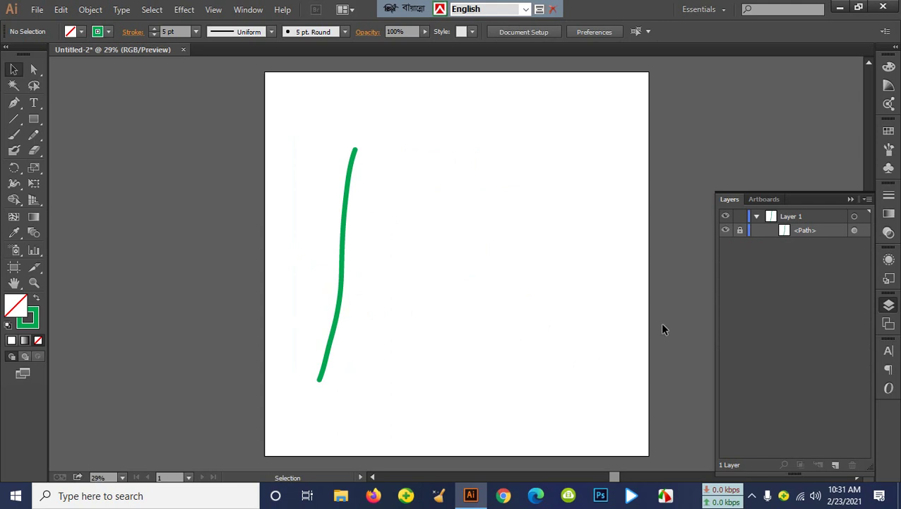
left_click(739, 229)
- Paint a small green dot and a curved green stroke beside the green line
left_click(338, 247)
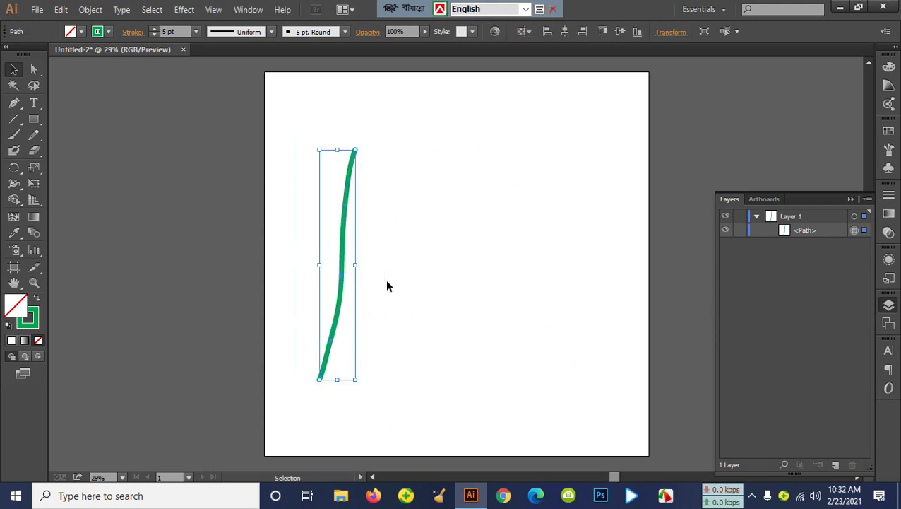
left_click(18, 137)
left_click(464, 191)
mouse_move(426, 150)
left_mouse_down()
mouse_move(535, 284)
mouse_move(426, 319)
left_mouse_up()
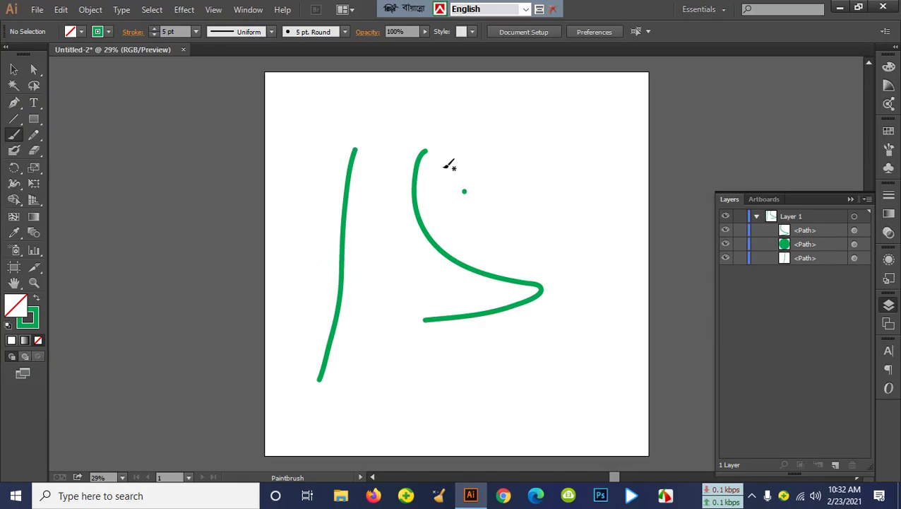
- Apply the Foliage_GS graphic style, paint three yellow strokes, then select all six paths
left_click(472, 31)
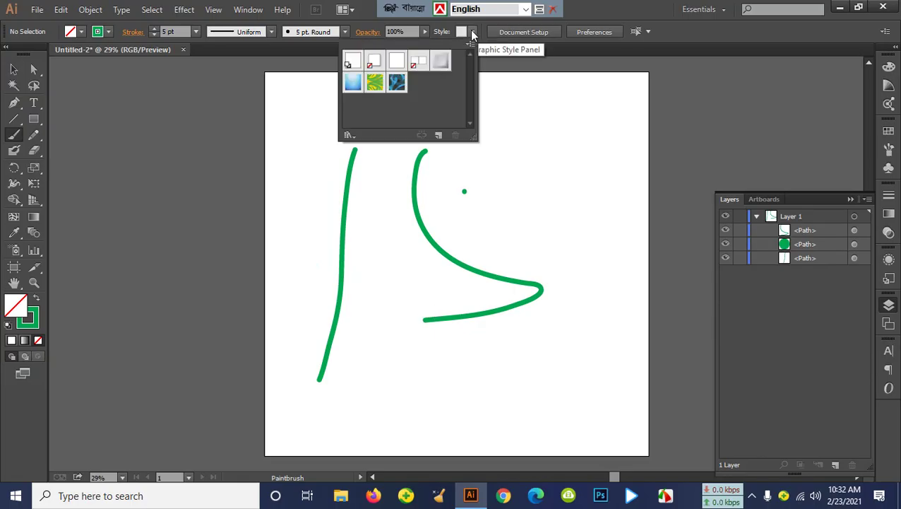
left_click(374, 83)
left_click_drag(420, 189, 393, 366)
left_click_drag(336, 231, 489, 197)
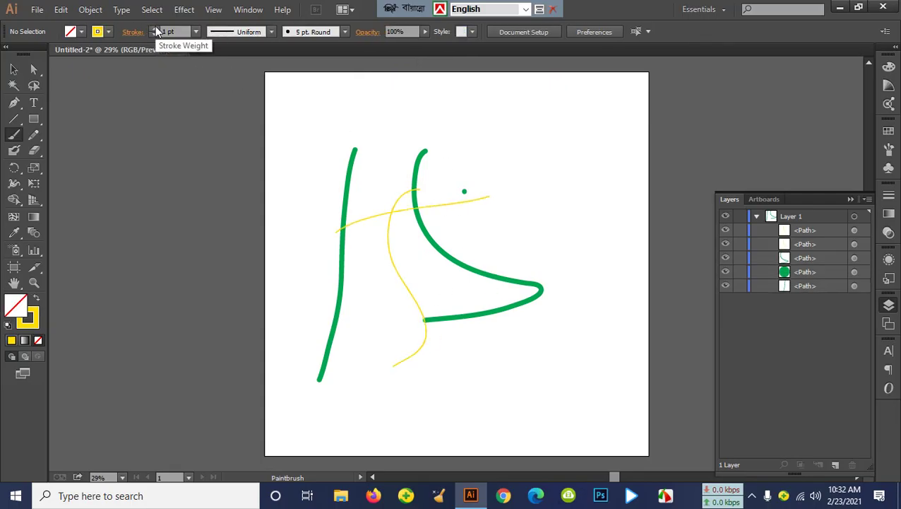
mouse_move(422, 119)
left_mouse_down()
mouse_move(390, 137)
mouse_move(478, 334)
left_mouse_up()
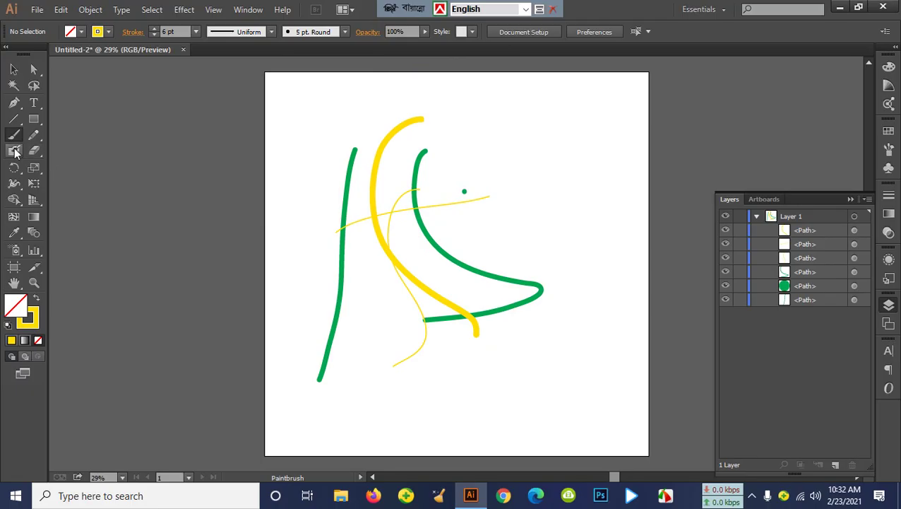
key("v")
left_click_drag(346, 121, 527, 351)
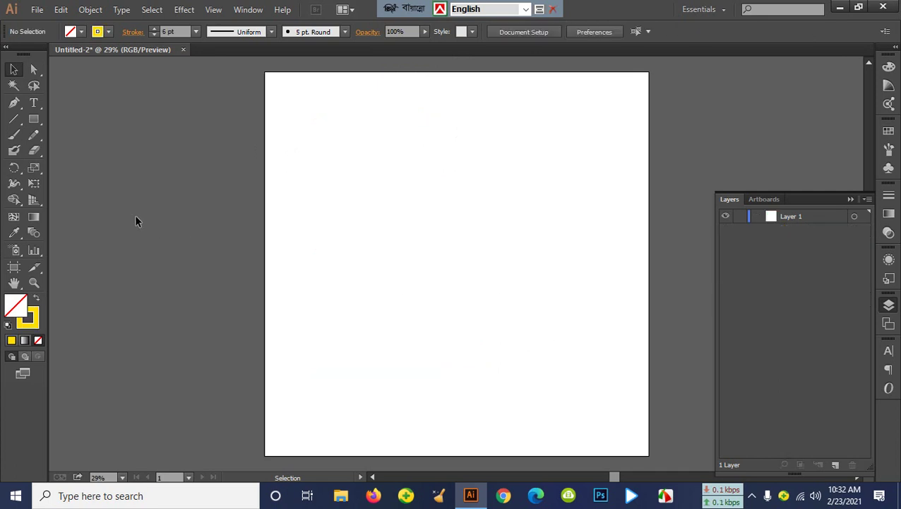
- Show the Brushes tab, enlarge its list, and select the 15 pt. Round brush
left_click(889, 136)
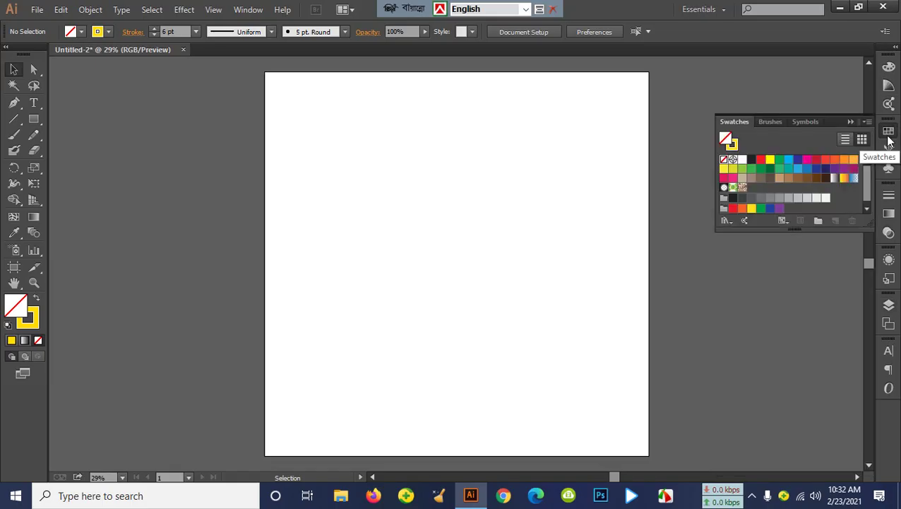
left_click(770, 121)
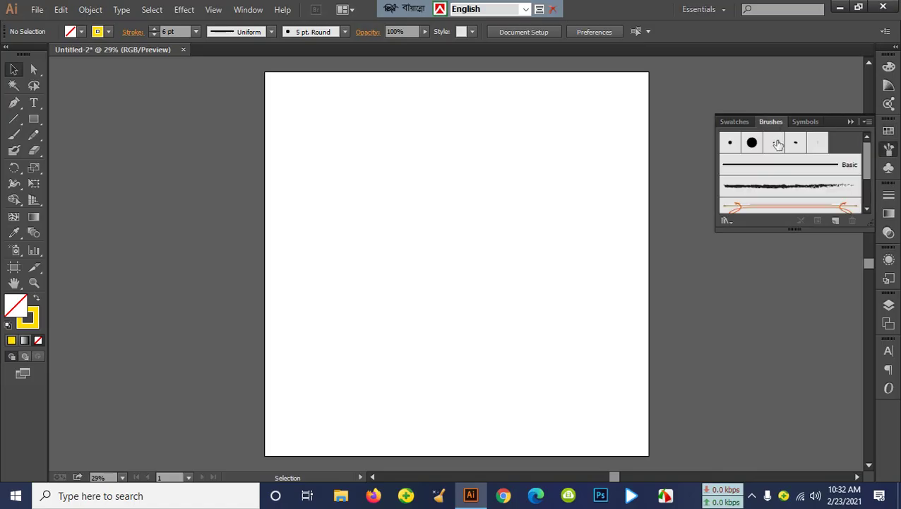
left_click_drag(812, 233, 798, 363)
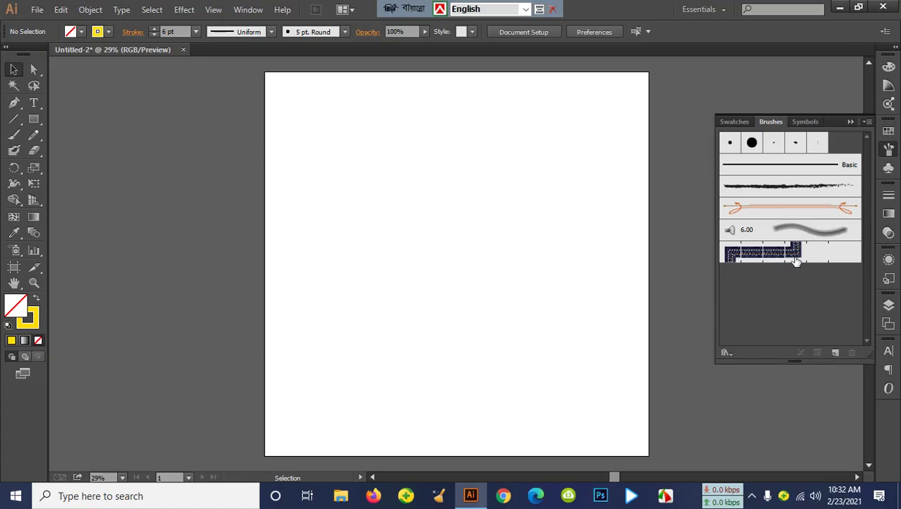
left_click(731, 142)
left_click(751, 142)
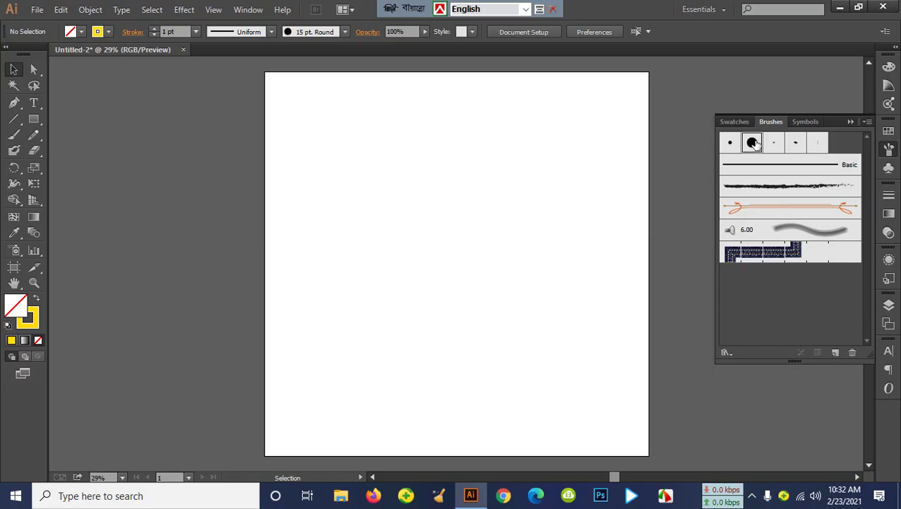
- Paint a yellow curve and red curves using the 15 pt Round and 3 pt Oval brushes
left_click(12, 136)
mouse_move(315, 155)
left_mouse_down()
mouse_move(348, 201)
mouse_move(344, 337)
mouse_move(317, 346)
left_mouse_up()
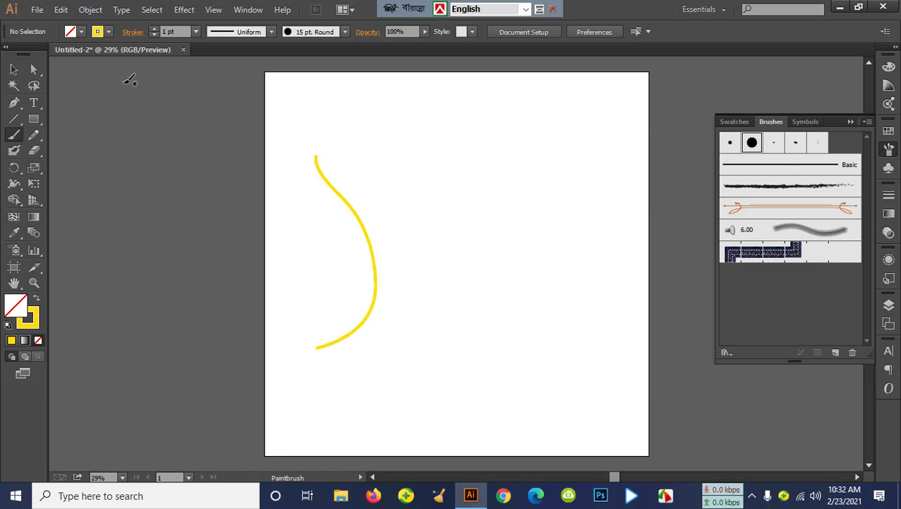
left_click(108, 31)
left_click(46, 53)
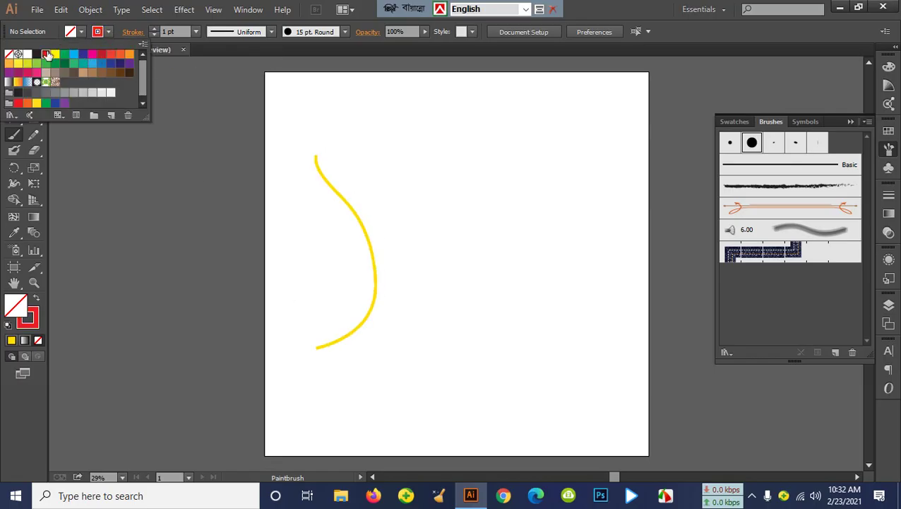
left_click_drag(412, 338, 399, 118)
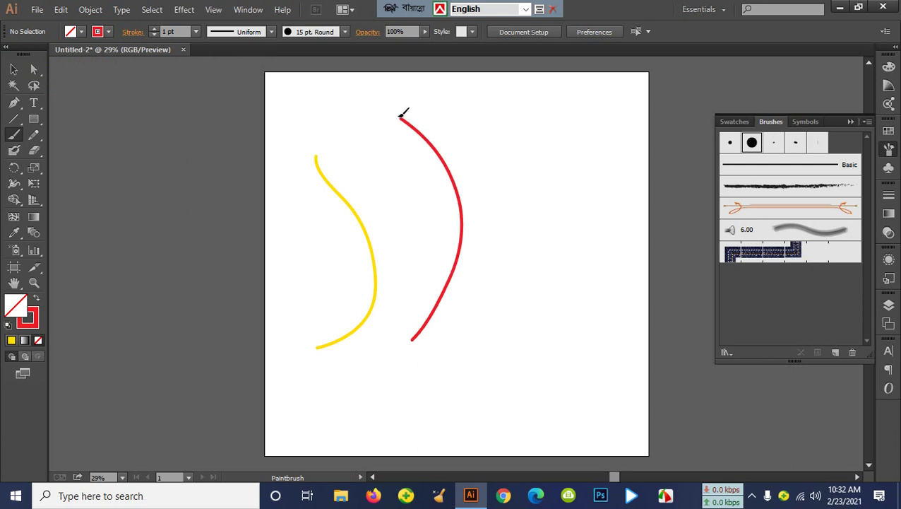
left_click(775, 143)
mouse_move(576, 147)
left_mouse_down()
mouse_move(551, 173)
mouse_move(455, 380)
left_mouse_up()
left_click(752, 142)
mouse_move(510, 142)
left_mouse_down()
mouse_move(531, 238)
mouse_move(399, 357)
left_mouse_up()
- Paint thick red charcoal bars across and down the artboard with a heavier stroke weight
left_click(753, 187)
mouse_move(324, 189)
left_mouse_down()
mouse_move(369, 268)
mouse_move(465, 241)
mouse_move(589, 258)
left_mouse_up()
left_click(154, 29)
left_click(153, 29)
left_click(153, 29)
left_click(153, 29)
left_click(154, 29)
left_click_drag(301, 287, 589, 292)
left_click(153, 29)
left_click_drag(330, 180, 538, 187)
left_click_drag(457, 138, 417, 409)
left_click_drag(314, 399, 565, 393)
left_click_drag(595, 144, 601, 353)
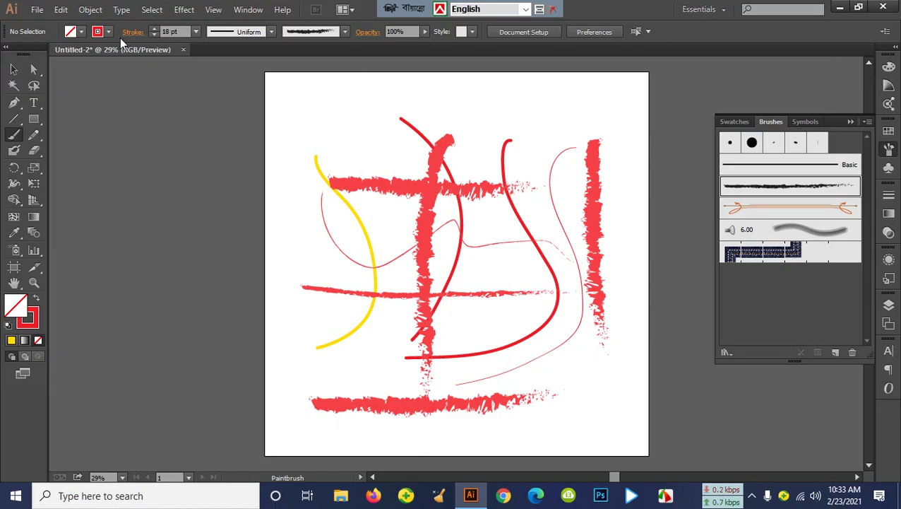
- Paint two crossing pale-red diagonal strokes with the 6.00 brush
left_click(344, 31)
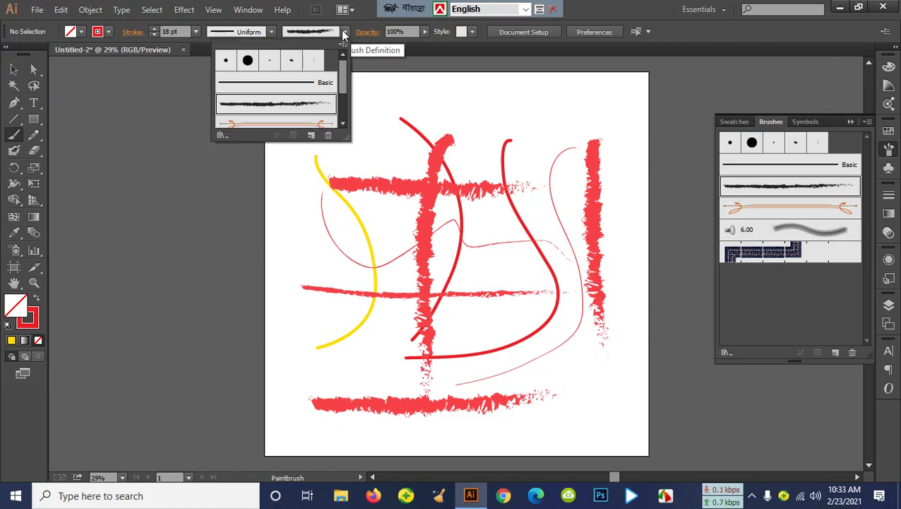
left_click_drag(345, 138, 383, 283)
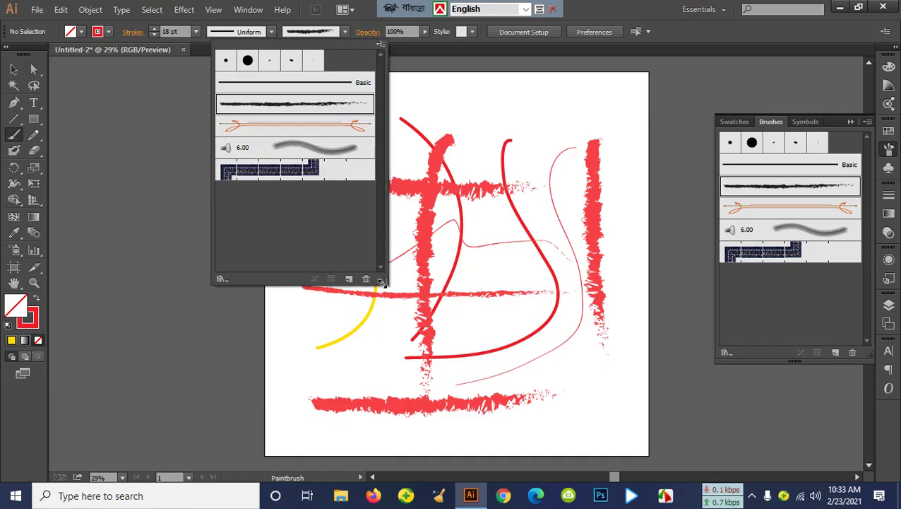
left_click(322, 148)
mouse_move(358, 362)
left_mouse_down()
mouse_move(503, 236)
mouse_move(541, 152)
left_mouse_up()
left_click_drag(351, 164, 586, 357)
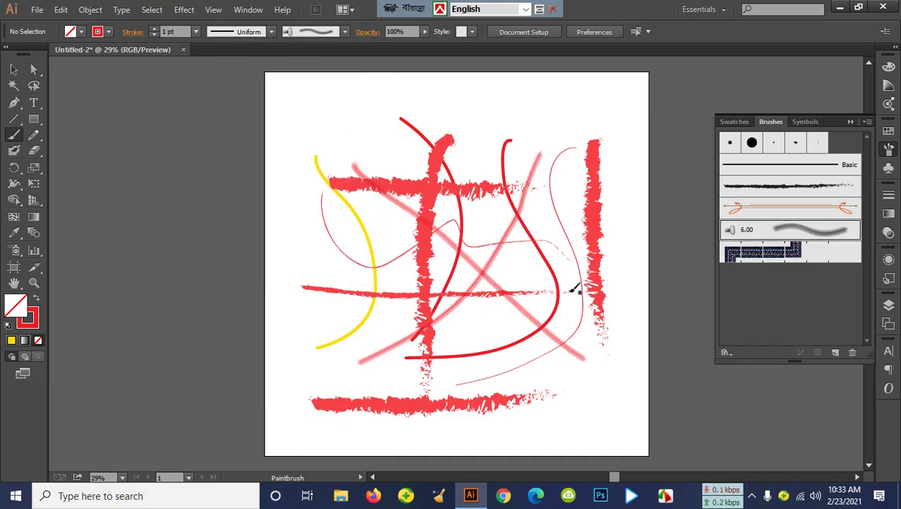
- Paint several Divider brush strokes, thin ones first and then two at 12 pt
left_click(344, 32)
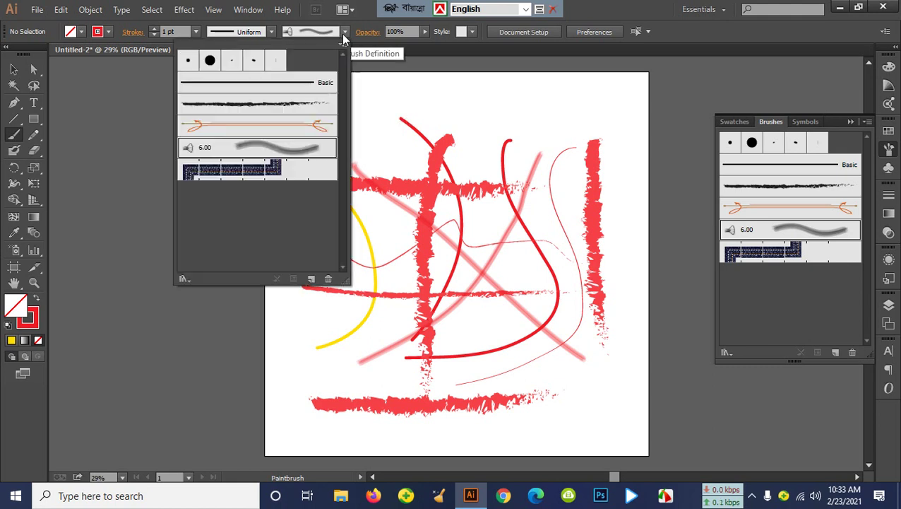
left_click(276, 130)
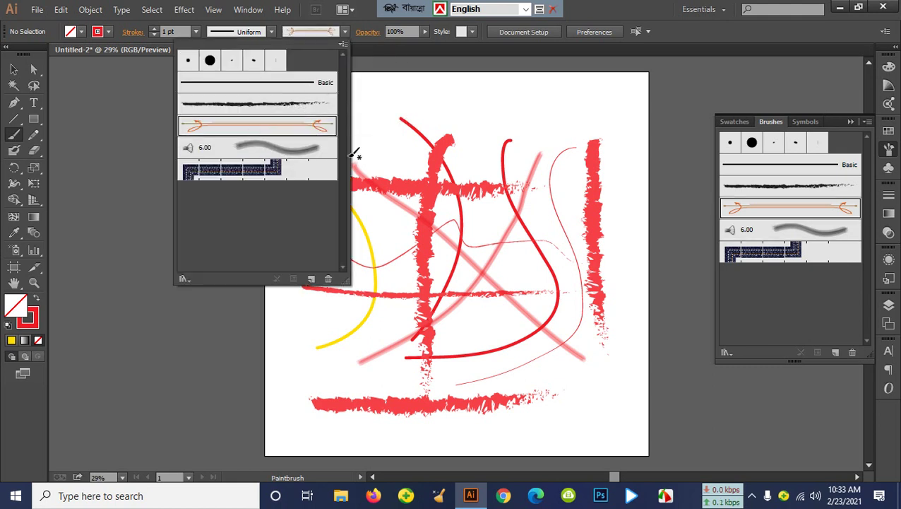
left_click(542, 136)
left_click_drag(428, 138, 543, 365)
mouse_move(424, 346)
left_mouse_down()
mouse_move(352, 305)
mouse_move(320, 261)
left_mouse_up()
left_click_drag(311, 199, 441, 86)
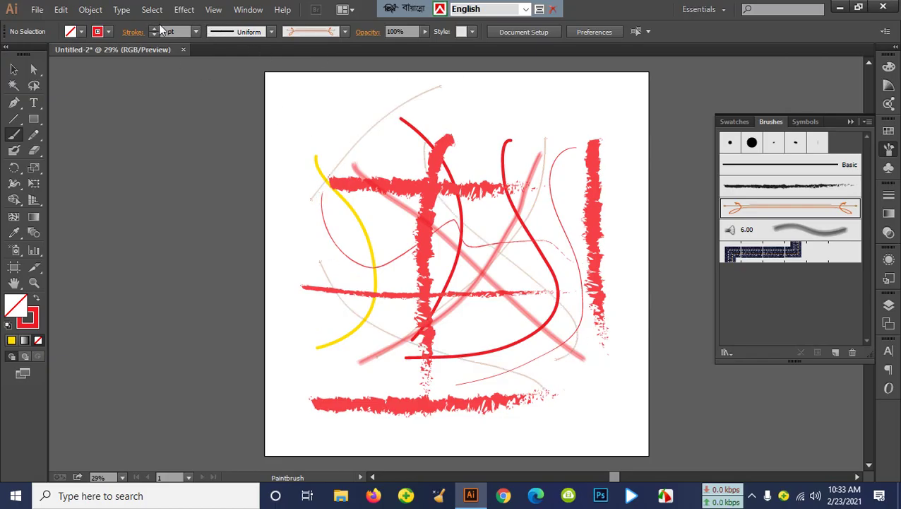
left_click(196, 32)
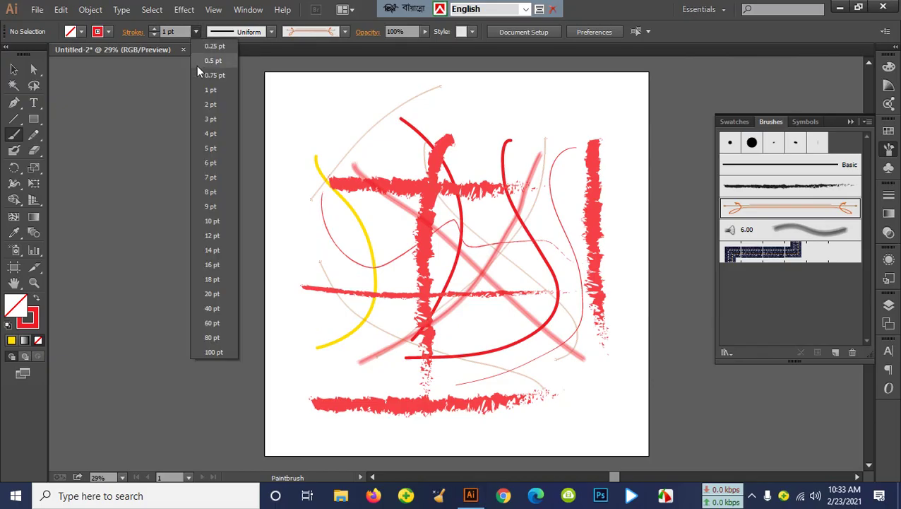
left_click(219, 237)
mouse_move(313, 175)
left_mouse_down()
mouse_move(493, 348)
mouse_move(528, 349)
left_mouse_up()
mouse_move(607, 381)
left_mouse_down()
mouse_move(306, 378)
mouse_move(445, 190)
left_mouse_up()
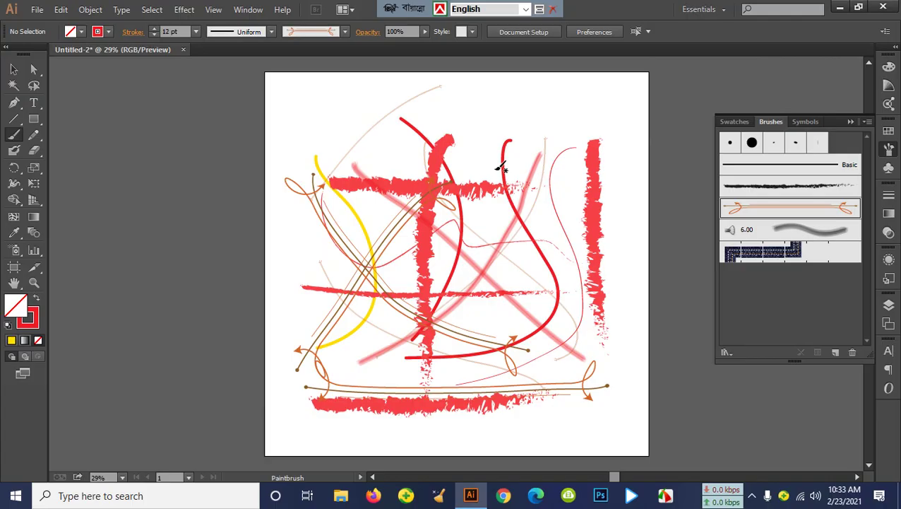
- Paint two crossing strokes with the blue-bordered pattern brush, then delete all artwork
left_click(345, 32)
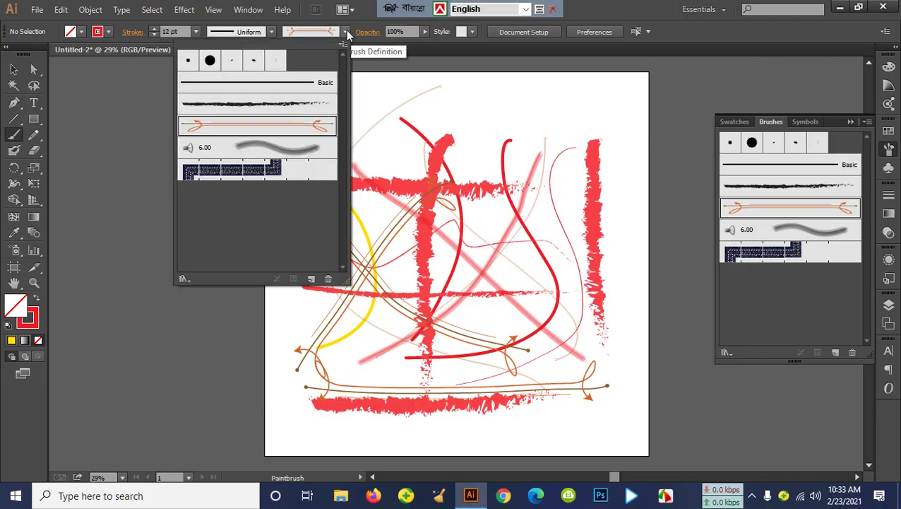
left_click(256, 171)
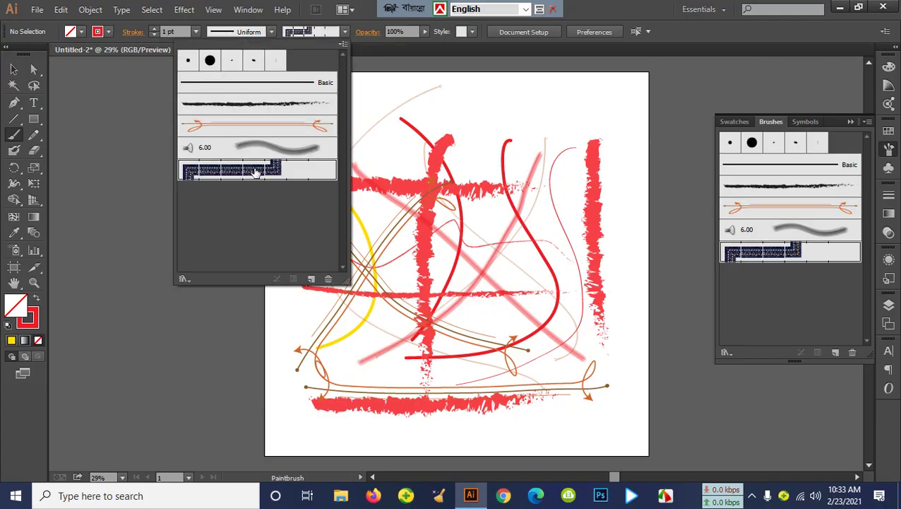
left_click(521, 108)
left_click_drag(328, 397, 521, 147)
mouse_move(348, 147)
left_mouse_down()
mouse_move(462, 206)
mouse_move(596, 256)
left_mouse_up()
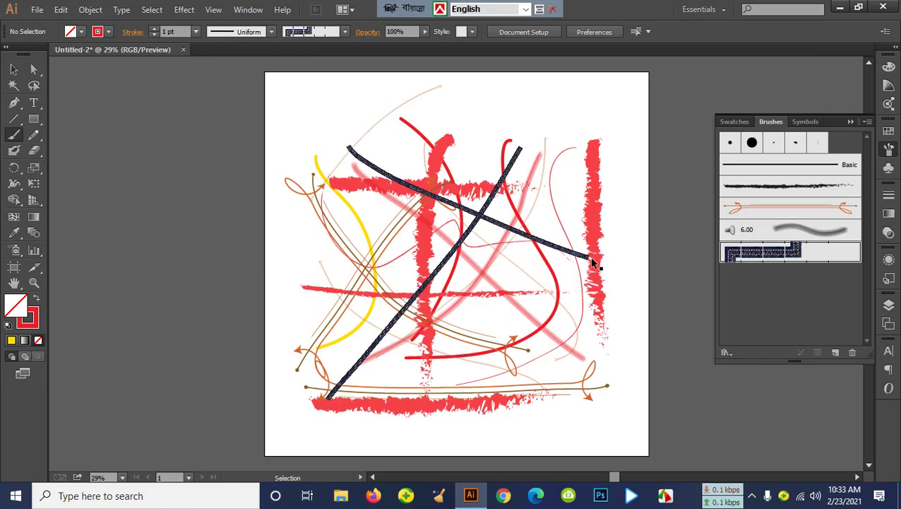
key("ctrl+a")
key("Delete")
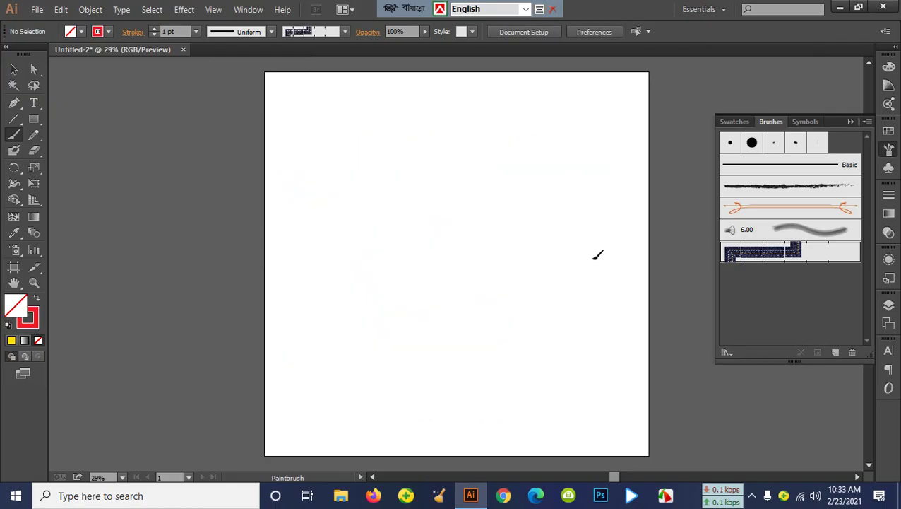
- Set the stroke colour to green and draw S-shaped, vertical and horizontal denim strokes
left_click(107, 33)
left_click(64, 55)
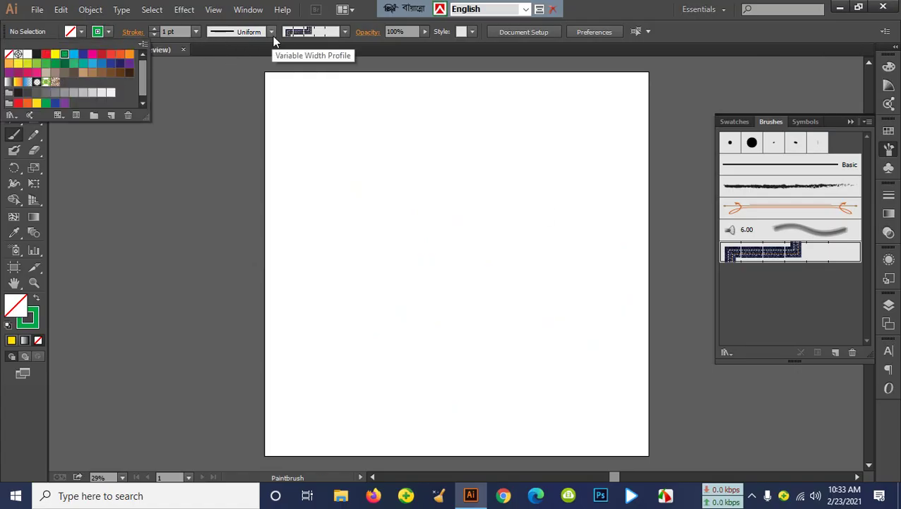
left_click(192, 32)
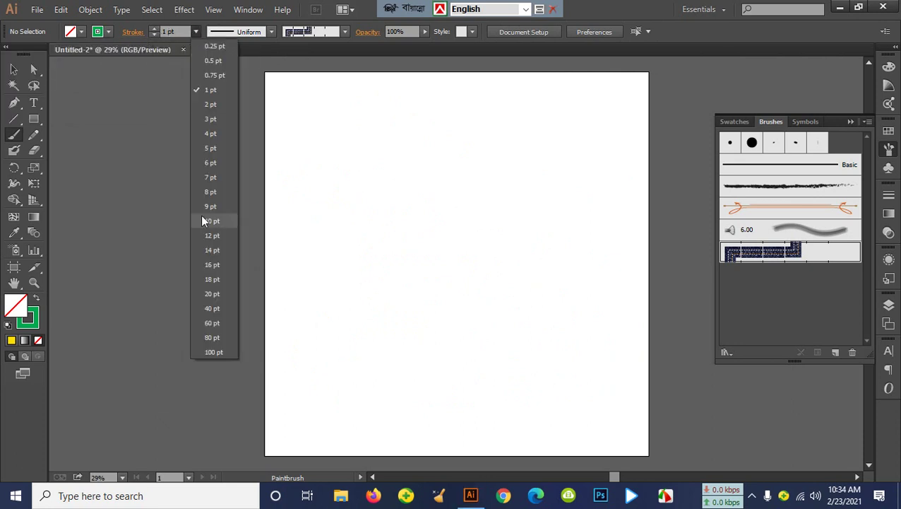
left_click(204, 284)
mouse_move(358, 121)
left_mouse_down()
mouse_move(336, 133)
mouse_move(418, 244)
mouse_move(438, 356)
mouse_move(345, 394)
left_mouse_up()
left_click_drag(526, 153, 515, 407)
left_click_drag(315, 334, 597, 325)
- Thicken the horizontal denim stroke to 5 pt and move it up the artboard
key("v")
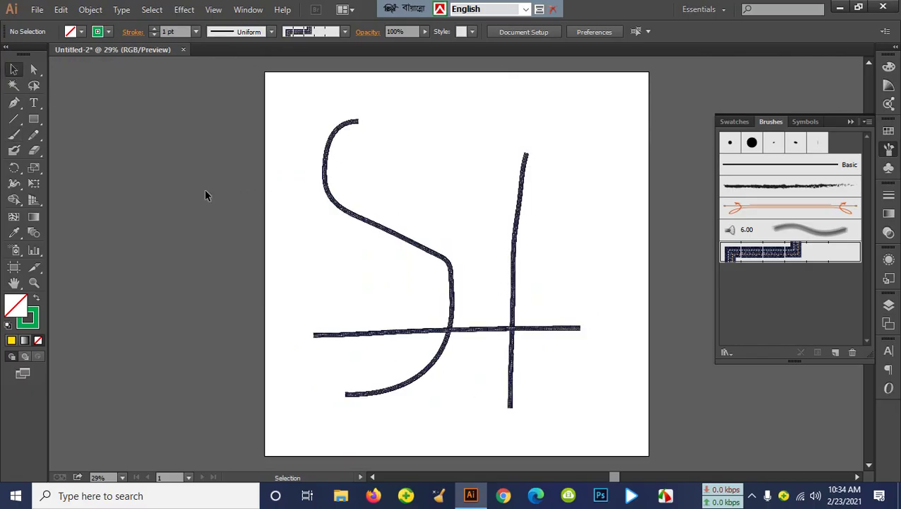
left_click(488, 331)
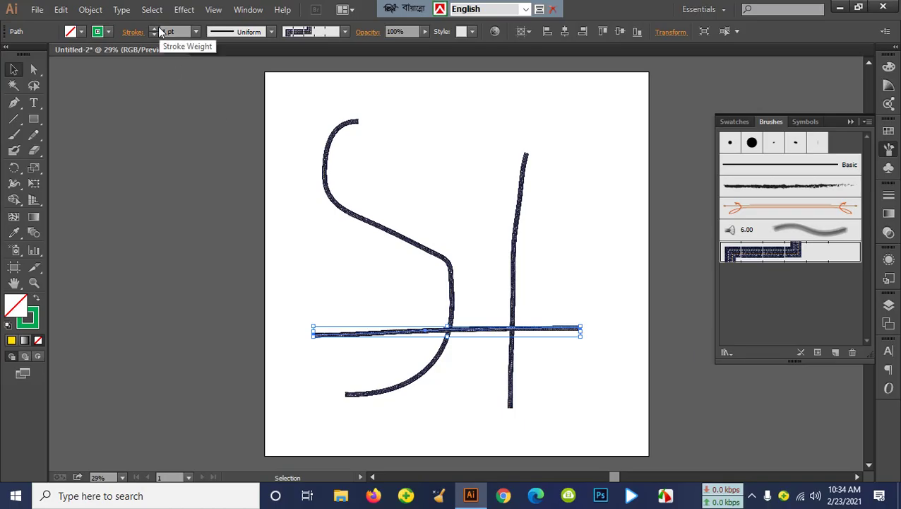
left_click(153, 28)
left_click(195, 31)
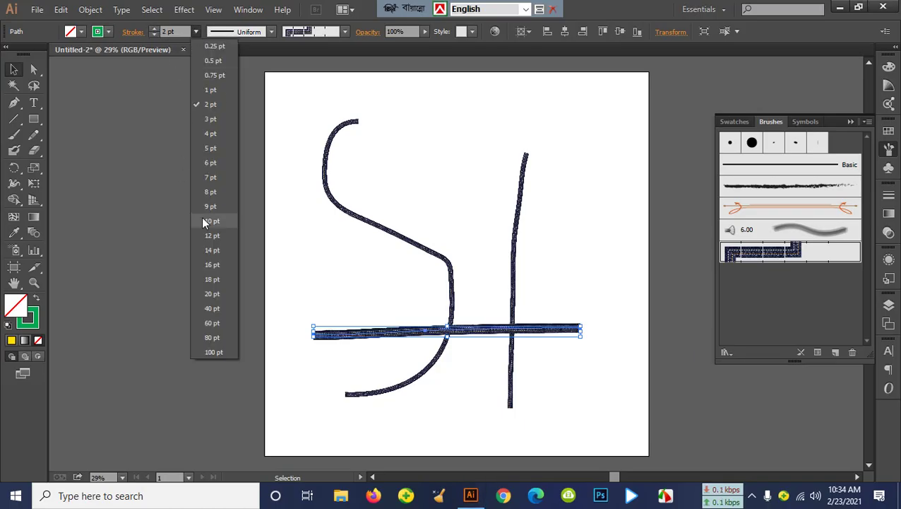
left_click(210, 148)
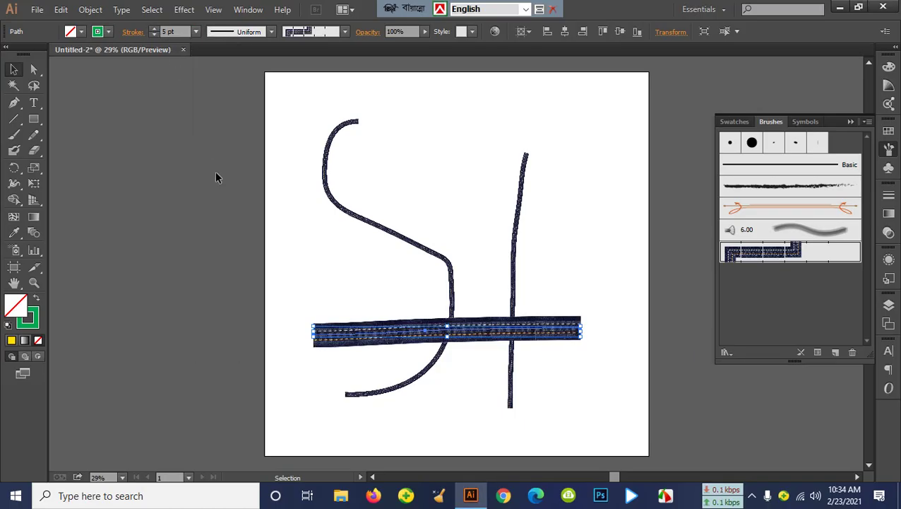
left_click(301, 194)
left_click_drag(419, 341, 423, 215)
left_click(566, 284)
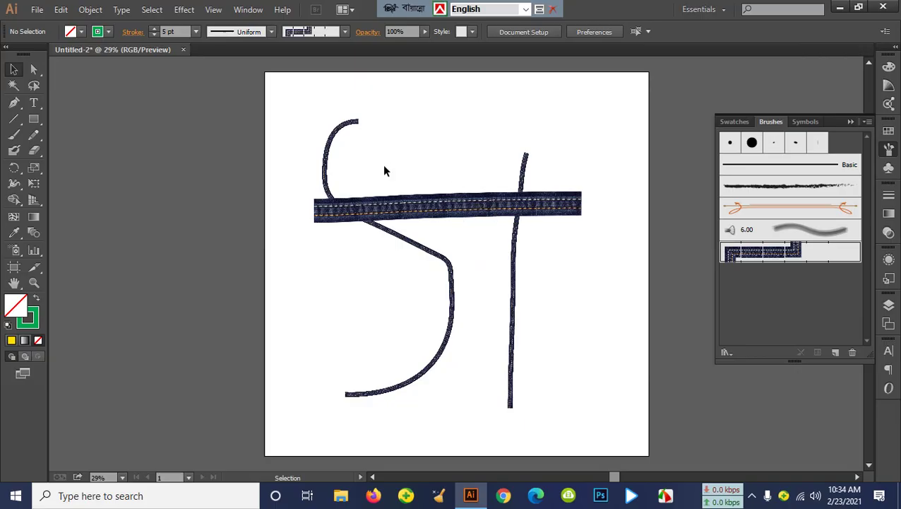
- Paint six more denim pattern strokes, including diagonals and a middle horizontal band
left_click(14, 134)
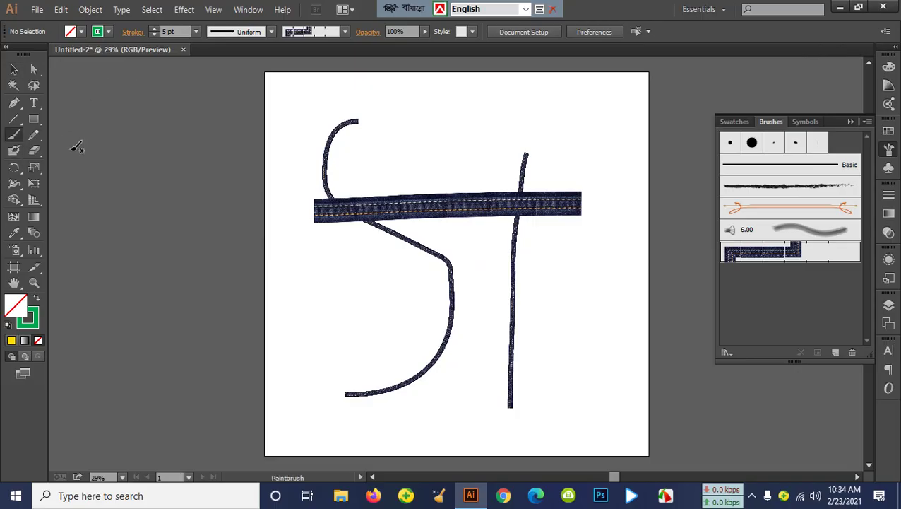
mouse_move(472, 139)
left_mouse_down()
mouse_move(365, 202)
mouse_move(483, 289)
mouse_move(437, 380)
mouse_move(343, 402)
left_mouse_up()
mouse_move(589, 236)
left_mouse_down()
mouse_move(598, 277)
mouse_move(590, 383)
mouse_move(463, 422)
left_mouse_up()
left_click_drag(397, 421, 399, 422)
left_click_drag(327, 386, 520, 186)
left_click_drag(582, 117, 387, 188)
left_click_drag(308, 285, 552, 279)
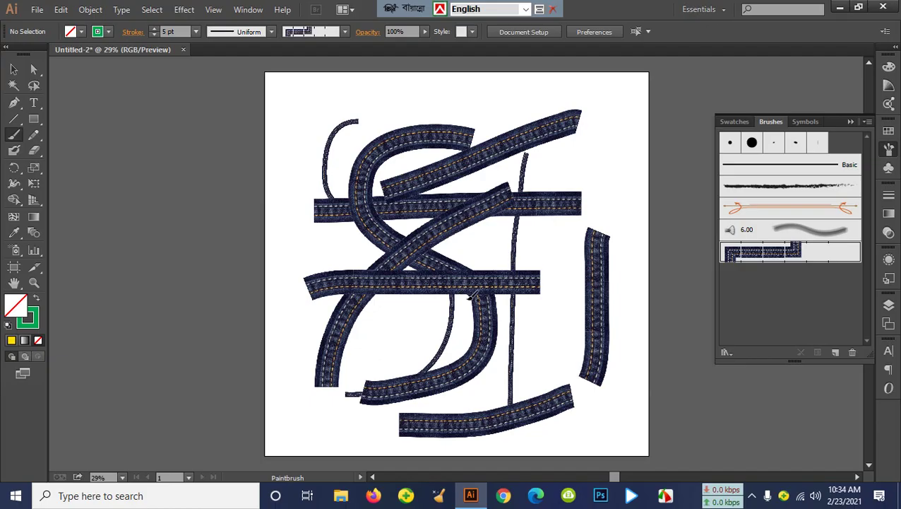
- Marquee-select the denim strokes on the artboard and delete them
left_click(14, 69)
left_click_drag(292, 116, 666, 381)
key("Delete")
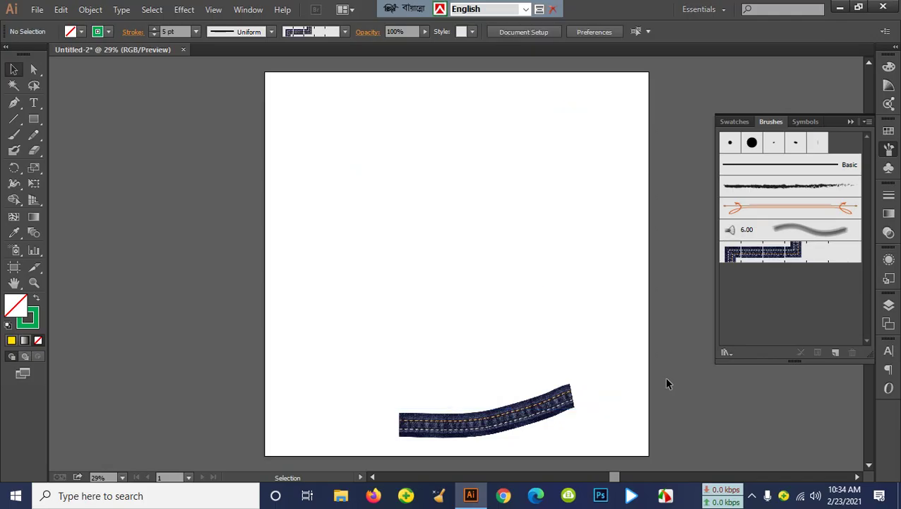
- Delete the last denim band and draw a pointed lens-shaped leaf with the Pen tool
left_click_drag(493, 320, 549, 426)
key("Delete")
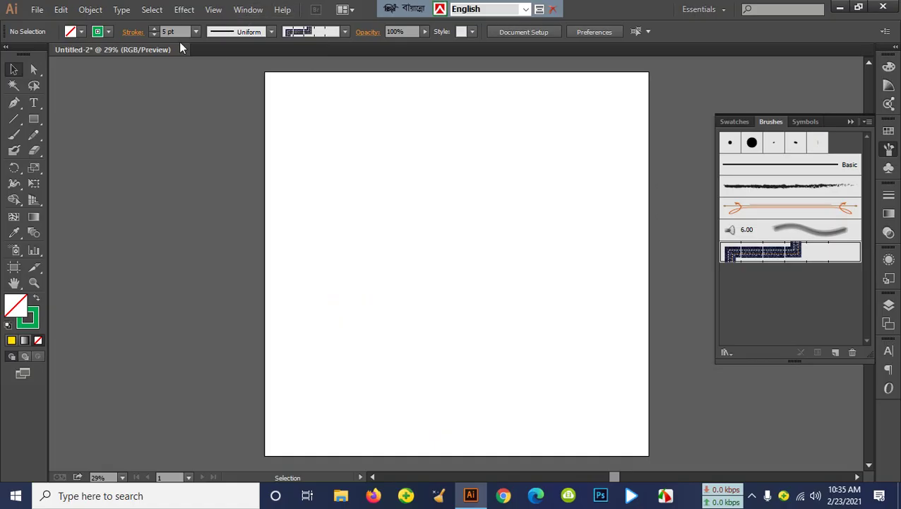
left_click(15, 106)
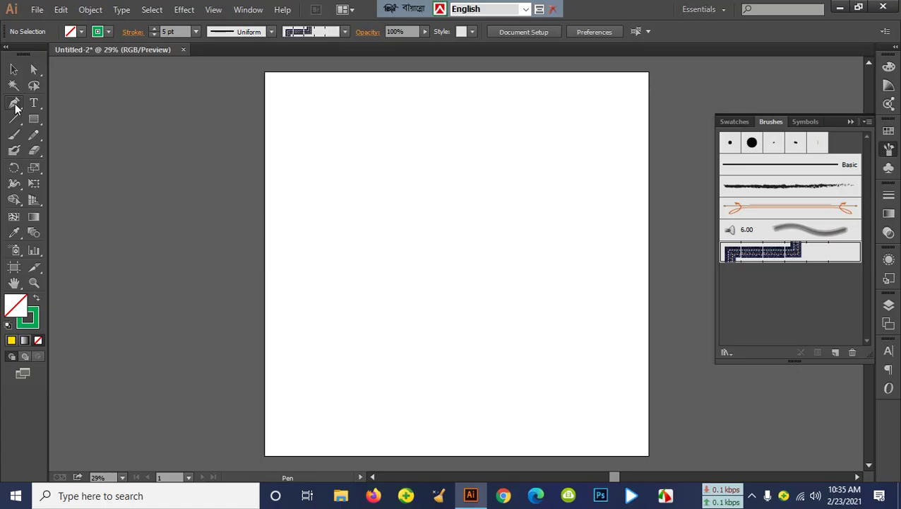
left_click(15, 106)
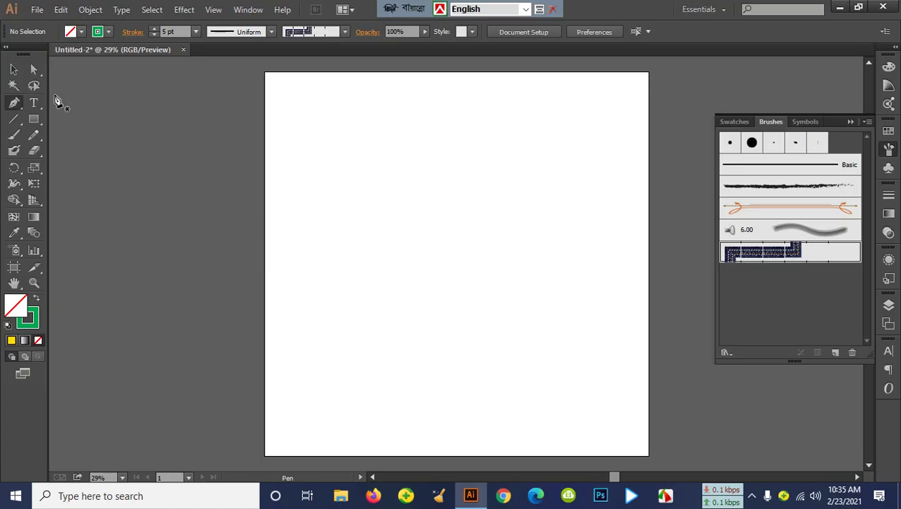
left_click(395, 135)
left_click(394, 194)
left_click_drag(395, 202, 416, 227)
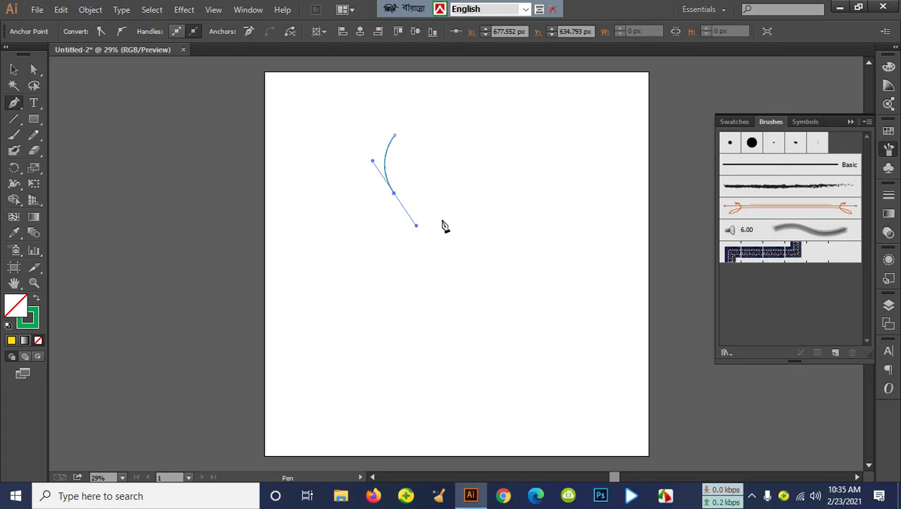
left_click(394, 193)
left_click_drag(396, 135, 372, 97)
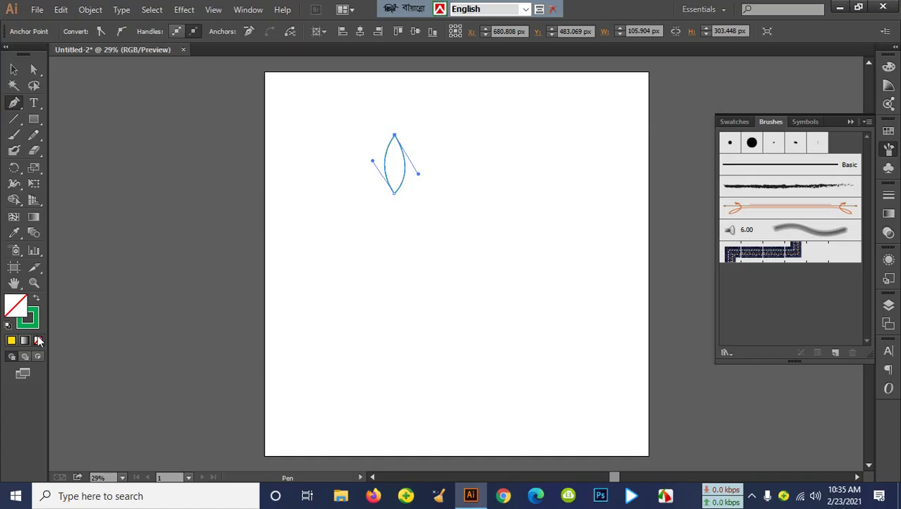
- Fill the leaf with bright green 66FF00 and move it down and left
left_click(12, 342)
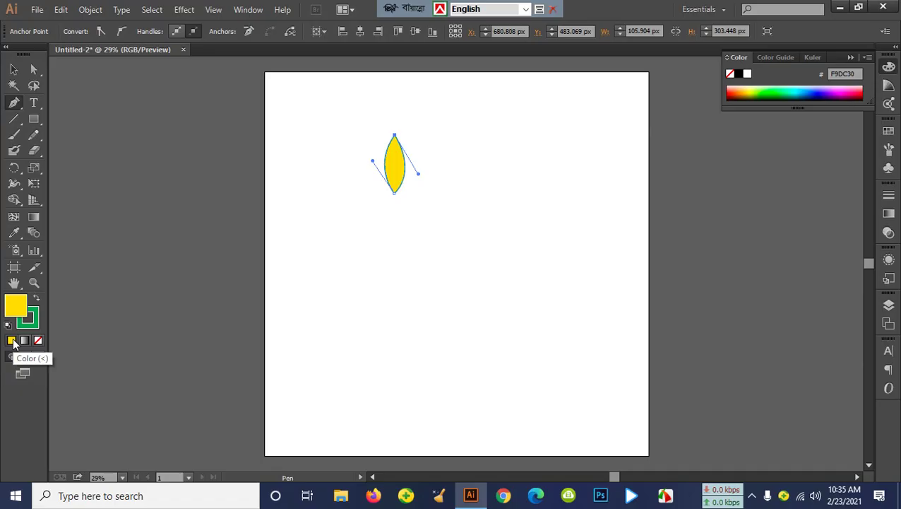
double_click(14, 311)
left_click_drag(763, 357, 760, 382)
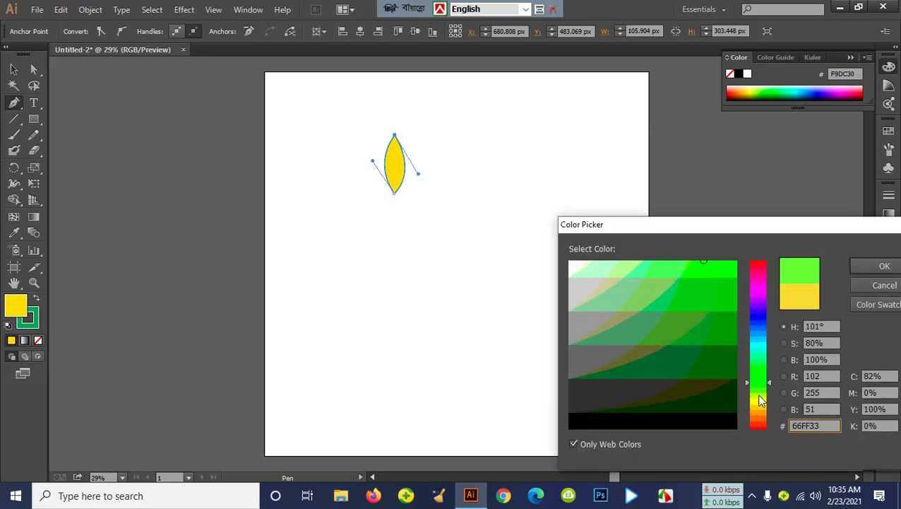
left_click(731, 277)
left_click(884, 267)
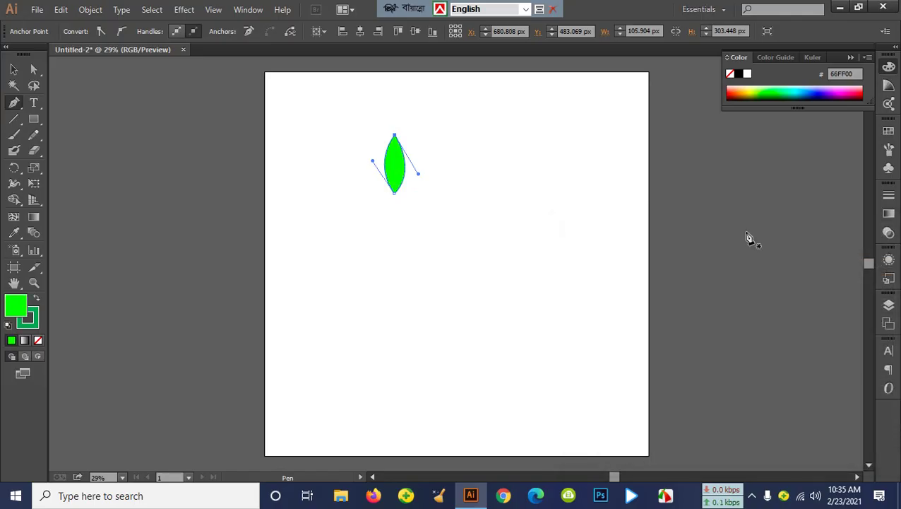
left_click(14, 70)
left_click(438, 272)
left_click_drag(403, 180, 339, 223)
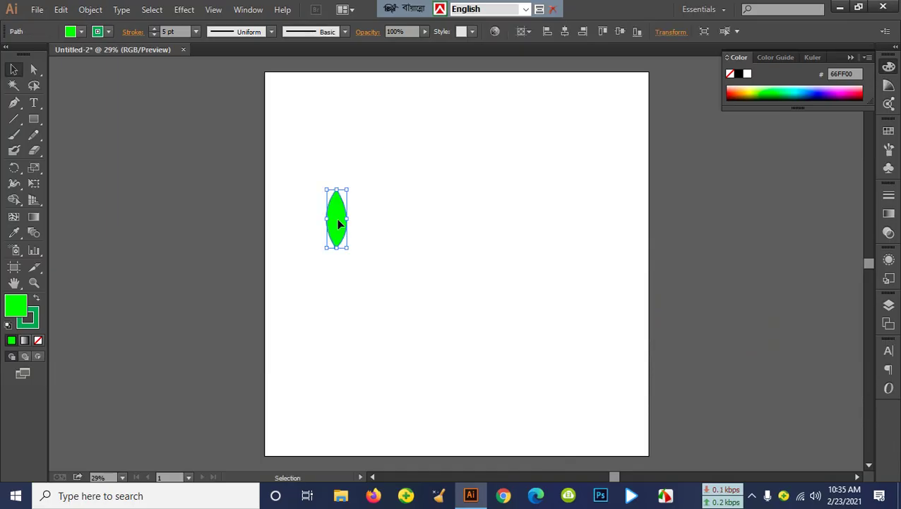
- Copy the leaf, tilt a copy about 30° into place, and shrink the top leaf
left_click_drag(340, 230, 357, 231)
left_click_drag(367, 194, 389, 271)
left_click_drag(387, 220, 375, 193)
left_click(443, 249)
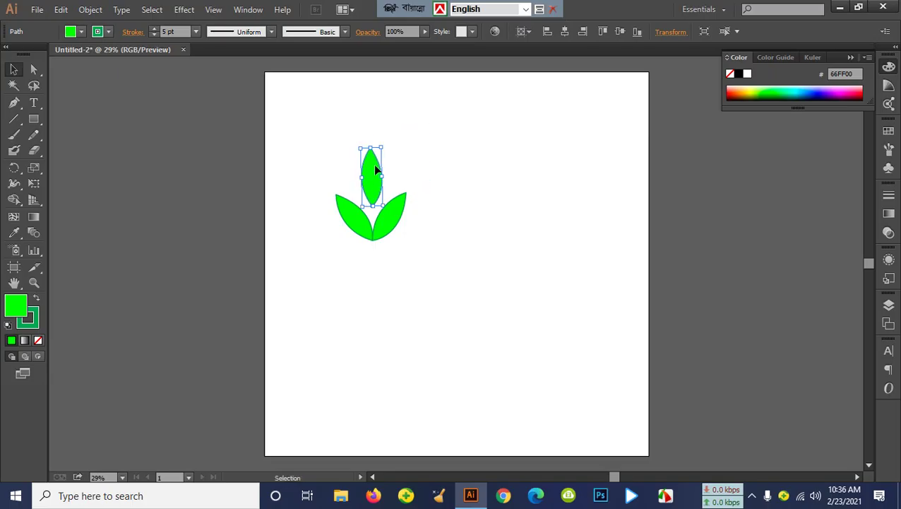
left_click_drag(362, 149, 377, 192)
left_click(417, 189)
left_click(455, 215)
- Group the three leaves with Ctrl+G and show the Brushes panel
left_click_drag(322, 164, 431, 265)
key("ctrl+g")
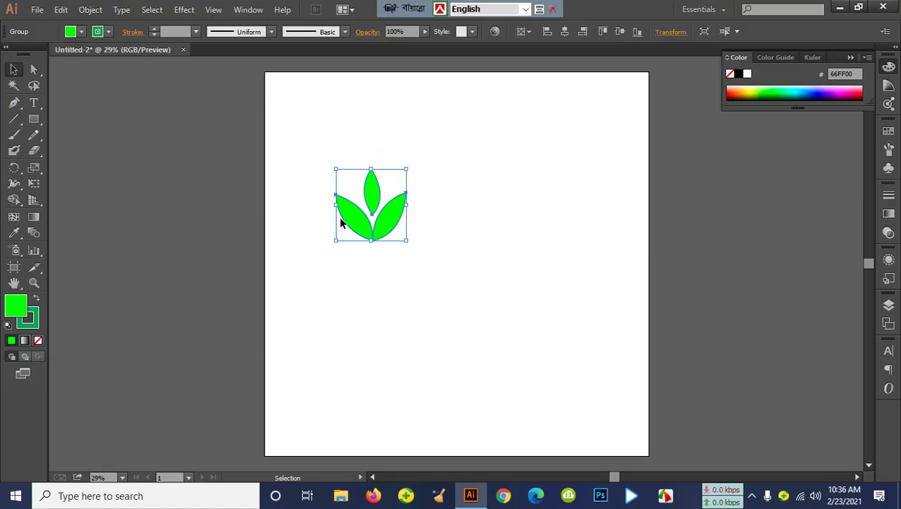
right_click(385, 207)
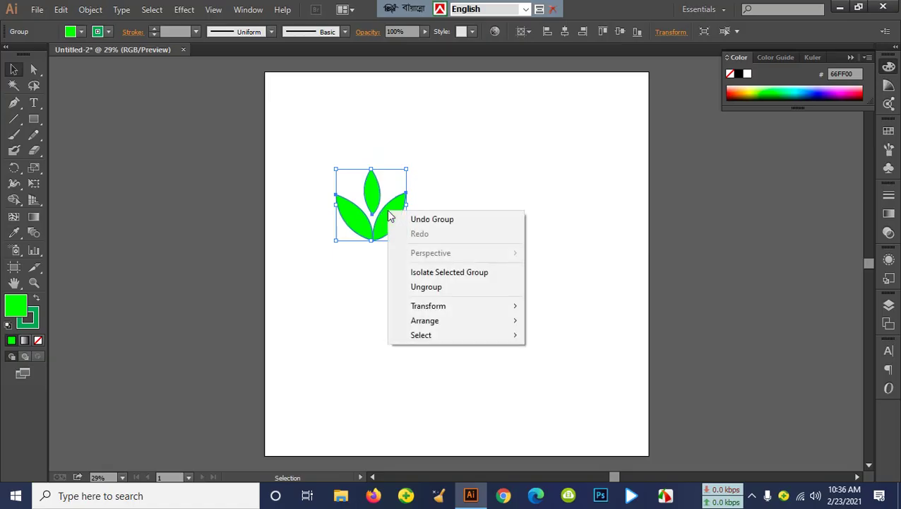
left_click(467, 178)
left_click_drag(306, 167, 417, 237)
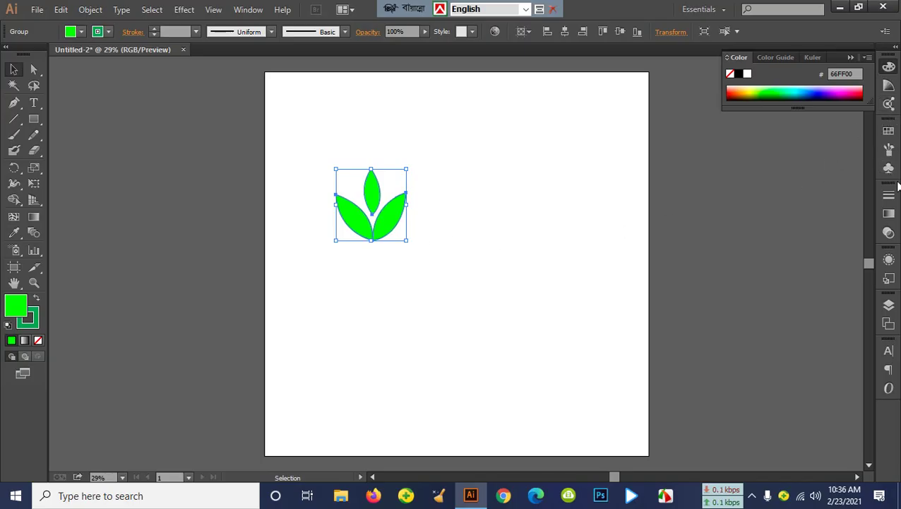
left_click(888, 148)
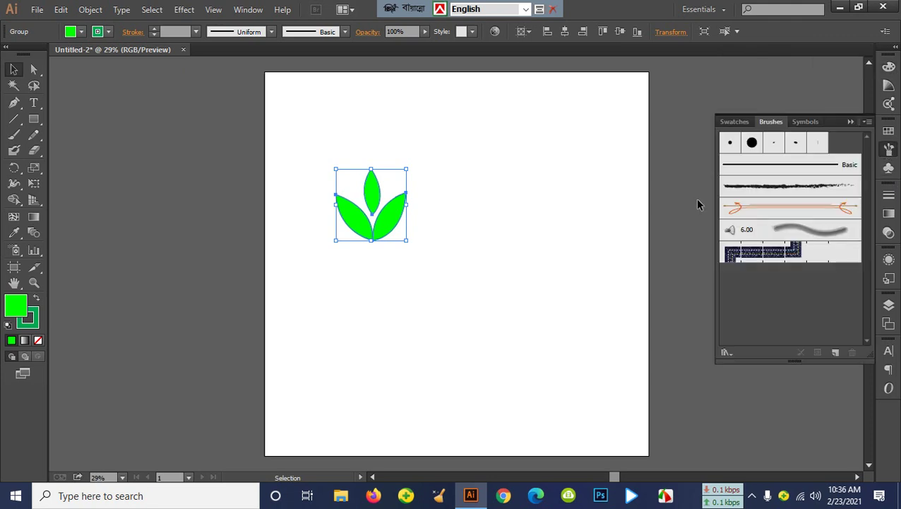
- Drag the leaf group into the Brushes panel as Scatter Brush 1, colorization None
mouse_move(393, 223)
left_mouse_down()
mouse_move(541, 225)
mouse_move(805, 282)
left_mouse_up()
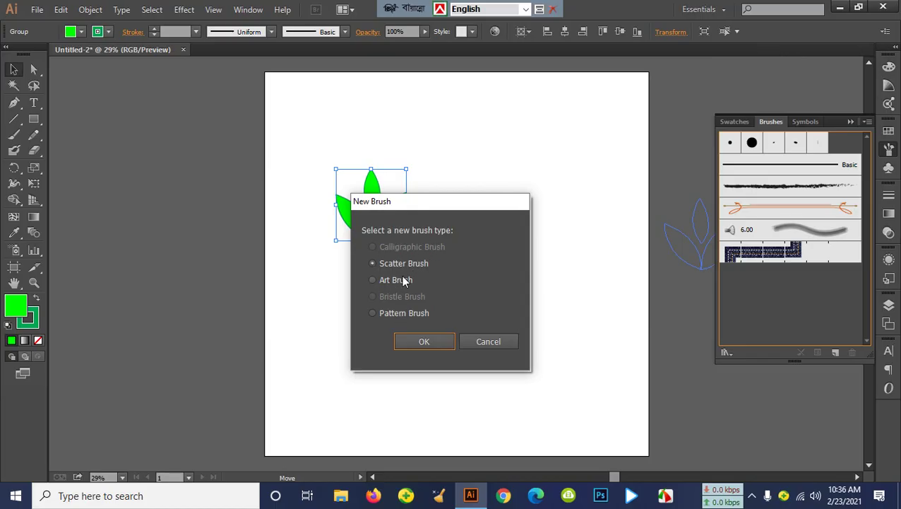
left_click(418, 343)
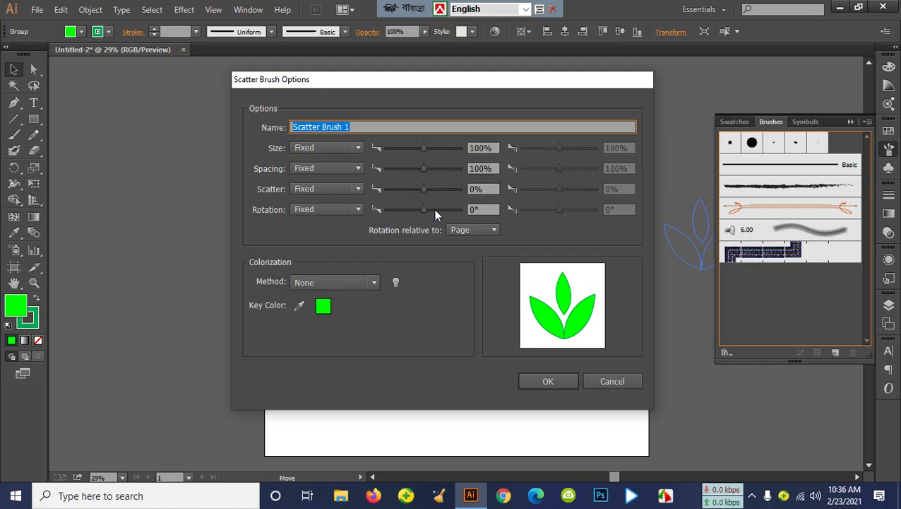
left_click(368, 283)
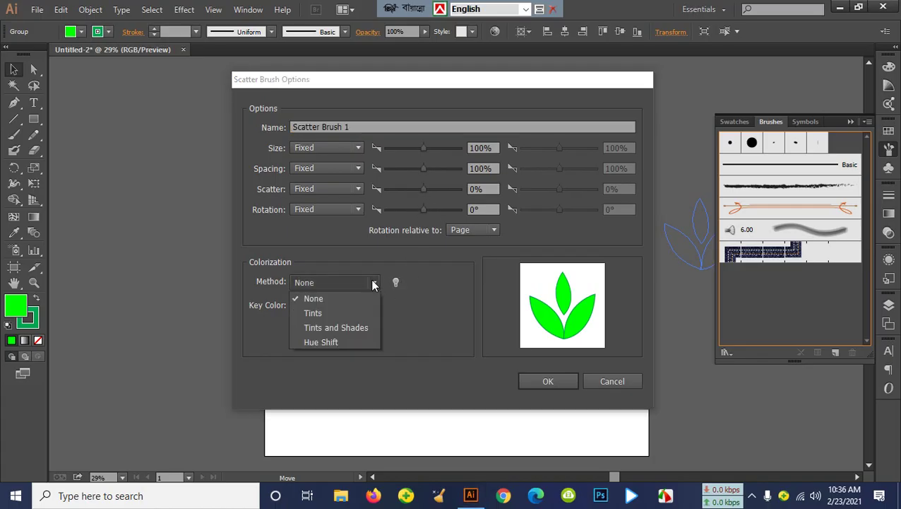
left_click(438, 303)
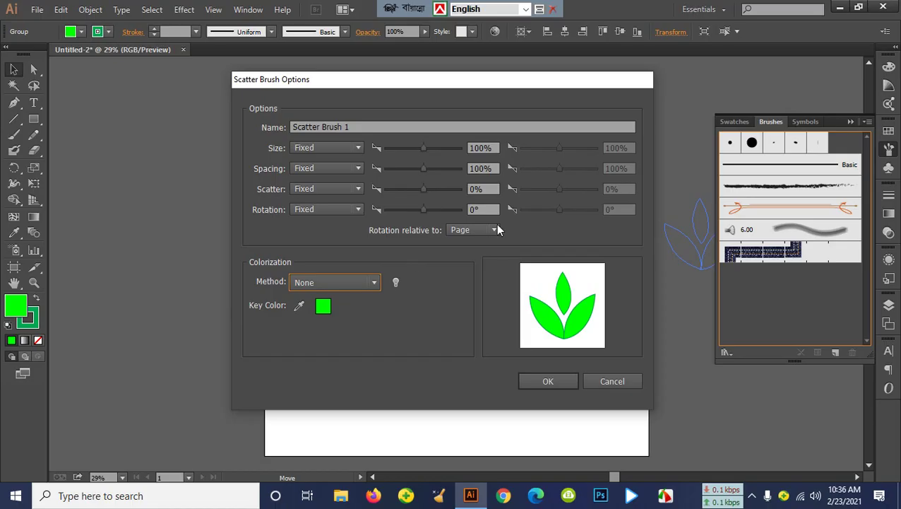
left_click(547, 382)
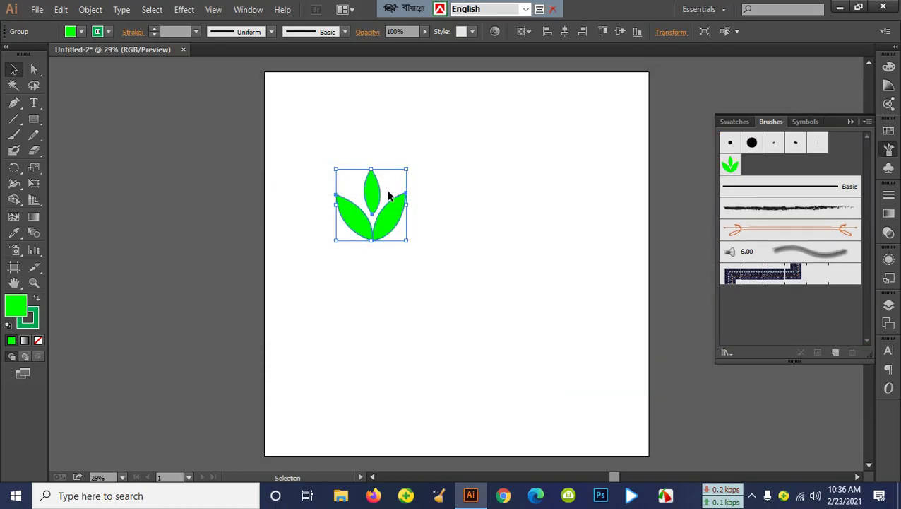
- Move the leaf sprig off the artboard and paint scattered-leaf strokes across the artboard
left_click_drag(383, 208, 103, 205)
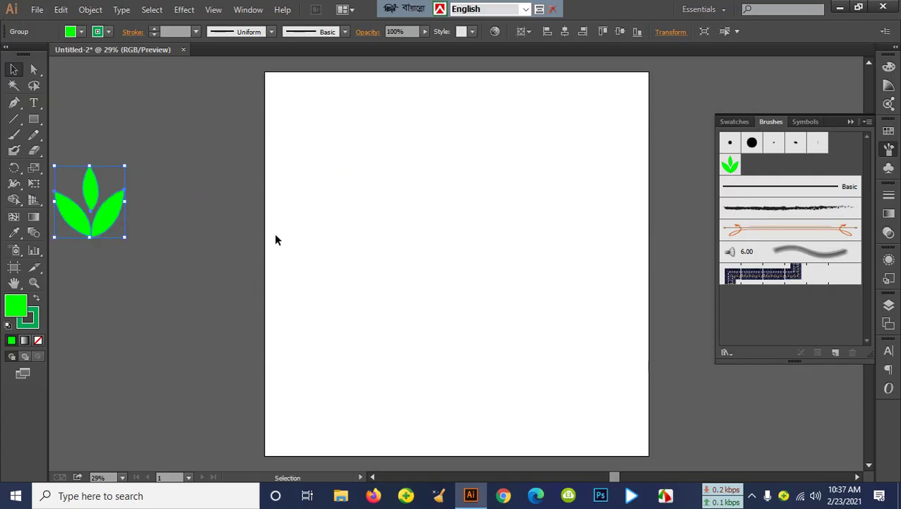
left_click(13, 135)
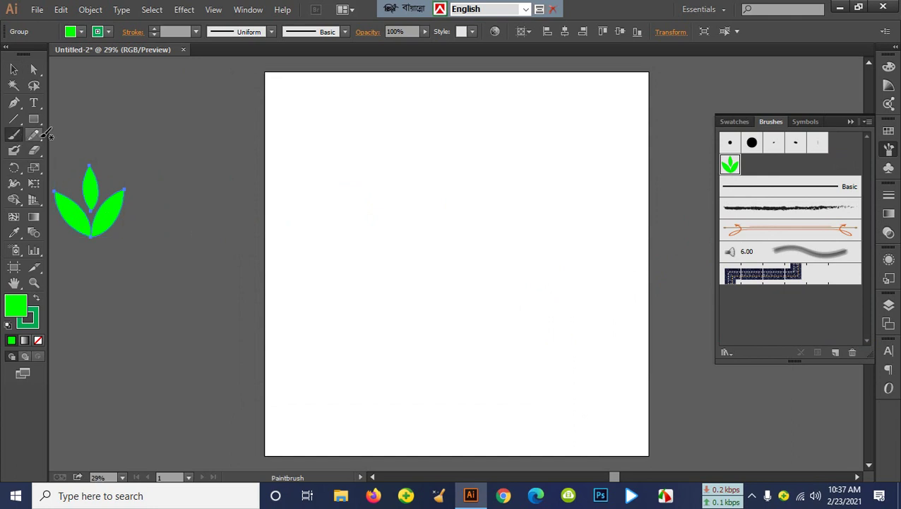
mouse_move(562, 150)
left_mouse_down()
mouse_move(506, 150)
mouse_move(413, 253)
mouse_move(460, 339)
mouse_move(435, 372)
left_mouse_up()
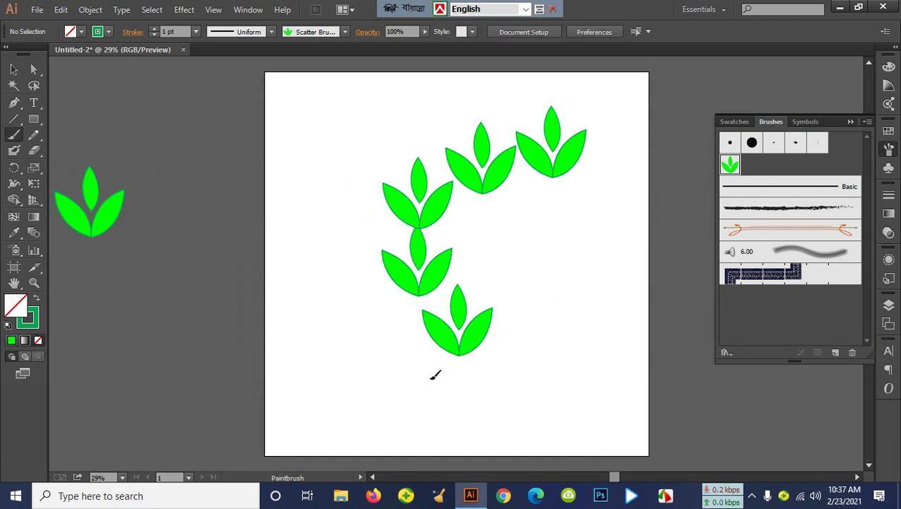
mouse_move(317, 105)
left_mouse_down()
mouse_move(308, 264)
mouse_move(319, 364)
left_mouse_up()
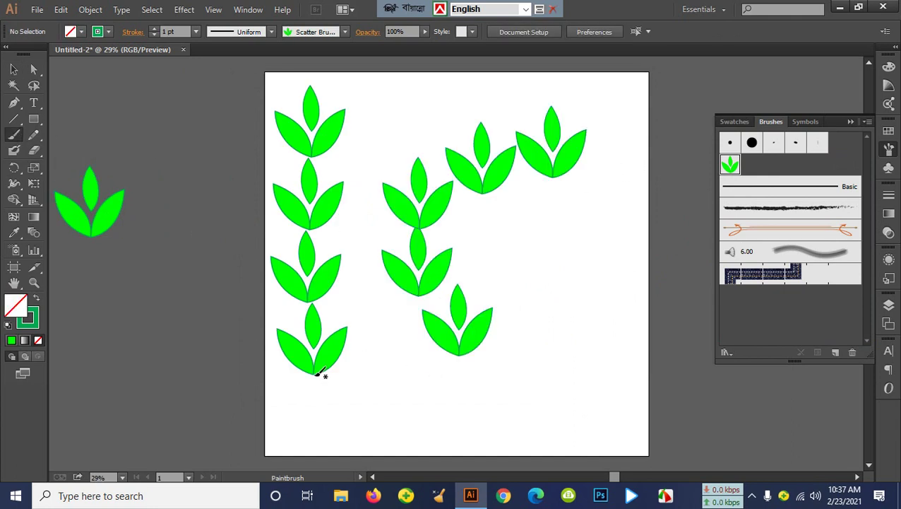
mouse_move(322, 421)
left_mouse_down()
mouse_move(577, 419)
mouse_move(623, 269)
mouse_move(626, 128)
left_mouse_up()
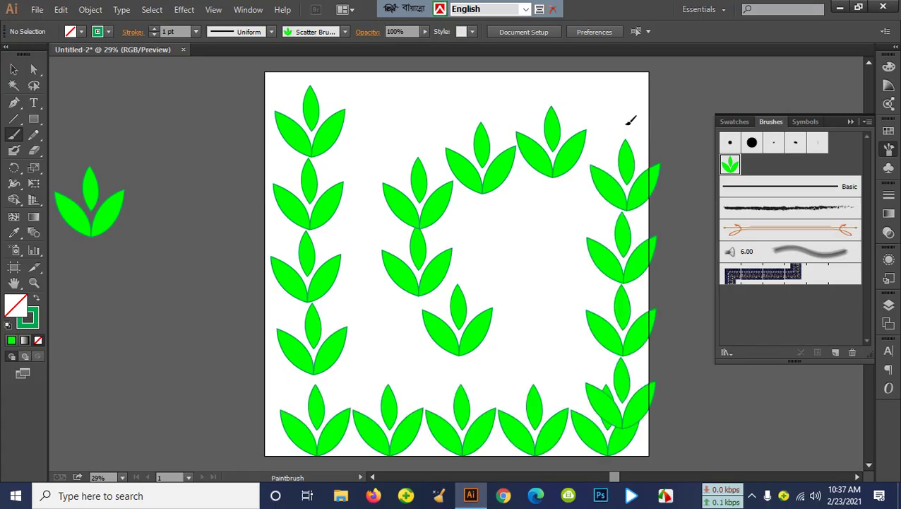
left_click_drag(584, 88, 322, 84)
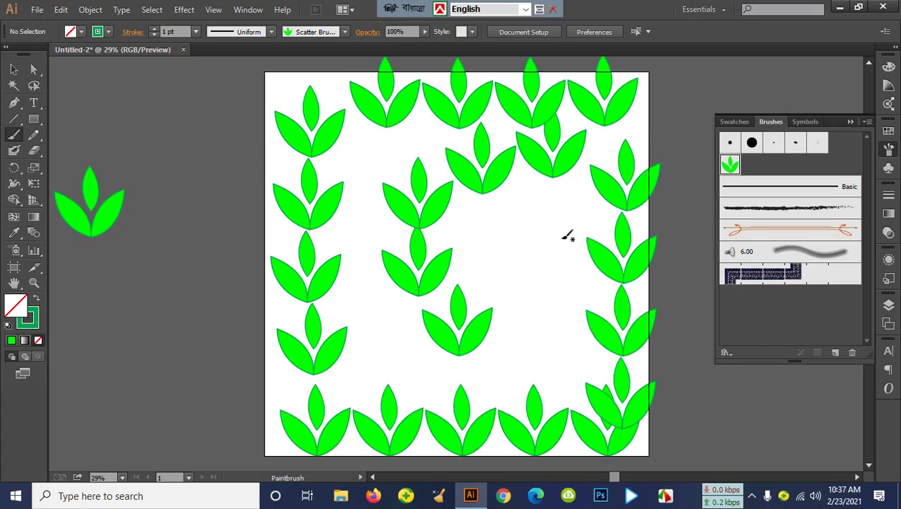
left_click_drag(540, 207, 523, 373)
mouse_move(361, 214)
left_mouse_down()
mouse_move(370, 378)
mouse_move(429, 383)
left_mouse_up()
left_click_drag(544, 344, 561, 219)
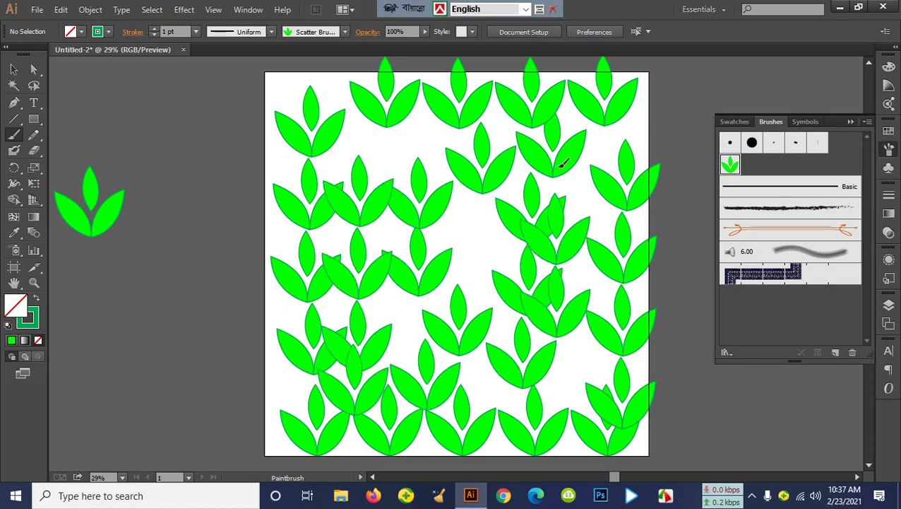
- Stamp more leaf groups and columns around the artboard, then delete all artwork
left_click(469, 253)
left_click(292, 85)
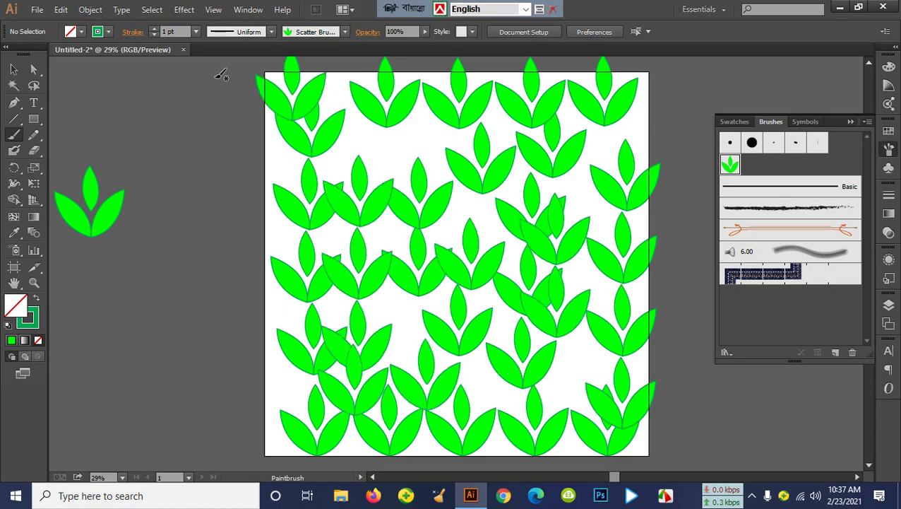
left_click_drag(279, 396, 282, 233)
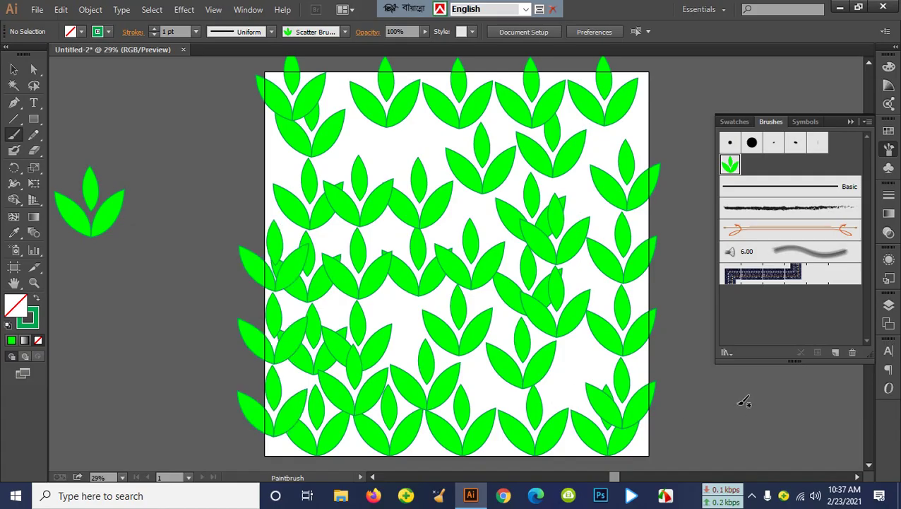
left_click_drag(689, 362, 670, 212)
left_click_drag(175, 107, 144, 422)
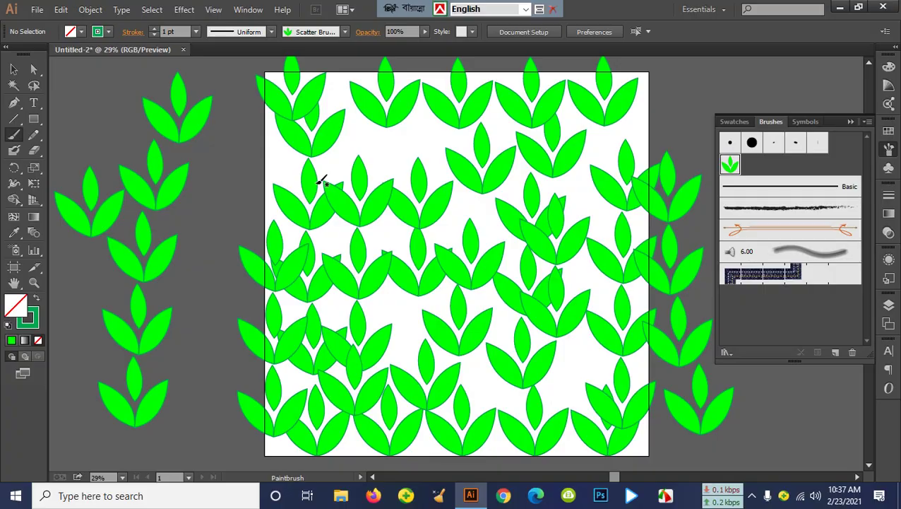
key("ctrl+a")
key("Delete")
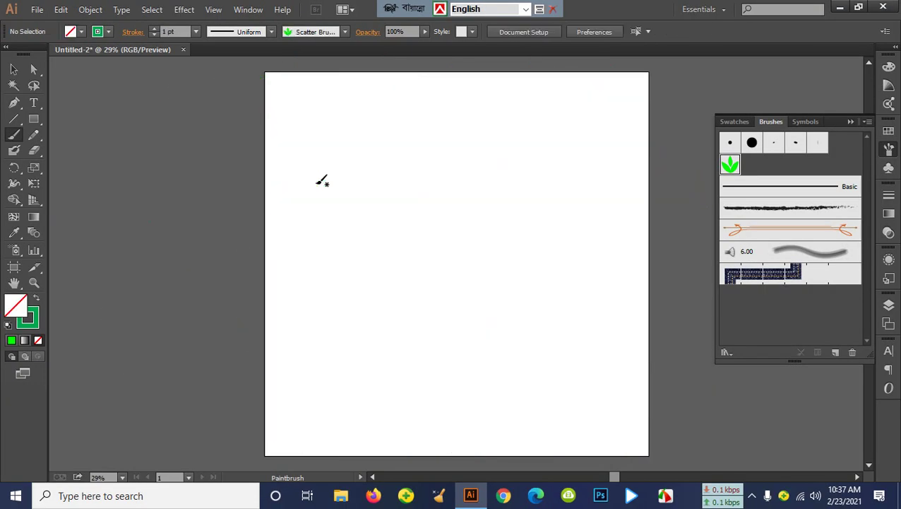
- Paint more diagonal and horizontal leaf strokes, then select all and delete them
mouse_move(268, 196)
left_mouse_down()
mouse_move(358, 270)
mouse_move(657, 441)
left_mouse_up()
mouse_move(683, 84)
left_mouse_down()
mouse_move(394, 236)
mouse_move(89, 345)
left_mouse_up()
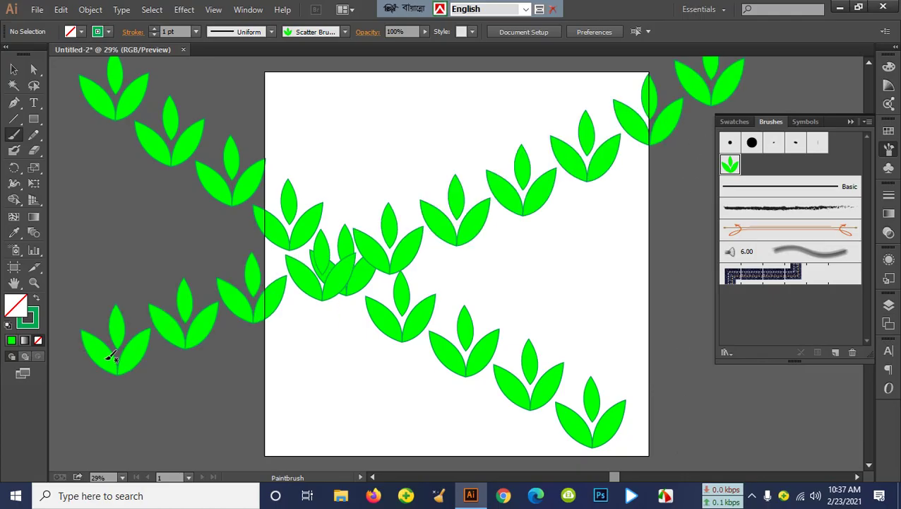
left_click(354, 120)
left_click_drag(64, 225, 192, 231)
left_click_drag(467, 262, 633, 269)
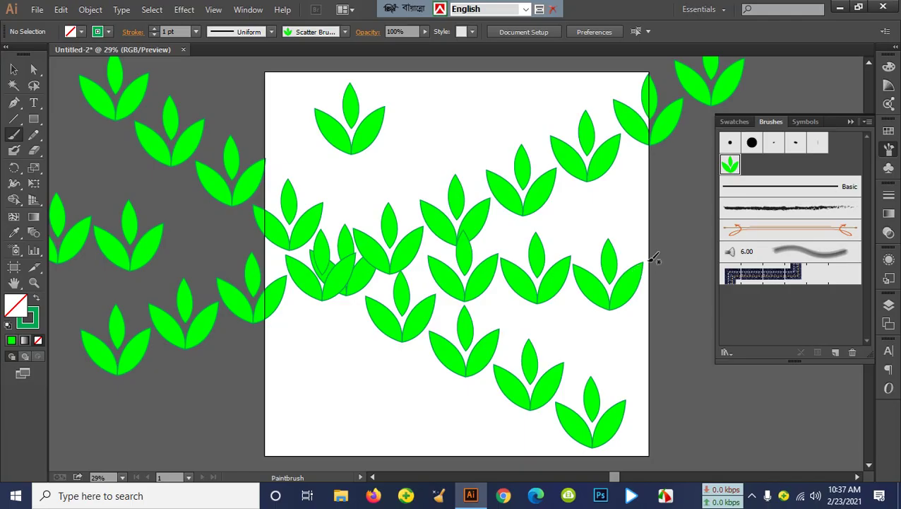
left_click_drag(438, 113, 433, 148)
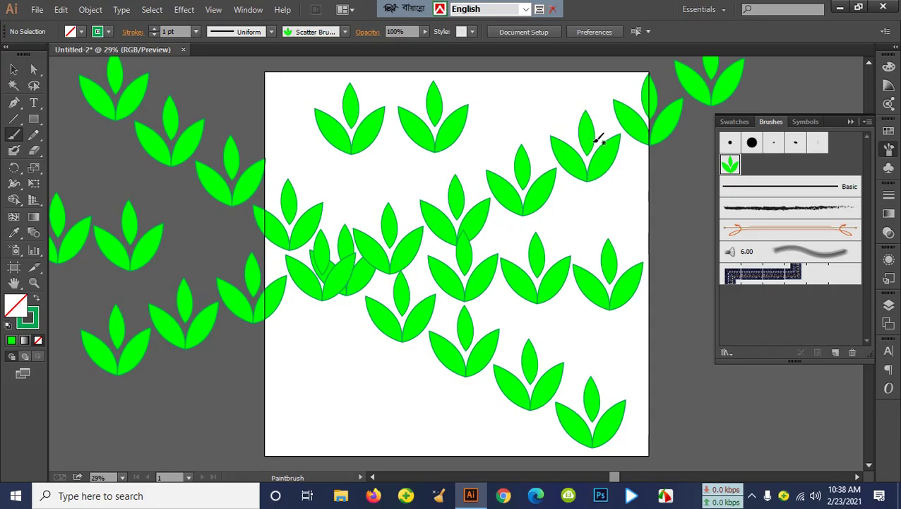
key("ctrl+a")
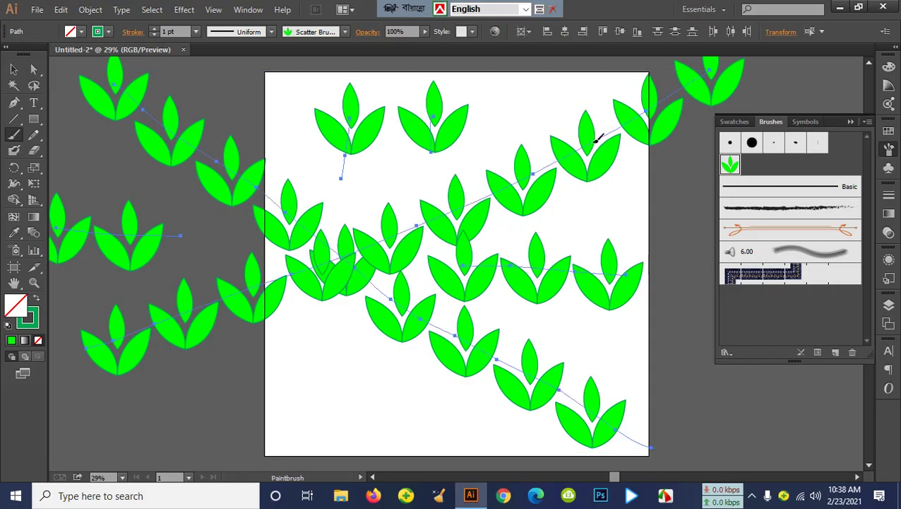
key("Delete")
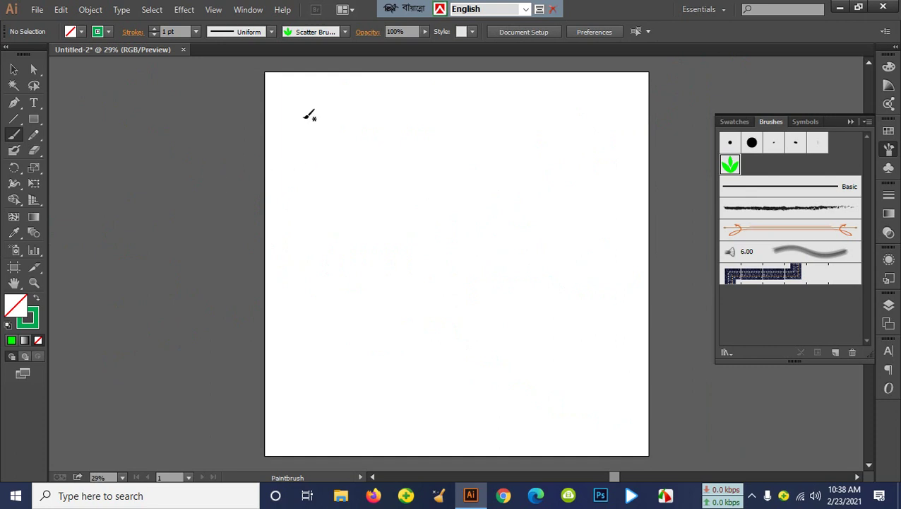
- Paint one leaf cluster, then undo three times back to the original leaf group
left_click_drag(304, 108, 305, 145)
left_click(14, 69)
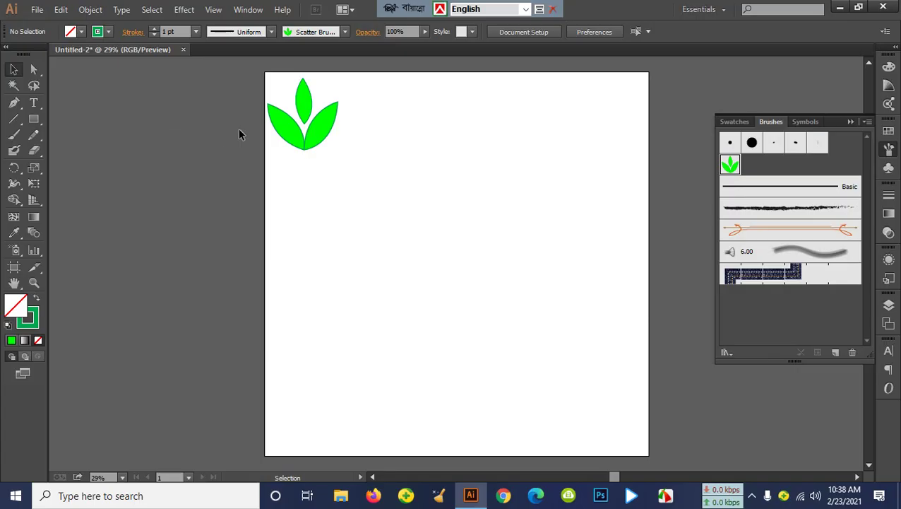
left_click_drag(263, 71, 340, 160)
left_click(339, 164)
key("ctrl+z")
key("ctrl+z")
key("ctrl+z")
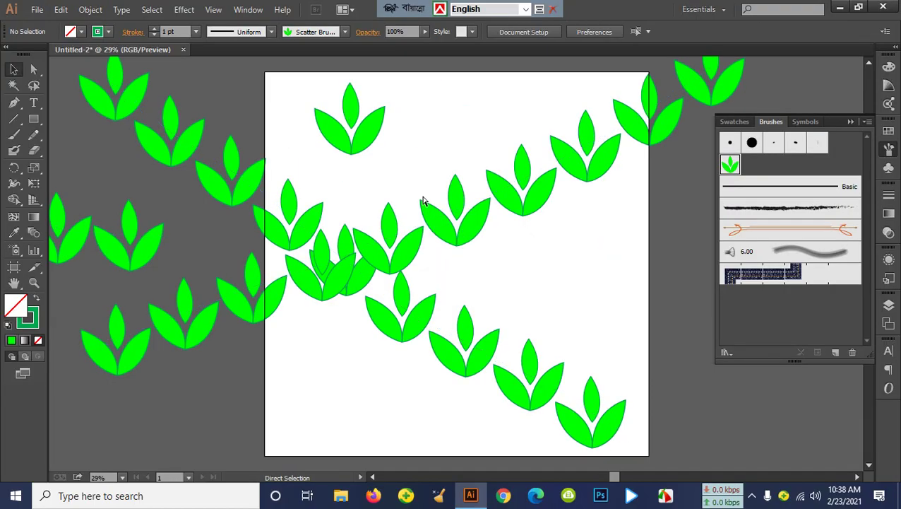
key("ctrl+z")
key("ctrl+z")
key("ctrl+z")
key("ctrl+z")
key("ctrl+z")
key("ctrl+z")
key("ctrl+z")
key("ctrl+z")
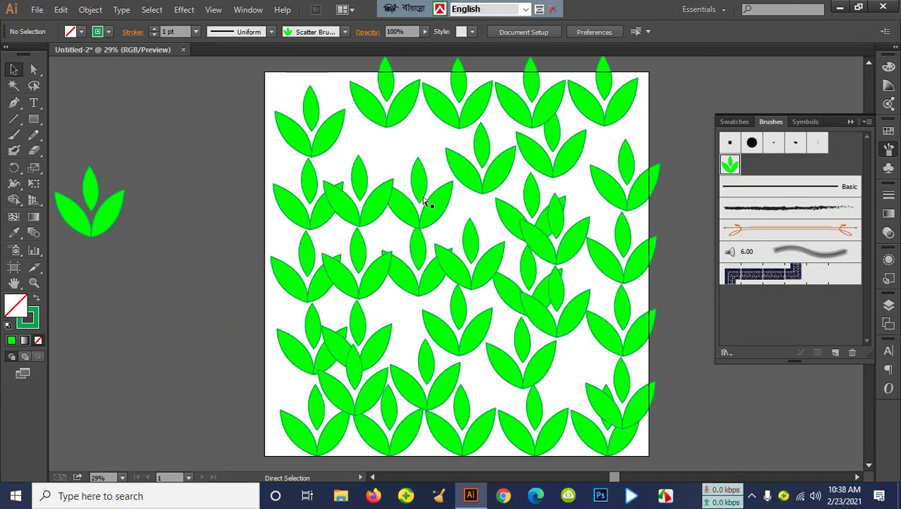
key("ctrl+z")
key("ctrl+z")
key("ctrl+z")
key("ctrl+z")
key("ctrl+z")
key("ctrl+z")
key("ctrl+z")
key("ctrl+z")
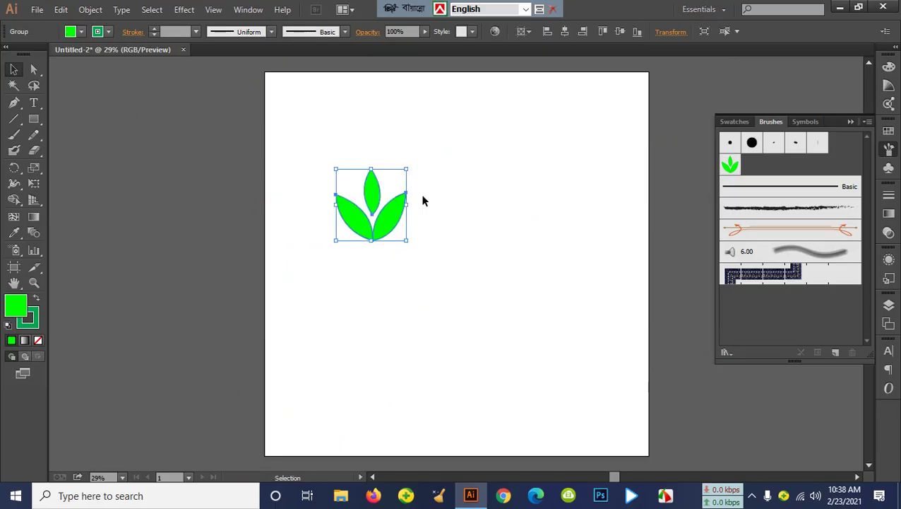
- Drag the leaf group into the Brushes panel as a new Art Brush
left_click_drag(391, 206, 763, 235)
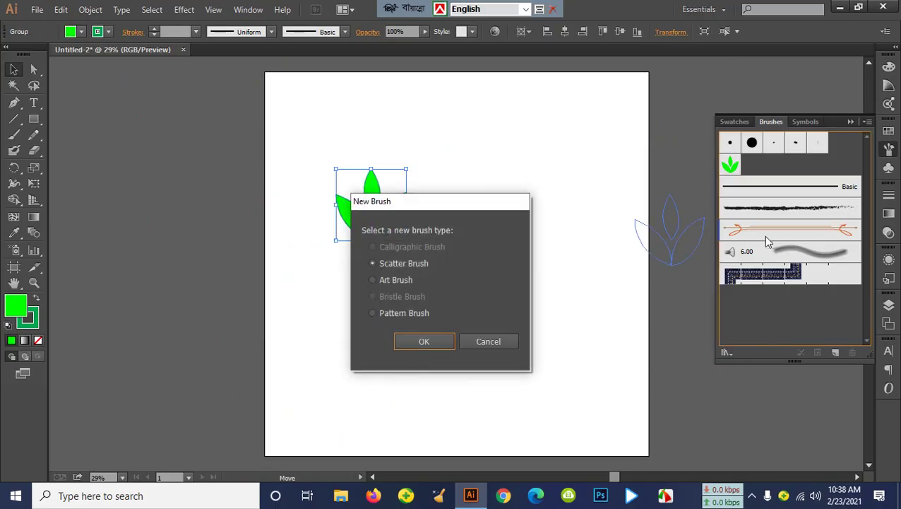
left_click(373, 281)
left_click(445, 341)
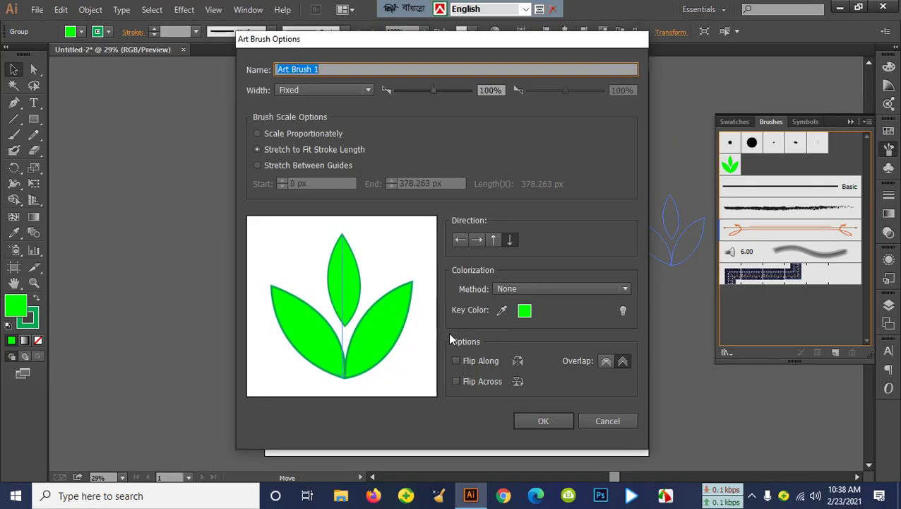
left_click(542, 424)
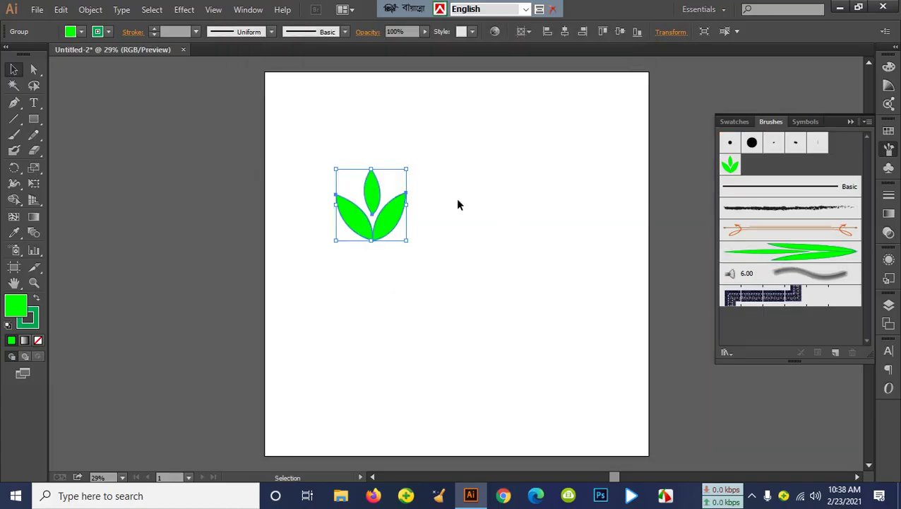
- Paint long curving leaf strokes across the artboard with the new art brush
left_click(13, 134)
mouse_move(535, 134)
left_mouse_down()
mouse_move(503, 280)
mouse_move(353, 394)
left_mouse_up()
mouse_move(319, 367)
left_mouse_down()
mouse_move(393, 305)
mouse_move(435, 198)
left_mouse_up()
left_click_drag(329, 132, 563, 130)
left_click_drag(592, 185, 587, 410)
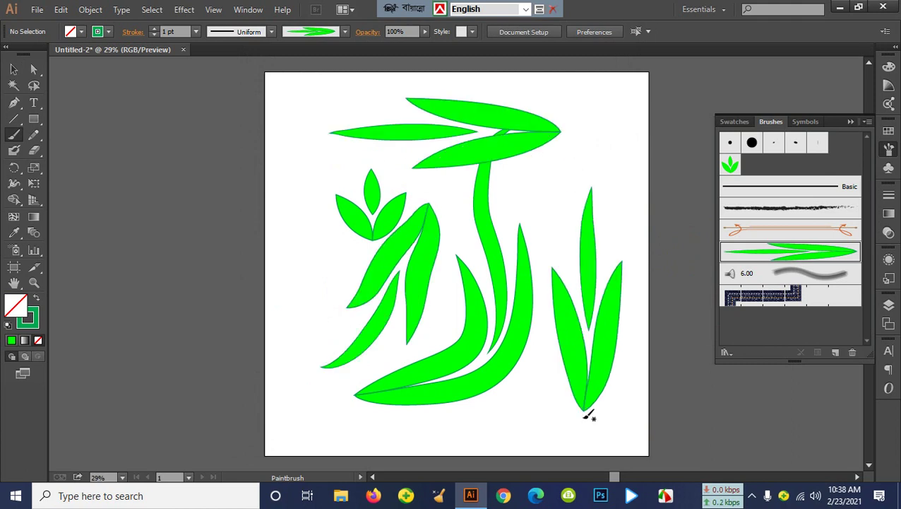
left_click_drag(573, 121, 624, 192)
- Paint leaf clusters along the left edge, bottom edge and right side
mouse_move(284, 83)
left_mouse_down()
mouse_move(279, 116)
mouse_move(300, 126)
left_mouse_up()
left_click_drag(285, 188, 311, 163)
left_click_drag(294, 248, 287, 263)
mouse_move(293, 378)
left_mouse_down()
mouse_move(300, 410)
mouse_move(387, 425)
left_mouse_up()
left_click_drag(460, 423, 503, 420)
left_click_drag(601, 429, 539, 432)
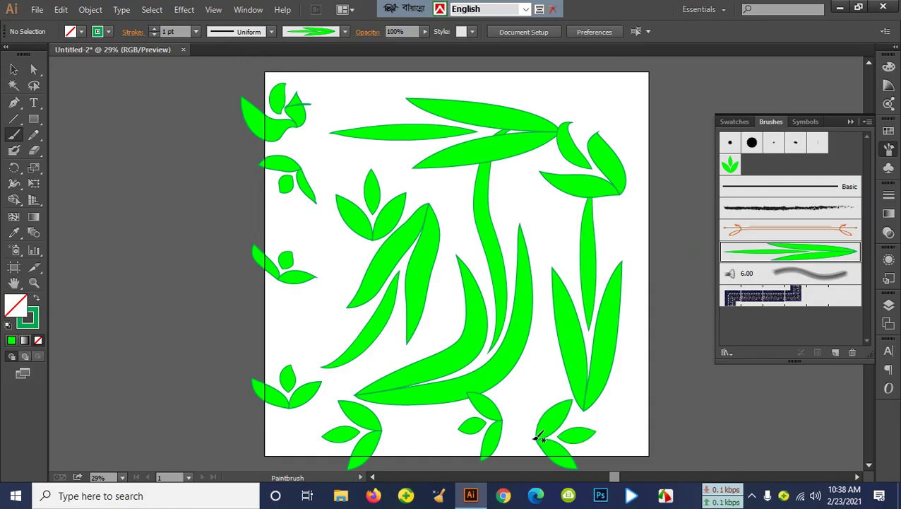
left_click_drag(592, 222, 493, 226)
- Fill the top, middle and remaining left areas with more leaf clusters
left_click_drag(394, 91, 316, 85)
mouse_move(474, 198)
left_mouse_down()
mouse_move(437, 217)
mouse_move(447, 266)
left_mouse_up()
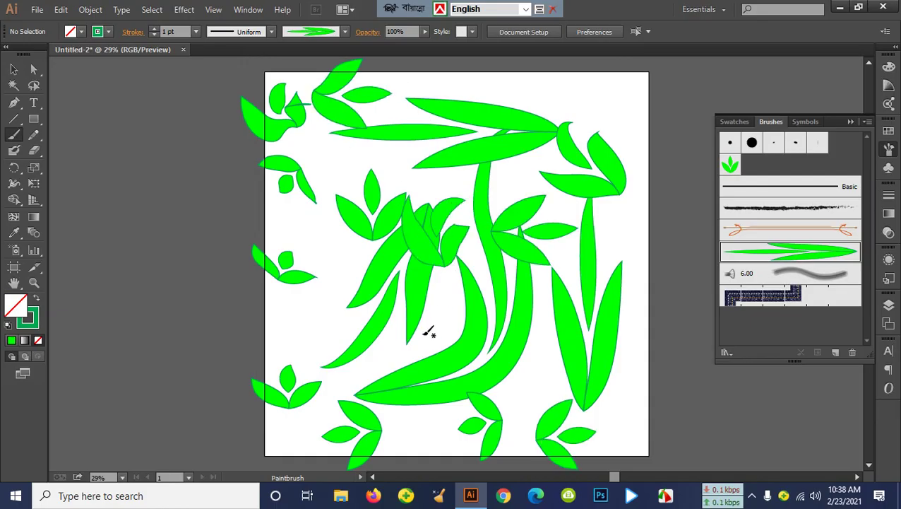
left_click_drag(427, 329, 461, 290)
left_click_drag(603, 251, 585, 215)
left_click_drag(627, 111, 537, 103)
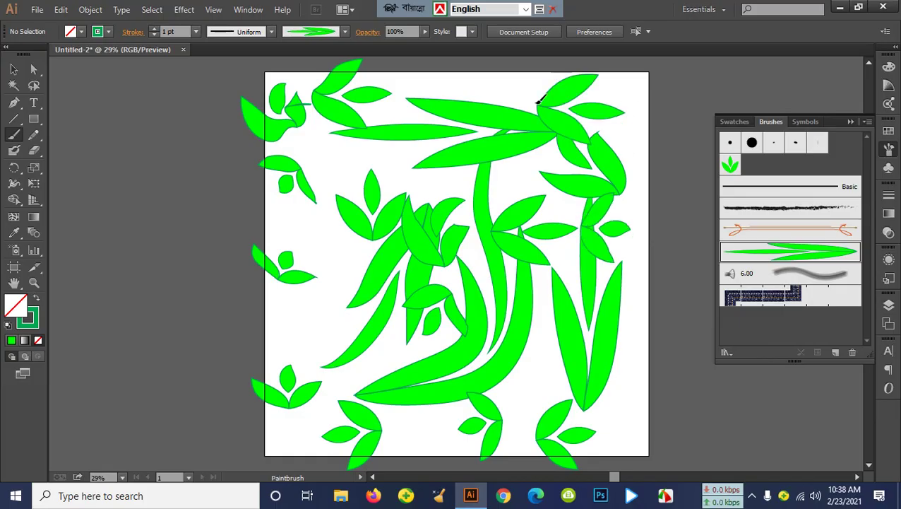
mouse_move(301, 313)
left_mouse_down()
mouse_move(326, 290)
mouse_move(336, 229)
left_mouse_up()
left_click_drag(333, 185, 385, 145)
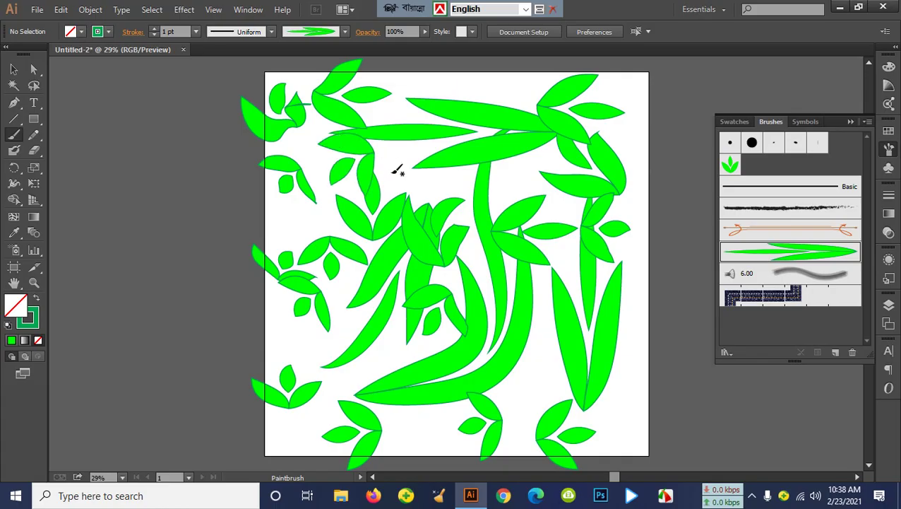
- Give the small top-left leaf a magenta stroke
left_click(13, 69)
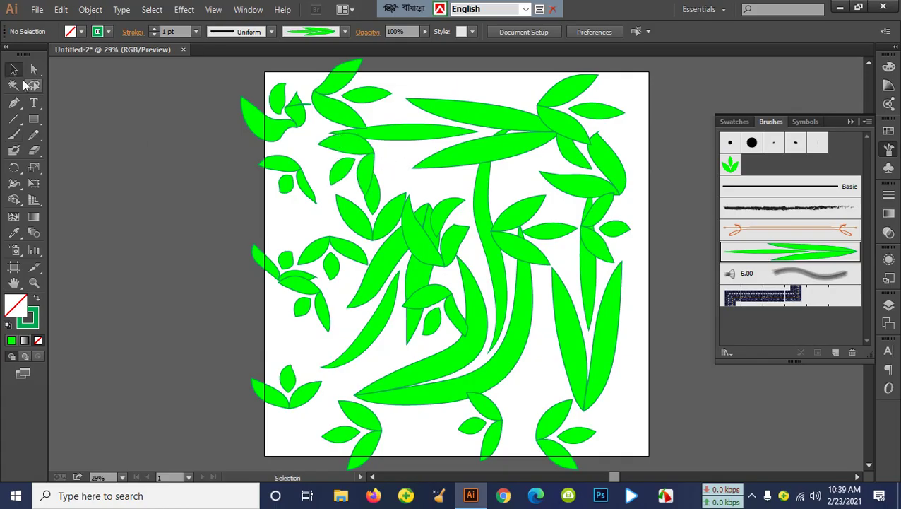
left_click(323, 100)
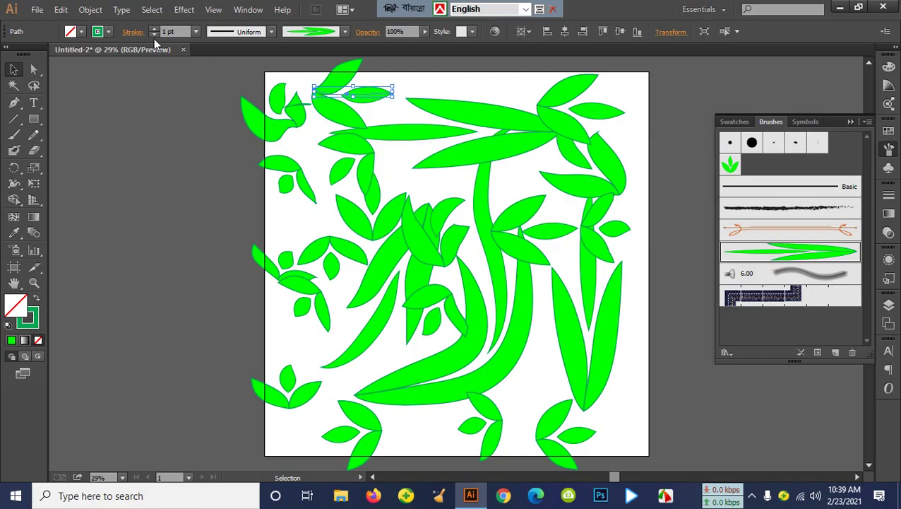
left_click(100, 31)
left_click(94, 55)
- Select the long horizontal leaf near the top and make its stroke red
left_click(329, 165)
left_click(340, 152)
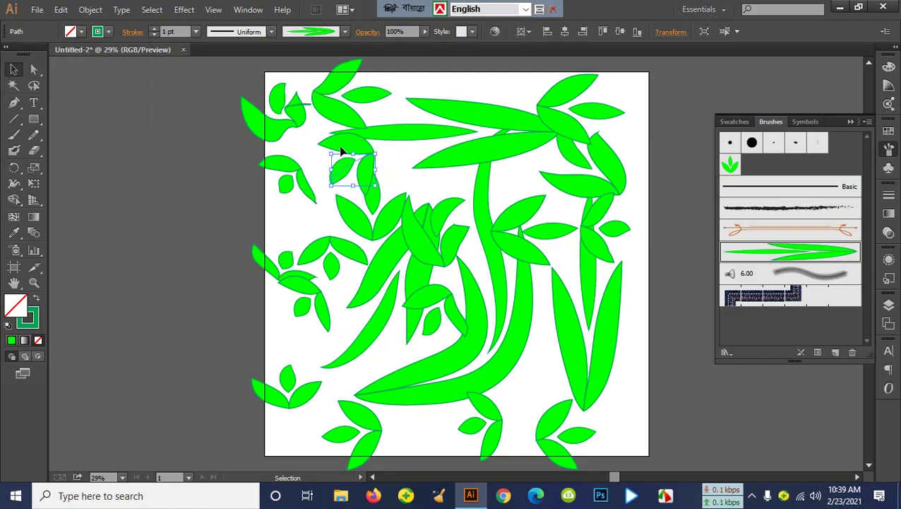
left_click(504, 156)
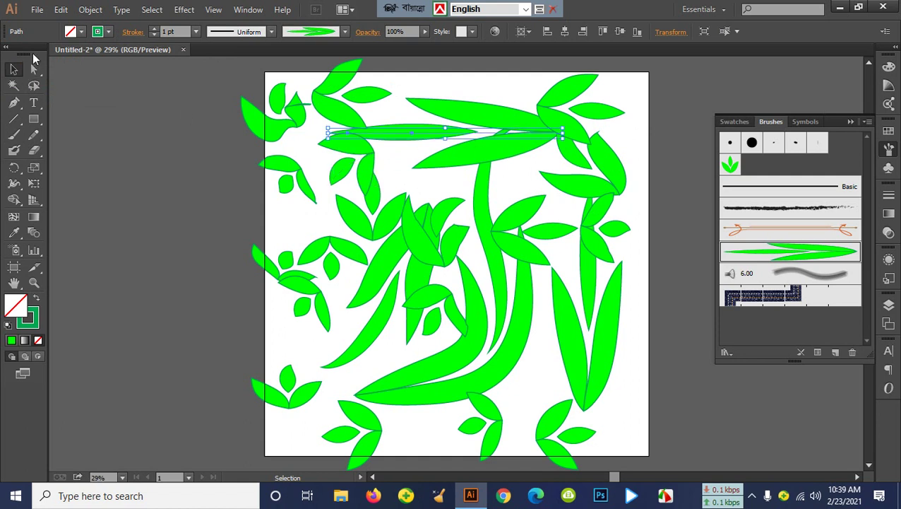
left_click(108, 32)
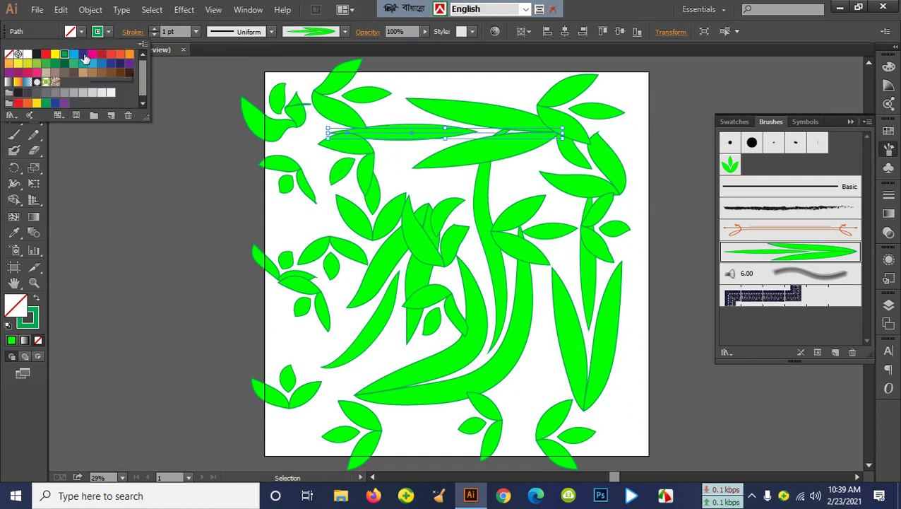
left_click(47, 54)
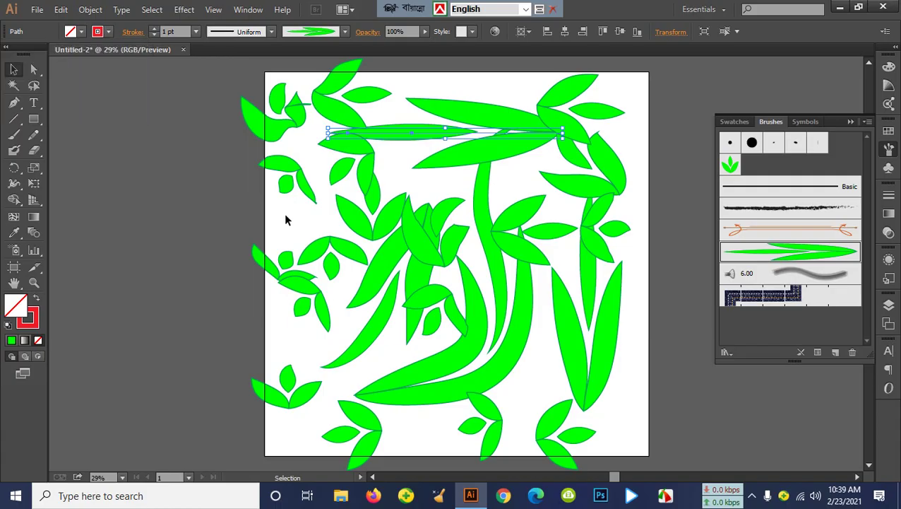
- Nudge the tall right leaf up, then marquee-select and delete most of the leaves
left_click(610, 359)
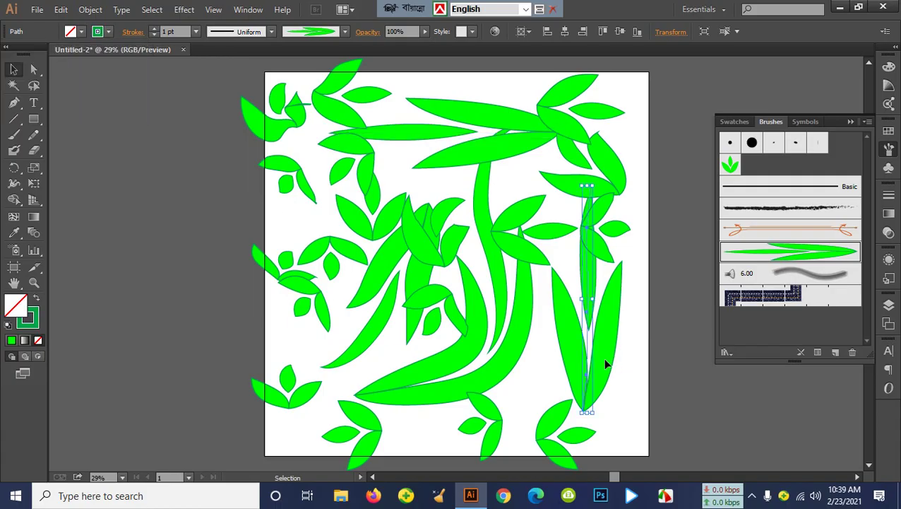
left_click_drag(606, 363, 605, 343)
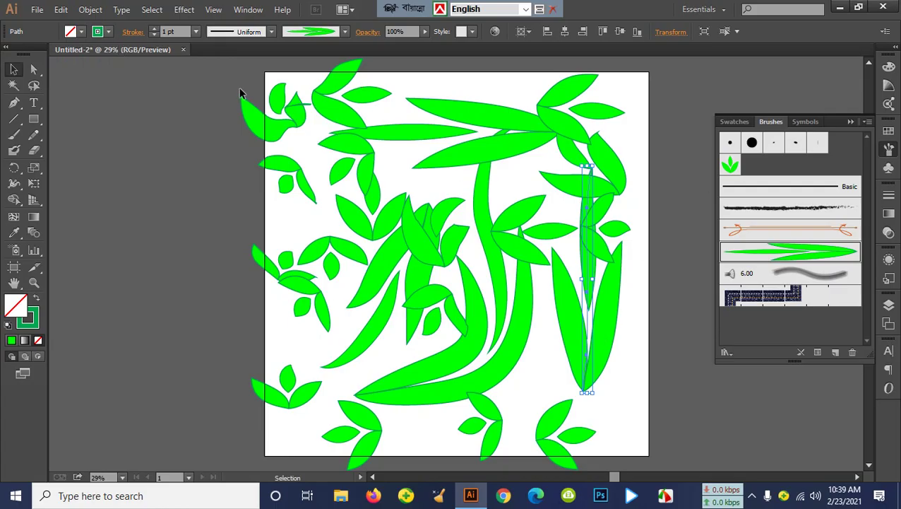
left_click_drag(206, 80, 676, 403)
key("Delete")
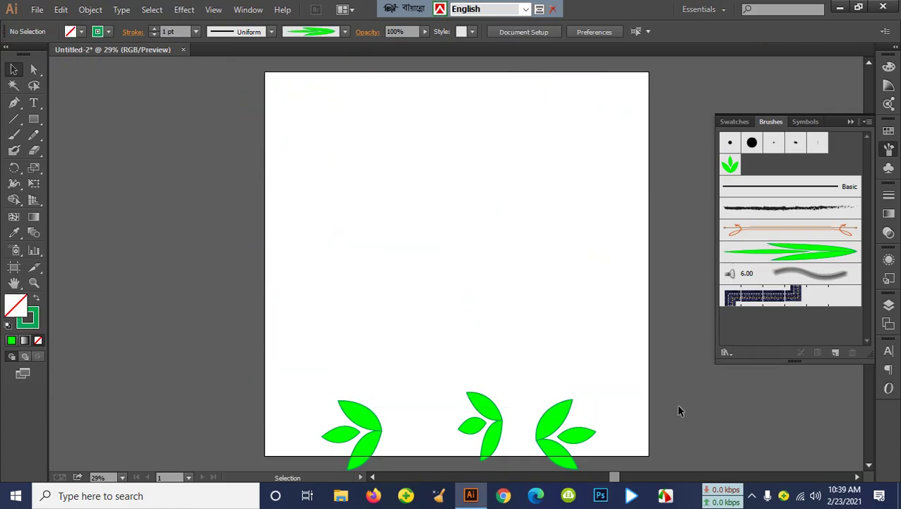
- Delete the bottom sprigs and paint two rows with the green leaf scatter brush
left_click_drag(330, 363, 543, 472)
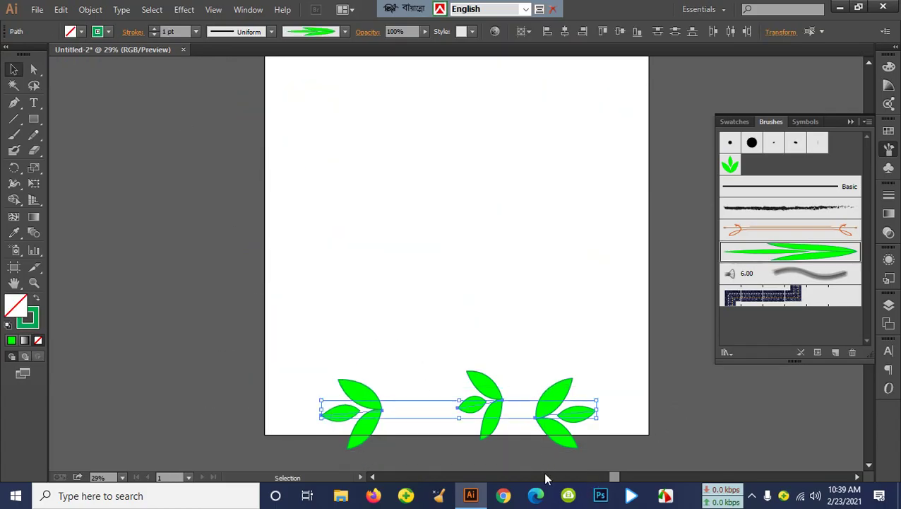
key("Delete")
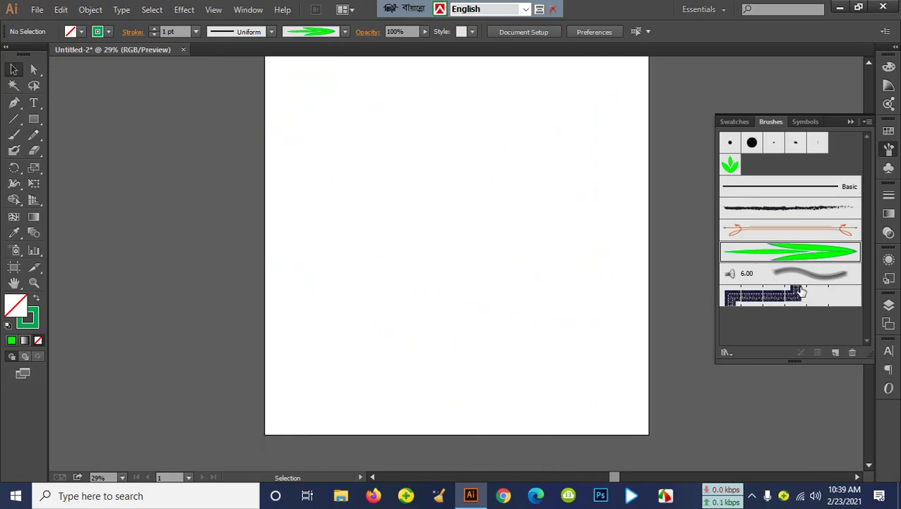
left_click(731, 169)
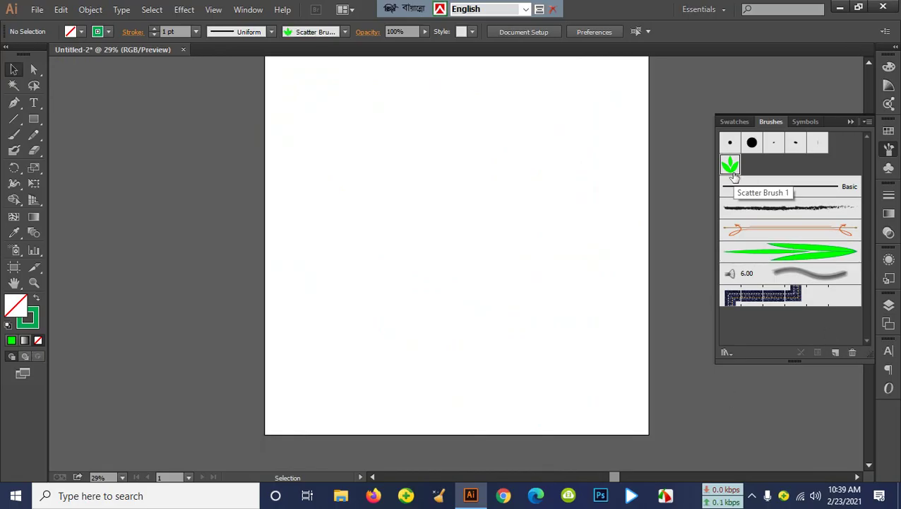
left_click(14, 135)
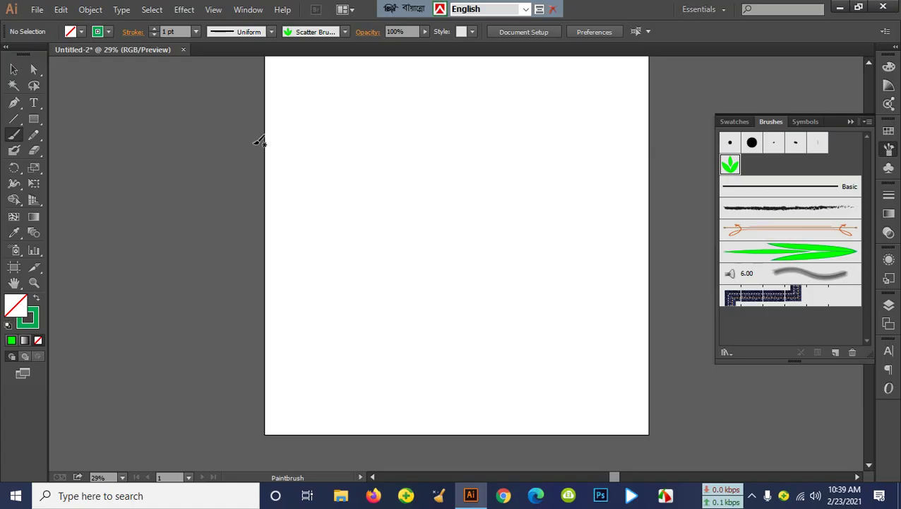
left_click_drag(294, 123, 495, 145)
left_click_drag(316, 232, 563, 234)
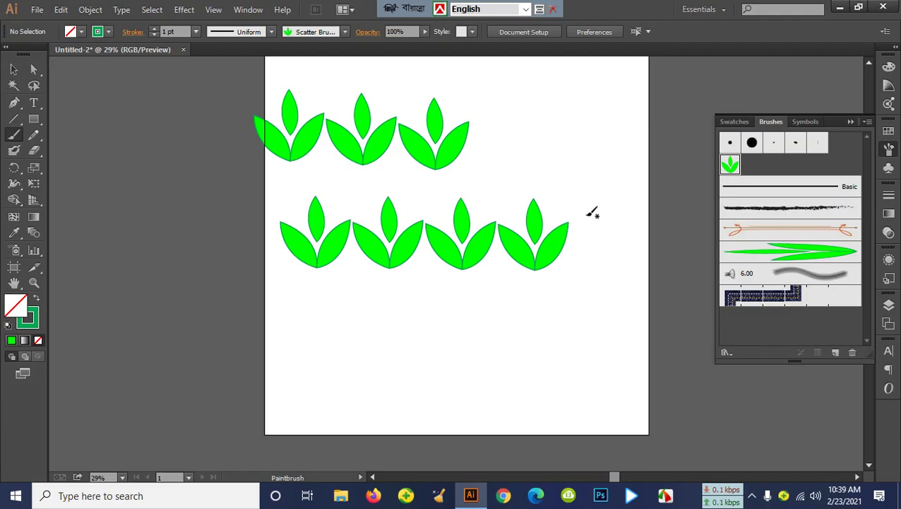
- Undo the second row, set the stroke to red, and paint two new rows lower down
key("ctrl+z")
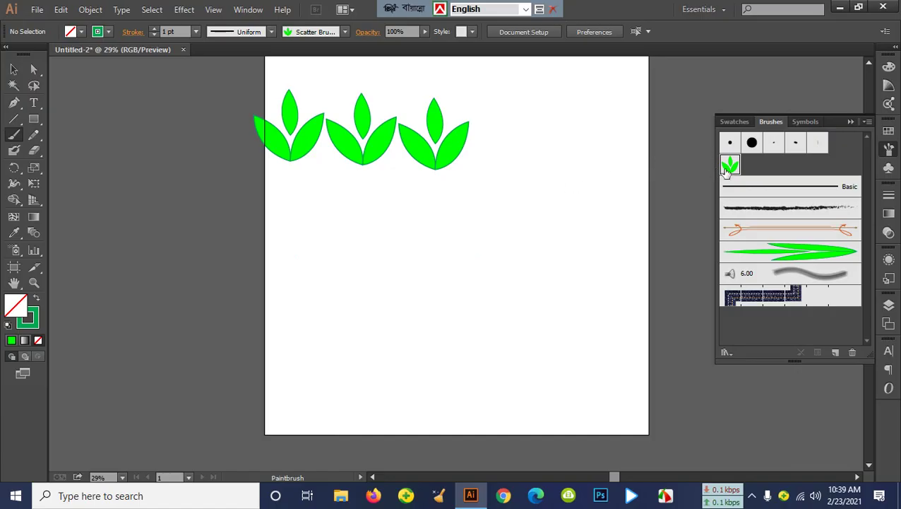
left_click(109, 32)
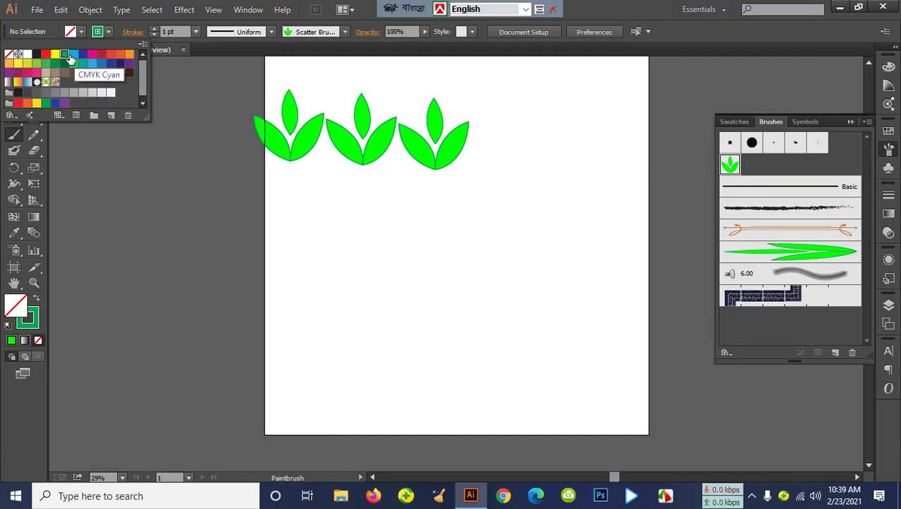
left_click(46, 55)
left_click(309, 260)
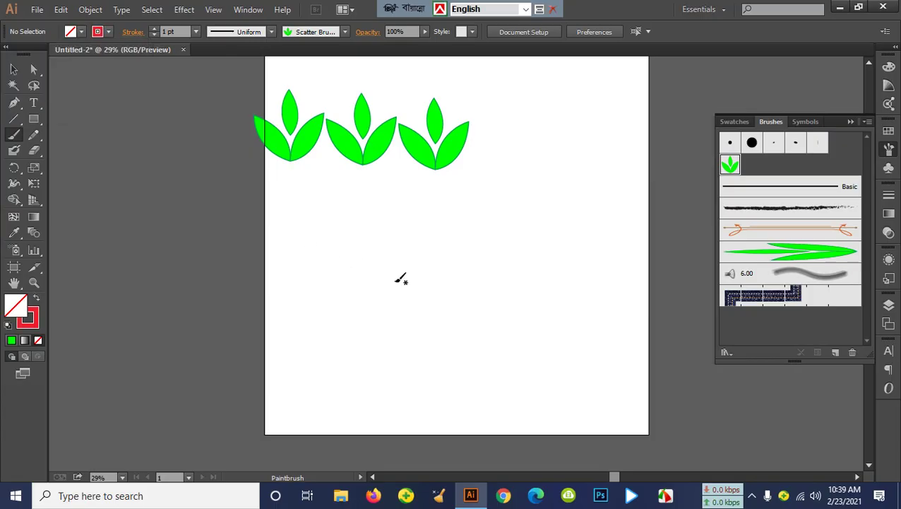
left_click_drag(332, 279, 553, 287)
left_click_drag(311, 355, 466, 367)
- Review and accept Scatter Brush 1's options, then paint another row of leaf sprigs
double_click(730, 164)
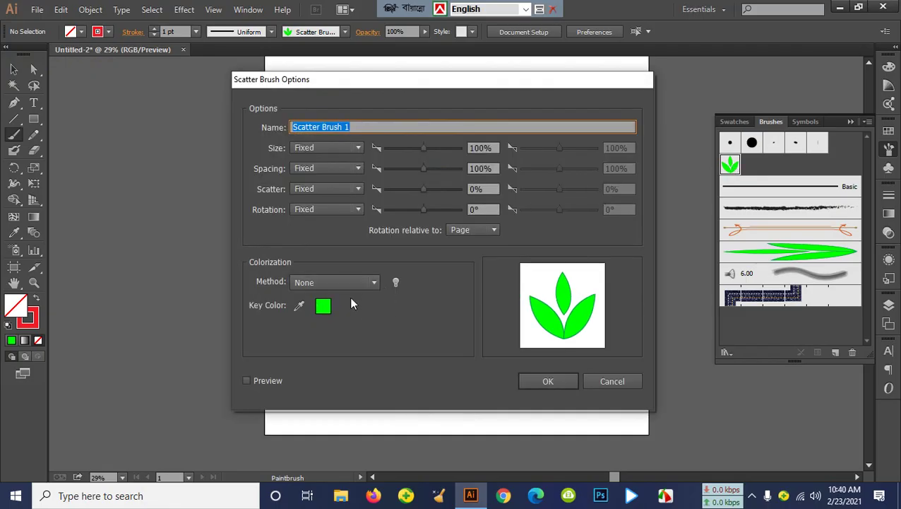
left_click(298, 305)
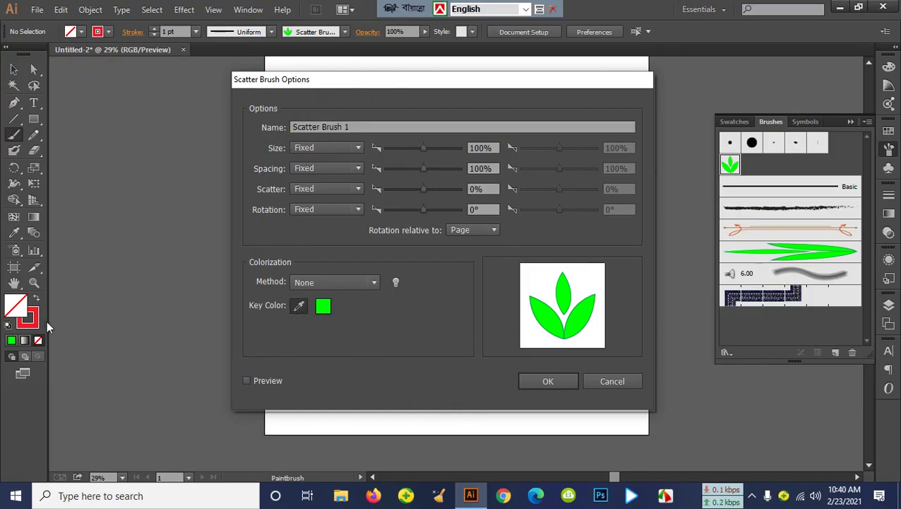
left_click(561, 380)
left_click_drag(348, 209, 526, 206)
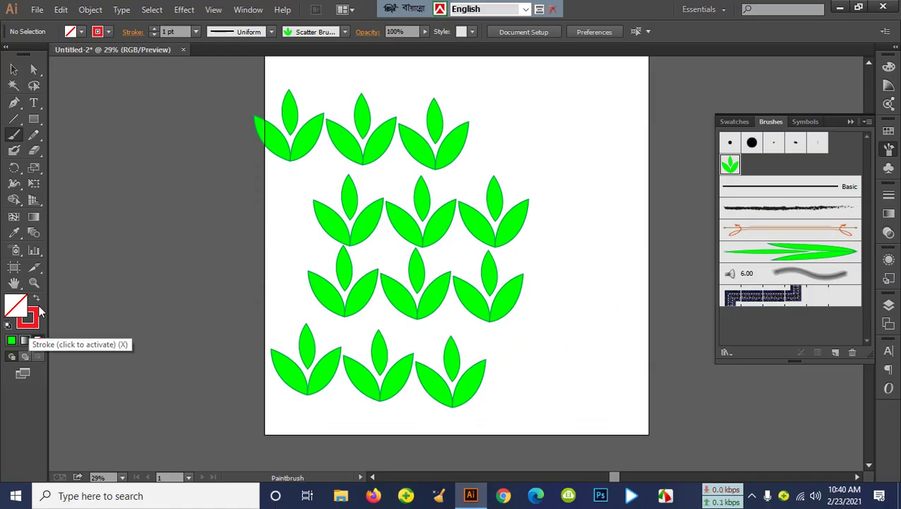
- Set the fill colour to FF00CC in the Color Picker
left_click(11, 340)
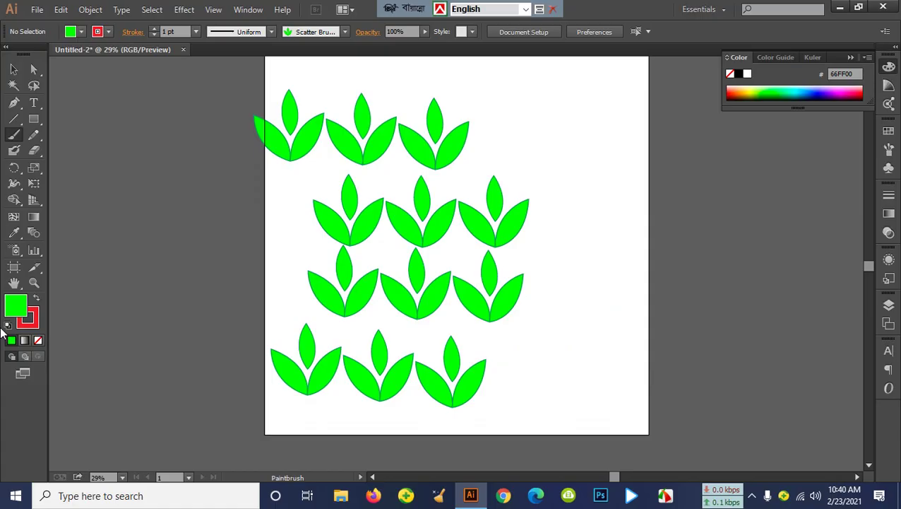
double_click(17, 306)
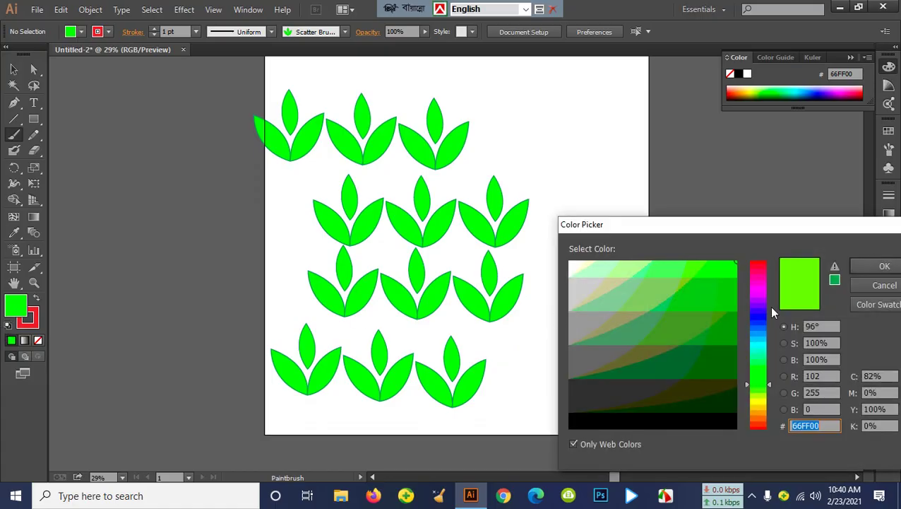
left_click(763, 284)
left_click(876, 267)
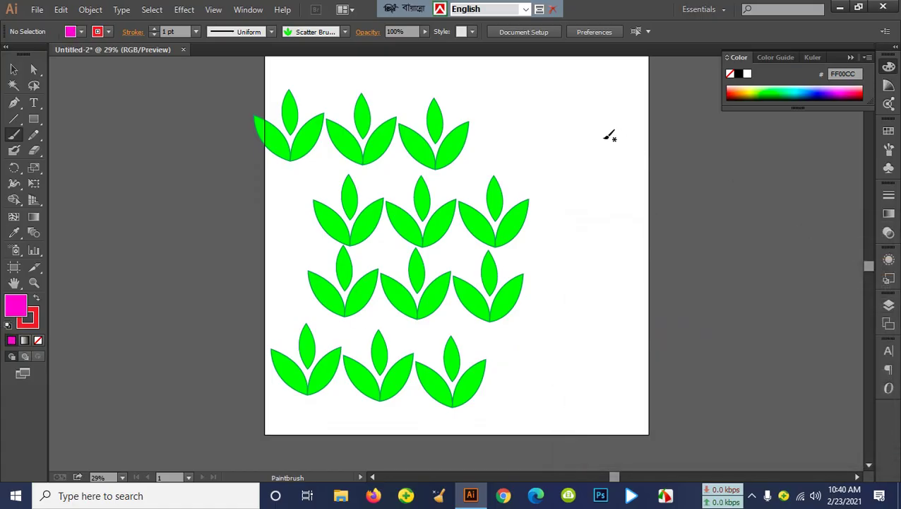
- Paint two leaf-sprig columns on the right, then select all strokes and delete them
left_click_drag(609, 135, 607, 306)
left_click_drag(585, 357, 568, 254)
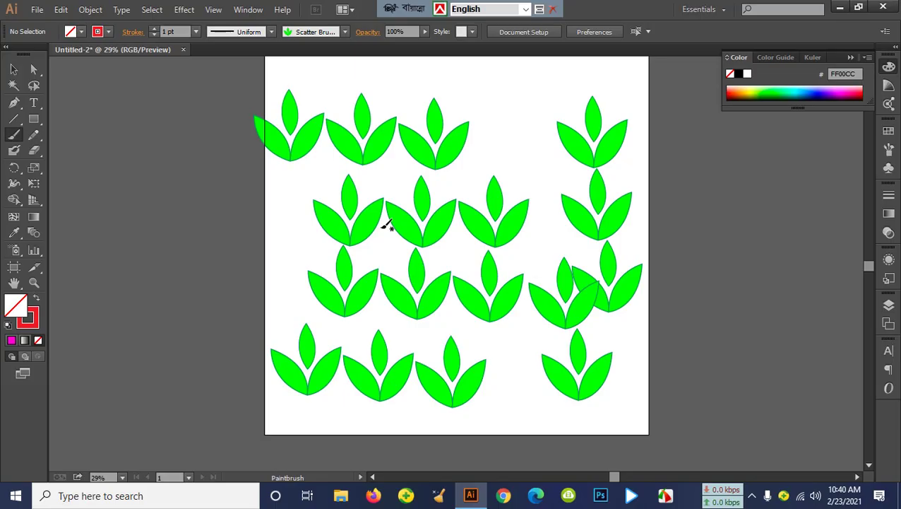
key("ctrl+a")
key("Delete")
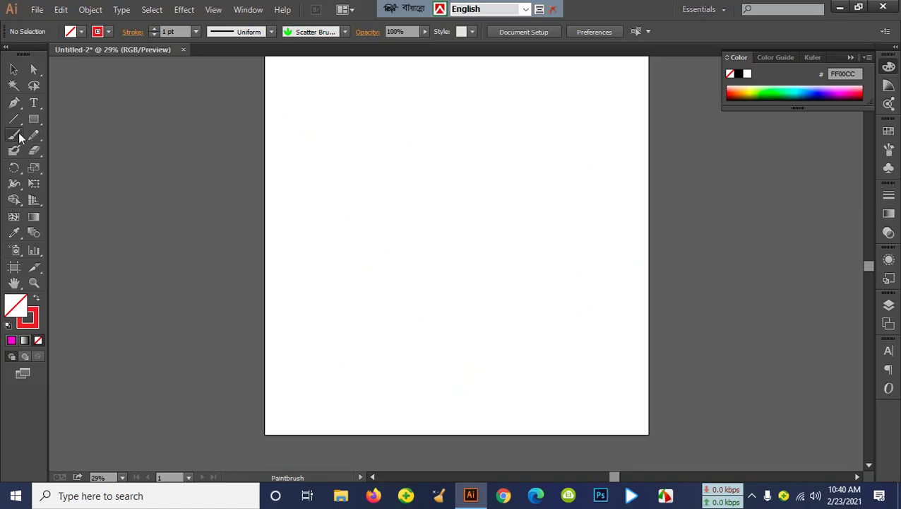
- Switch the panel to the Symbols collection and select the Gerbera flower symbol
left_click(890, 85)
left_click(891, 135)
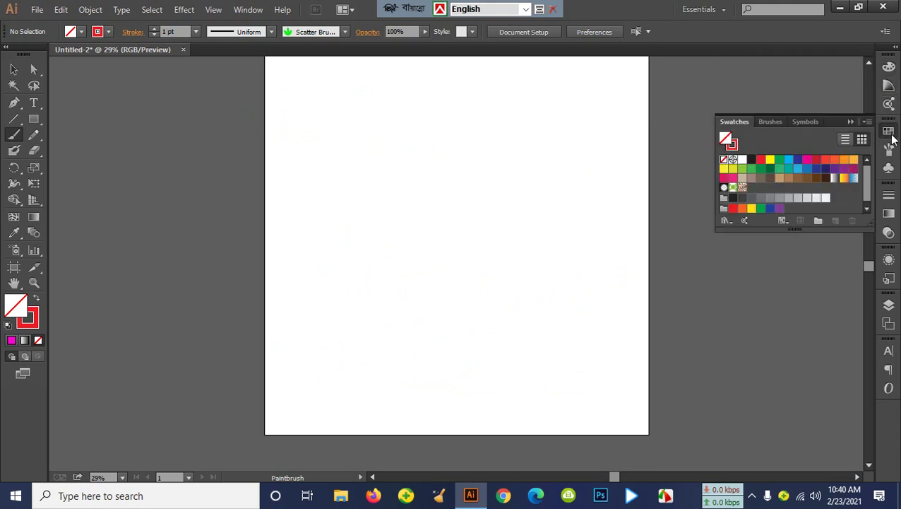
left_click(794, 121)
left_click(839, 144)
- Paint and delete two test leaf-sprig strokes, then enter and exit Gerbera symbol editing
left_click_drag(366, 104, 348, 121)
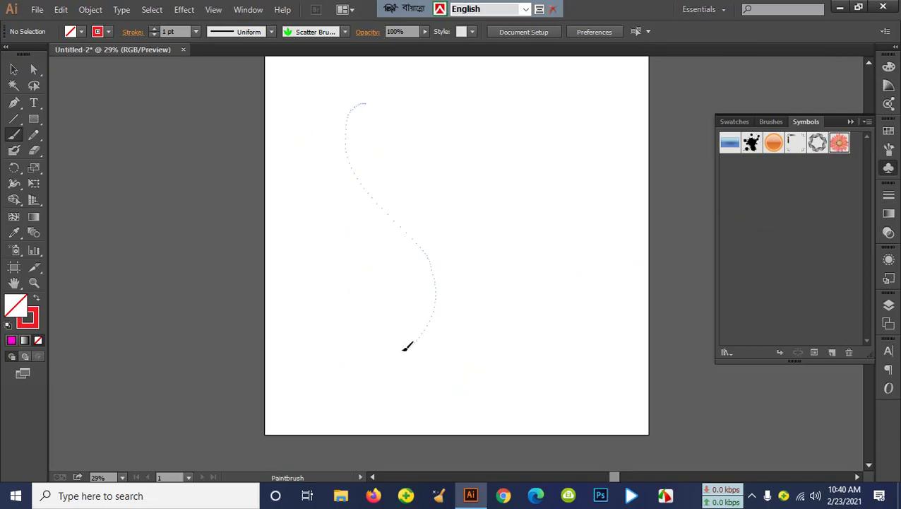
left_click_drag(406, 347, 405, 349)
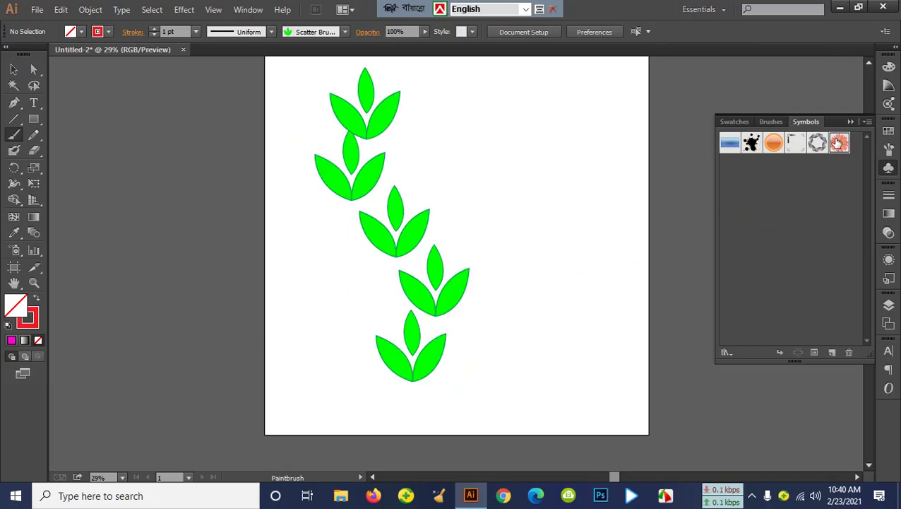
left_click_drag(506, 132, 547, 306)
left_click(11, 68)
mouse_move(311, 89)
left_mouse_down()
mouse_move(392, 201)
mouse_move(582, 386)
left_mouse_up()
key("Delete")
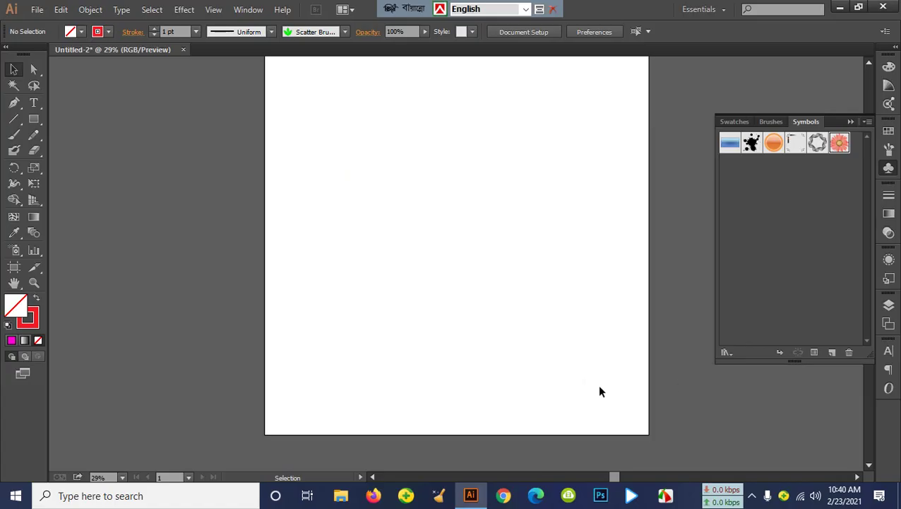
double_click(839, 144)
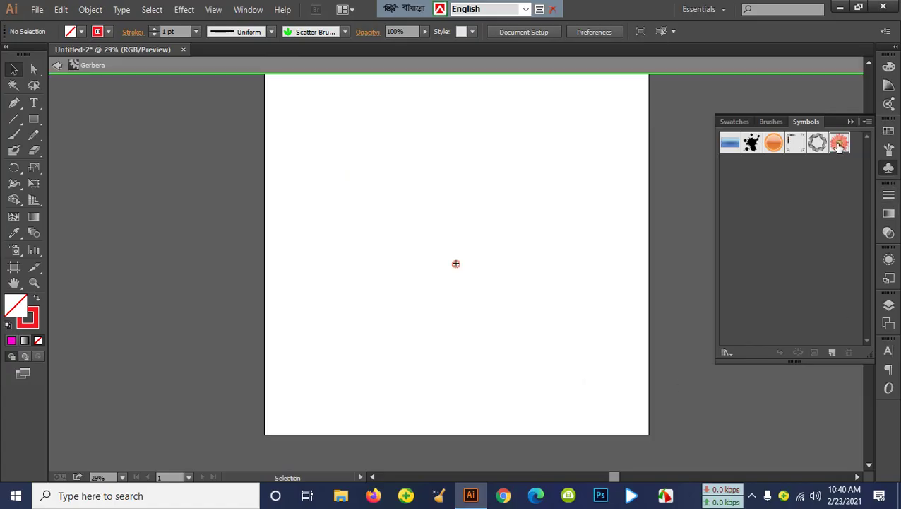
double_click(136, 126)
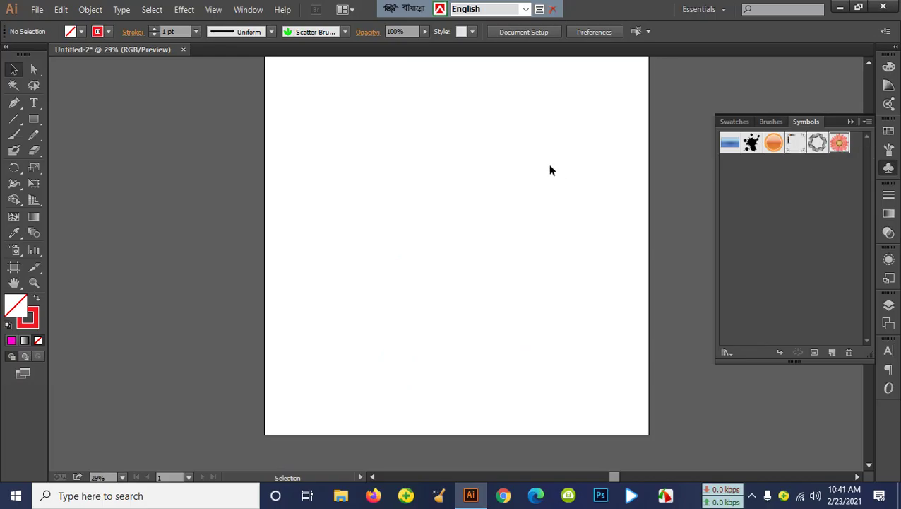
- Paint a sprig stroke, choose the green leaf brush, and stamp one sprig beside the artboard
left_click(14, 134)
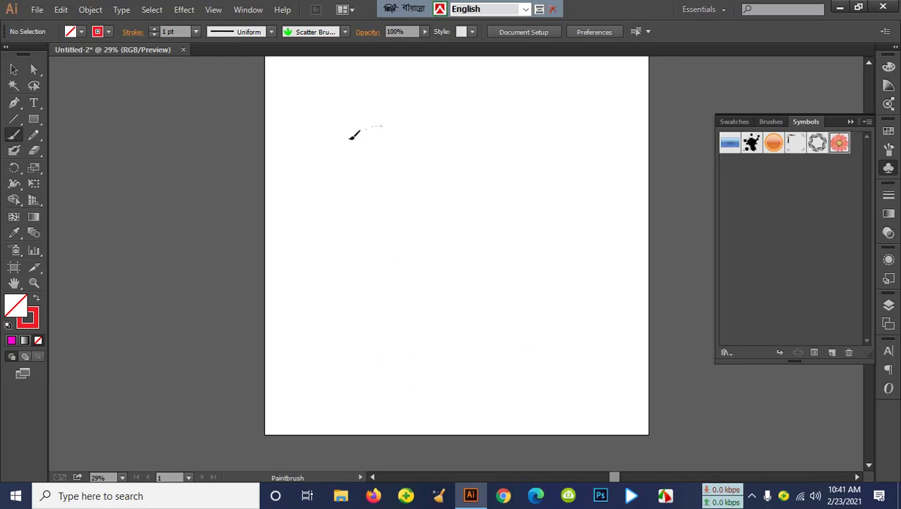
left_click_drag(352, 135, 382, 316)
left_click(344, 33)
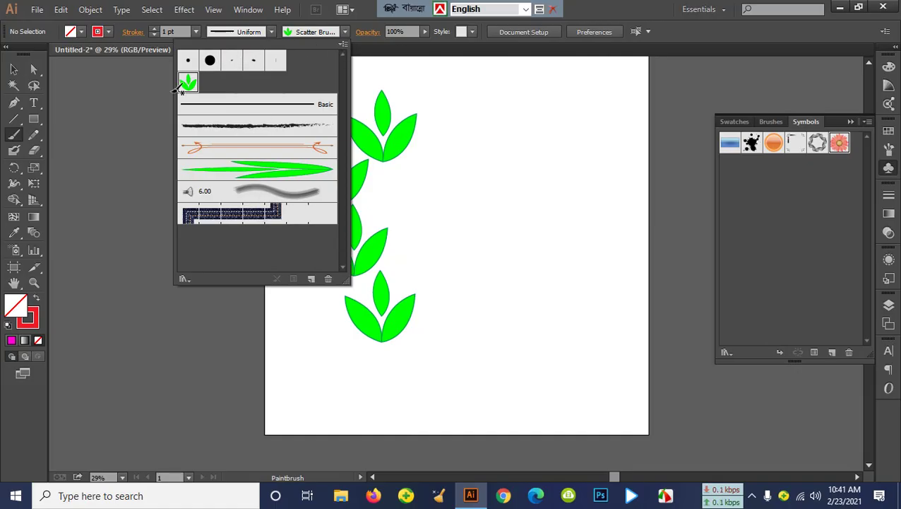
left_click(14, 71)
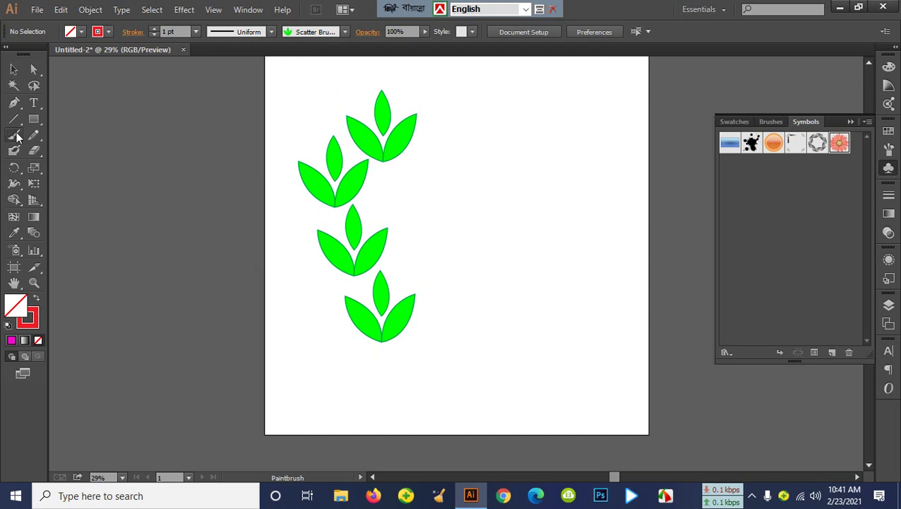
left_click(84, 130)
left_click(14, 69)
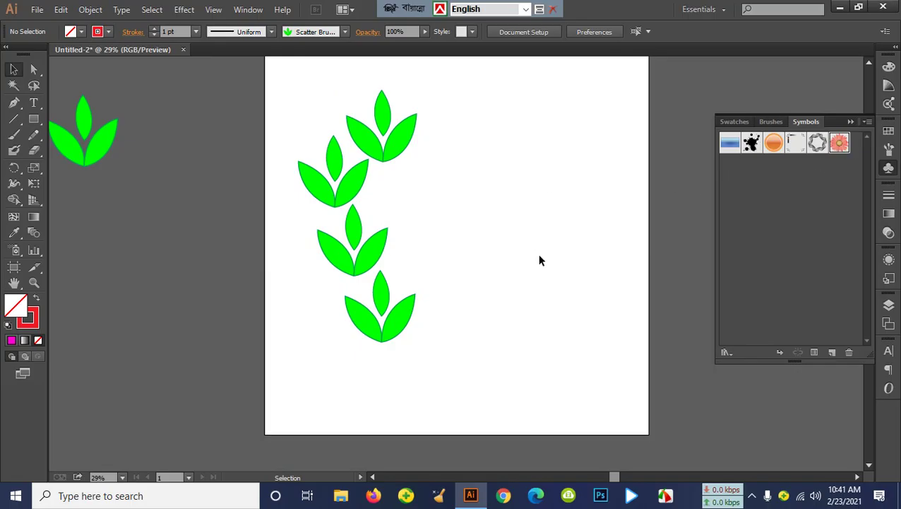
- Paint two overlapping leaf-sprig columns on the artboard's right side
left_click(14, 134)
mouse_move(567, 127)
left_mouse_down()
mouse_move(552, 145)
mouse_move(549, 285)
left_mouse_up()
left_click(889, 149)
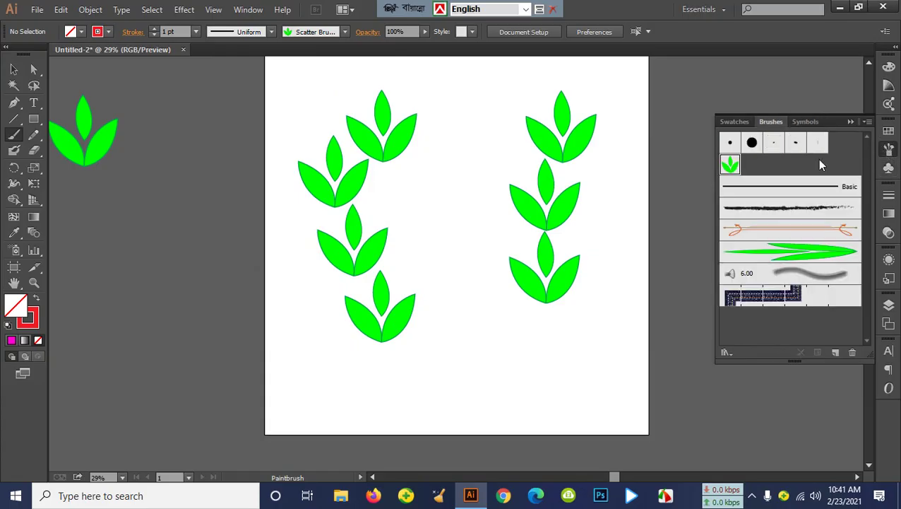
left_click(805, 122)
left_click_drag(508, 143, 486, 205)
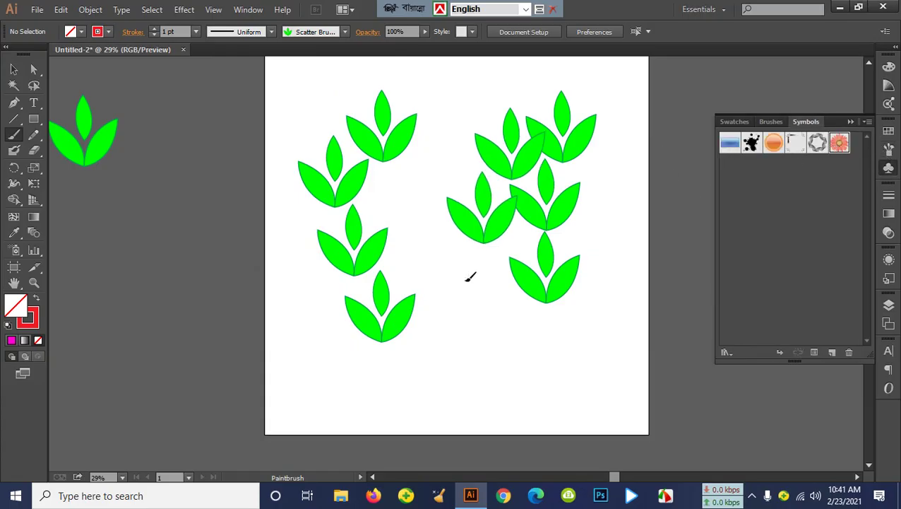
- Paint two red vertical strokes and a horizontal ground line with the 15 pt. Round brush
left_click(770, 121)
left_click(752, 142)
left_click_drag(470, 164, 453, 344)
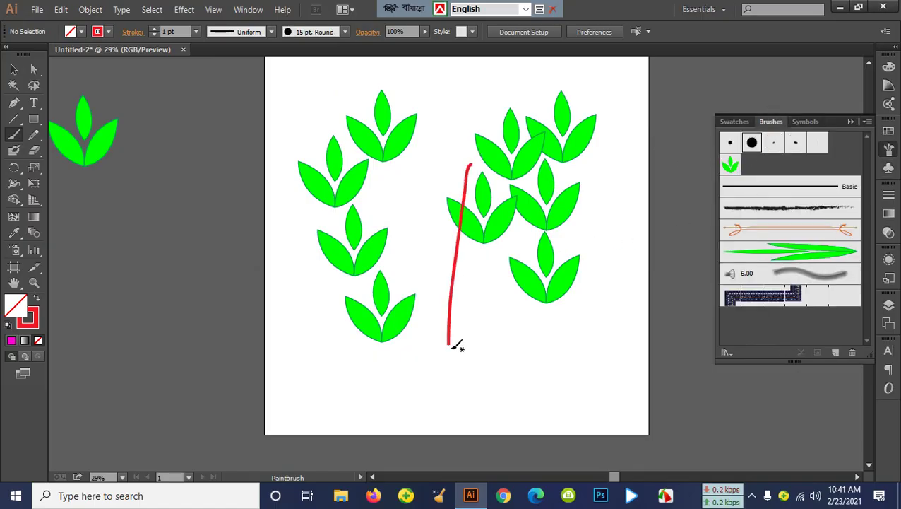
left_click(805, 121)
left_click_drag(439, 156, 423, 285)
left_click_drag(387, 372, 528, 350)
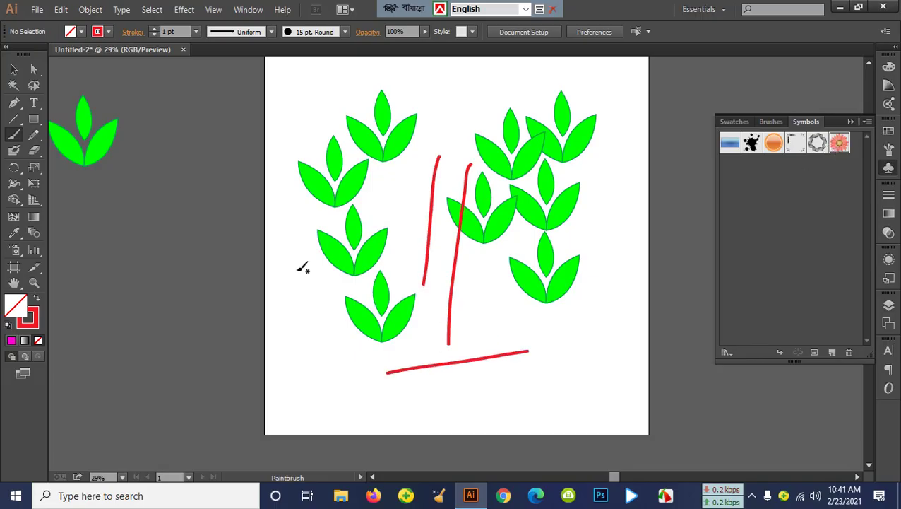
- Draw a thin pencil line at left, then paint three more red strokes through the leaves
left_click_drag(33, 134, 99, 138)
left_click_drag(302, 128, 303, 282)
left_click(14, 136)
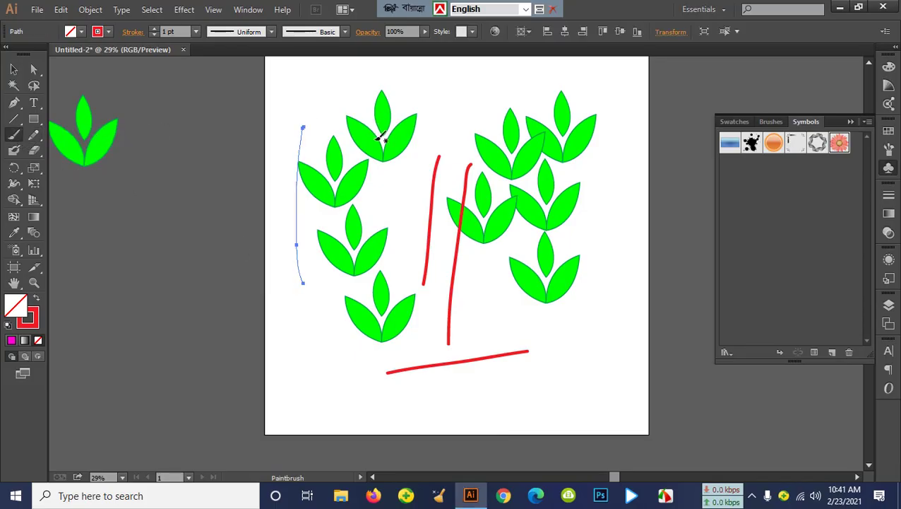
left_click_drag(379, 137, 432, 227)
left_click_drag(545, 138, 556, 265)
left_click(773, 142)
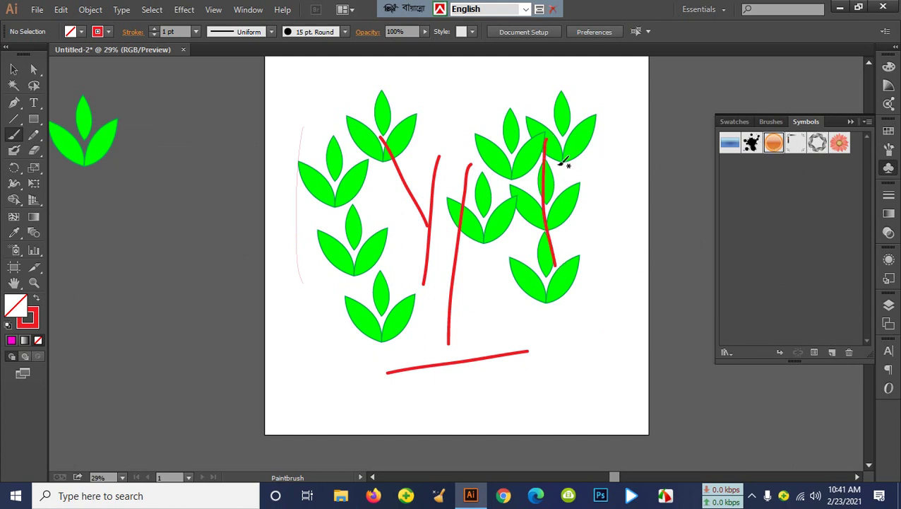
left_click_drag(557, 165, 616, 303)
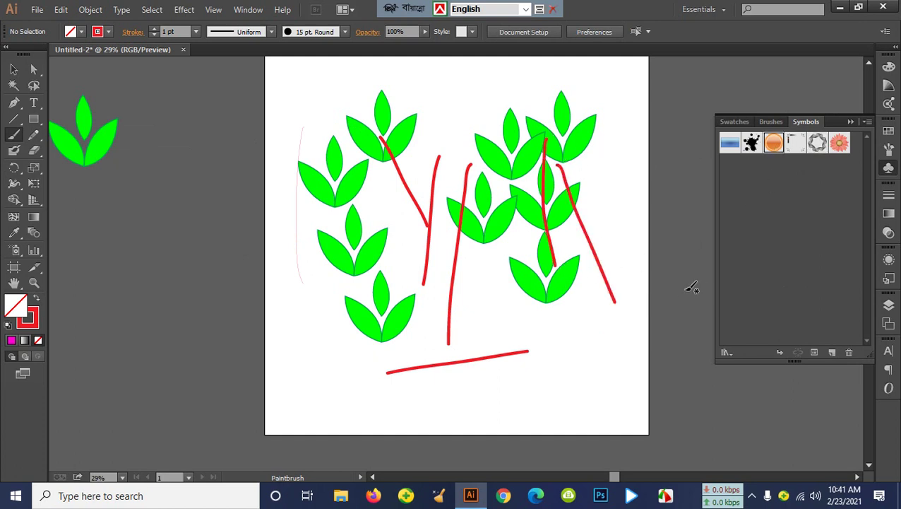
- Delete all leaf sprigs, red strokes and the leftover pencil line
left_click(13, 69)
left_click_drag(325, 105, 691, 366)
key("Delete")
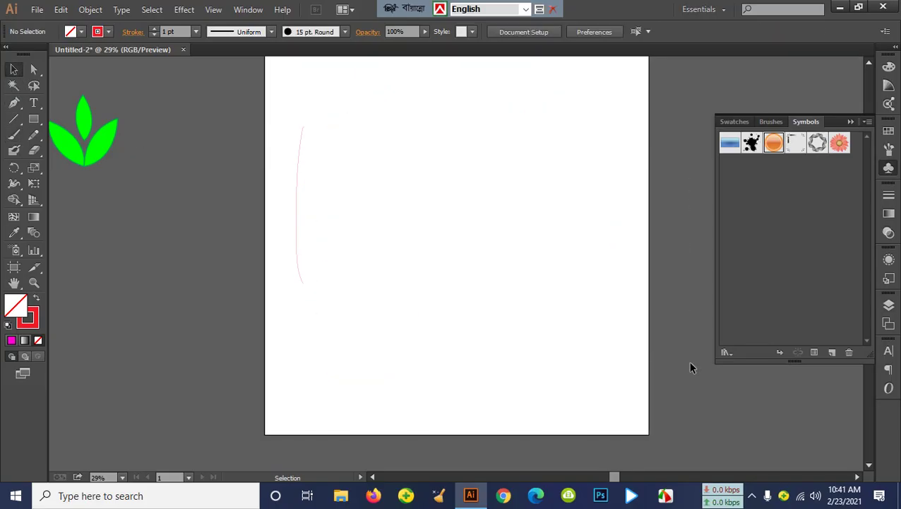
left_click(300, 223)
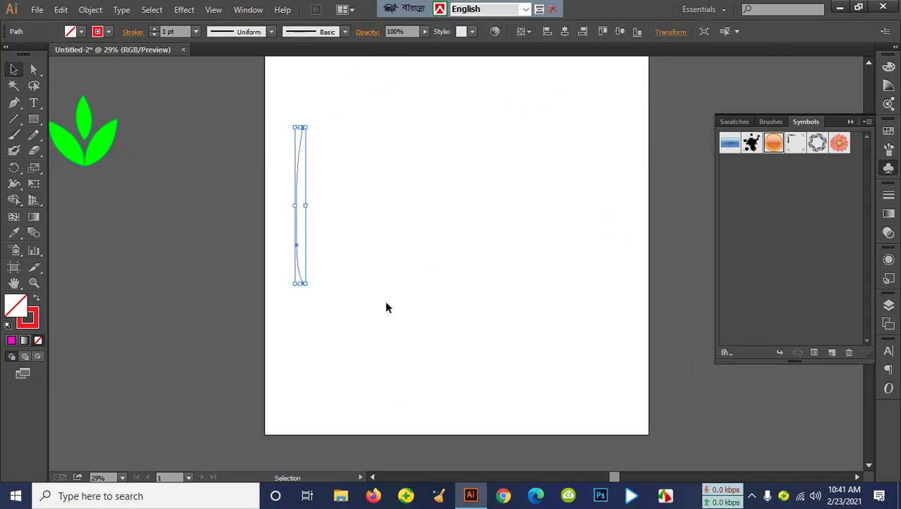
key("Delete")
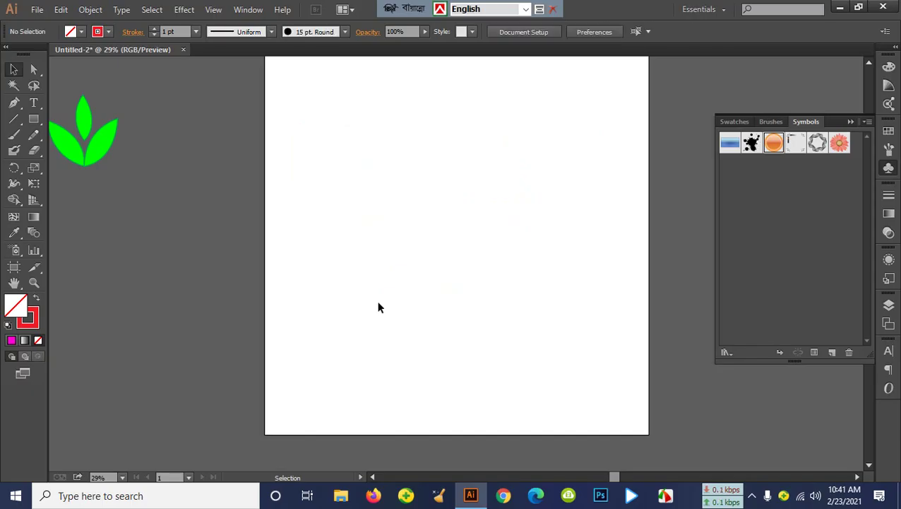
- Reset the Essentials workspace and show the symbol library again
left_click(885, 31)
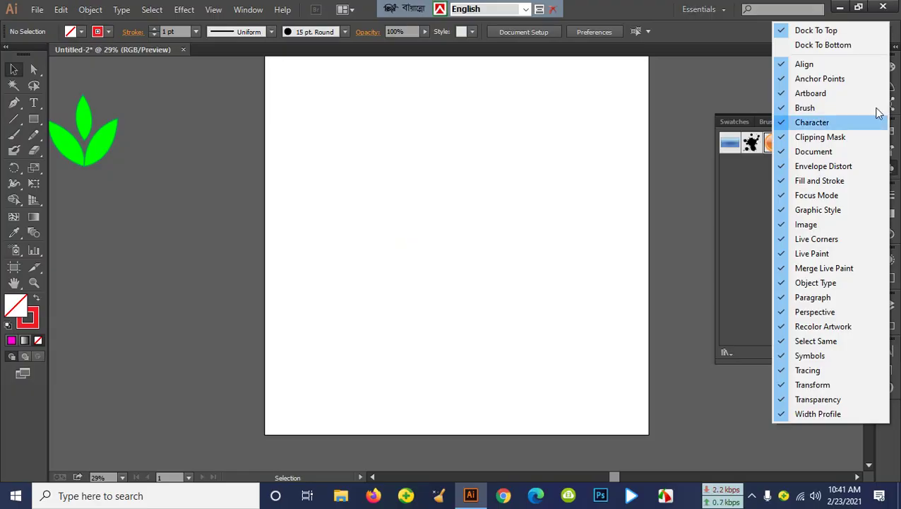
left_click(724, 10)
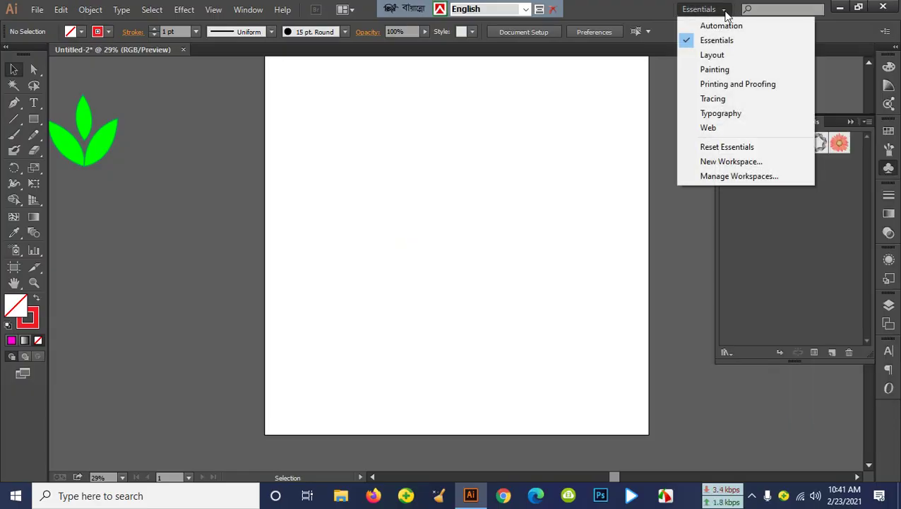
left_click(752, 148)
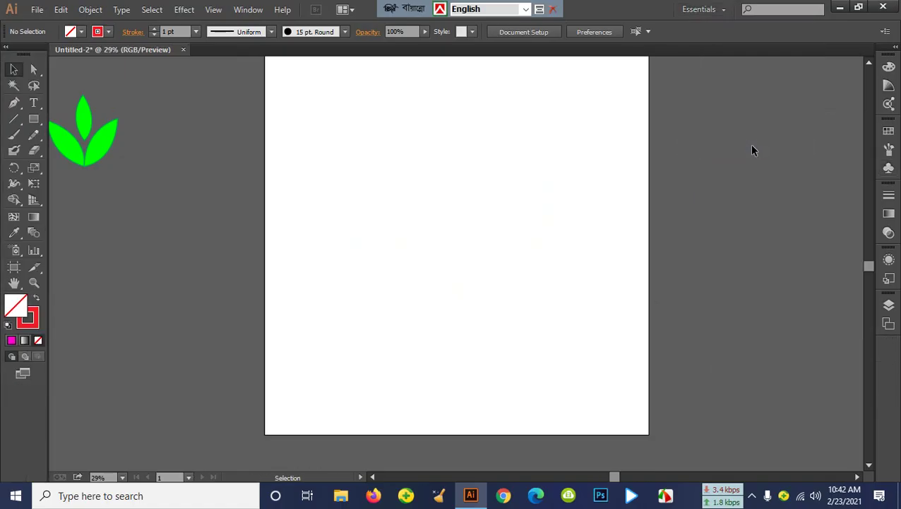
left_click(721, 12)
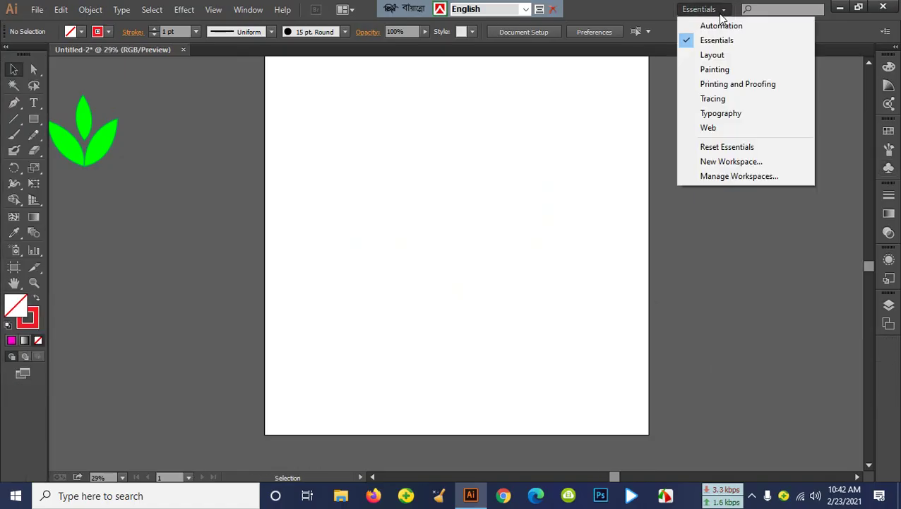
left_click(748, 151)
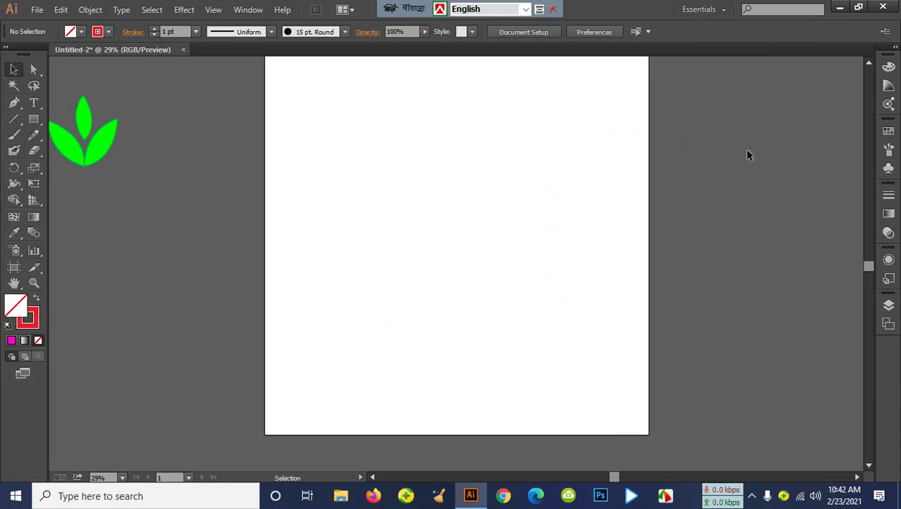
left_click(887, 168)
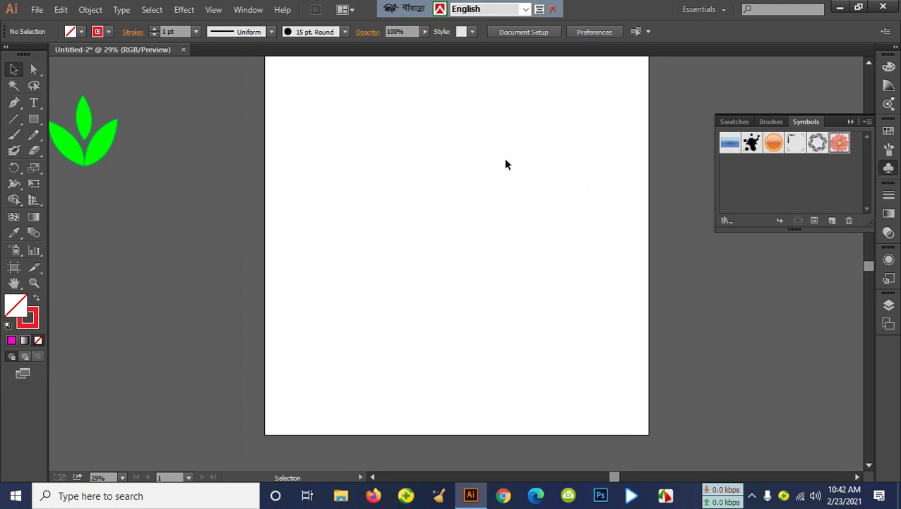
- Paint a red curved stem and place a resized Gerbera flower above it
left_click(14, 135)
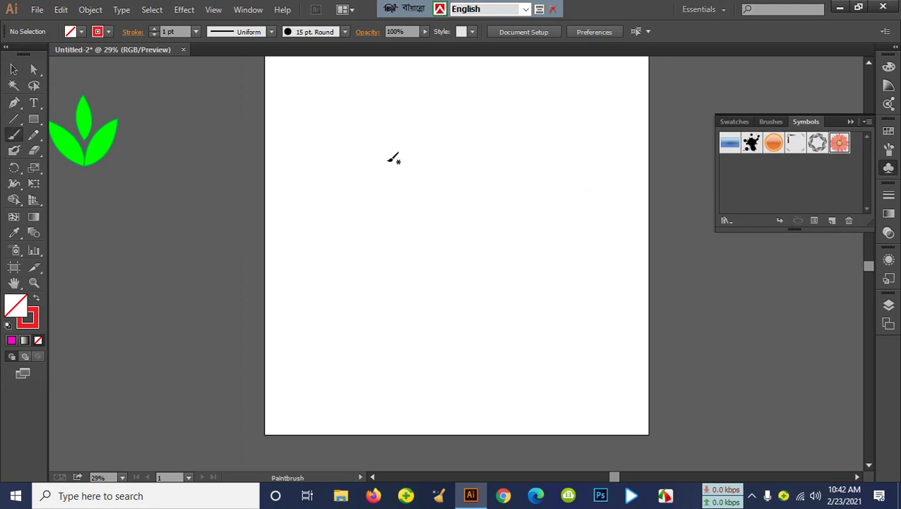
mouse_move(379, 151)
left_mouse_down()
mouse_move(384, 209)
mouse_move(417, 310)
left_mouse_up()
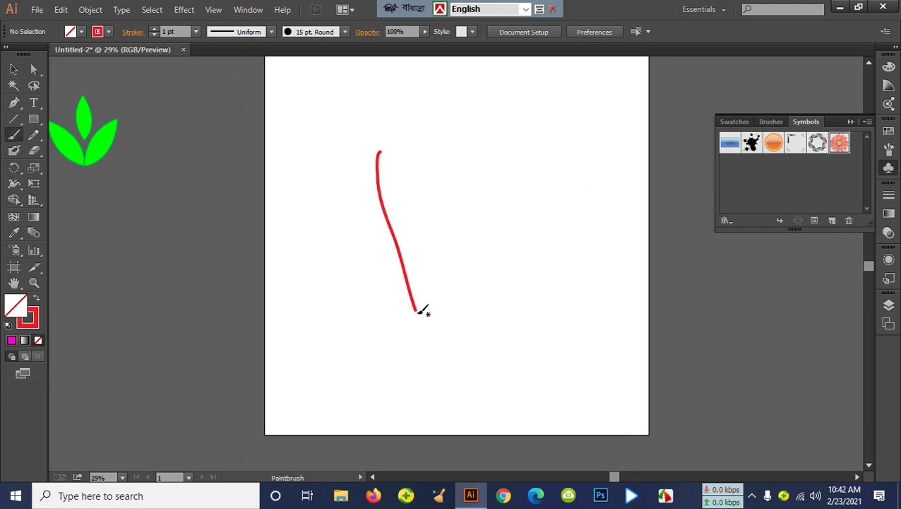
left_click(840, 145)
left_click_drag(845, 146, 535, 189)
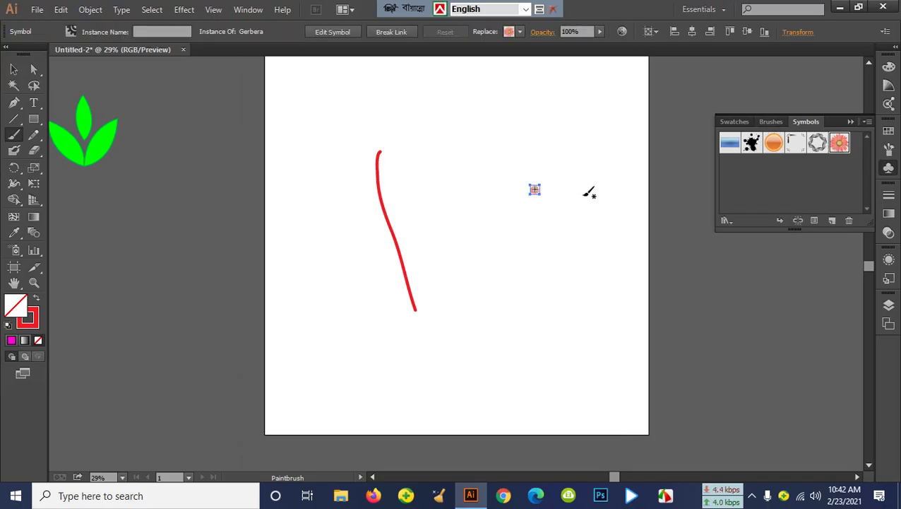
left_click(13, 68)
mouse_move(529, 184)
left_mouse_down()
mouse_move(459, 119)
mouse_move(348, 138)
left_mouse_up()
left_click_drag(371, 168, 356, 147)
left_click_drag(329, 150, 327, 165)
left_click(443, 164)
- Add an Illuminated Orange symbol left of the stem and shrink the Gerbera further
left_click_drag(774, 143, 339, 251)
left_click(514, 166)
left_click(531, 224)
left_click(338, 155)
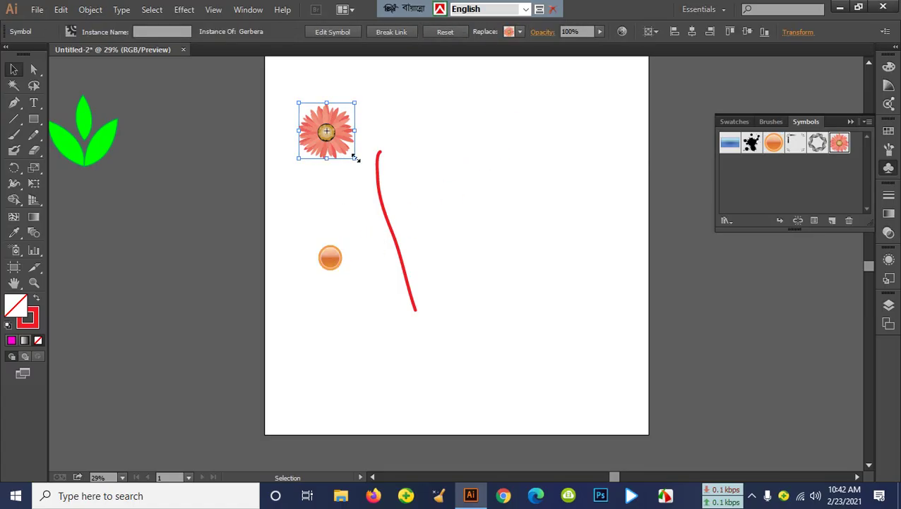
left_click_drag(354, 160, 338, 138)
left_click(313, 142)
left_click(318, 131)
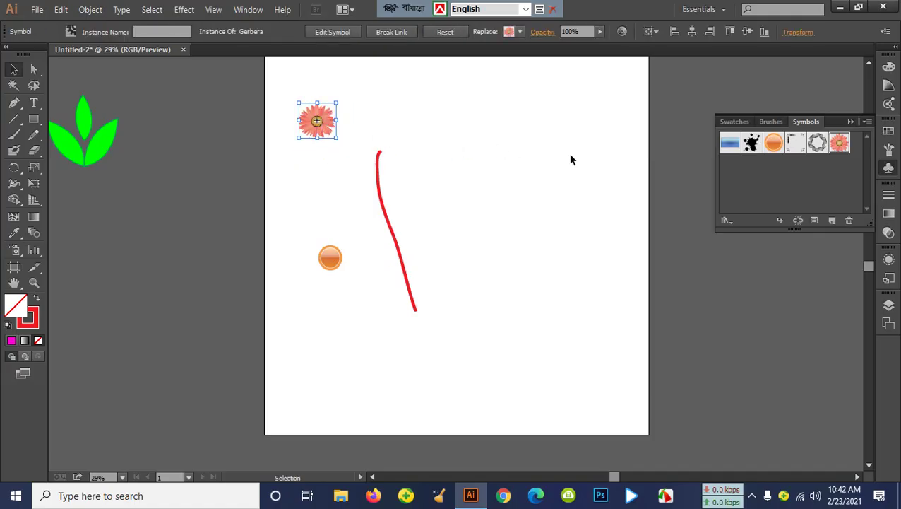
- Make Pattern Brush 1 from the Gerbera flower, with colorization set to None
left_click(775, 122)
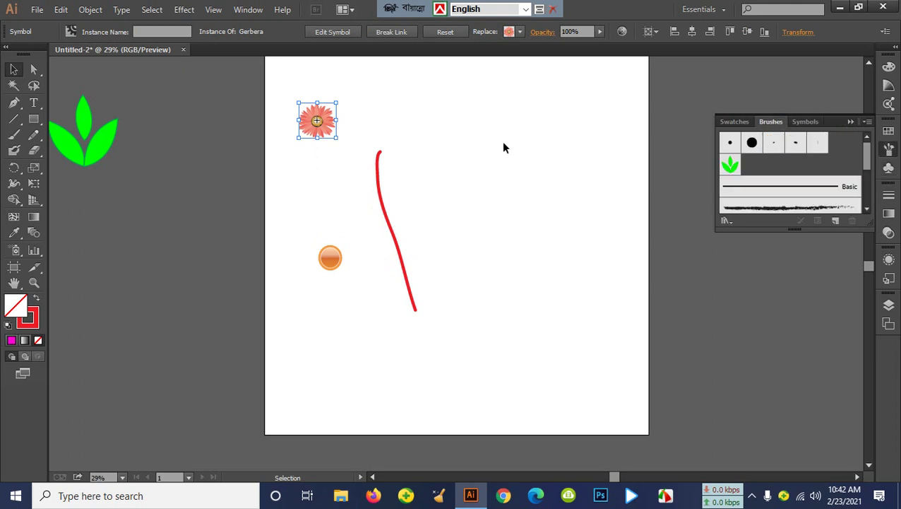
left_click_drag(326, 129, 770, 181)
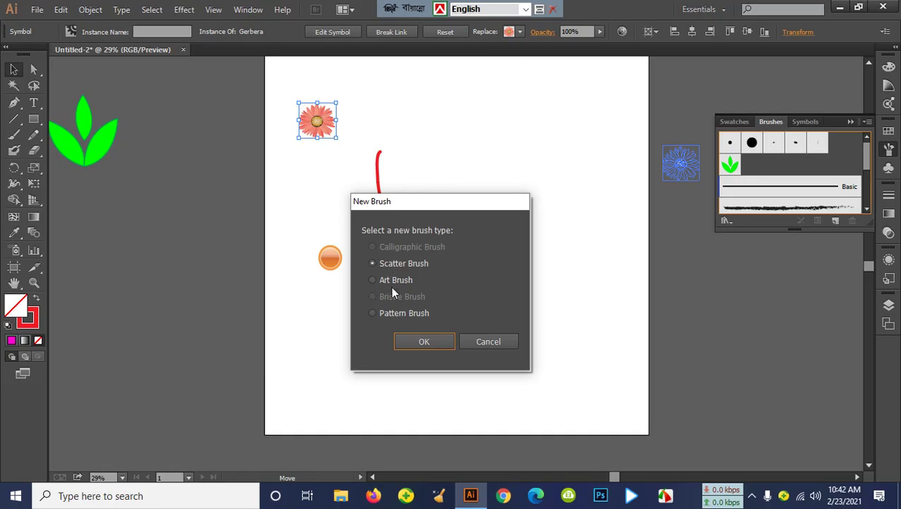
left_click(373, 313)
left_click(397, 342)
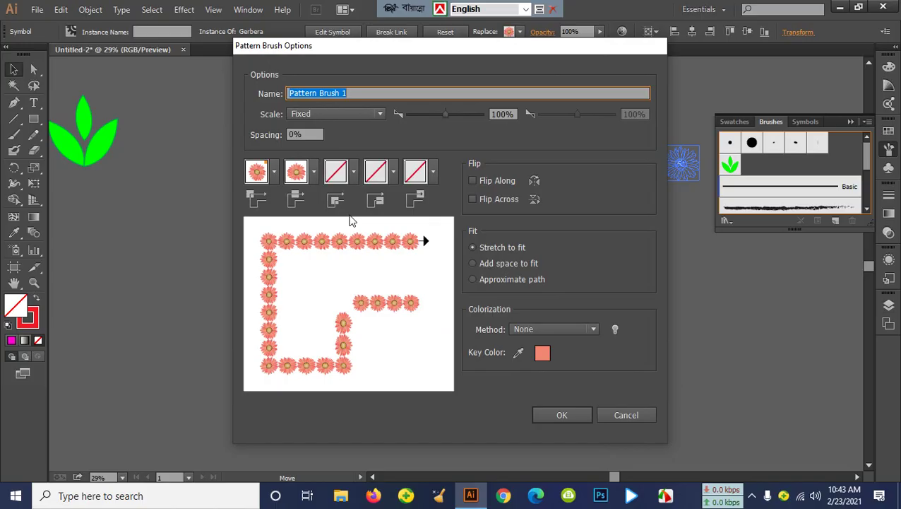
left_click(556, 414)
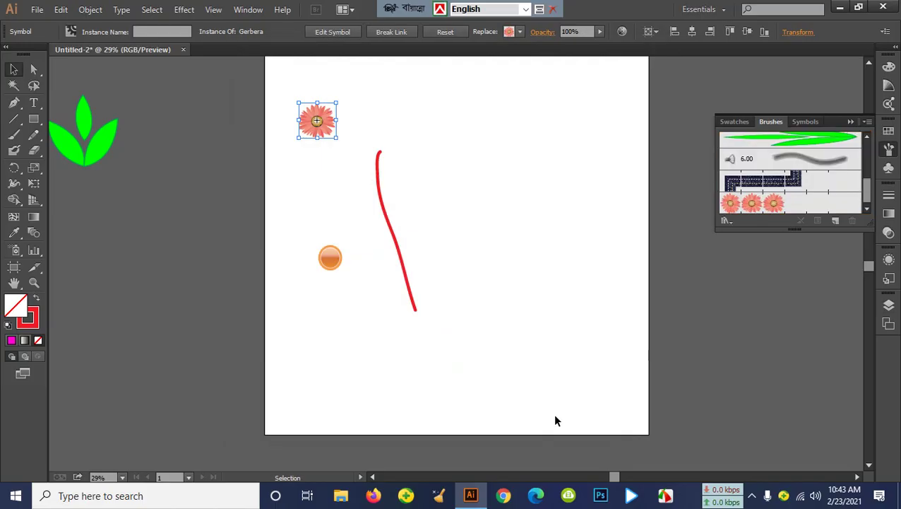
- Paint eight more gerbera brush test strokes, then select everything and delete it
left_click(13, 135)
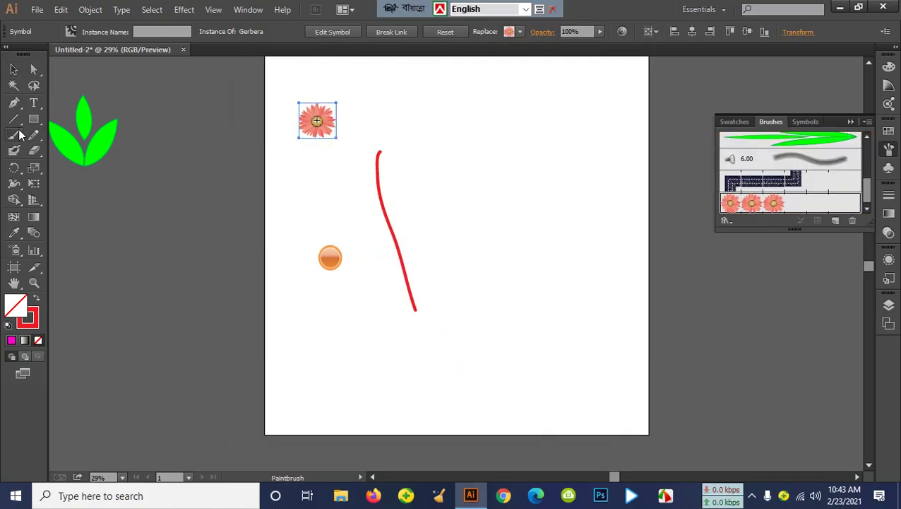
mouse_move(541, 102)
left_mouse_down()
mouse_move(500, 158)
mouse_move(528, 301)
mouse_move(492, 351)
left_mouse_up()
left_click_drag(357, 373, 578, 380)
left_click_drag(624, 271, 622, 150)
mouse_move(434, 94)
left_mouse_down()
mouse_move(398, 167)
mouse_move(445, 211)
mouse_move(397, 291)
mouse_move(348, 246)
mouse_move(389, 288)
mouse_move(355, 347)
mouse_move(472, 323)
left_mouse_up()
mouse_move(604, 318)
left_mouse_down()
mouse_move(589, 189)
mouse_move(566, 138)
left_mouse_up()
mouse_move(421, 106)
left_mouse_down()
mouse_move(313, 140)
mouse_move(290, 288)
left_mouse_up()
left_click_drag(332, 360, 584, 297)
left_click_drag(454, 130, 506, 341)
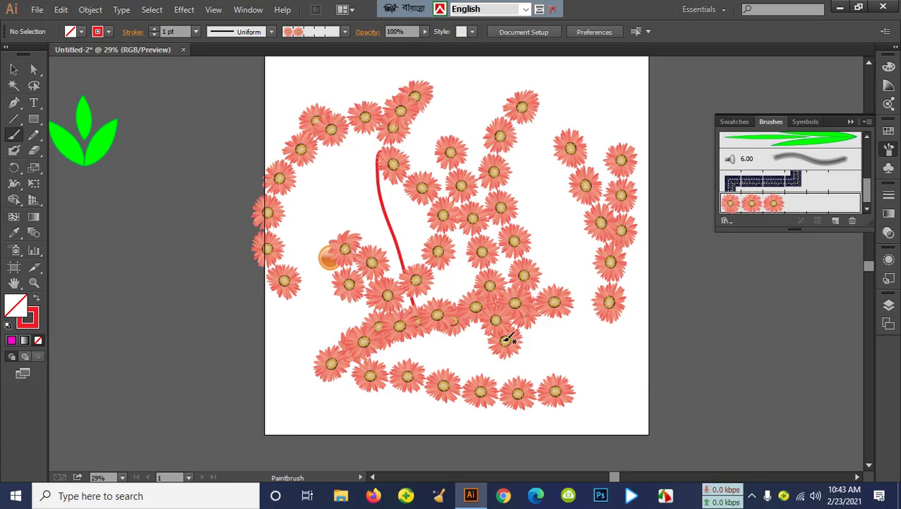
key("ctrl+a")
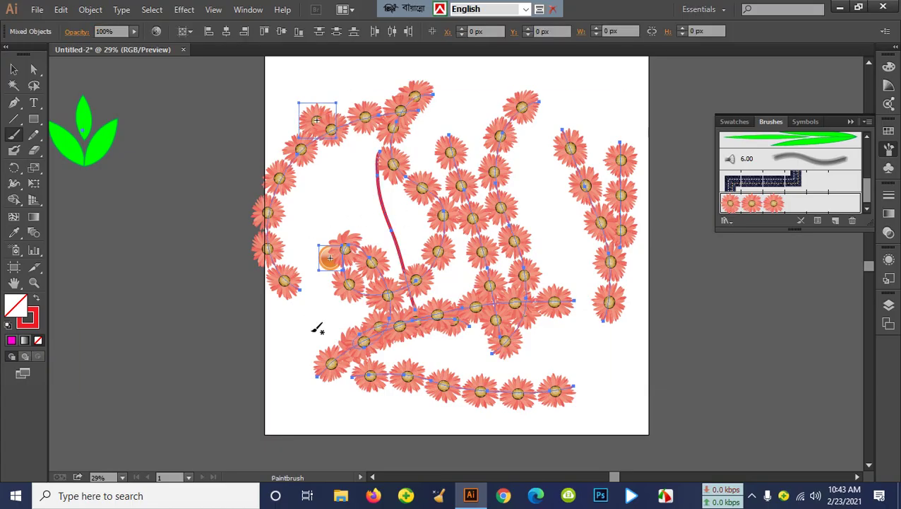
key("Delete")
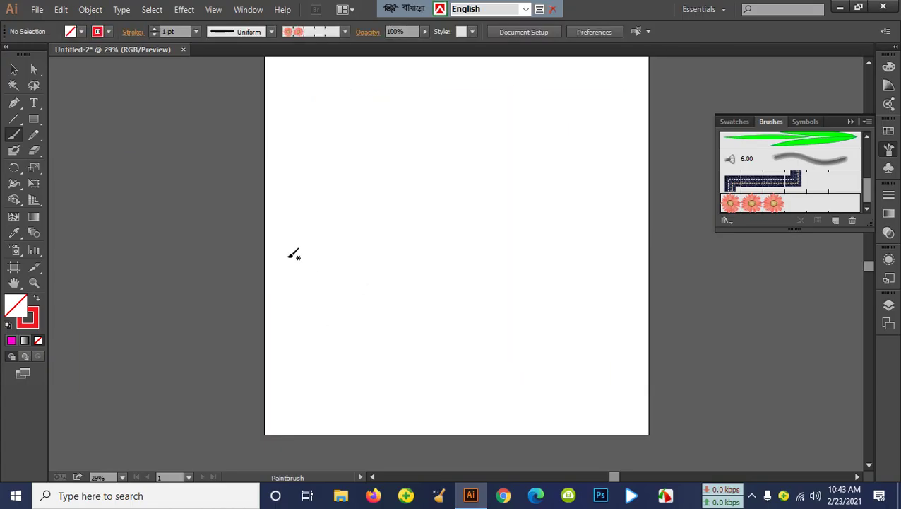
- Paint a gerbera stroke and test stroke weights from 5 pt to 0 pt, settling on 1 pt
left_click_drag(294, 253, 593, 286)
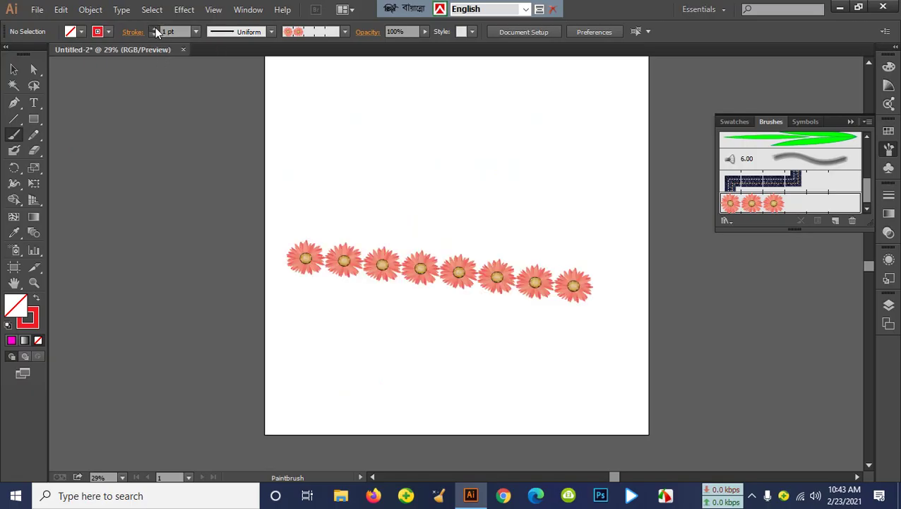
left_click(10, 69)
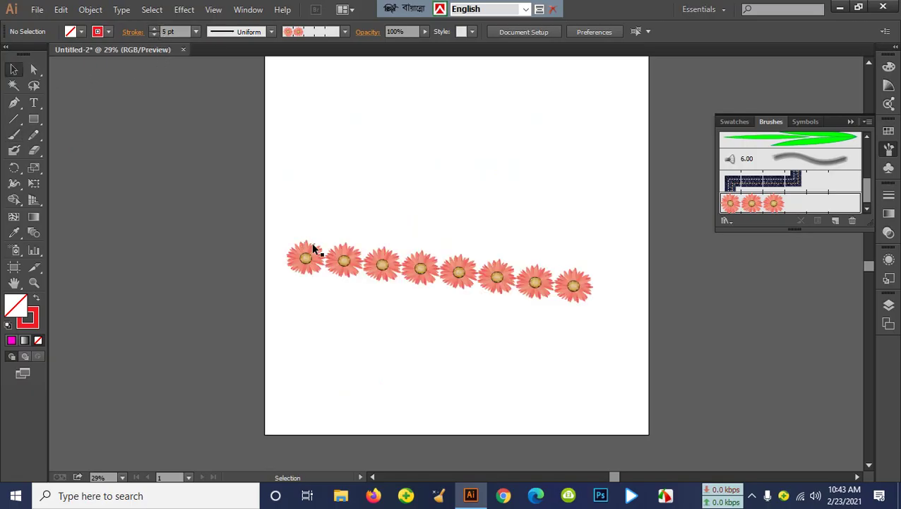
left_click(332, 252)
left_click(154, 29)
left_click(154, 29)
left_click(154, 29)
left_click(154, 29)
left_click(155, 36)
left_click(155, 36)
left_click(154, 36)
left_click(154, 36)
left_click(155, 36)
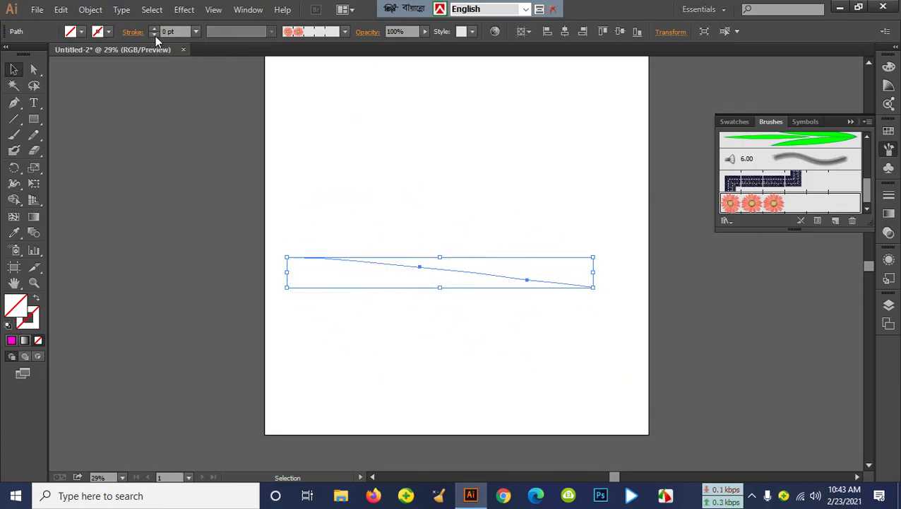
left_click(155, 28)
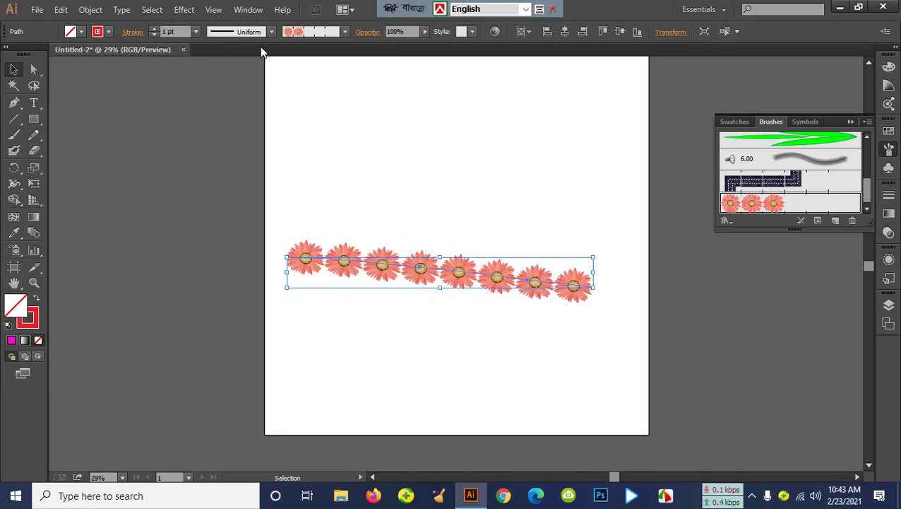
- Review the brush definitions, then try width profiles and apply the dome-shaped Width Profile 5
left_click(347, 31)
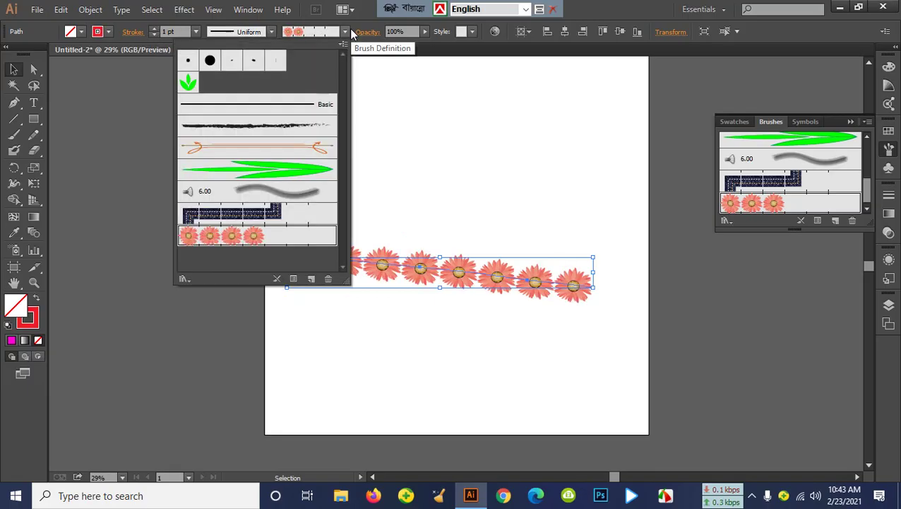
left_click(641, 6)
left_click(271, 31)
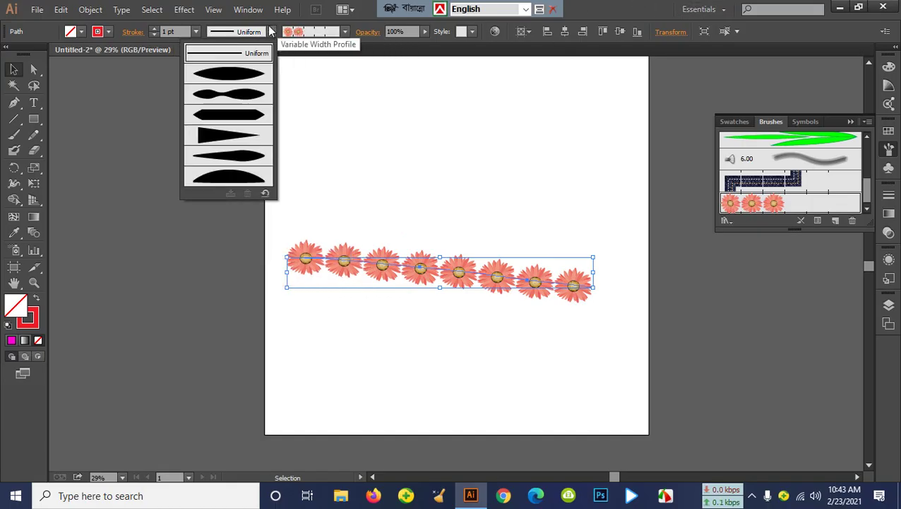
left_click(247, 79)
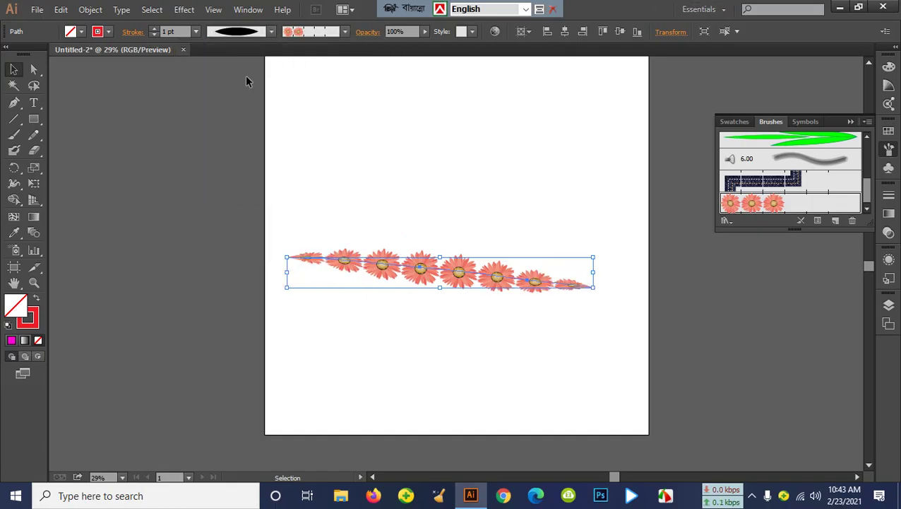
left_click(272, 31)
left_click(237, 117)
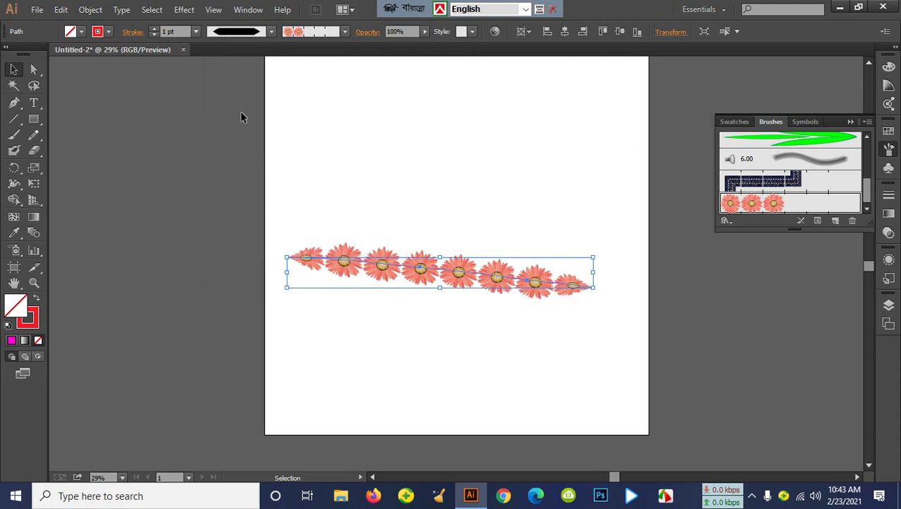
left_click(271, 31)
left_click(222, 172)
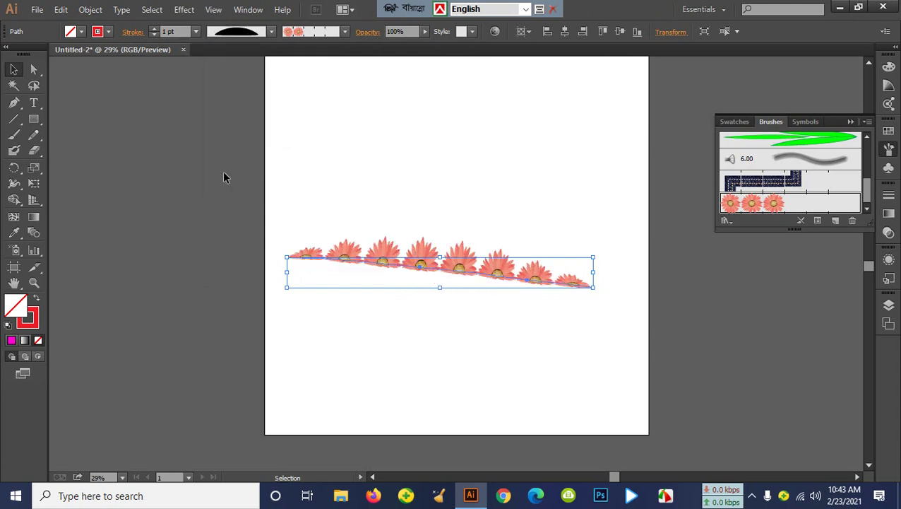
- Move the flower stroke higher on the artboard and rotate it level
left_click_drag(462, 272, 460, 207)
left_click_drag(594, 221, 598, 209)
left_click(576, 279)
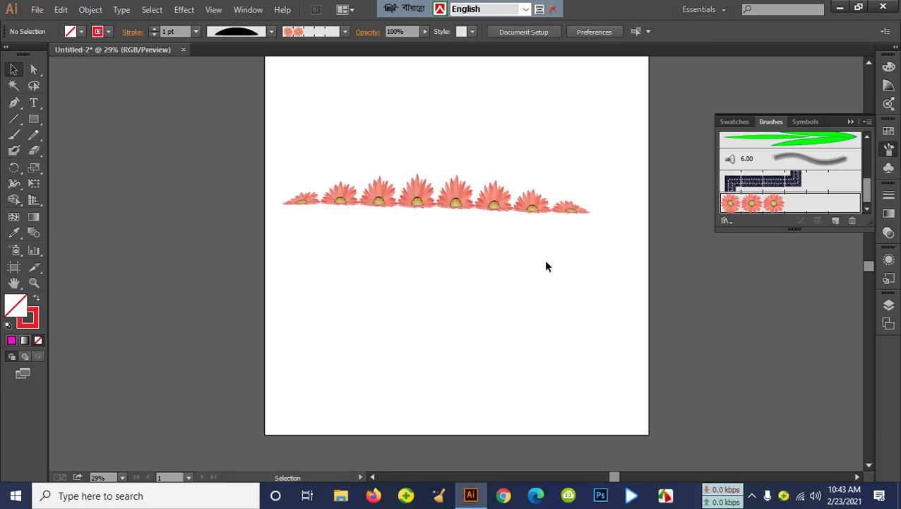
- Delete the old flower stroke and paint a straight gerbera stroke across the artboard
left_click(496, 204)
key("Delete")
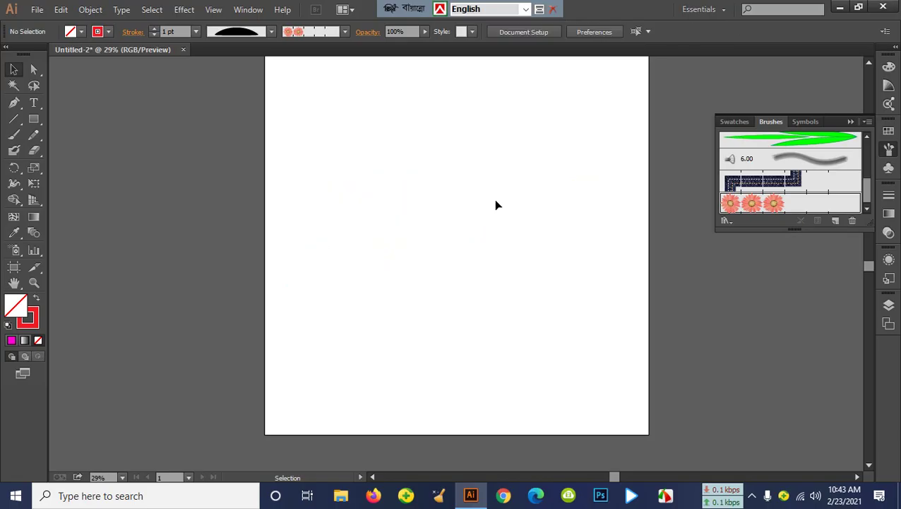
left_click(13, 135)
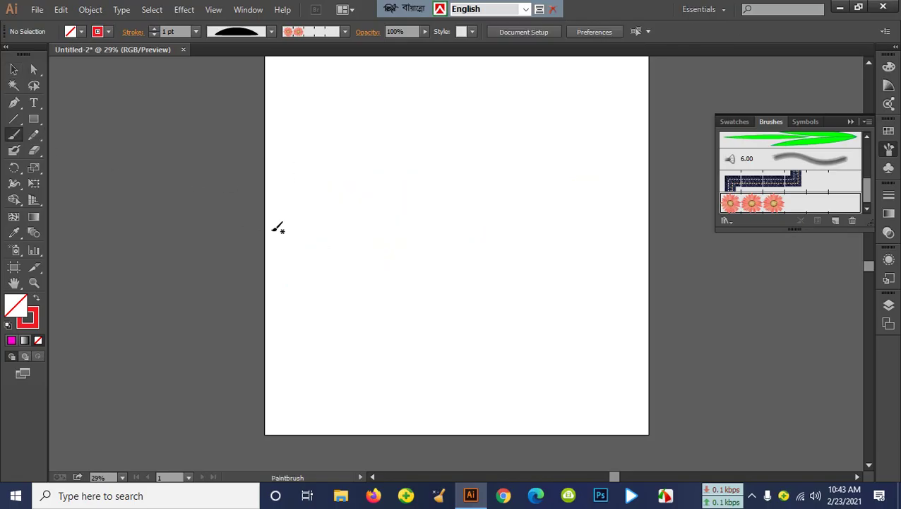
left_click_drag(270, 228, 640, 226)
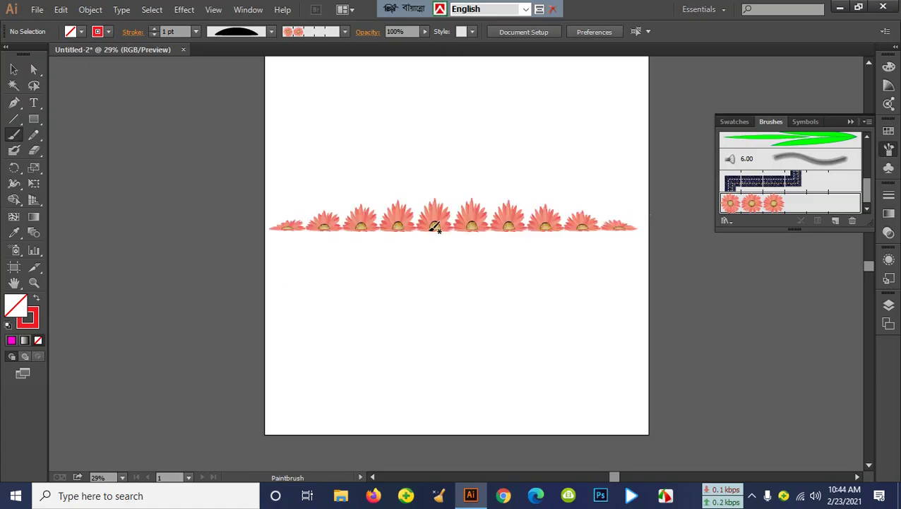
- Try the elliptical Width Profile 1 and tapering Width Profile 4 on the stroke
left_click(271, 32)
left_click(245, 74)
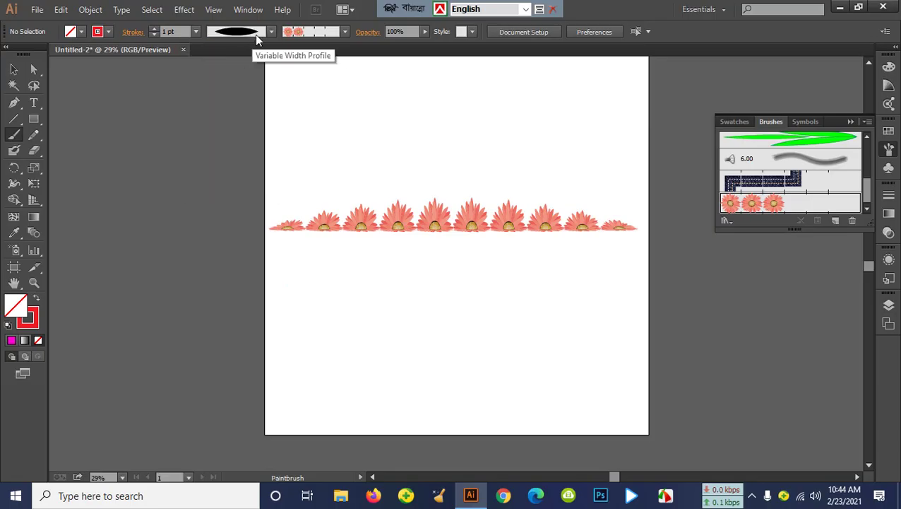
left_click(18, 73)
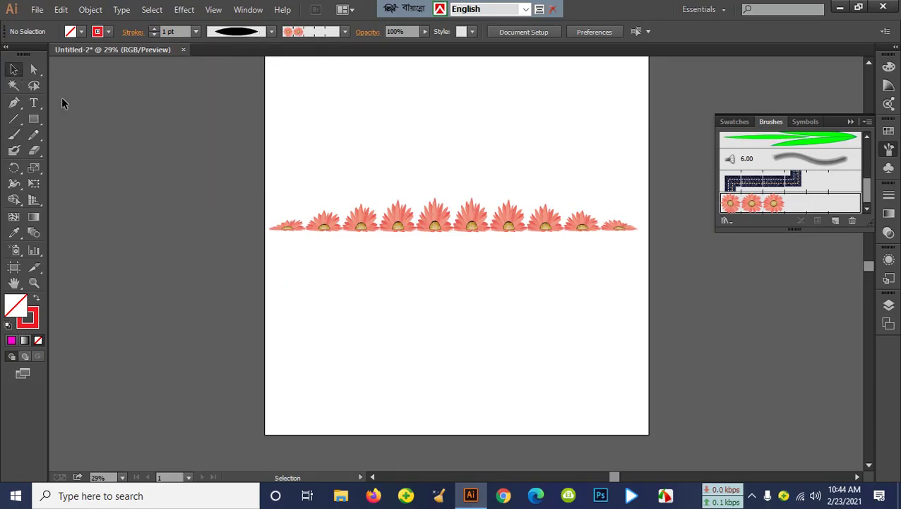
left_click(417, 221)
left_click(271, 33)
left_click(225, 76)
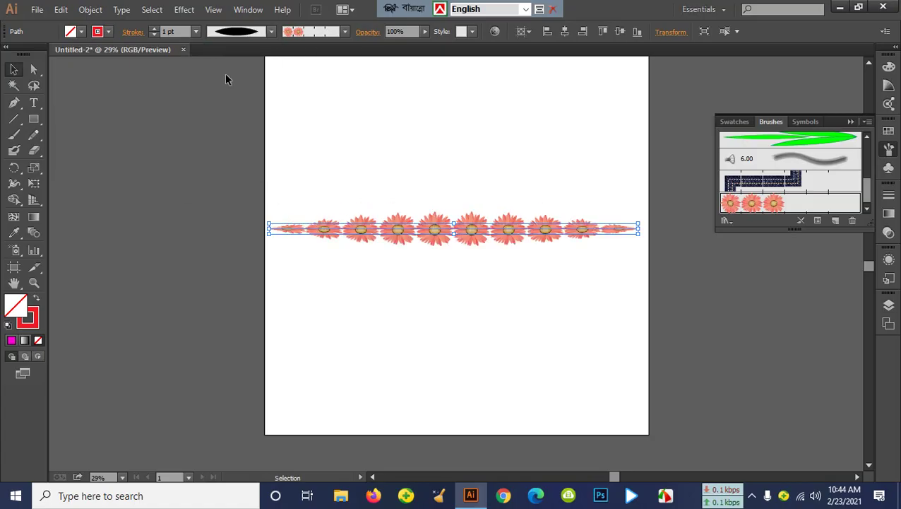
left_click(271, 32)
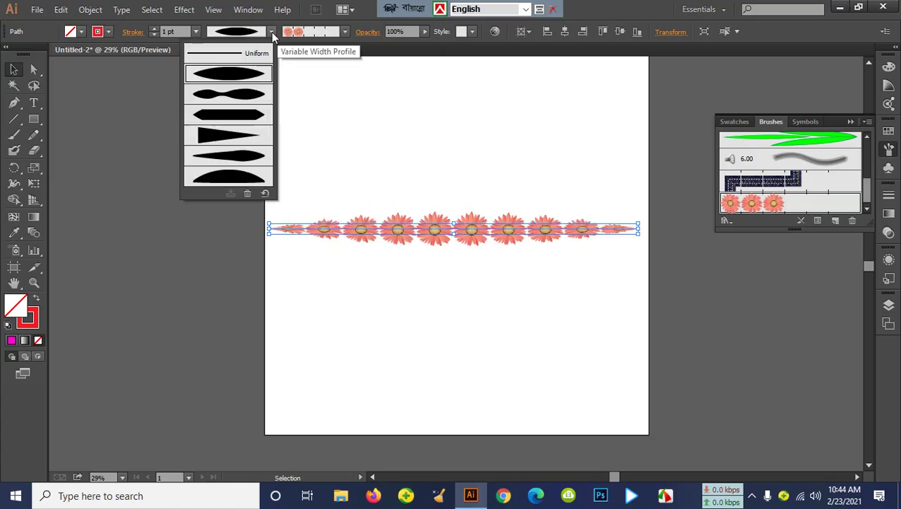
left_click(247, 143)
- Apply the flat-bottomed arched width profile to the flower stroke
left_click(446, 282)
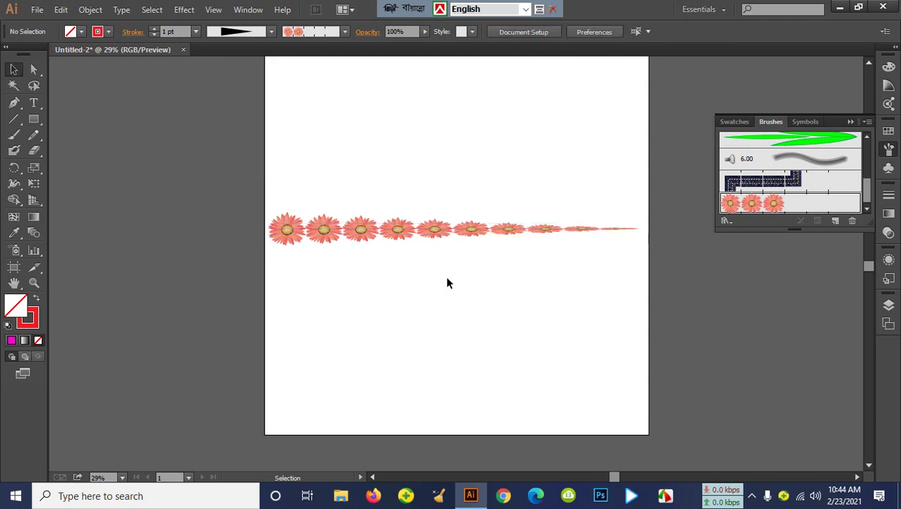
left_click(416, 235)
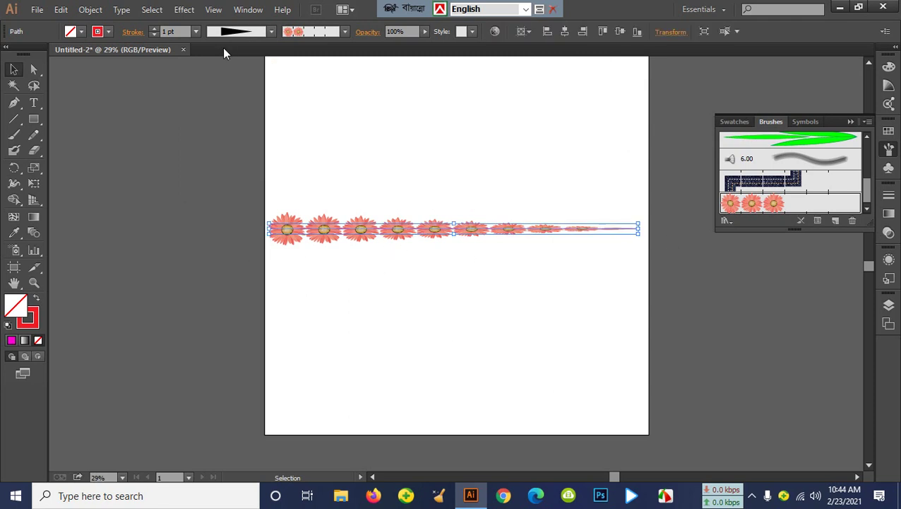
left_click(273, 31)
left_click(247, 186)
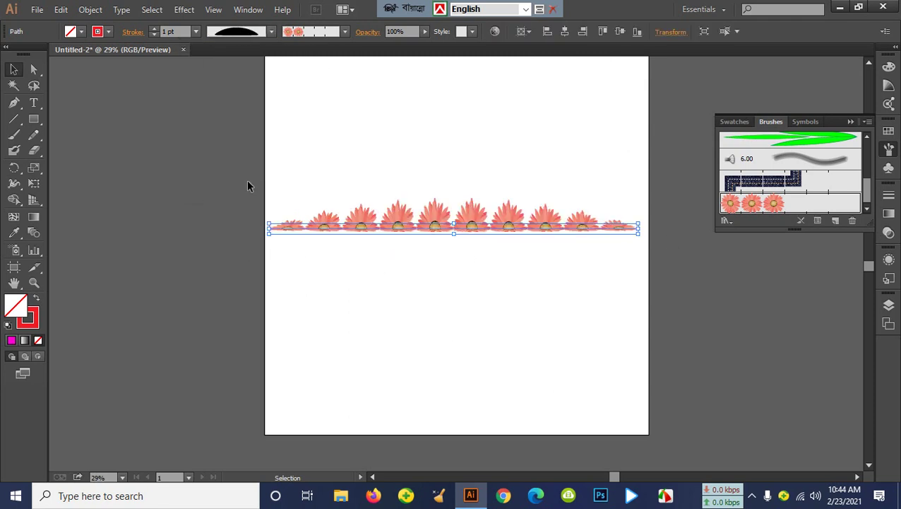
left_click(472, 311)
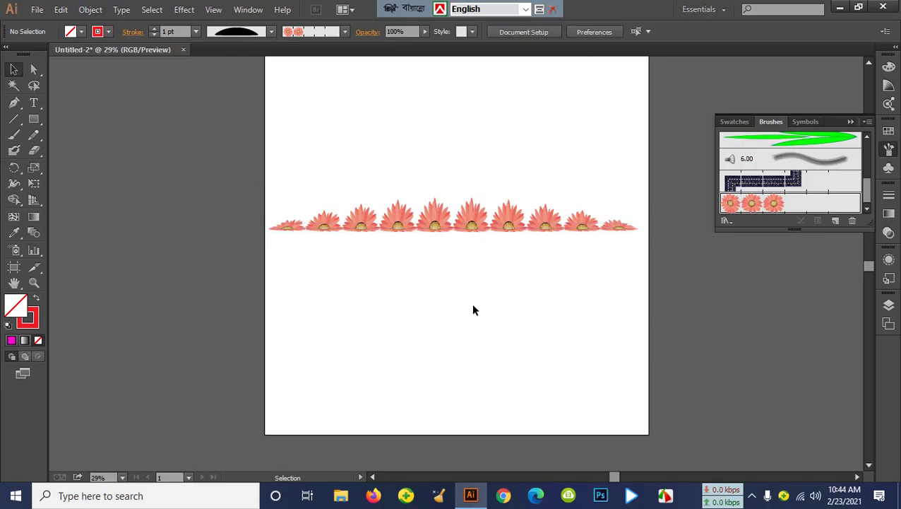
- Drag the domed flower-row artwork into the Brushes panel to bring up the New Brush dialog
left_click(12, 135)
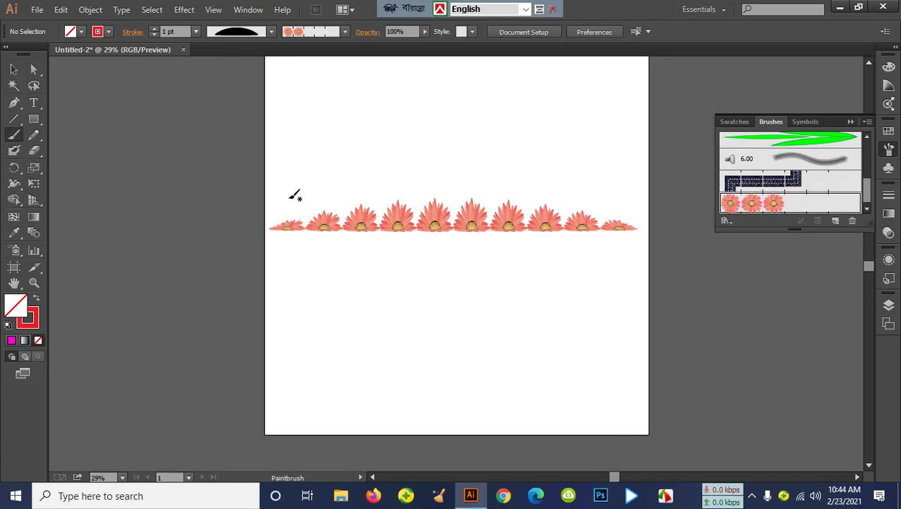
left_click(14, 68)
left_click_drag(482, 221, 790, 184)
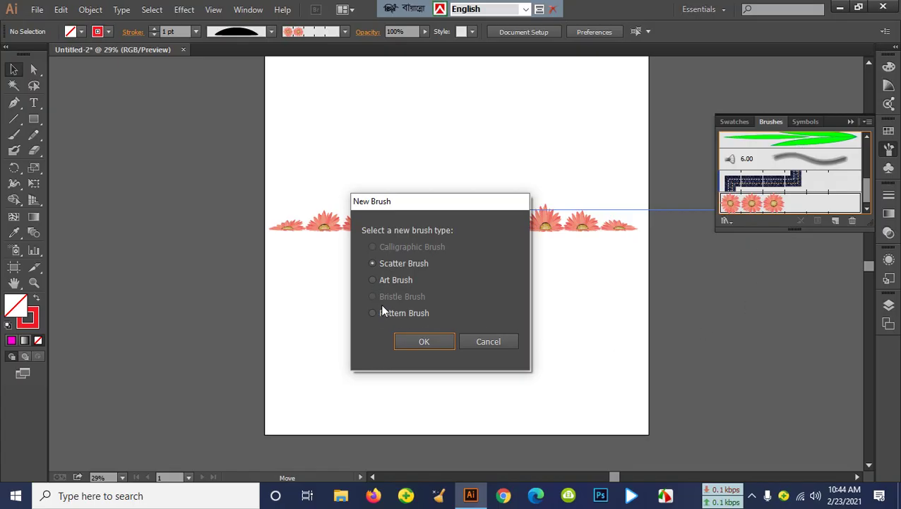
- Draw an S-shaped pencil curve running down through the flower border
left_click(490, 340)
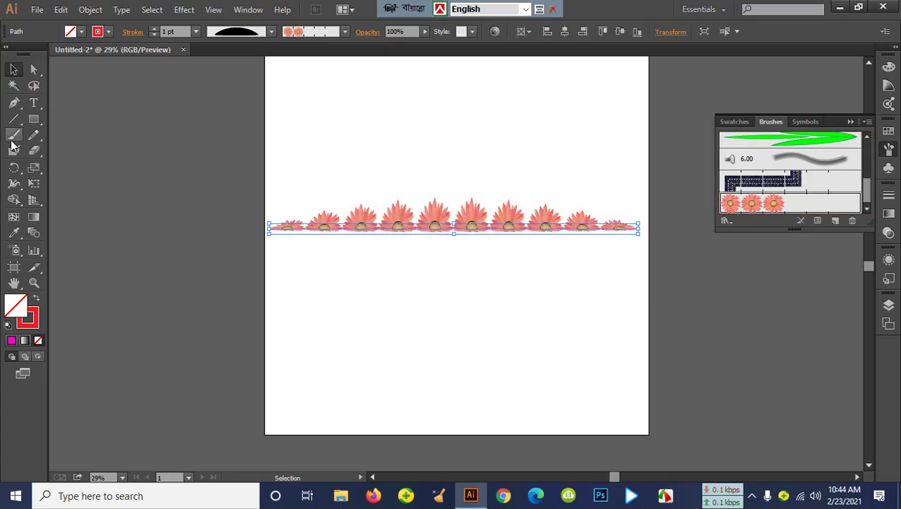
left_click(34, 136)
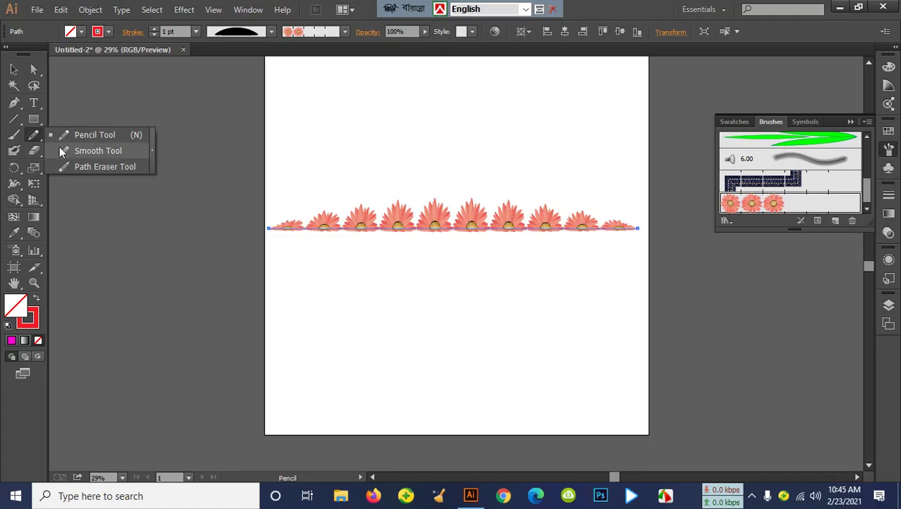
mouse_move(352, 88)
left_mouse_down()
mouse_move(329, 102)
mouse_move(342, 296)
left_mouse_up()
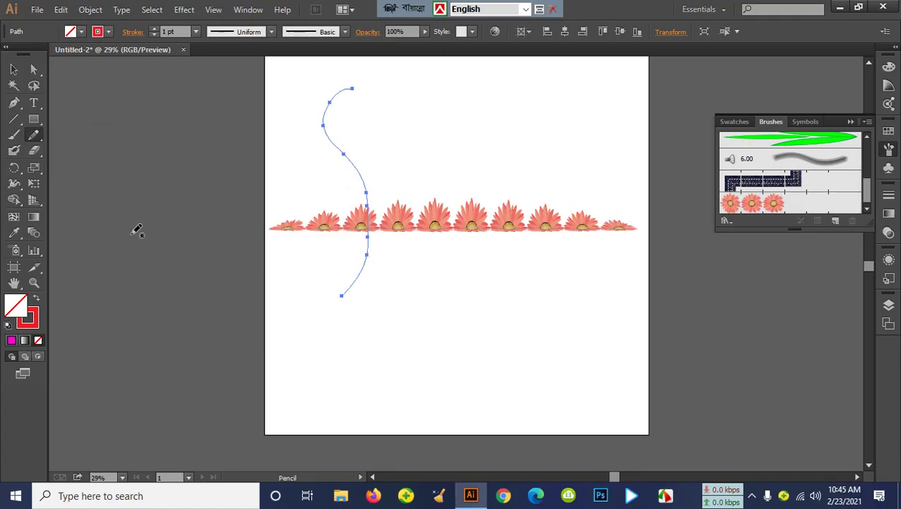
- Raise the S-curve's stroke weight to 9 pt
left_click(153, 28)
left_click(153, 28)
left_click(154, 29)
left_click(153, 28)
left_click(153, 28)
left_click(154, 28)
left_click(153, 28)
left_click(153, 28)
left_click(34, 136)
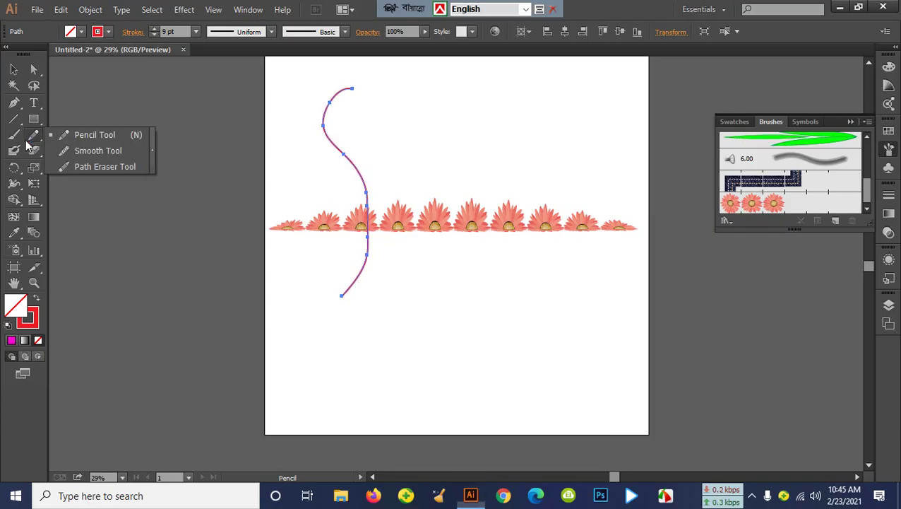
- Smooth the S-curve's upper, middle and lower bends with the Smooth Tool
left_click(98, 150)
mouse_move(460, 112)
left_mouse_down()
mouse_move(460, 326)
mouse_move(455, 147)
left_mouse_up()
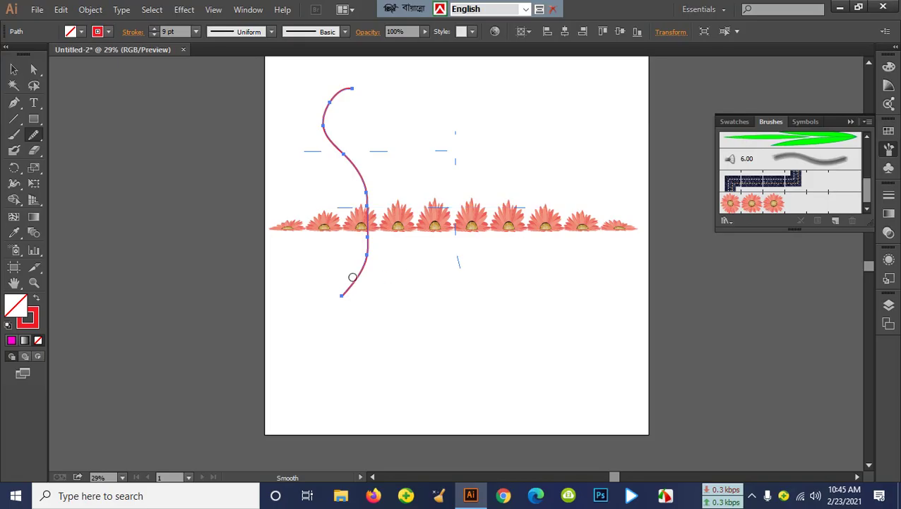
left_click_drag(361, 274, 353, 160)
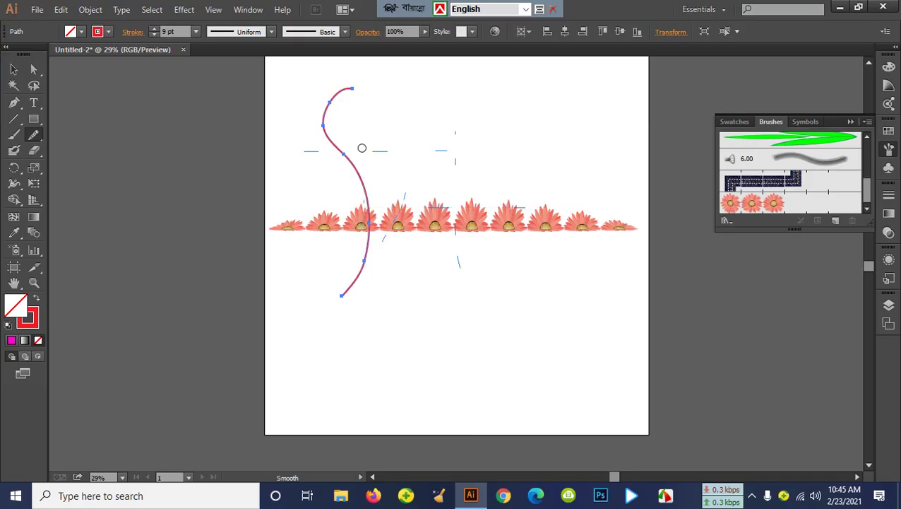
left_click_drag(325, 85, 340, 145)
mouse_move(333, 300)
left_mouse_down()
mouse_move(411, 189)
mouse_move(334, 285)
left_mouse_up()
left_click_drag(399, 216, 375, 245)
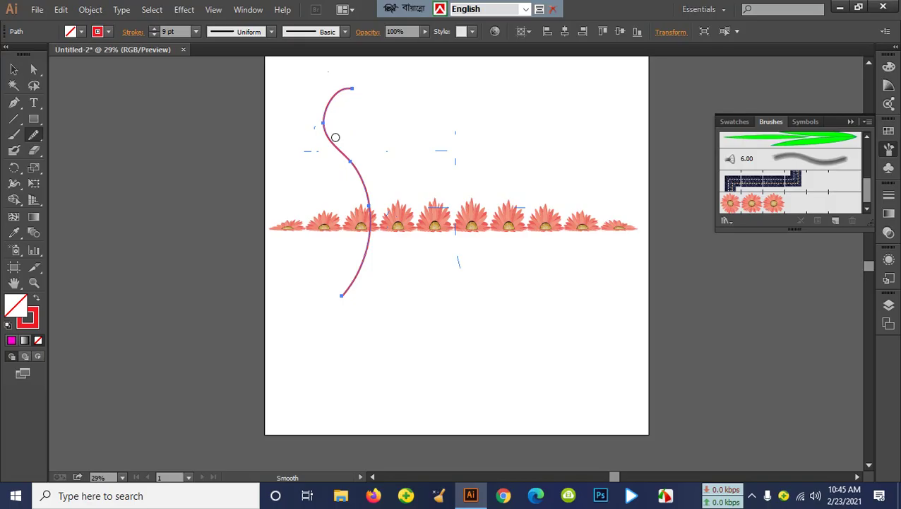
mouse_move(334, 145)
left_mouse_down()
mouse_move(316, 100)
mouse_move(319, 111)
left_mouse_up()
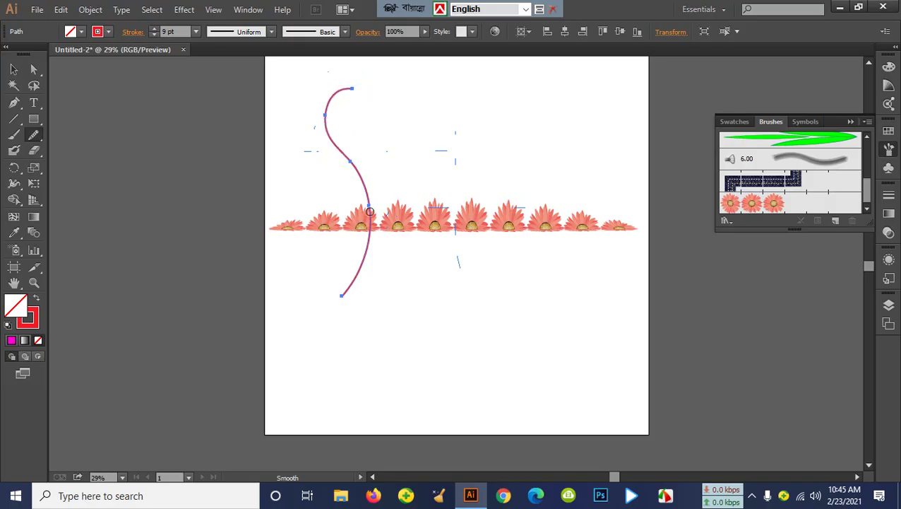
mouse_move(372, 181)
left_mouse_down()
mouse_move(332, 151)
mouse_move(338, 141)
left_mouse_up()
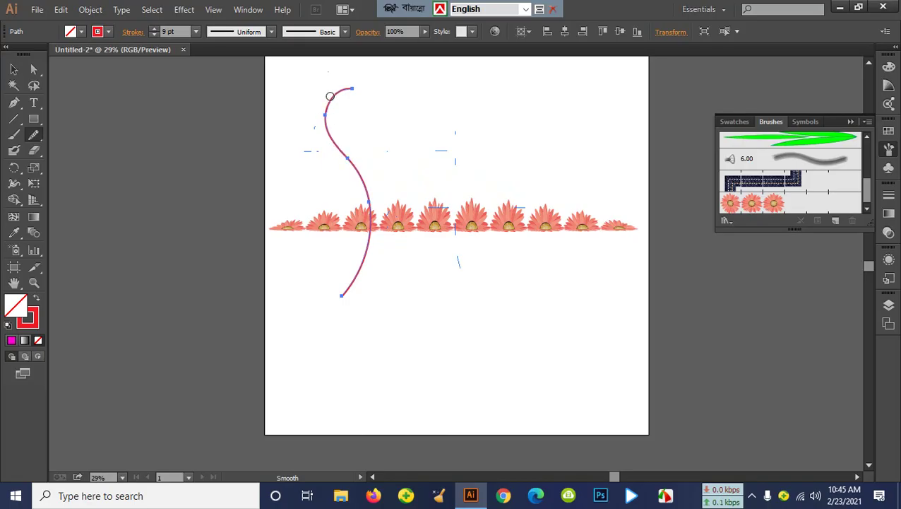
left_click(34, 135)
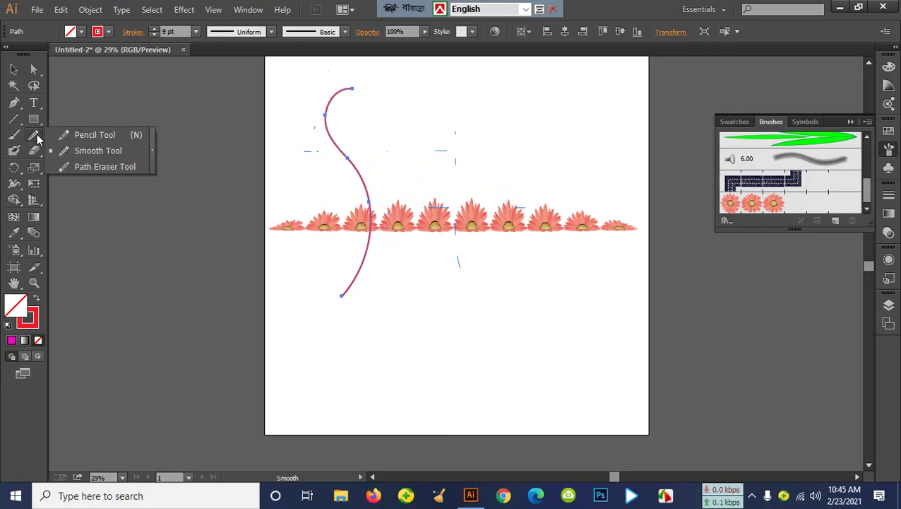
- Select everything with Ctrl+A and delete the S-curve and flower border
left_click(107, 168)
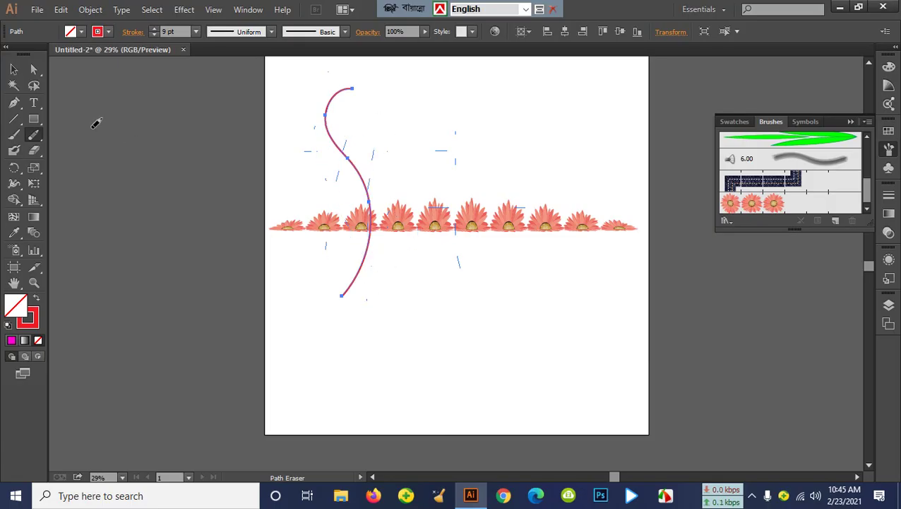
left_click(14, 68)
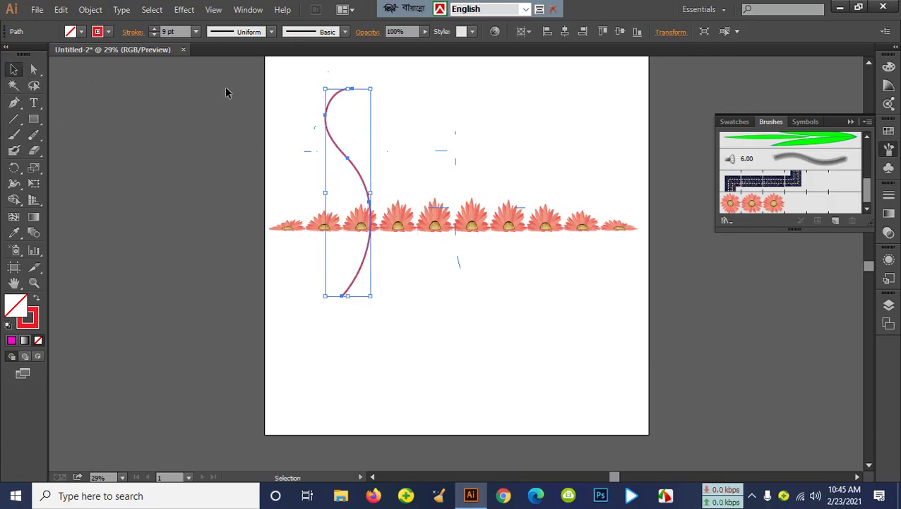
left_click(282, 81)
key("ctrl+a")
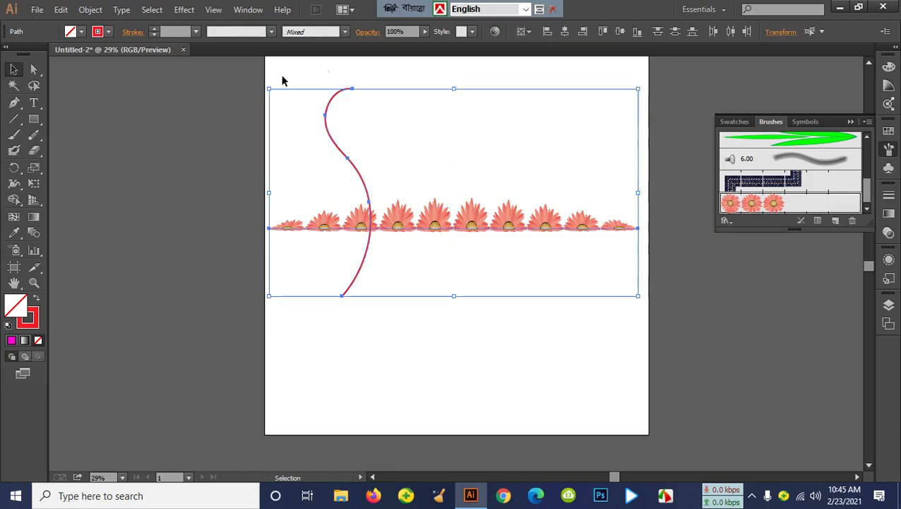
key("Delete")
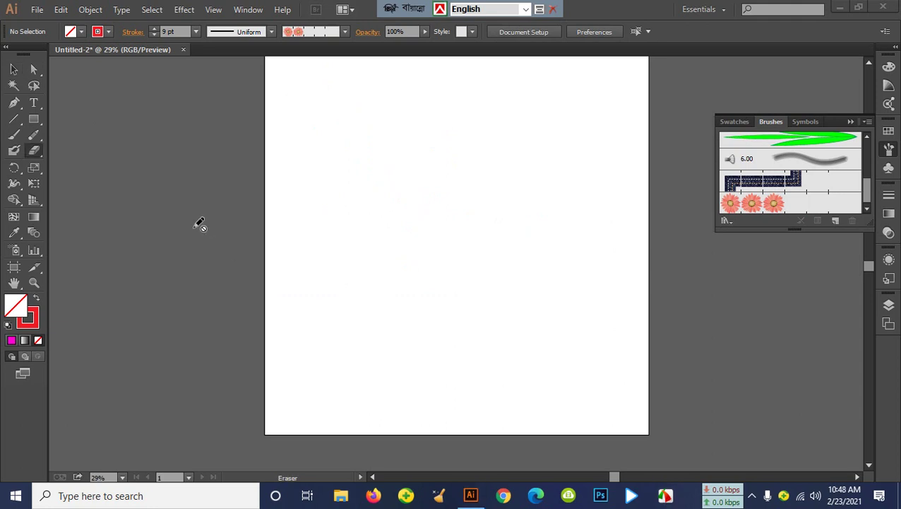
- Paint six red Blob Brush curves across the artboard
left_click(13, 153)
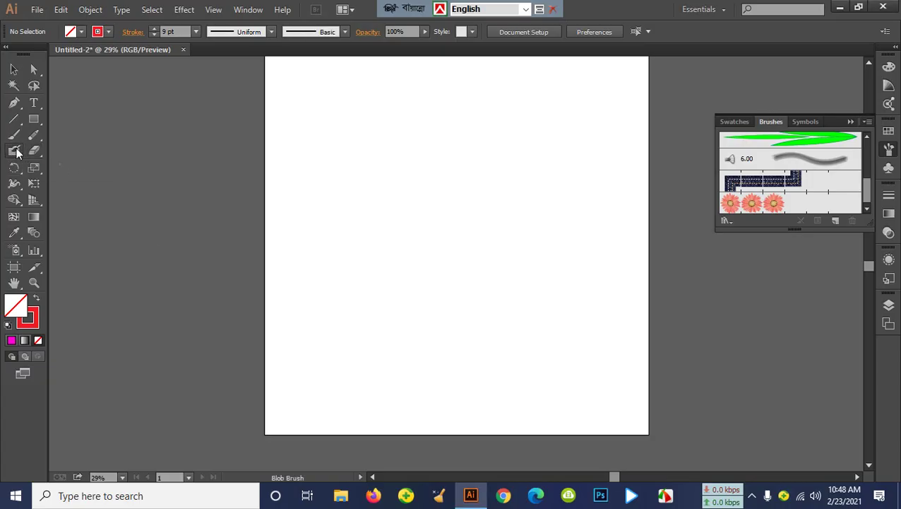
left_click_drag(345, 148, 423, 319)
mouse_move(369, 333)
left_mouse_down()
mouse_move(398, 263)
mouse_move(500, 200)
left_mouse_up()
mouse_move(515, 130)
left_mouse_down()
mouse_move(476, 193)
mouse_move(531, 342)
left_mouse_up()
mouse_move(344, 344)
left_mouse_down()
mouse_move(380, 281)
mouse_move(490, 222)
left_mouse_up()
mouse_move(407, 118)
left_mouse_down()
mouse_move(382, 139)
mouse_move(371, 237)
left_mouse_up()
mouse_move(311, 322)
left_mouse_down()
mouse_move(354, 273)
mouse_move(461, 239)
left_mouse_up()
- Pick the pink flower brush, adding more red strokes and two pink flowers near the centre
left_click(756, 204)
left_click_drag(546, 149, 543, 377)
left_click(772, 211)
mouse_move(328, 221)
left_mouse_down()
mouse_move(343, 184)
mouse_move(585, 122)
left_mouse_up()
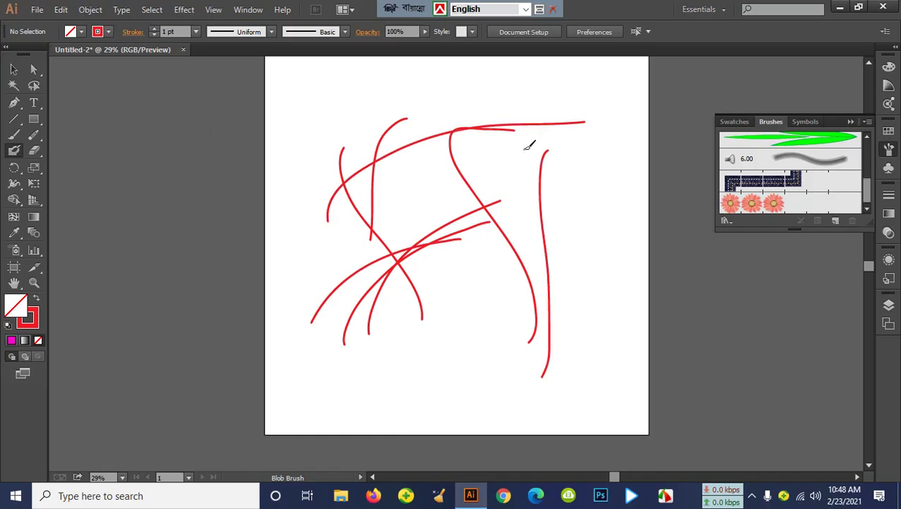
left_click(772, 205)
mouse_move(494, 220)
left_mouse_down()
mouse_move(466, 218)
mouse_move(447, 101)
left_mouse_up()
left_click_drag(575, 262, 415, 276)
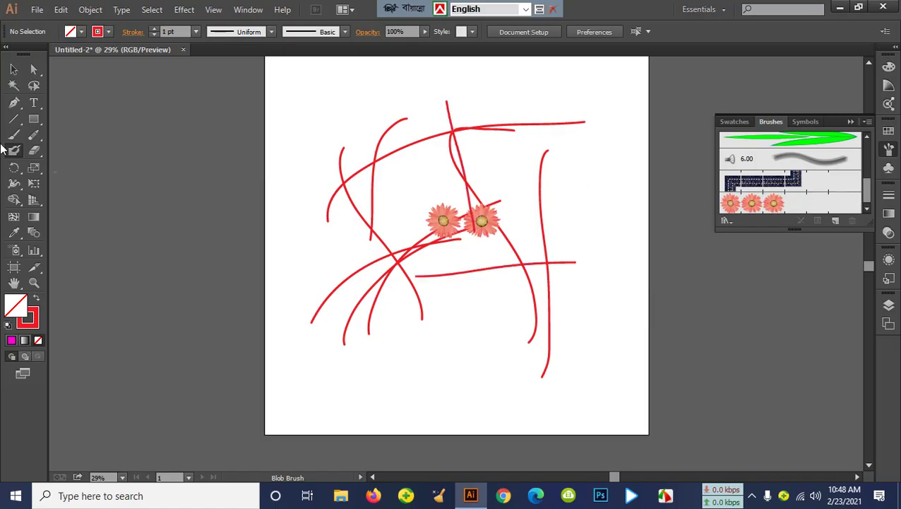
- Paint pink flower trails and dark patterned lines along the top, right, bottom and middle
left_click(13, 134)
left_click_drag(270, 147, 438, 181)
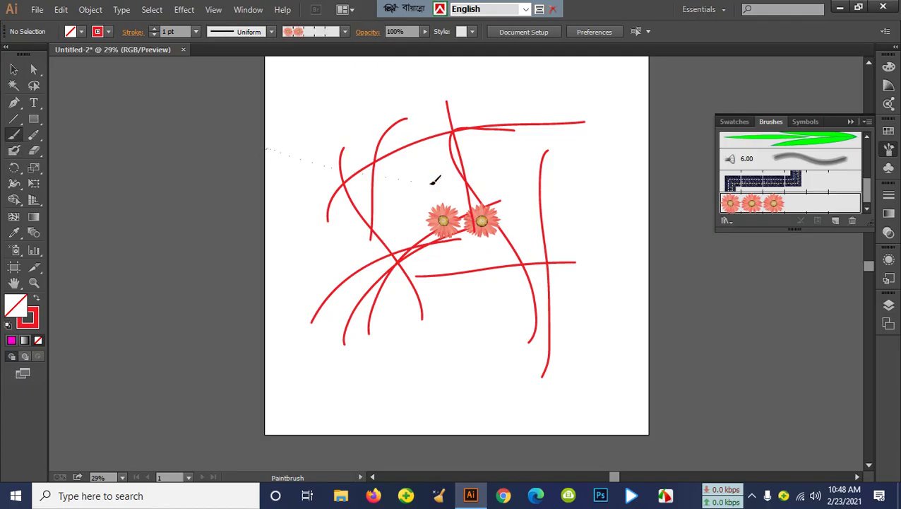
left_click_drag(599, 169, 537, 284)
left_click(777, 182)
left_click_drag(572, 156, 537, 351)
left_click_drag(304, 332, 592, 330)
left_click(761, 205)
mouse_move(597, 292)
left_mouse_down()
mouse_move(424, 356)
mouse_move(498, 150)
left_mouse_up()
- Add three more red Blob Brush strokes across the drawing
left_click(13, 150)
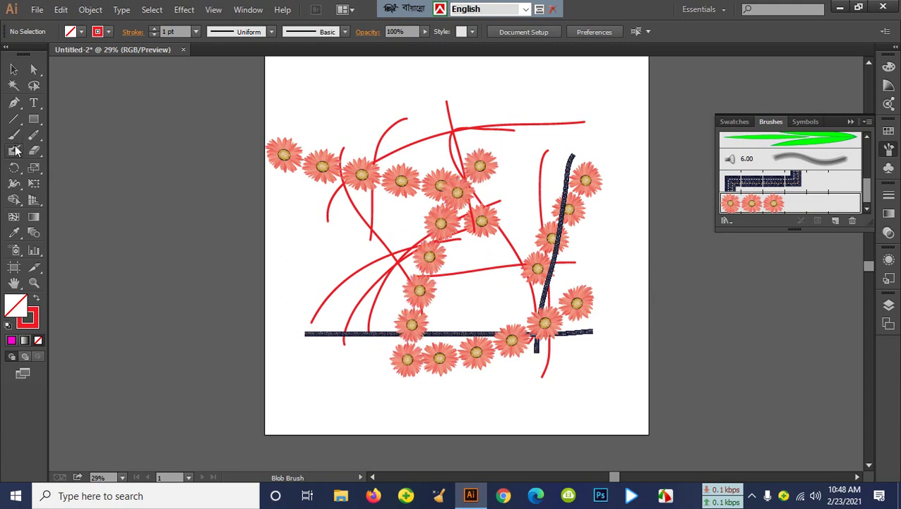
left_click_drag(522, 112, 494, 170)
left_click_drag(470, 221, 463, 258)
mouse_move(341, 268)
left_mouse_down()
mouse_move(416, 193)
mouse_move(530, 173)
left_mouse_up()
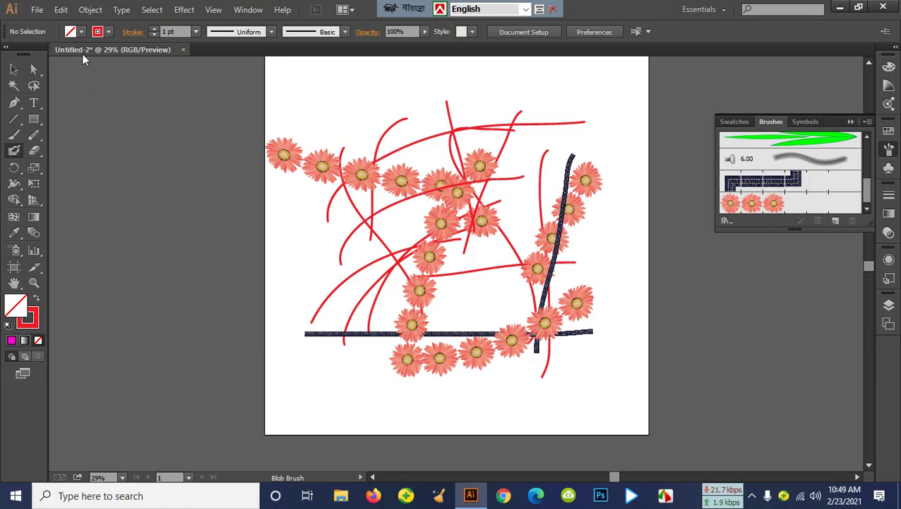
- Switch the stroke colour to green and paint three green sweeps toward the right
left_click(97, 31)
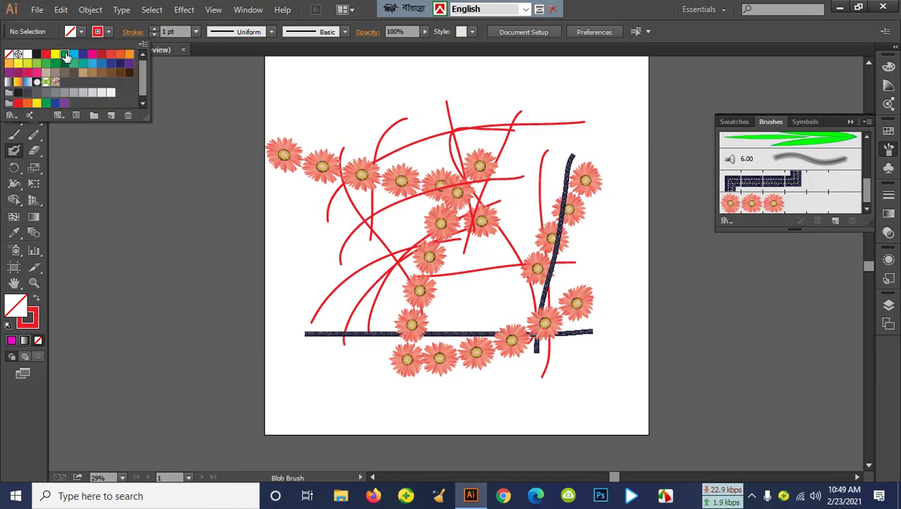
left_click(65, 55)
left_click_drag(243, 323, 459, 169)
left_click_drag(434, 350, 646, 203)
left_click_drag(613, 386, 445, 139)
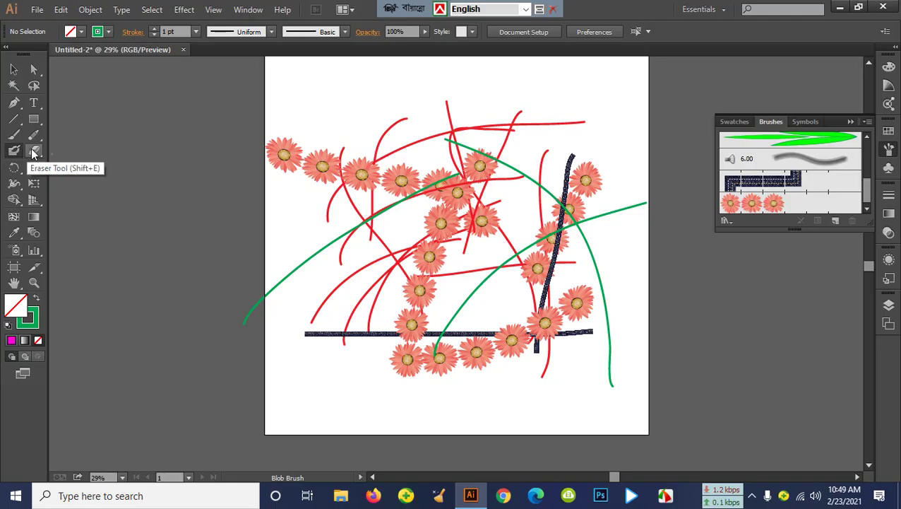
left_click(33, 150)
left_click(68, 152)
- Sweep the Eraser across the artboard, removing the flowers and red and green strokes
mouse_move(330, 116)
left_mouse_down()
mouse_move(317, 219)
mouse_move(398, 102)
mouse_move(422, 324)
mouse_move(536, 129)
mouse_move(490, 381)
mouse_move(518, 323)
mouse_move(552, 175)
left_mouse_up()
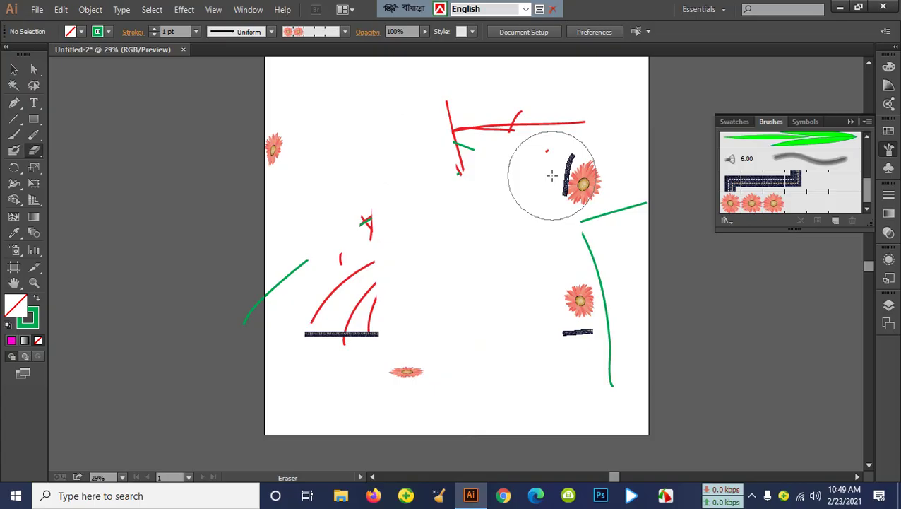
mouse_move(312, 201)
left_mouse_down()
mouse_move(296, 205)
mouse_move(266, 243)
mouse_move(444, 128)
mouse_move(548, 106)
mouse_move(622, 314)
left_mouse_up()
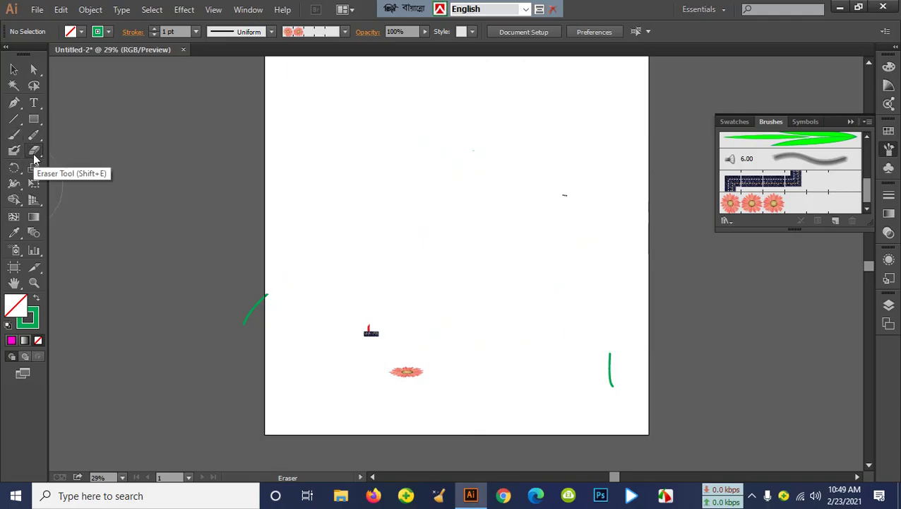
mouse_move(215, 156)
left_mouse_down()
mouse_move(481, 375)
mouse_move(635, 360)
left_mouse_up()
left_click_drag(297, 339, 41, 305)
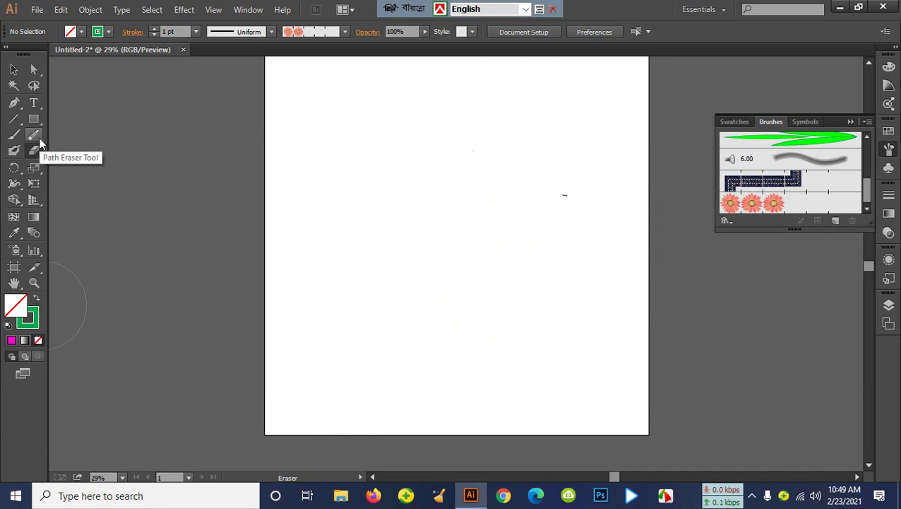
left_click_drag(34, 118, 73, 118)
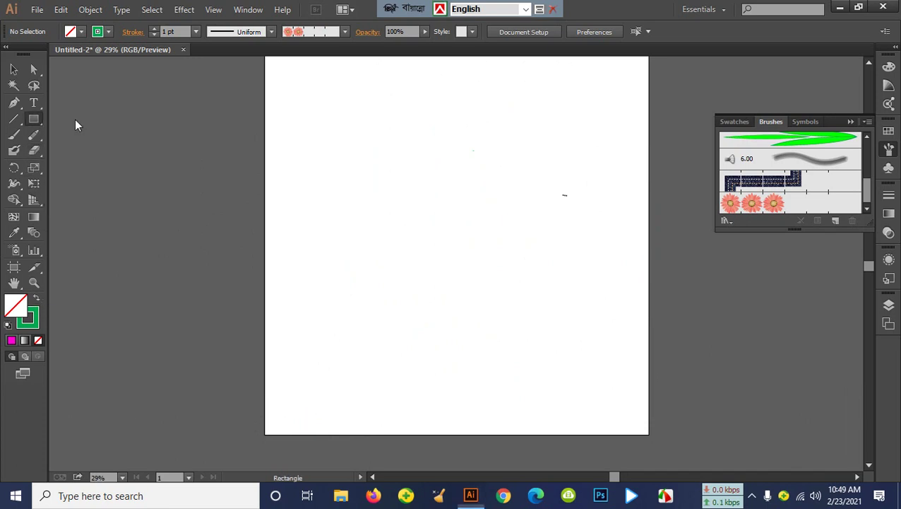
- Draw a tall rectangle and fill it with CMYK Red
left_click_drag(358, 115, 438, 363)
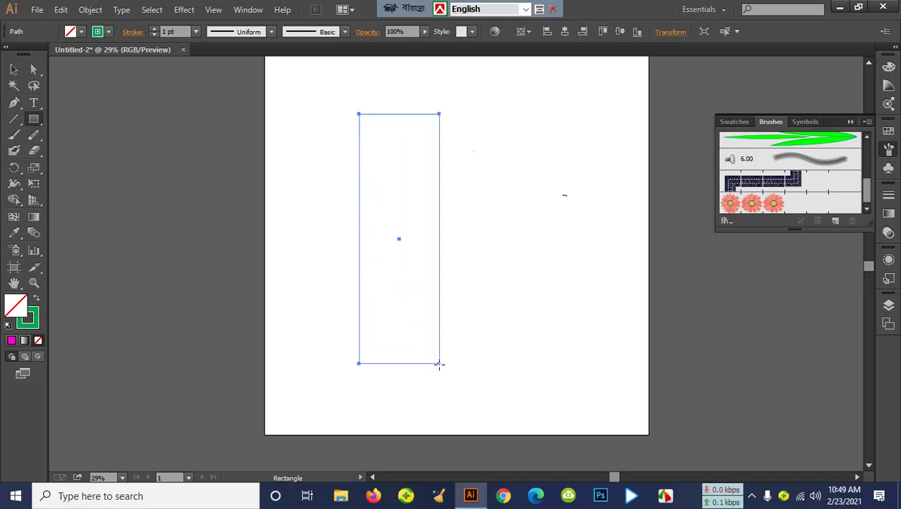
left_click(154, 29)
left_click(154, 28)
left_click(154, 28)
left_click(154, 28)
left_click(82, 31)
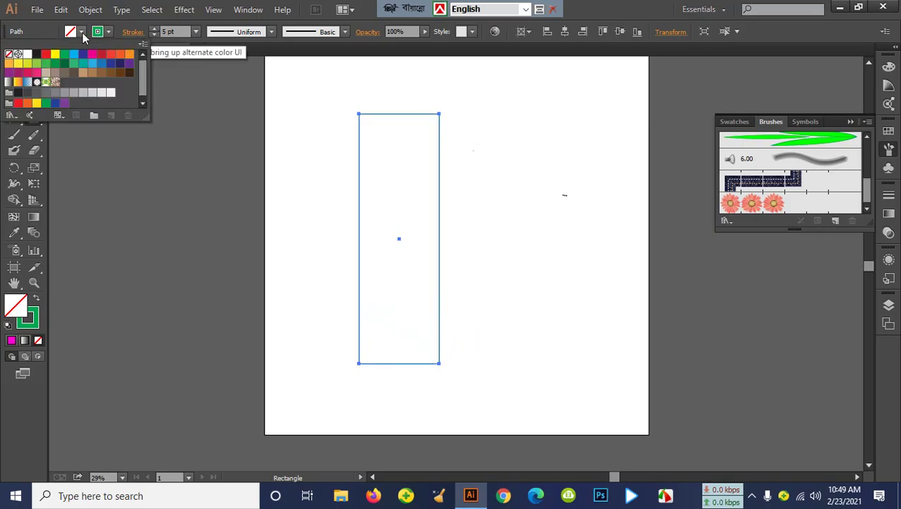
left_click(45, 54)
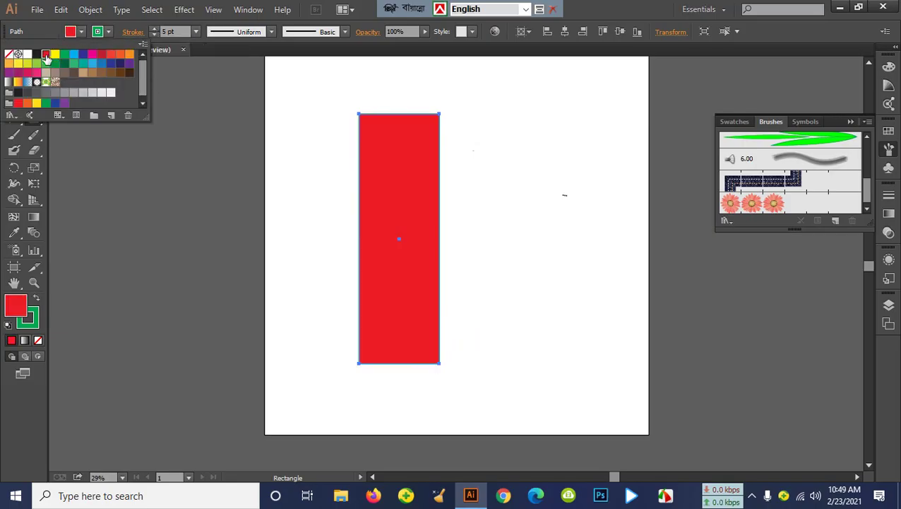
left_click(113, 37)
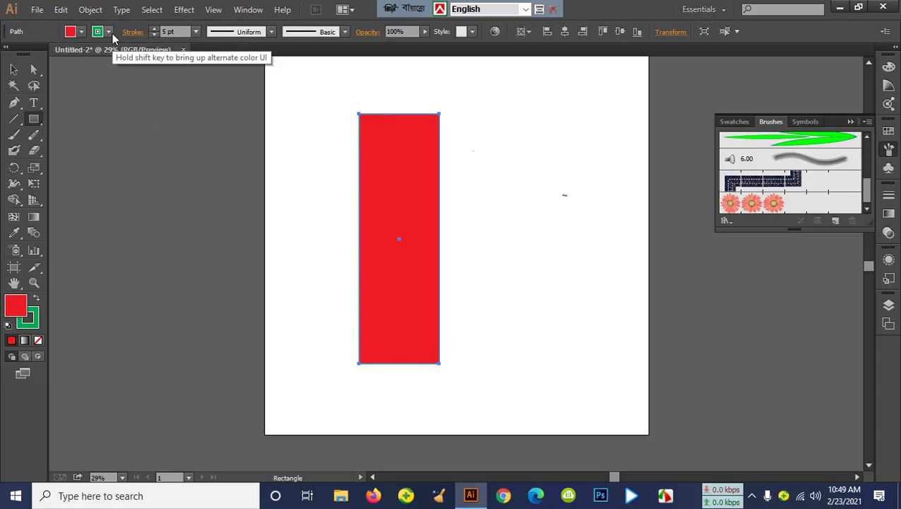
- Thicken the rectangle's green stroke to 16 pt, then 40 pt
left_click(111, 34)
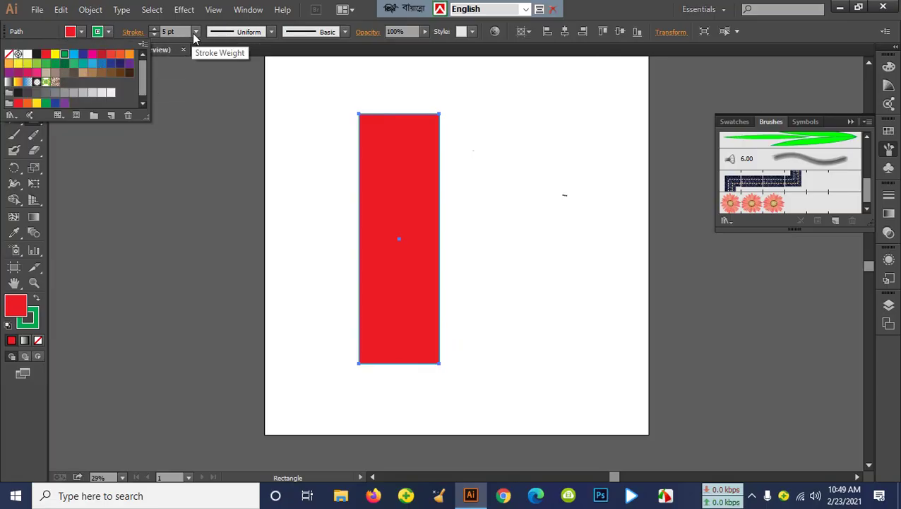
left_click(195, 38)
left_click(196, 31)
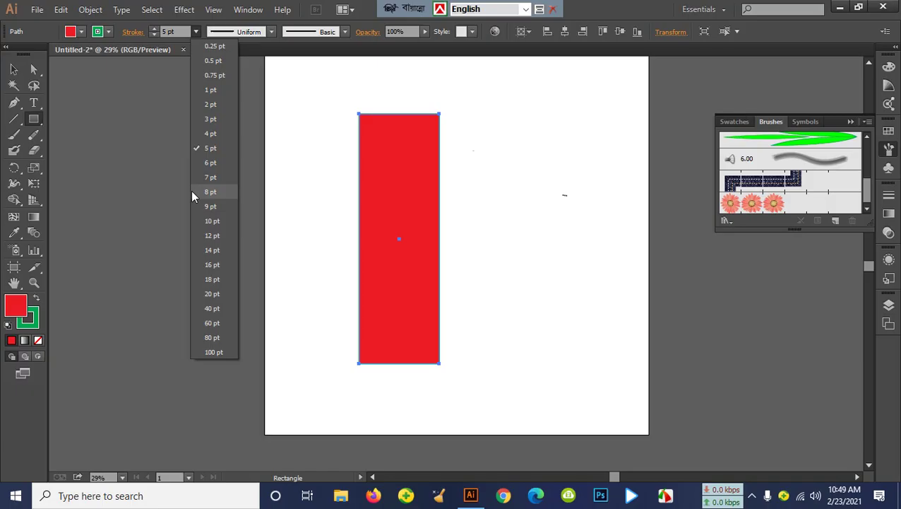
left_click(204, 266)
left_click(195, 32)
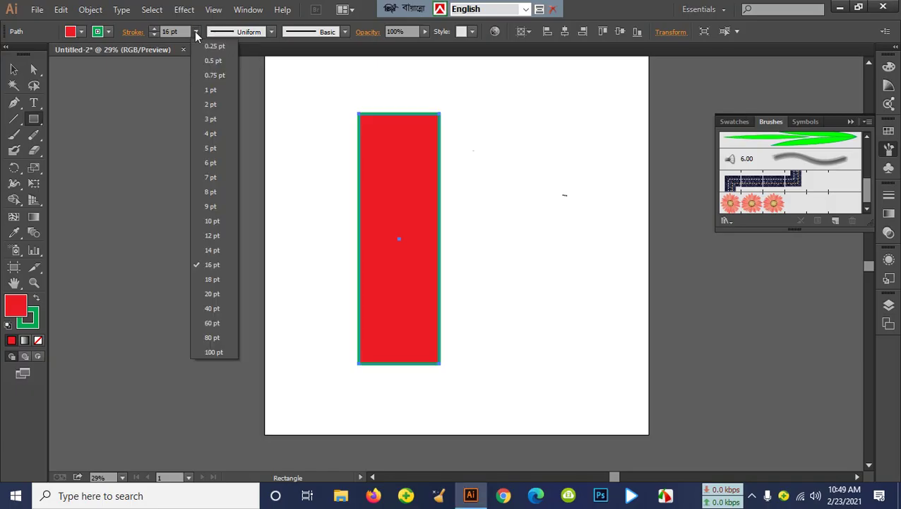
left_click(203, 313)
left_click(14, 69)
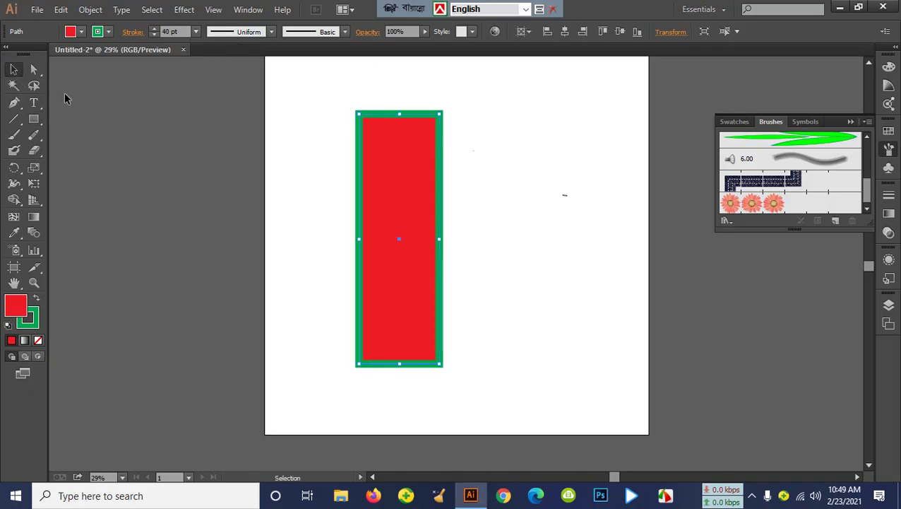
- Nudge the rectangle right, shrink the eraser with [, and erase notches and channels into its edges
left_click_drag(403, 198, 430, 192)
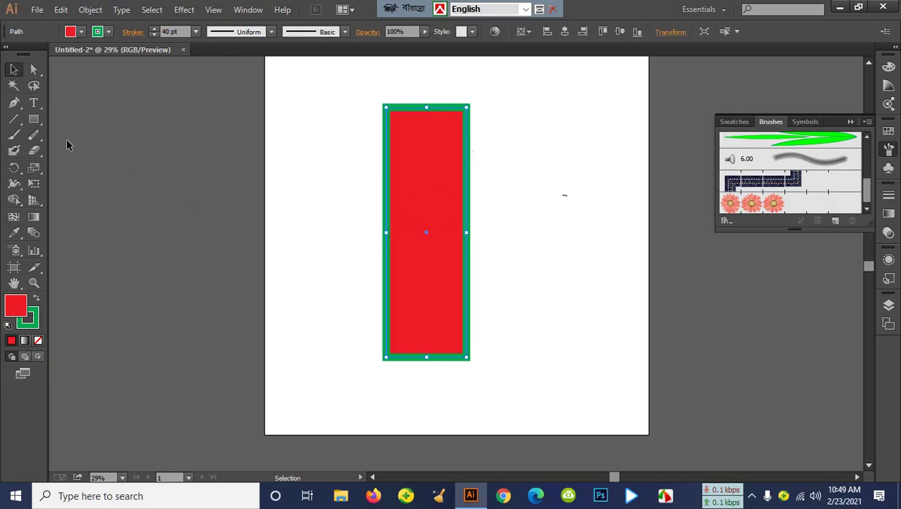
left_click_drag(34, 150, 95, 158)
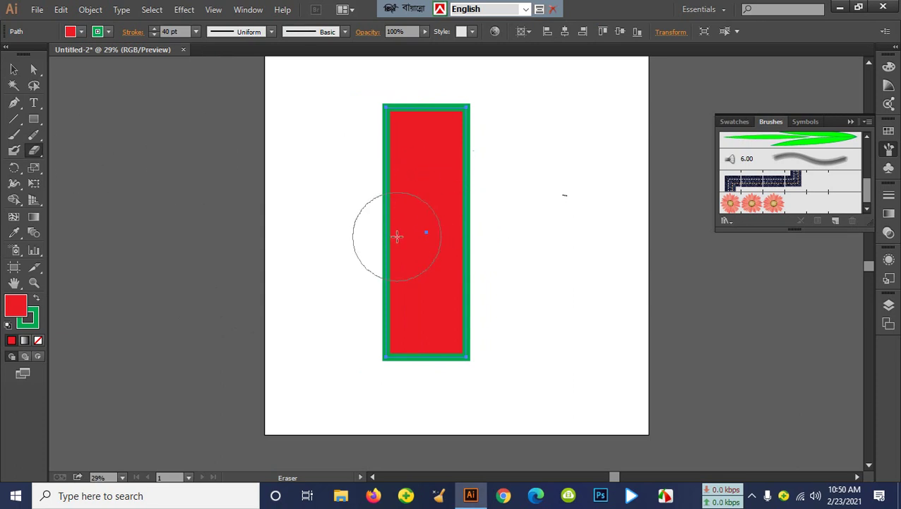
key("bracketleft")
key("bracketleft")
key("bracketleft")
key("bracketleft")
key("bracketleft")
key("bracketleft")
key("bracketleft")
key("bracketleft")
key("bracketleft")
key("bracketleft")
left_click(375, 239)
left_click_drag(382, 189, 410, 187)
mouse_move(510, 240)
left_mouse_down()
mouse_move(442, 258)
mouse_move(422, 269)
left_mouse_up()
mouse_move(389, 375)
left_mouse_down()
mouse_move(425, 299)
mouse_move(443, 278)
left_mouse_up()
- Erase more channels through the pieces, then select and delete all the fragments
left_click_drag(447, 88, 408, 149)
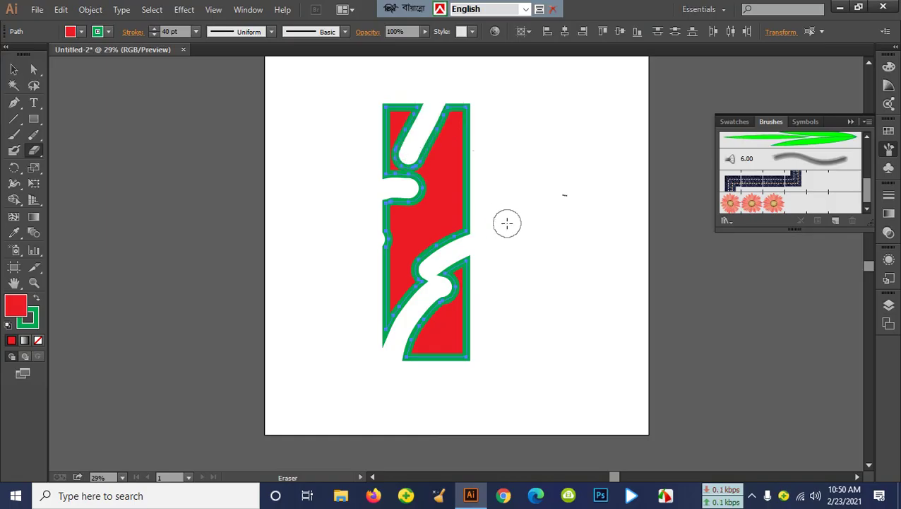
left_click_drag(375, 249, 474, 204)
mouse_move(519, 105)
left_mouse_down()
mouse_move(699, 240)
mouse_move(317, 445)
left_mouse_up()
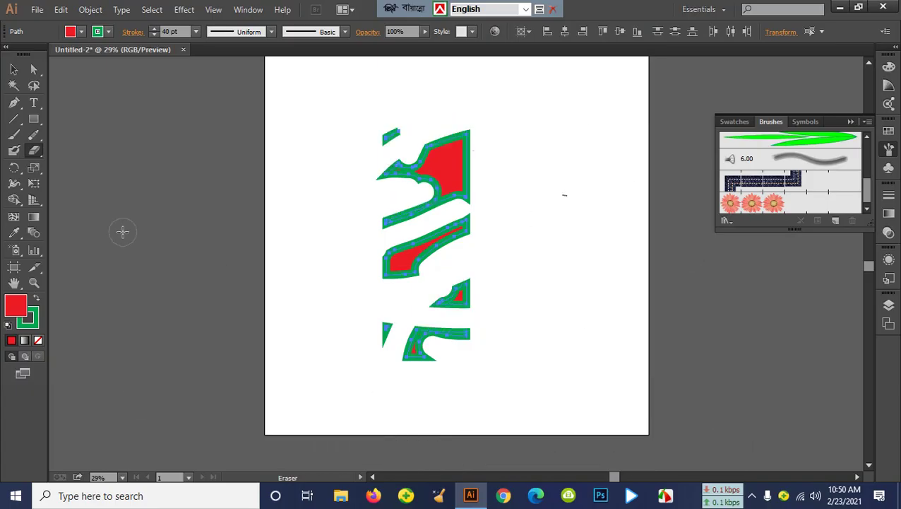
left_click_drag(396, 358, 529, 75)
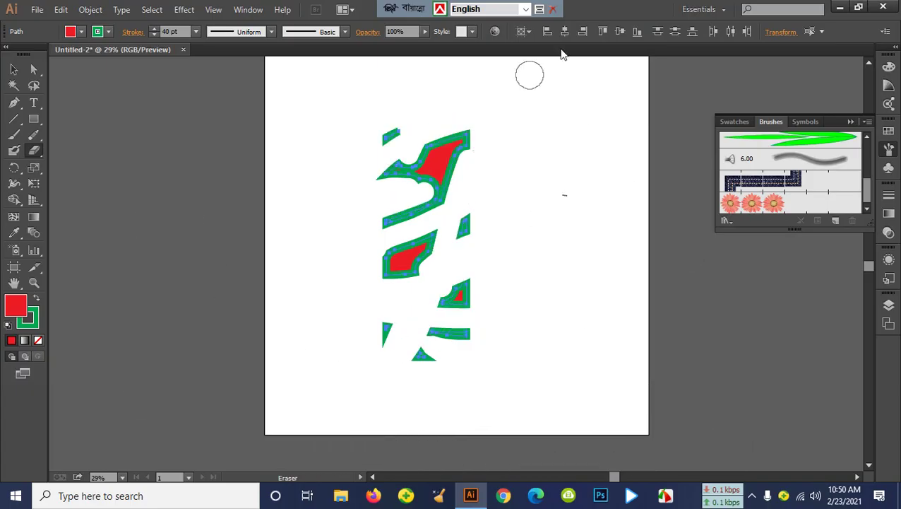
left_click_drag(399, 101, 399, 265)
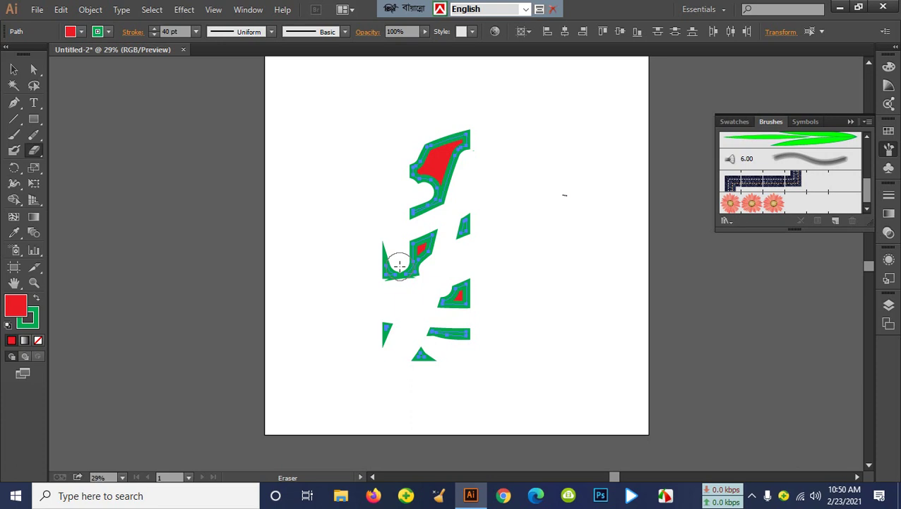
left_click(13, 69)
key("Delete")
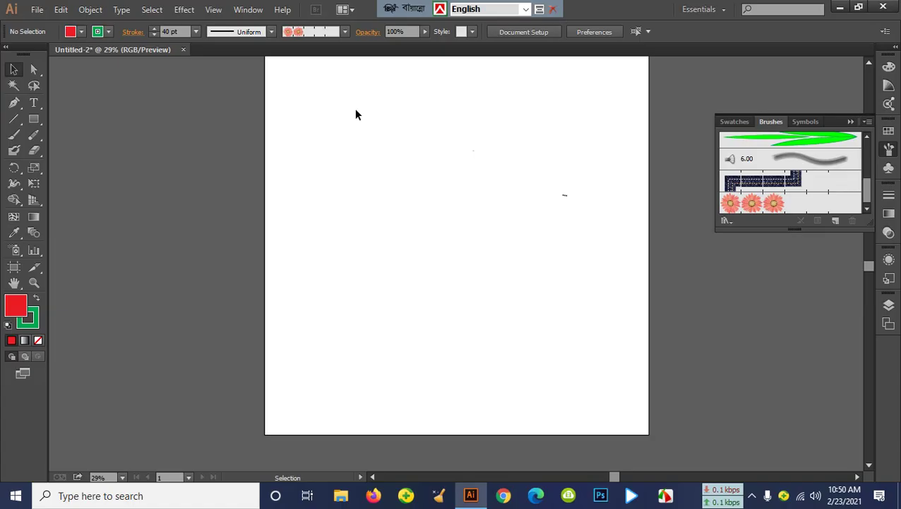
- Draw a new tall rectangle, erase a rounded notch and split it horizontally
left_click(34, 120)
mouse_move(363, 104)
left_mouse_down()
mouse_move(385, 187)
mouse_move(456, 368)
mouse_move(487, 382)
left_mouse_up()
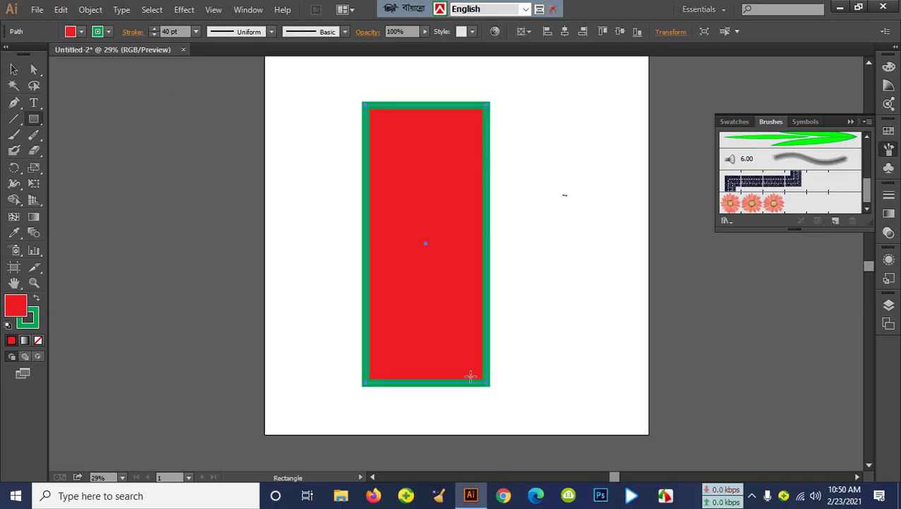
left_click(34, 150)
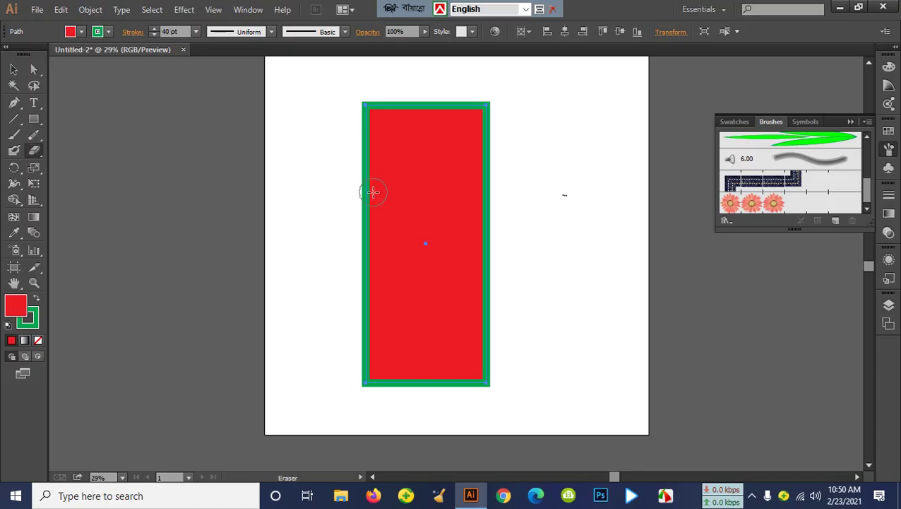
left_click_drag(507, 140, 457, 151)
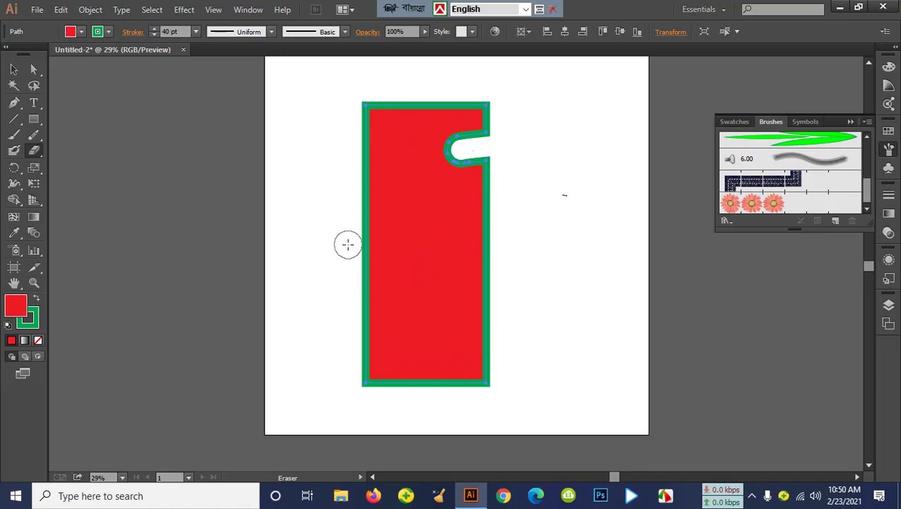
left_click_drag(347, 244, 550, 248)
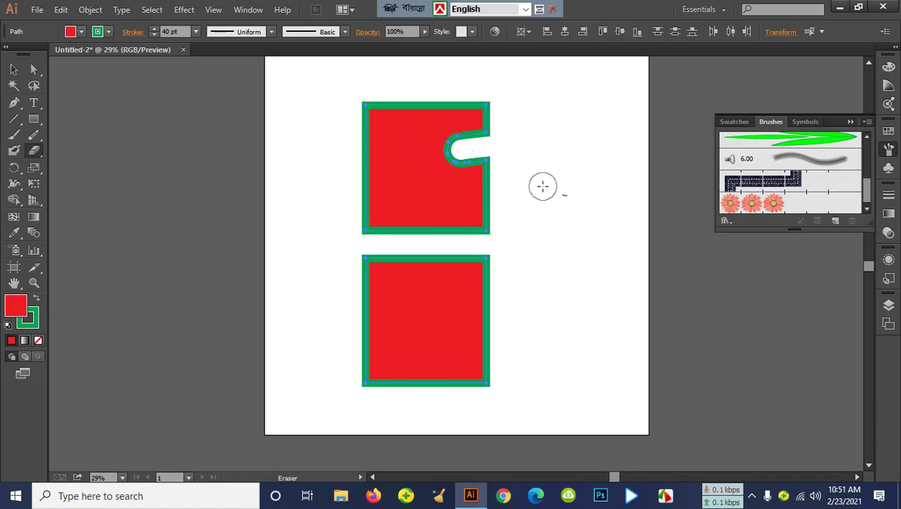
- Make further eraser cuts through the pieces, then undo them with Ctrl+Z
left_click_drag(482, 159, 291, 161)
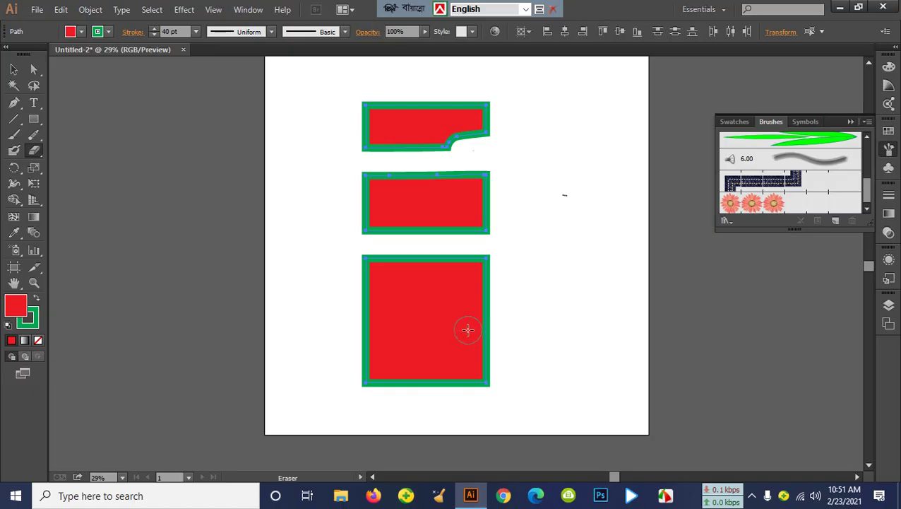
left_click_drag(354, 335, 584, 342)
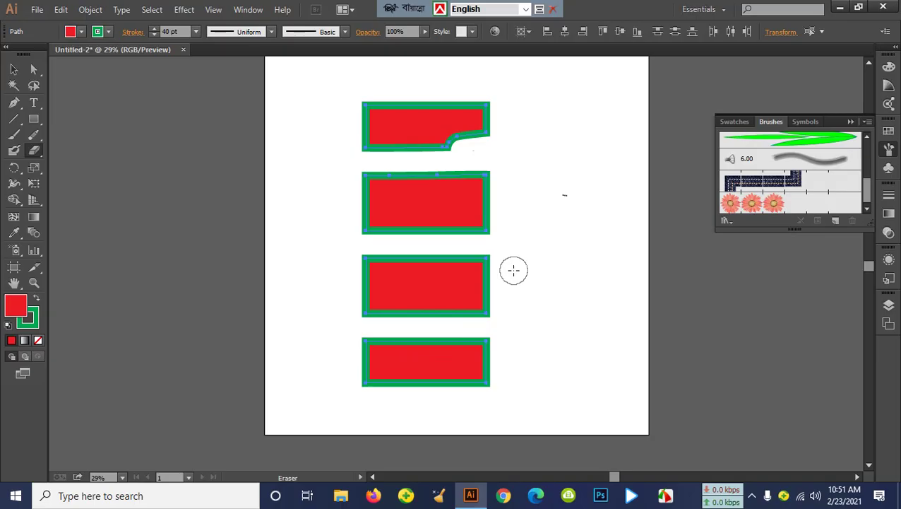
mouse_move(469, 107)
left_mouse_down()
mouse_move(433, 364)
mouse_move(423, 368)
mouse_move(417, 406)
left_mouse_up()
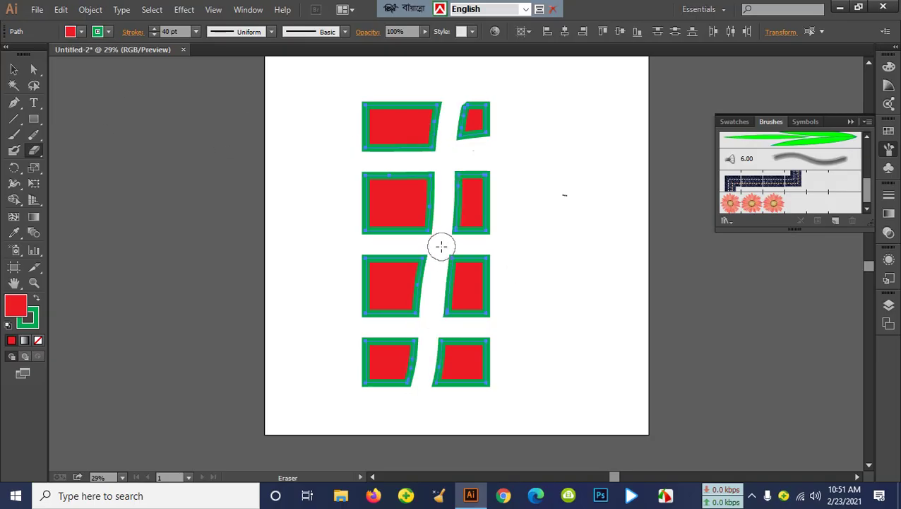
mouse_move(387, 97)
left_mouse_down()
mouse_move(384, 153)
mouse_move(481, 270)
mouse_move(446, 331)
mouse_move(442, 374)
mouse_move(391, 412)
left_mouse_up()
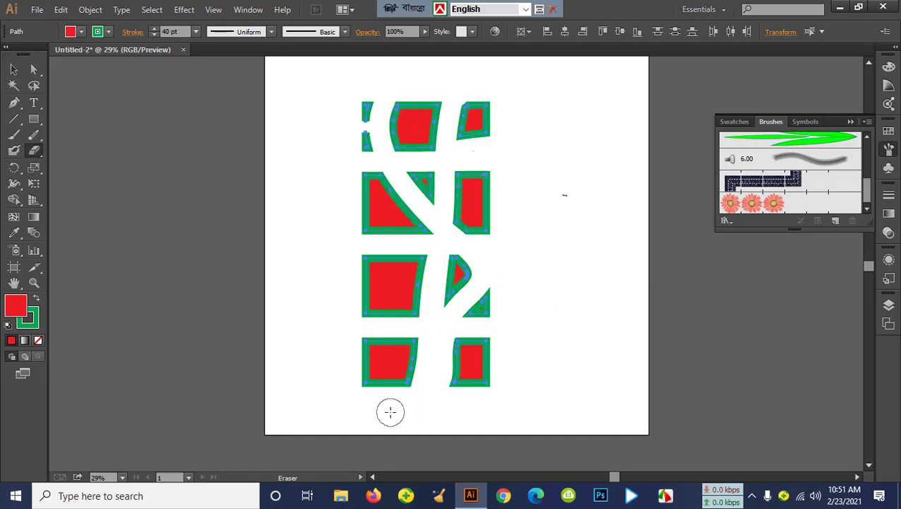
key("ctrl+z")
key("ctrl+z")
key("ctrl+z")
key("ctrl+z")
key("ctrl+z")
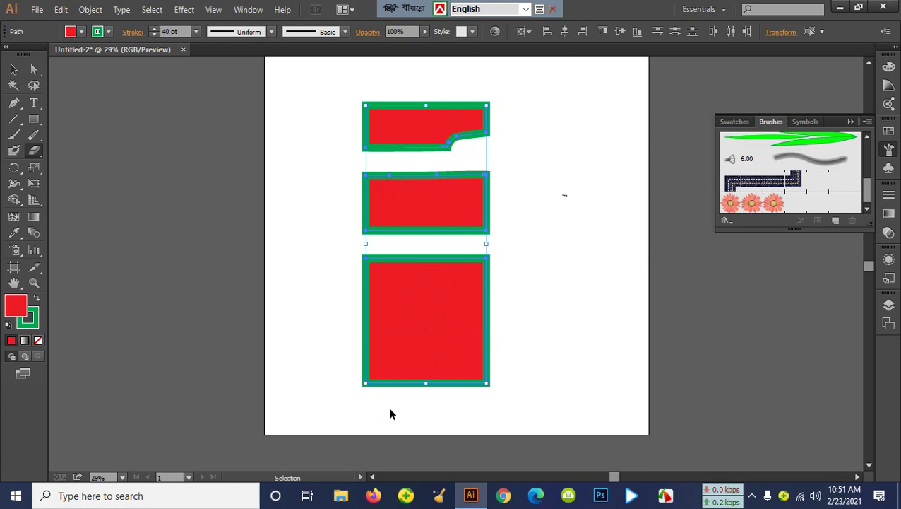
key("ctrl+z")
key("ctrl+z")
key("ctrl+z")
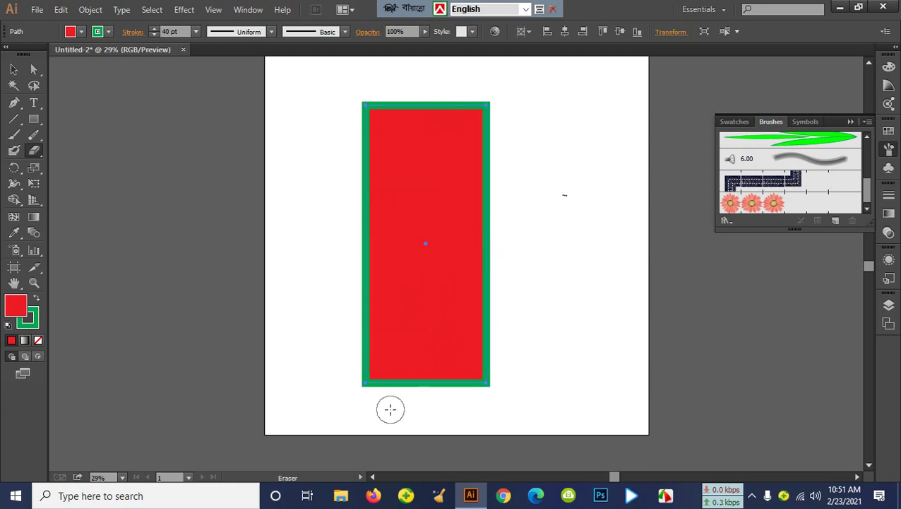
- Erase a wavy S-shaped channel from the top-left corner down through the rectangle
mouse_move(363, 100)
left_mouse_down()
mouse_move(388, 155)
mouse_move(475, 188)
mouse_move(495, 222)
mouse_move(484, 254)
mouse_move(382, 276)
mouse_move(371, 309)
mouse_move(402, 343)
mouse_move(475, 352)
mouse_move(532, 400)
left_mouse_up()
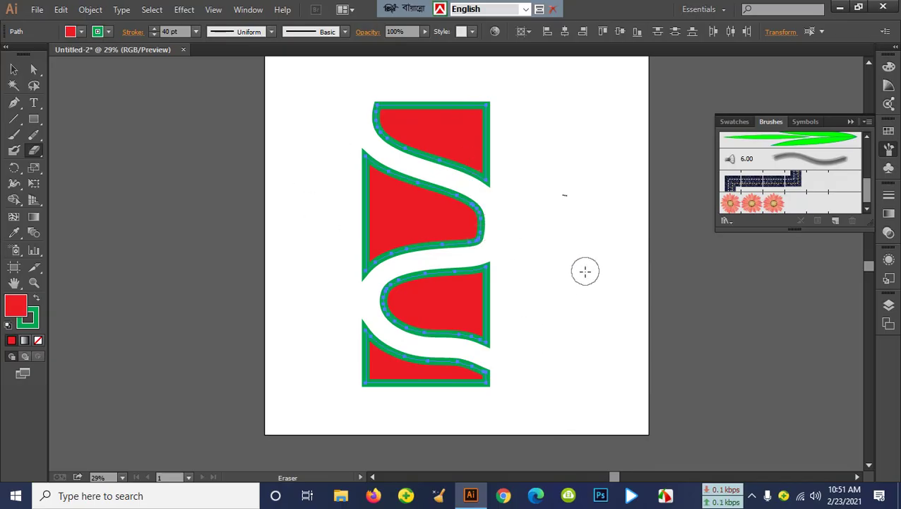
left_click(14, 69)
left_click(341, 157)
left_click_drag(314, 76, 551, 424)
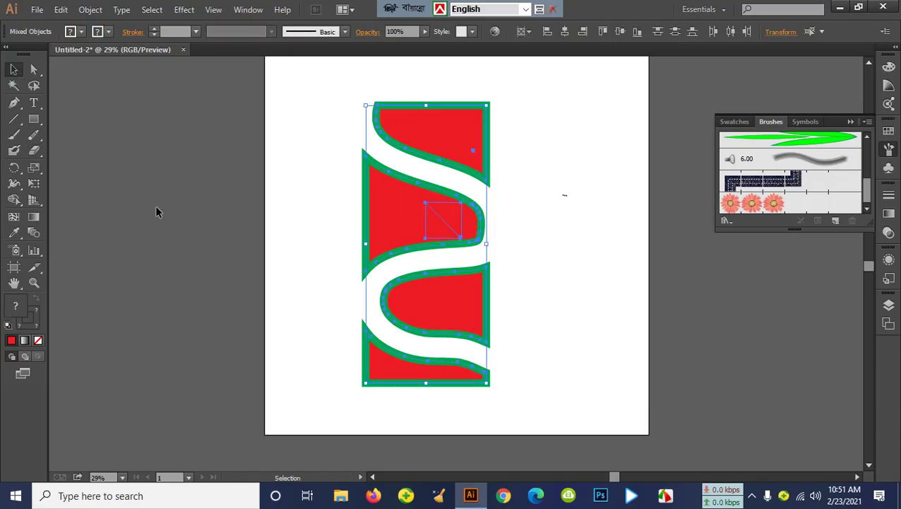
left_click(40, 151)
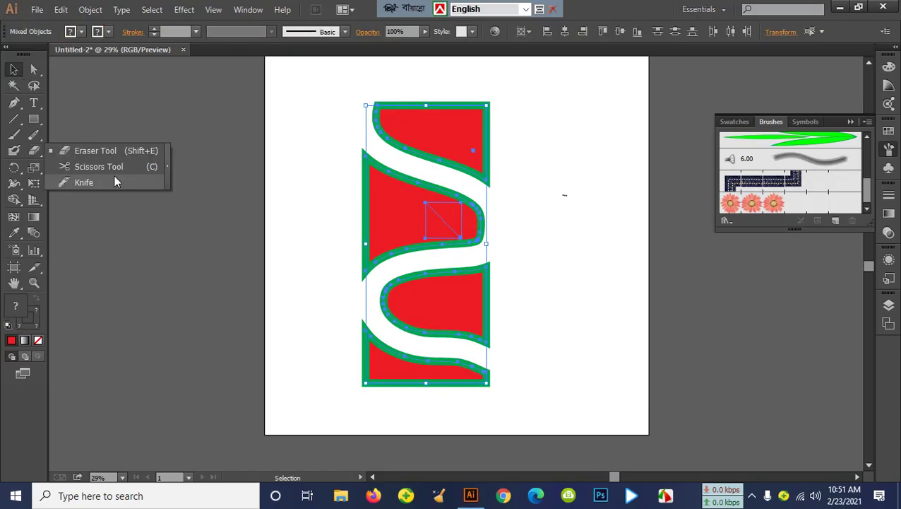
left_click(258, 107)
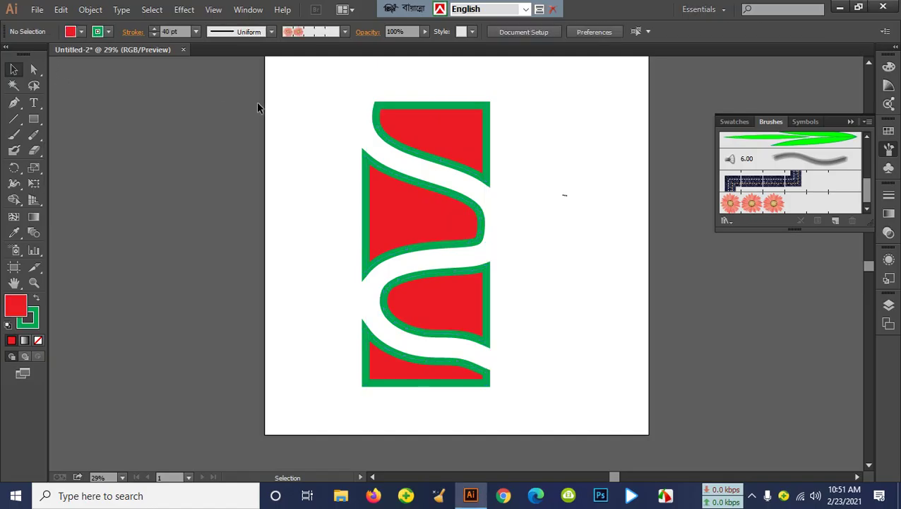
key("ctrl+z")
key("ctrl+z")
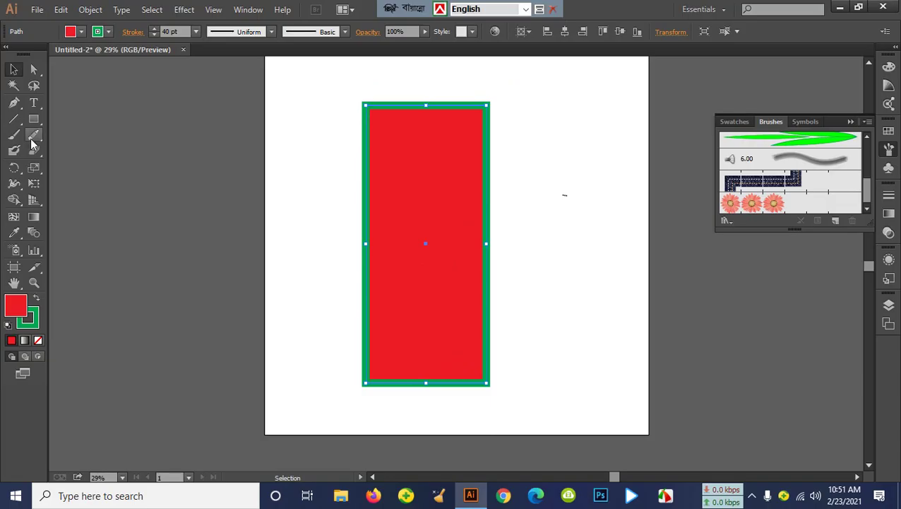
left_click_drag(36, 153, 84, 165)
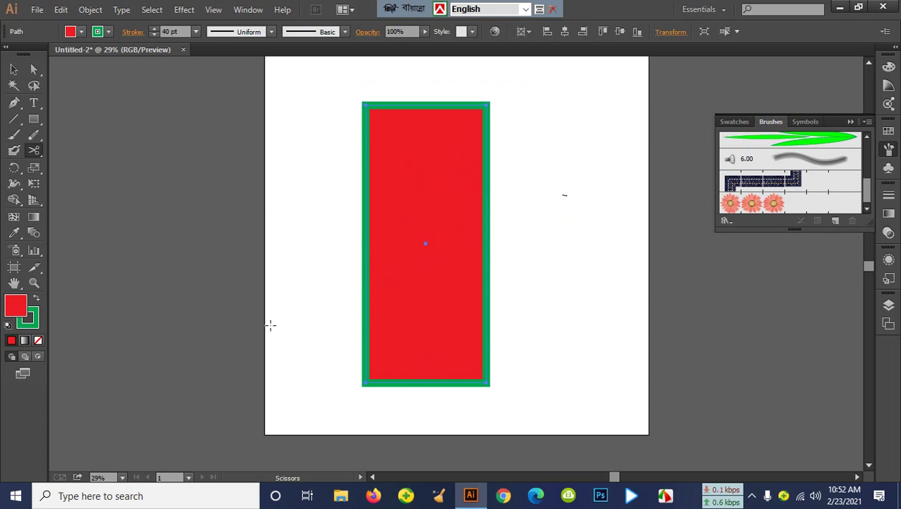
key("plus")
left_click(503, 284)
left_click(555, 267)
left_click(13, 70)
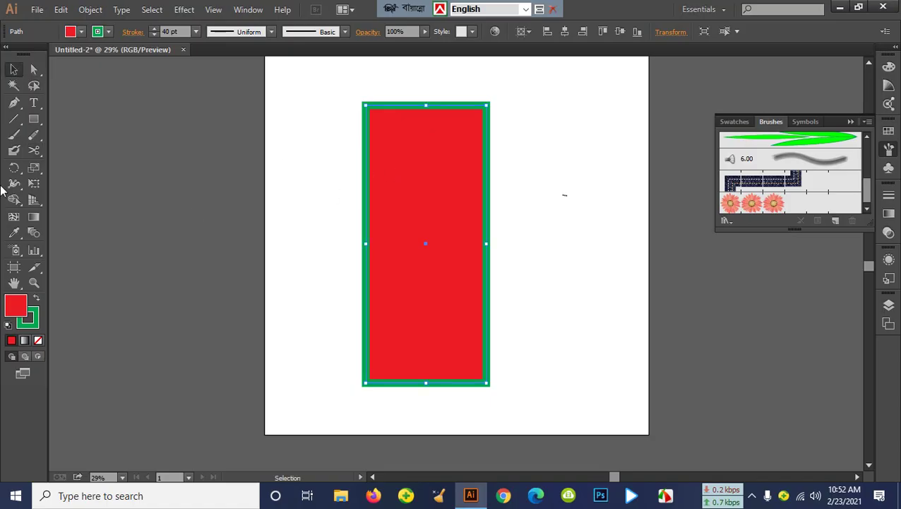
left_click(34, 150)
left_click(85, 149)
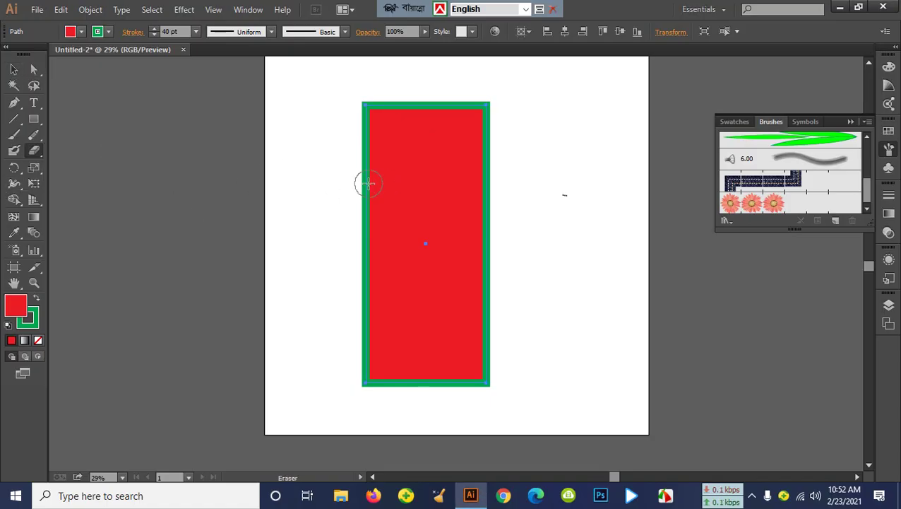
left_click_drag(354, 185, 496, 195)
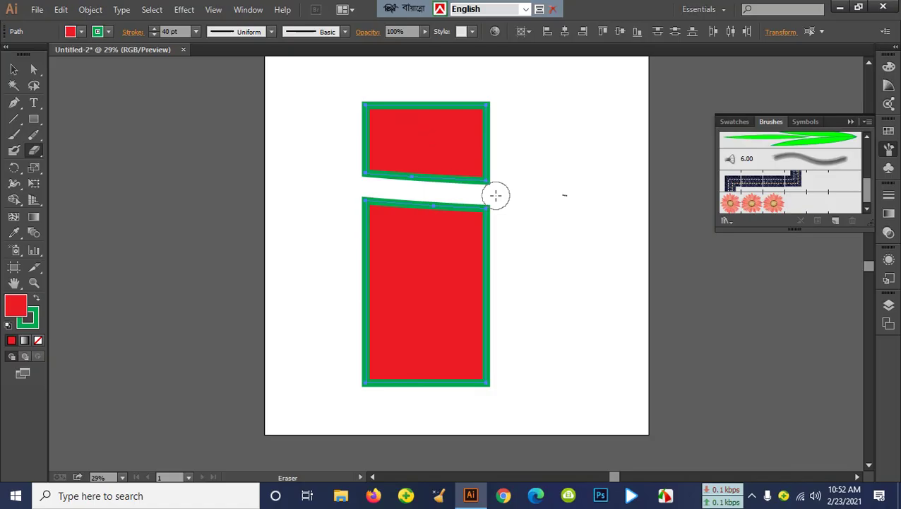
key("ctrl+z")
key("ctrl+s")
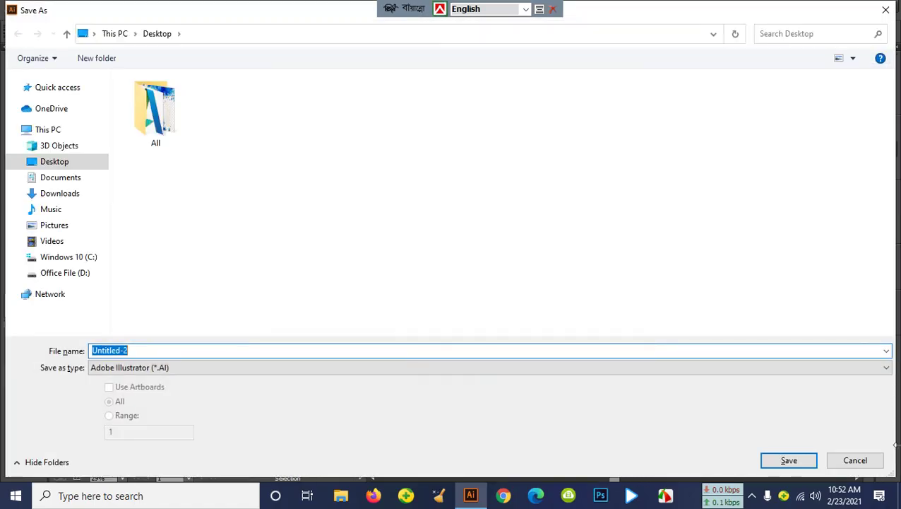
left_click(868, 460)
left_click(34, 151)
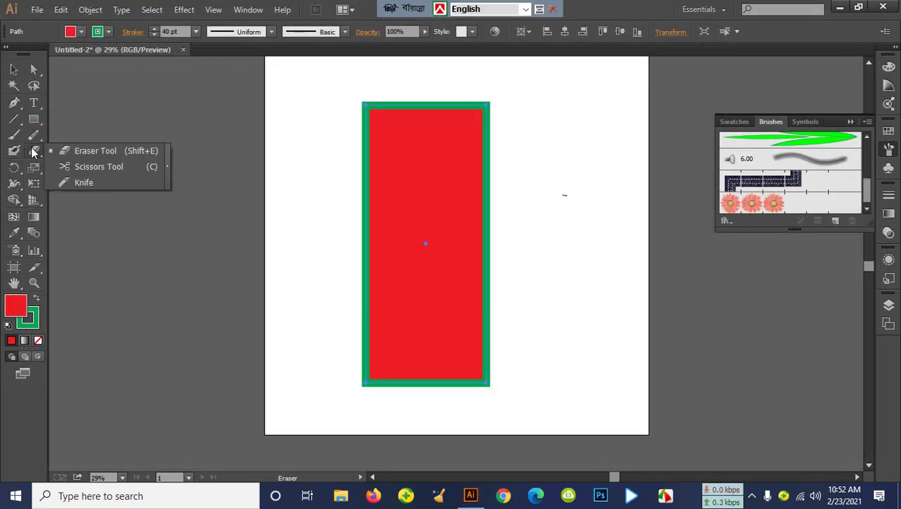
left_click(81, 167)
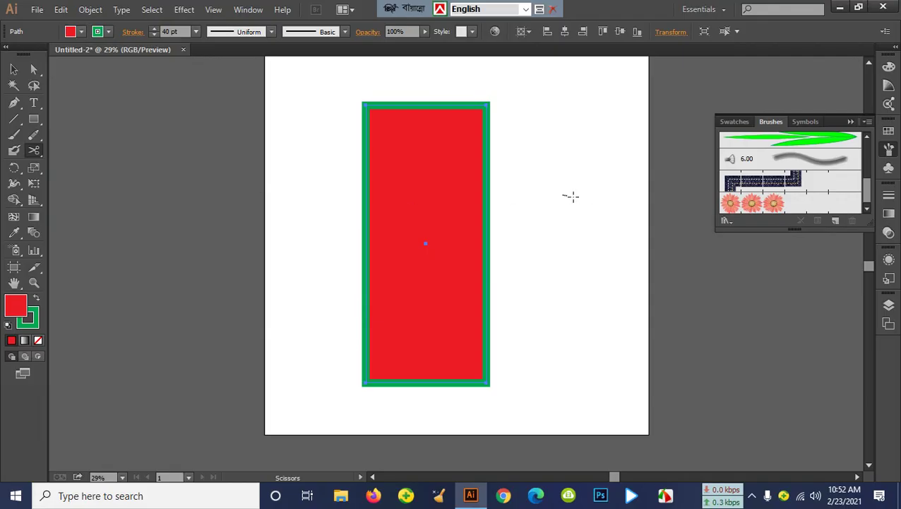
left_click(37, 153)
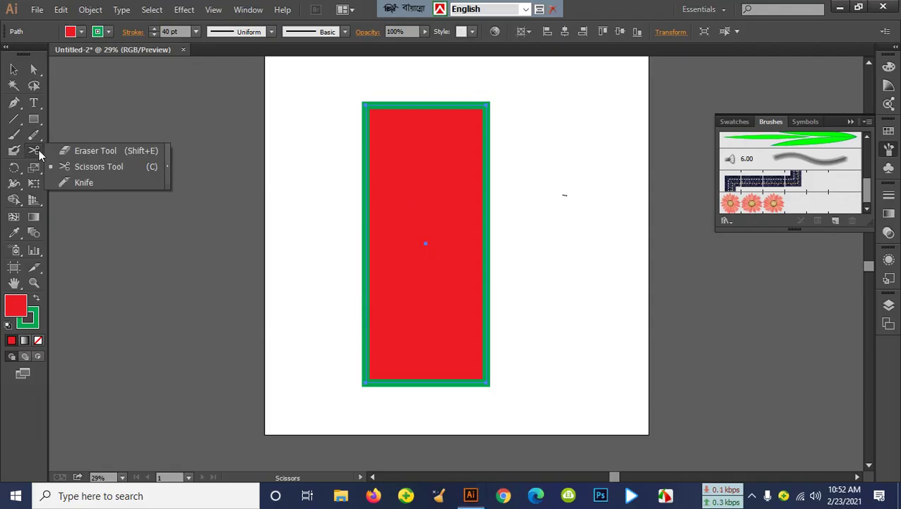
left_click(83, 182)
mouse_move(345, 206)
left_mouse_down()
mouse_move(508, 205)
mouse_move(387, 260)
mouse_move(509, 346)
left_mouse_up()
left_click_drag(506, 186, 350, 177)
left_click_drag(357, 146, 526, 136)
left_click_drag(444, 78, 448, 463)
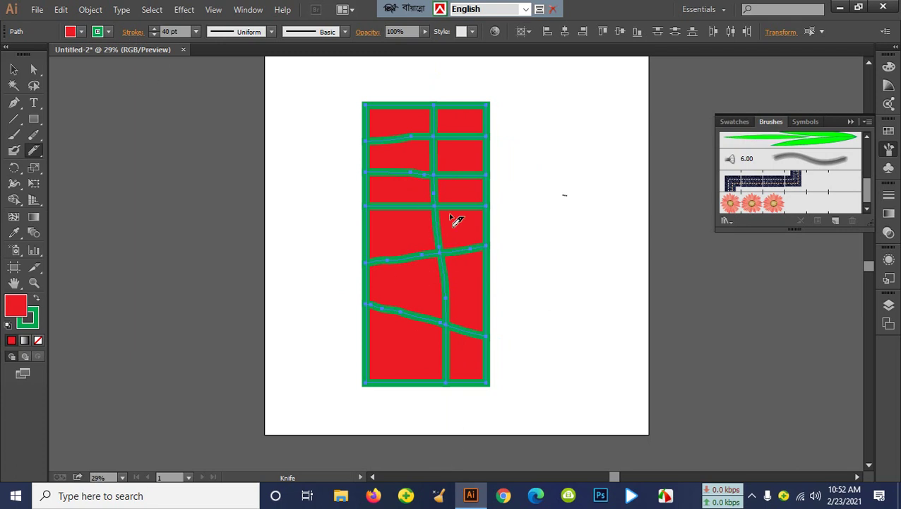
key("ctrl+z")
key("ctrl+z")
key("ctrl+z")
key("ctrl+z")
key("ctrl+z")
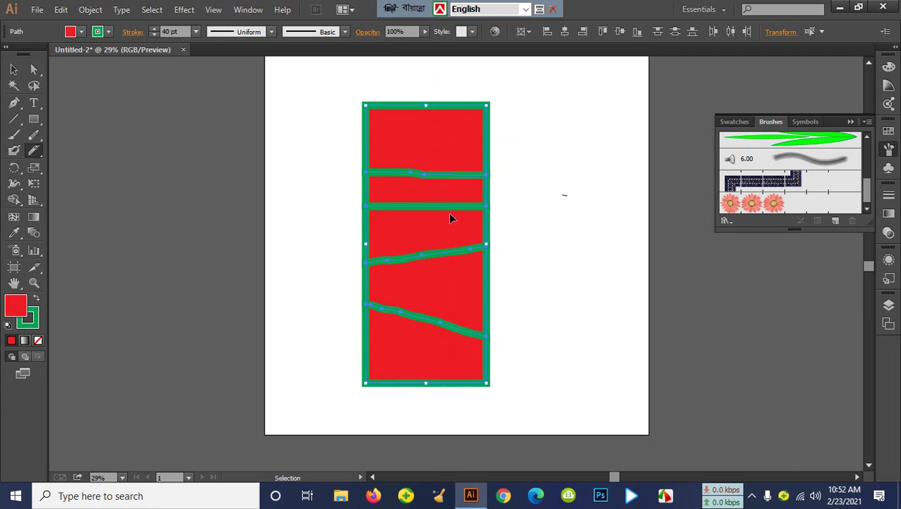
key("ctrl+z")
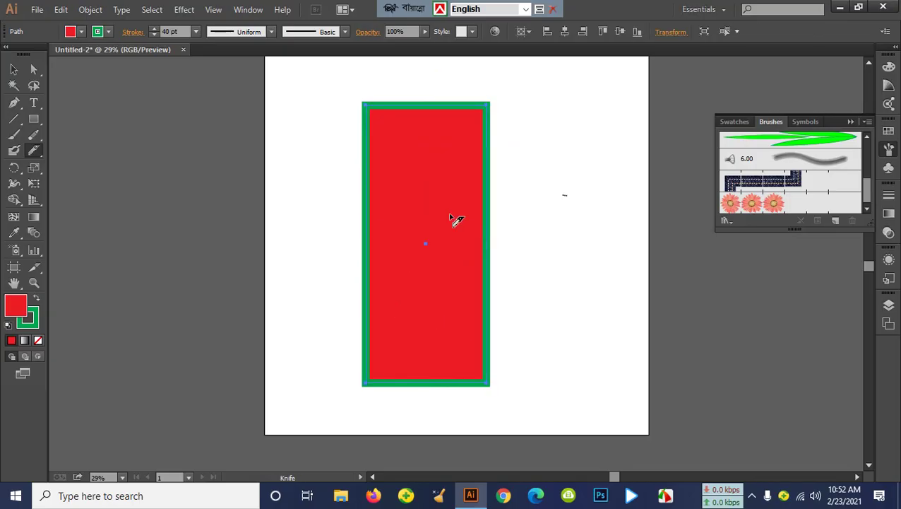
- Set the stroke to None and make two wavy Knife cuts across the rectangle
left_click(108, 31)
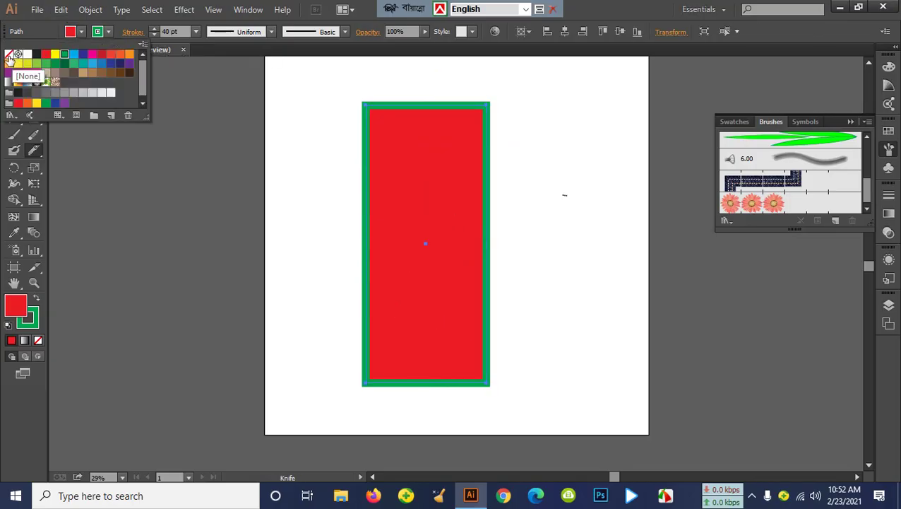
left_click(9, 53)
left_click_drag(33, 149, 82, 183)
left_click_drag(354, 211, 580, 235)
left_click_drag(519, 269, 338, 295)
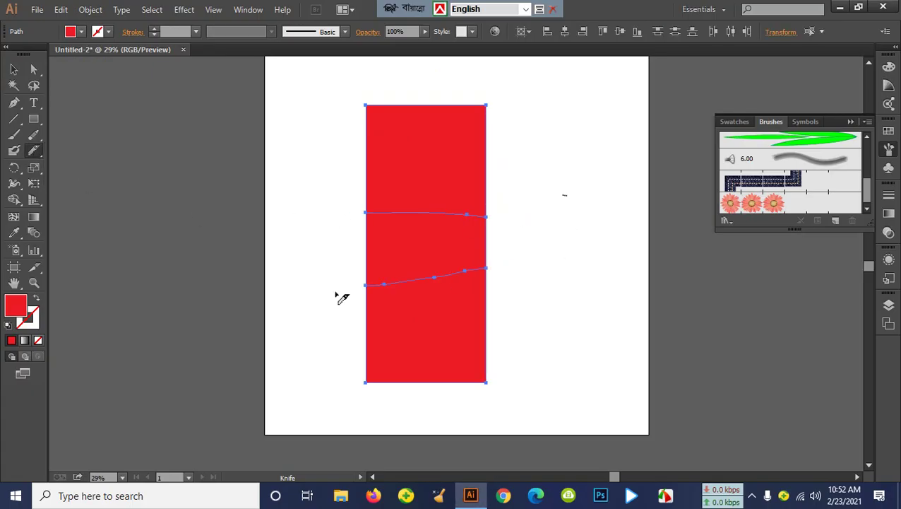
- Select the cut rectangle and nudge it back into place
left_click(14, 68)
left_click(399, 178)
left_click_drag(399, 178, 414, 143)
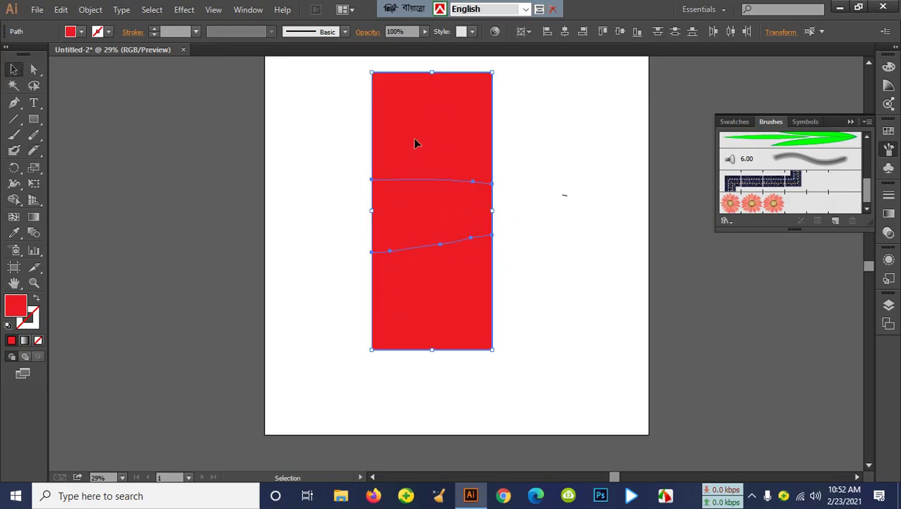
left_click_drag(453, 233, 447, 270)
right_click(457, 184)
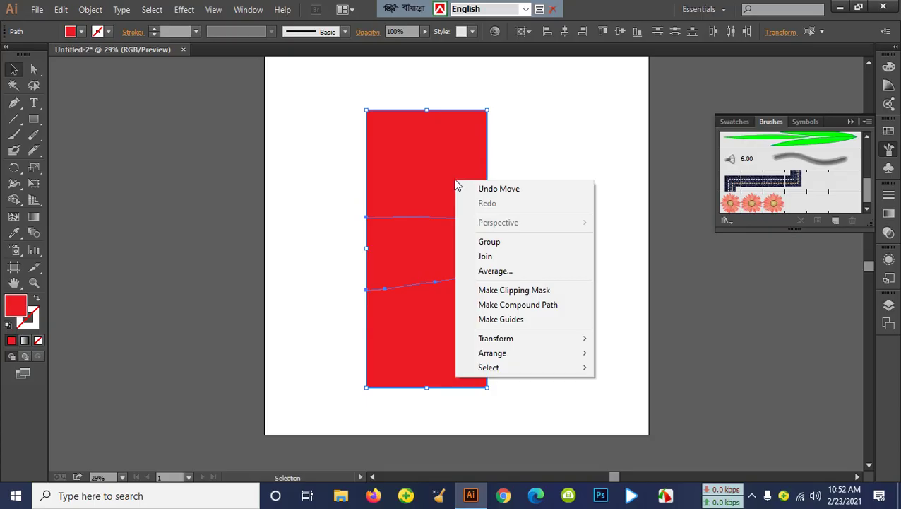
left_click(443, 166)
mouse_move(437, 164)
left_mouse_down()
mouse_move(468, 153)
mouse_move(444, 166)
left_mouse_up()
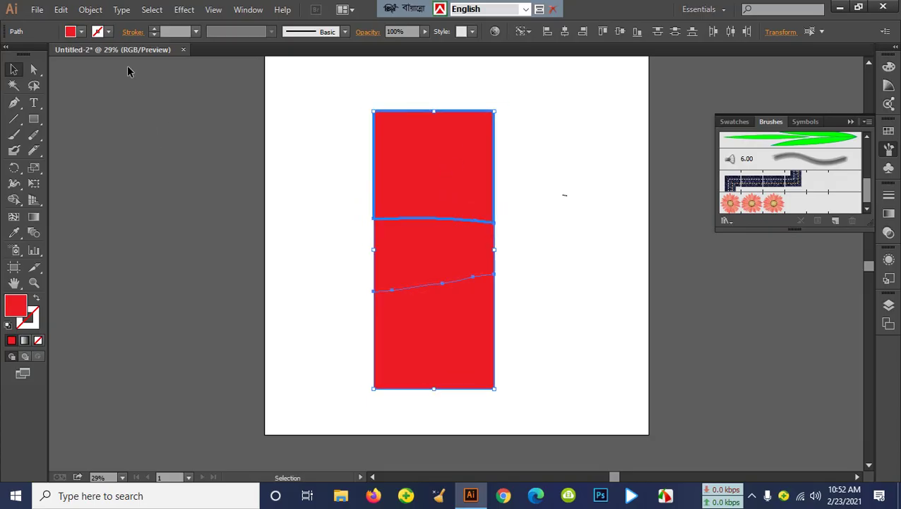
left_click(90, 10)
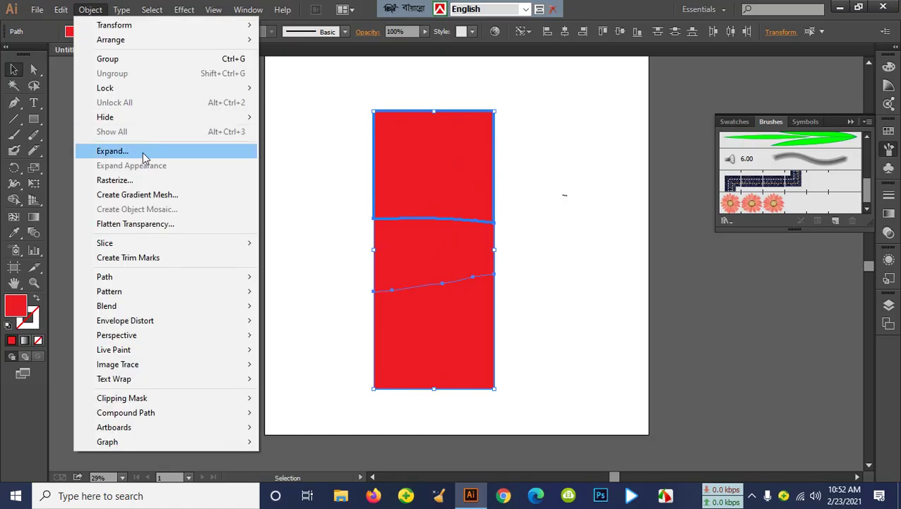
key("Escape")
- Drag the top piece up-right, the middle piece left and the bottom piece right
left_click(606, 220)
left_click_drag(459, 177, 538, 152)
left_click_drag(451, 245, 348, 223)
left_click_drag(435, 338, 520, 355)
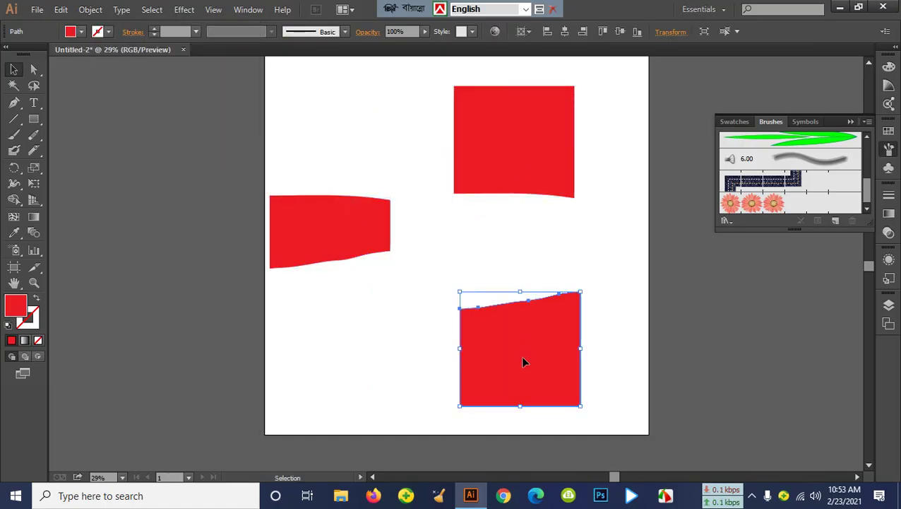
left_click(382, 368)
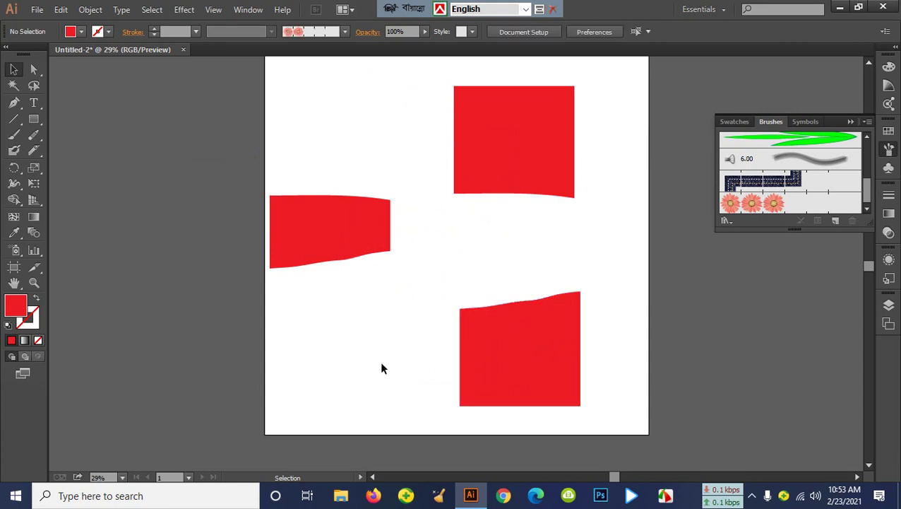
- Rearrange the red pieces: left piece up, top-right piece down, bottom piece left
left_click_drag(348, 238, 394, 178)
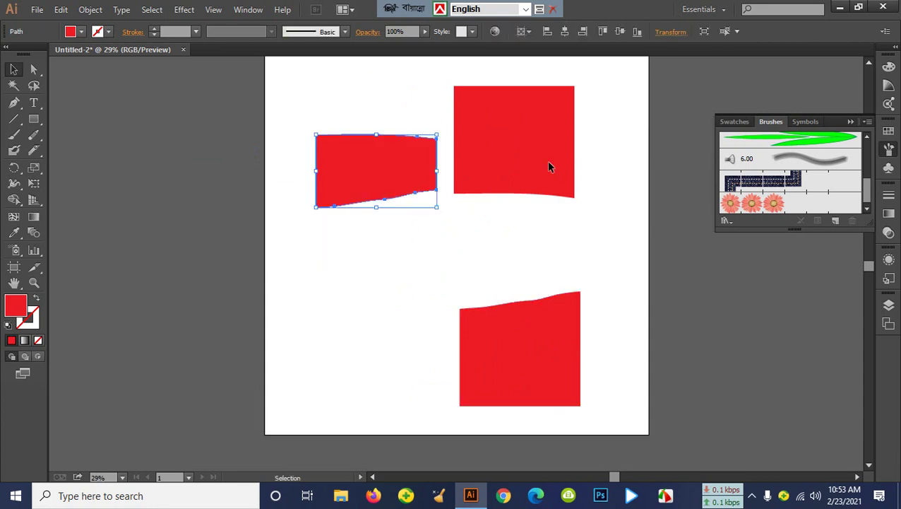
left_click_drag(550, 167, 611, 185)
left_click_drag(392, 176, 365, 151)
left_click_drag(543, 183, 489, 203)
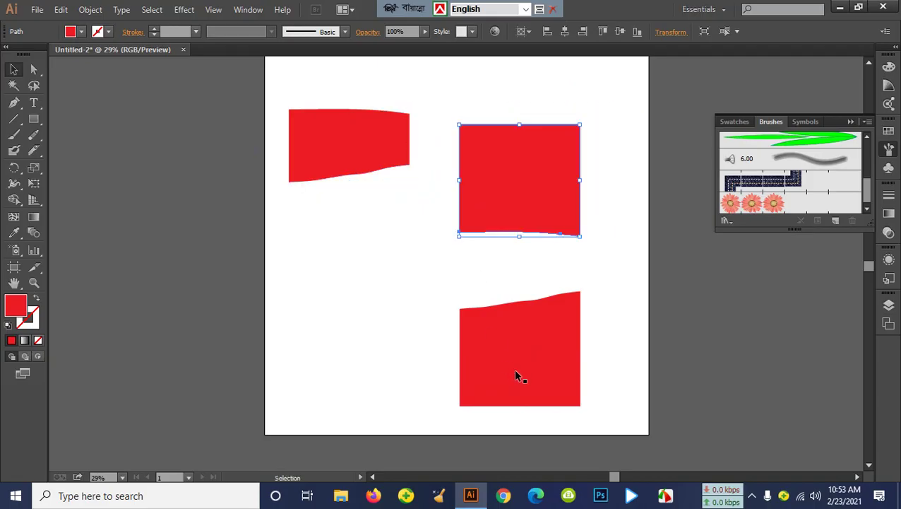
left_click_drag(517, 376, 424, 367)
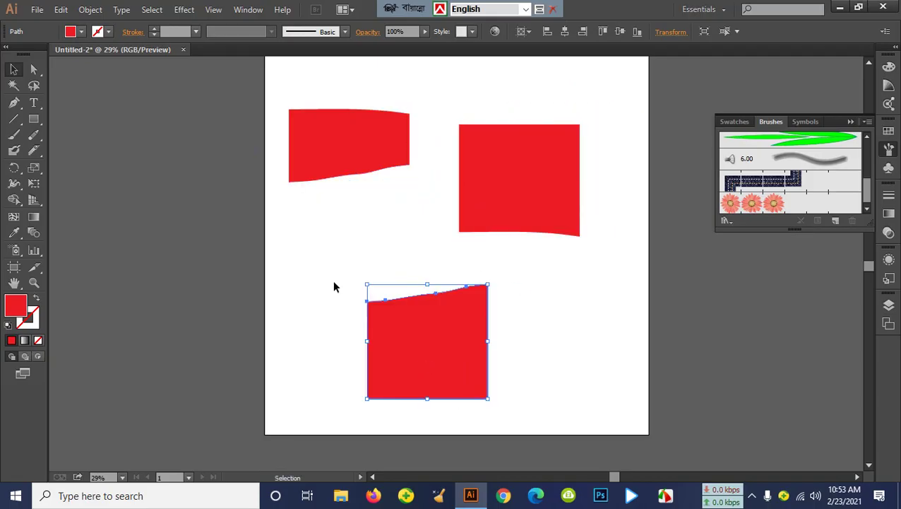
- Cut the upper-left piece diagonally with the Scissors and move the lower wedge down
left_click(34, 155)
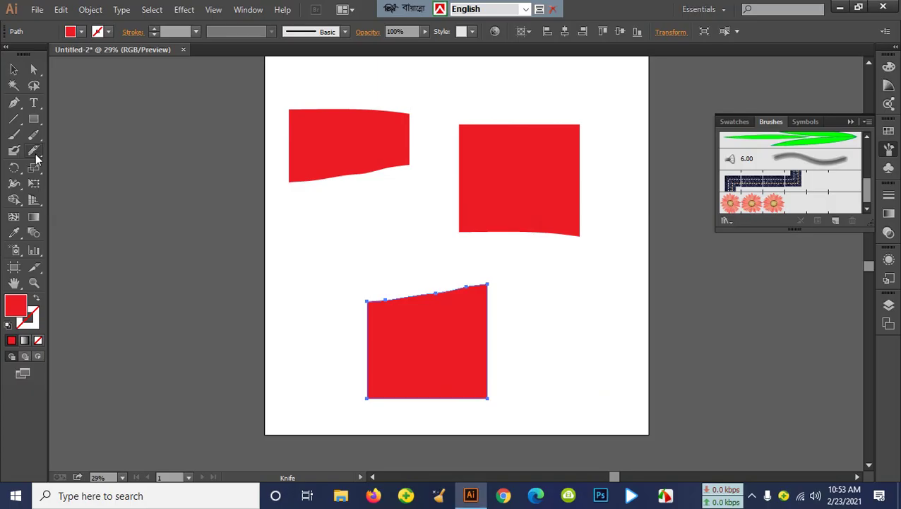
left_click(36, 156)
mouse_move(37, 154)
left_mouse_down()
mouse_move(68, 153)
mouse_move(79, 165)
left_mouse_up()
left_click(368, 112)
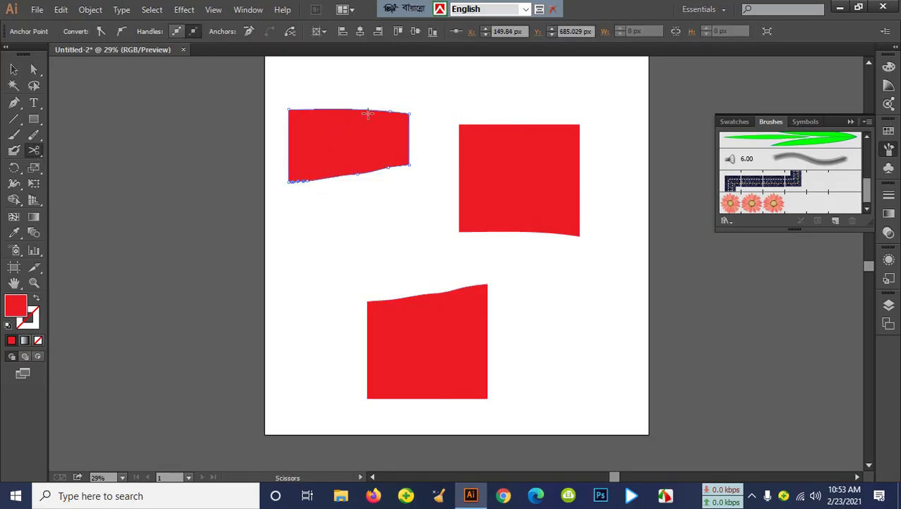
left_click(391, 111)
left_click(295, 182)
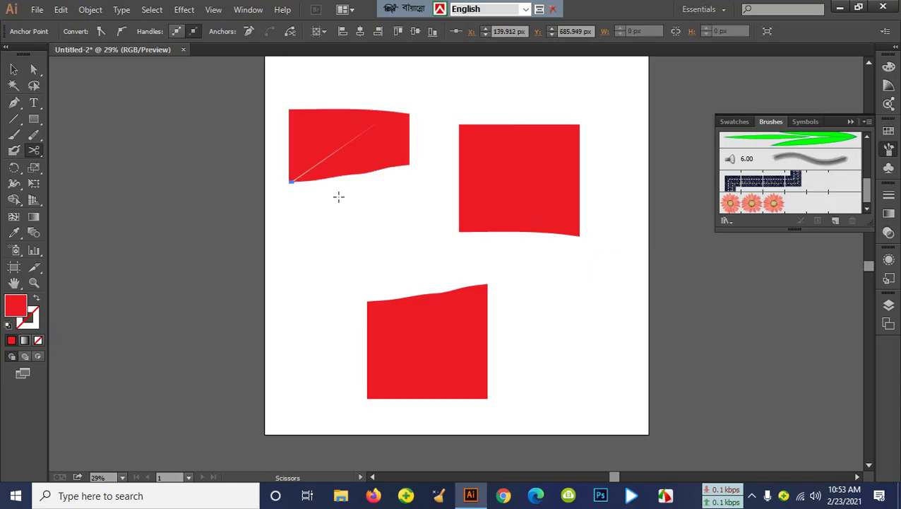
left_click(16, 70)
left_click_drag(380, 163, 358, 258)
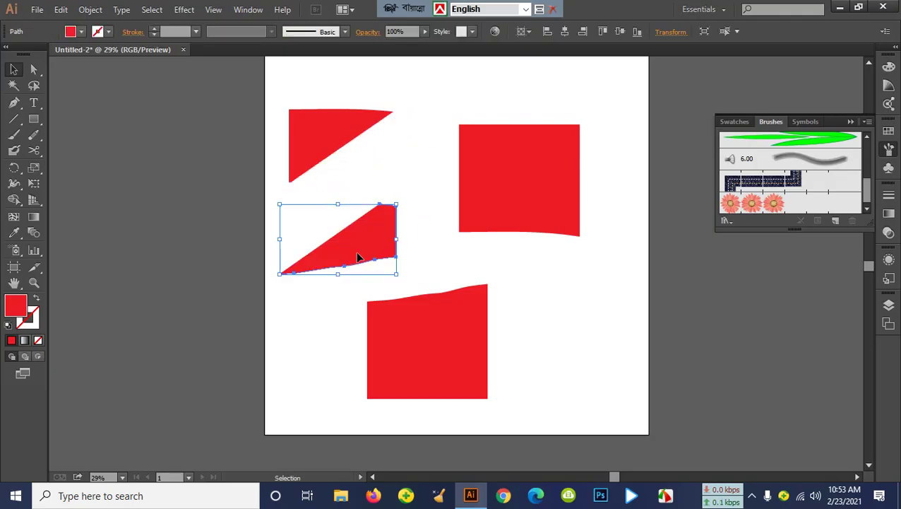
- Cut the right red square's path at its bottom-right corner with the Scissors
left_click(561, 174)
left_click(33, 150)
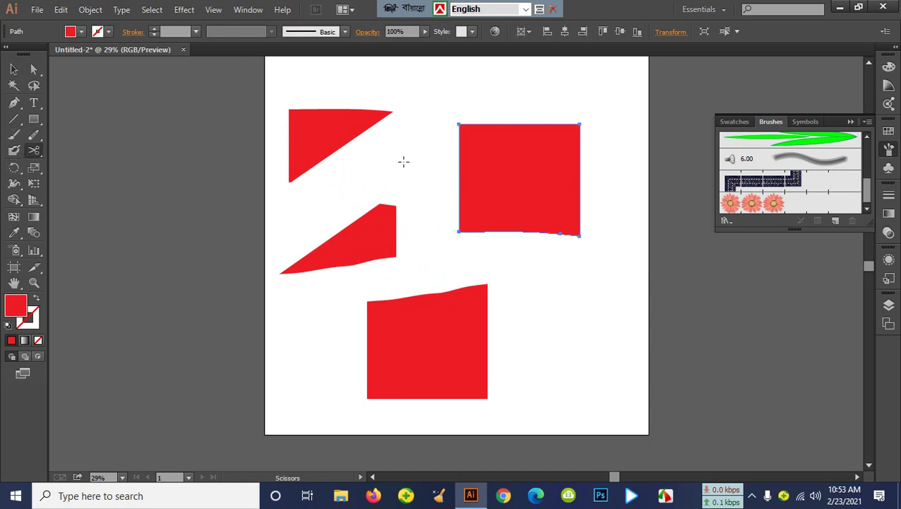
left_click(580, 235)
- Cut the square at its top-left corner and pull its two triangles apart
left_click(459, 125)
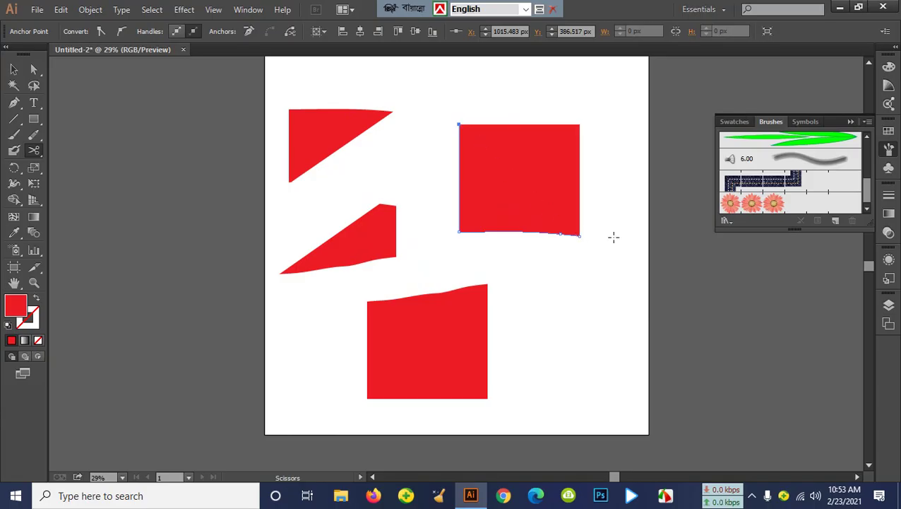
key("v")
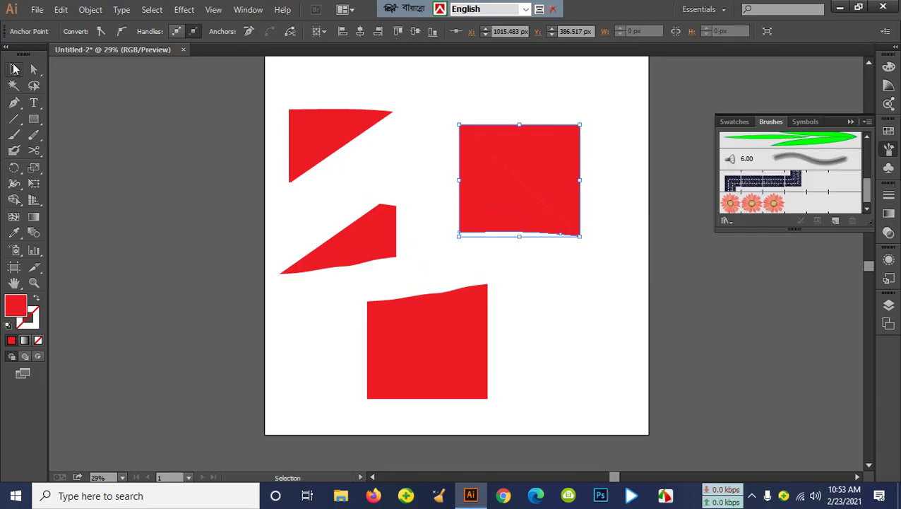
left_click_drag(520, 219, 490, 247)
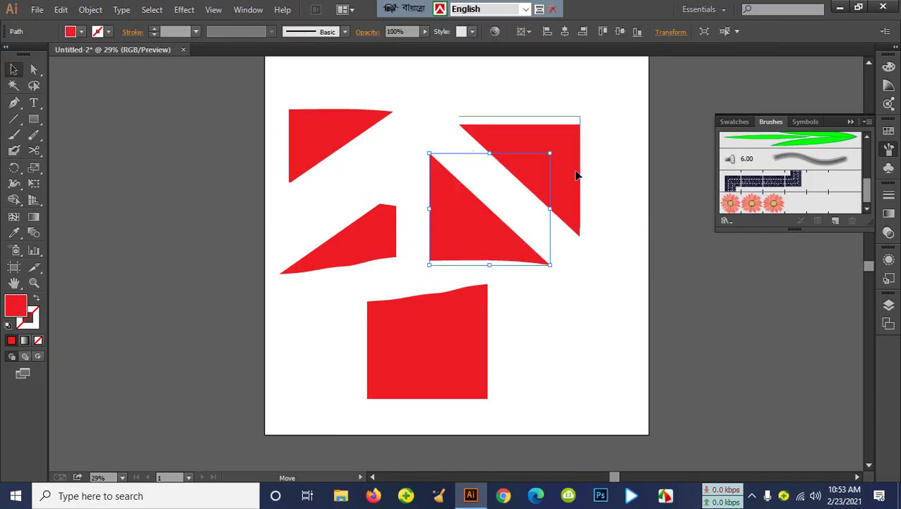
left_click_drag(577, 173, 599, 144)
- Slice through the red shapes with the Knife and move the middle triangle up-left
left_click(38, 154)
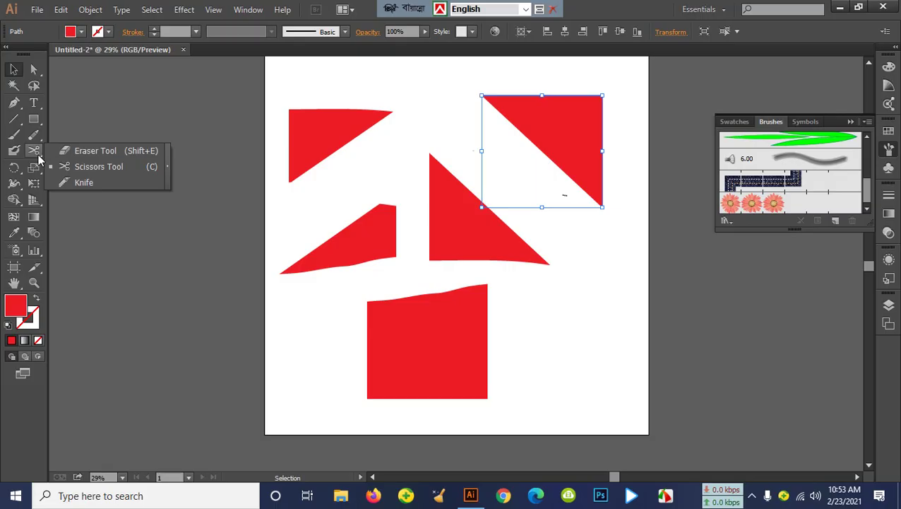
left_click(73, 183)
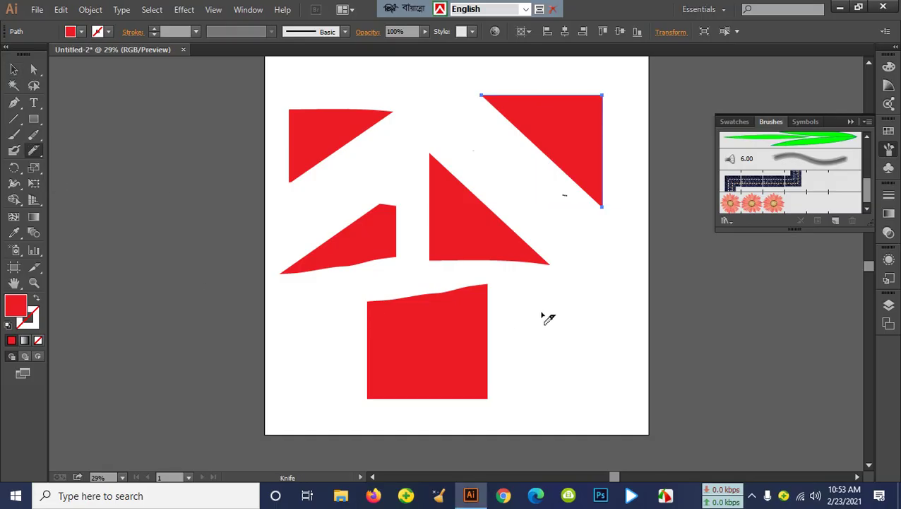
left_click_drag(513, 196, 394, 308)
key("v")
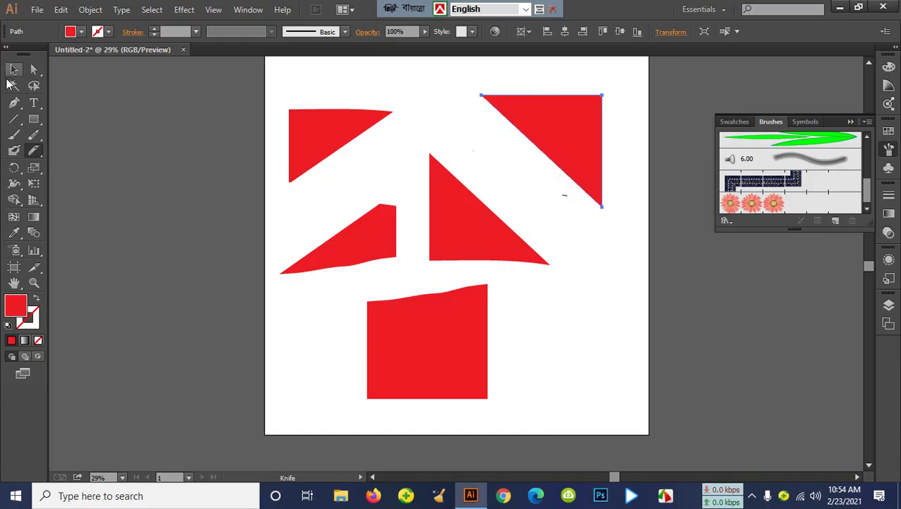
left_click_drag(523, 278, 474, 224)
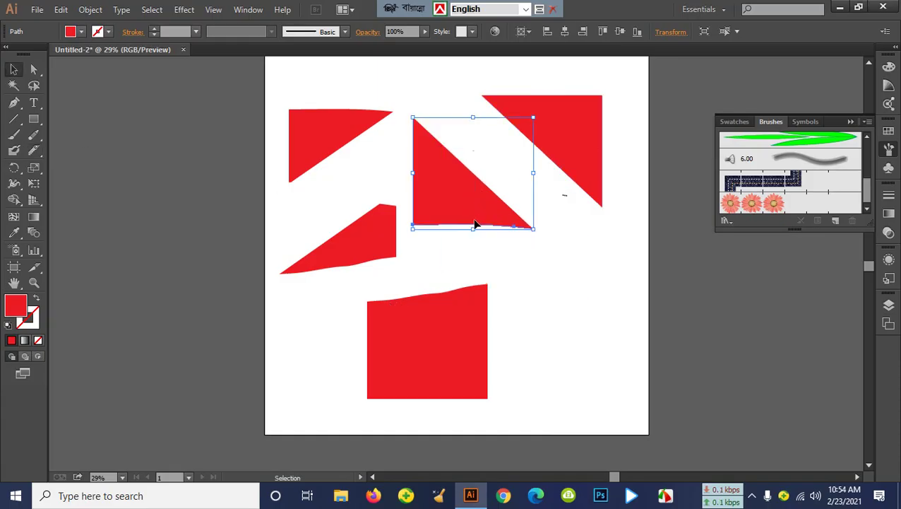
- Reposition the middle triangle, settling it slightly lower
left_click(90, 9)
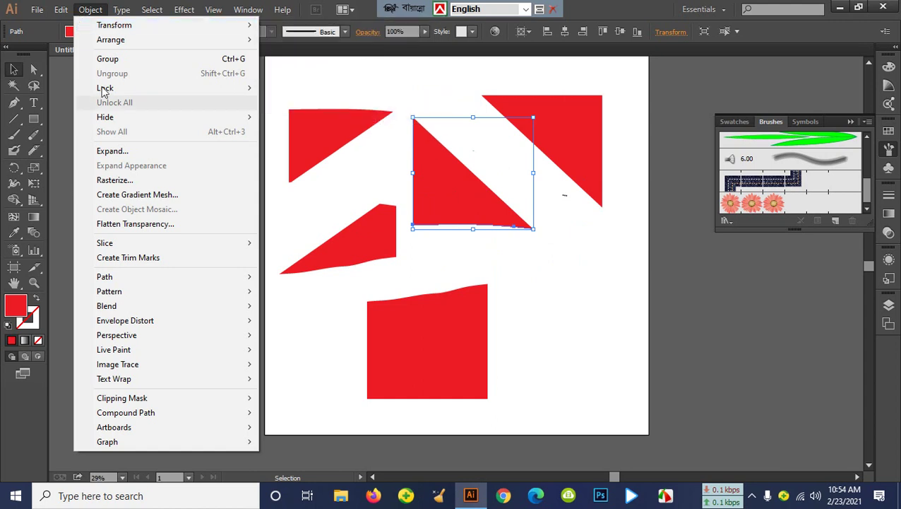
key("Escape")
left_click_drag(477, 207, 481, 180)
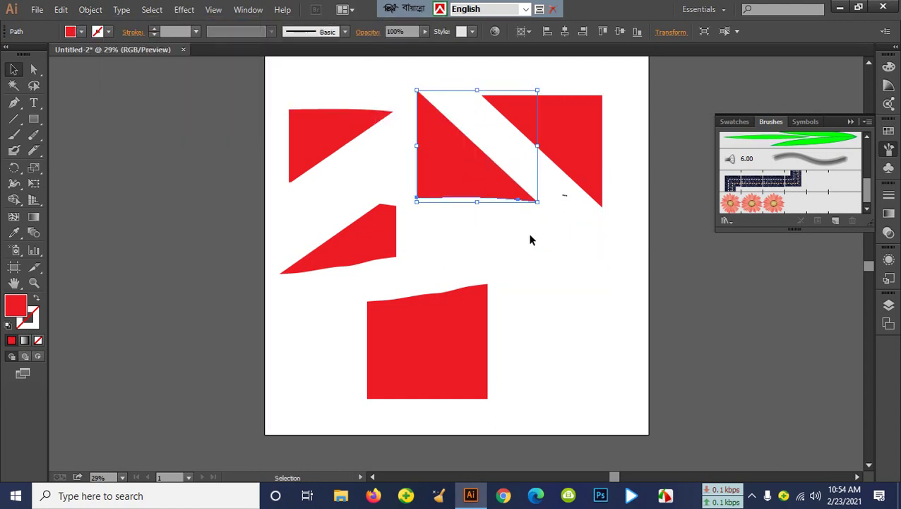
left_click(90, 9)
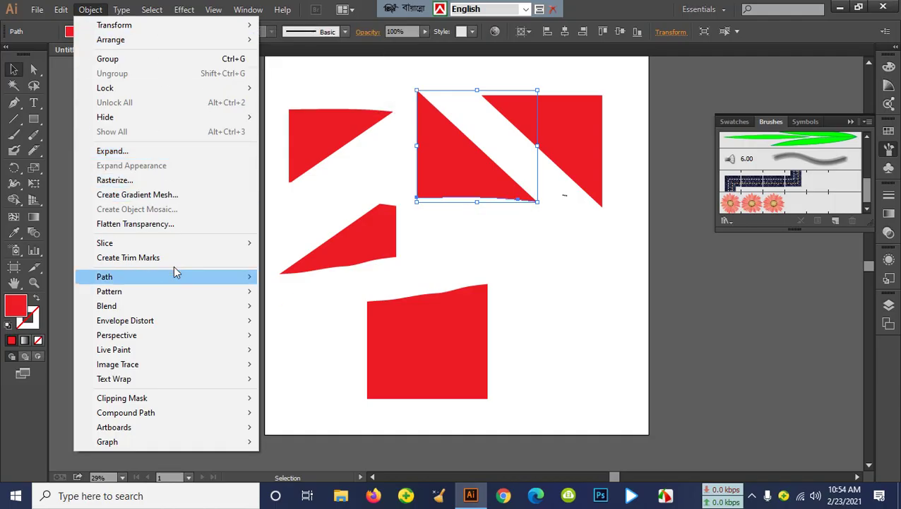
mouse_move(170, 441)
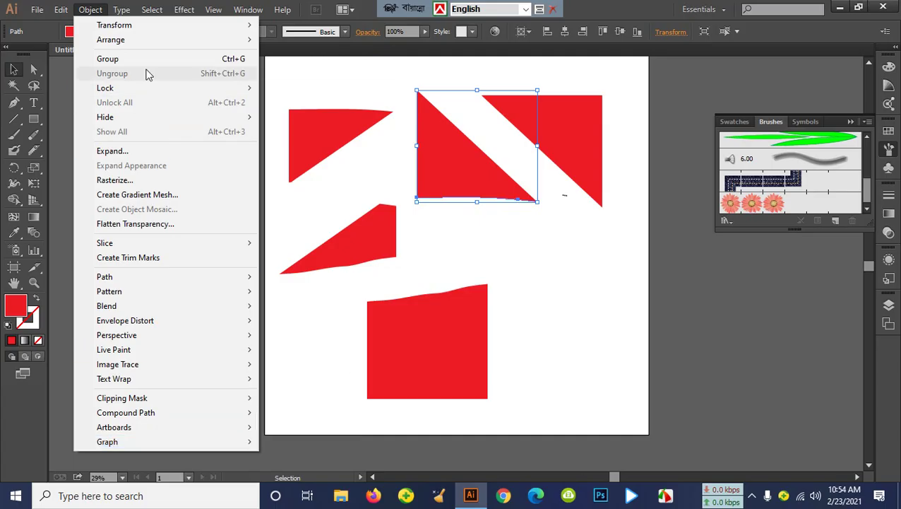
key("Escape")
left_click(443, 251)
left_click_drag(450, 170, 450, 197)
- Delete the tiny stray fragment beside the upper-right triangle and select all five red pieces
left_click_drag(558, 188, 575, 222)
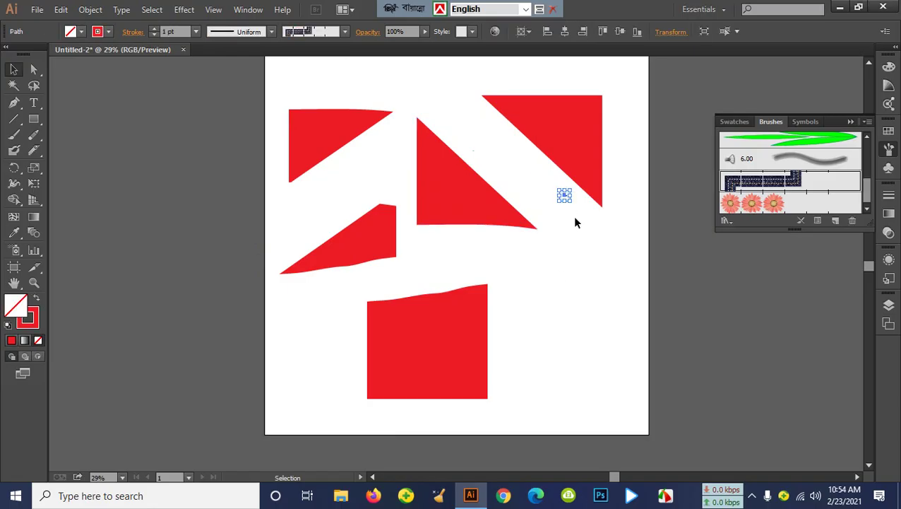
key("Delete")
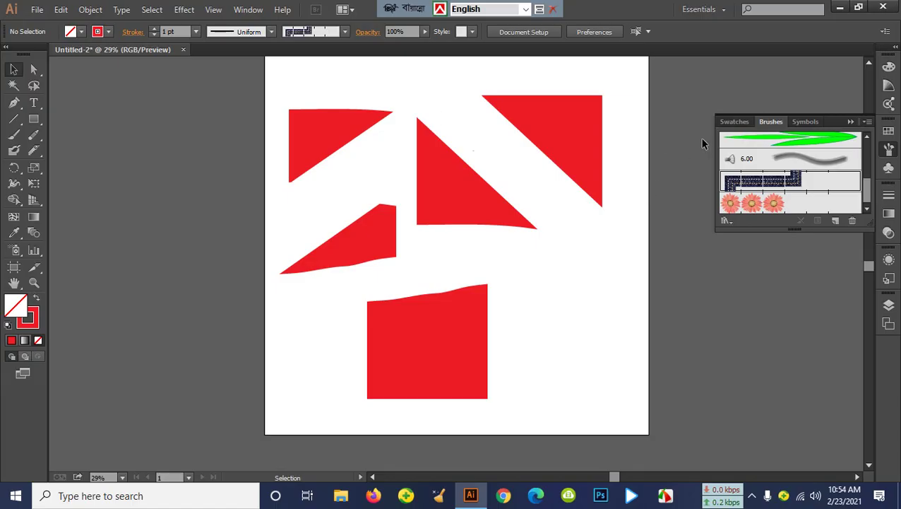
left_click(35, 149)
left_click(13, 168)
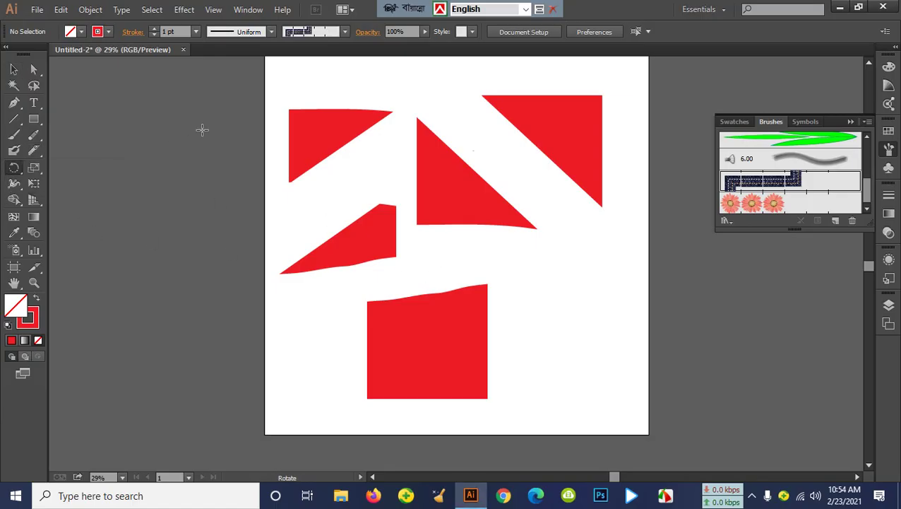
left_click(14, 68)
left_click_drag(234, 88, 742, 362)
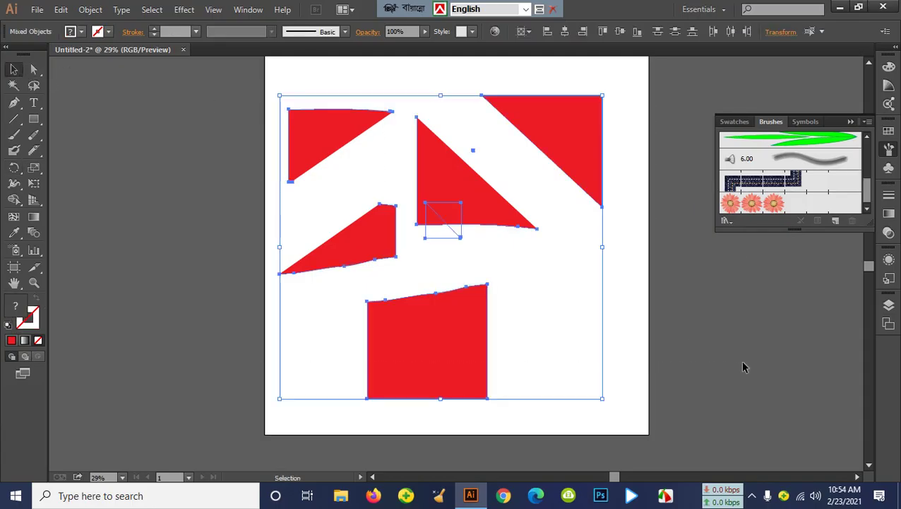
- Delete all the cut red shapes from the artboard
key("Delete")
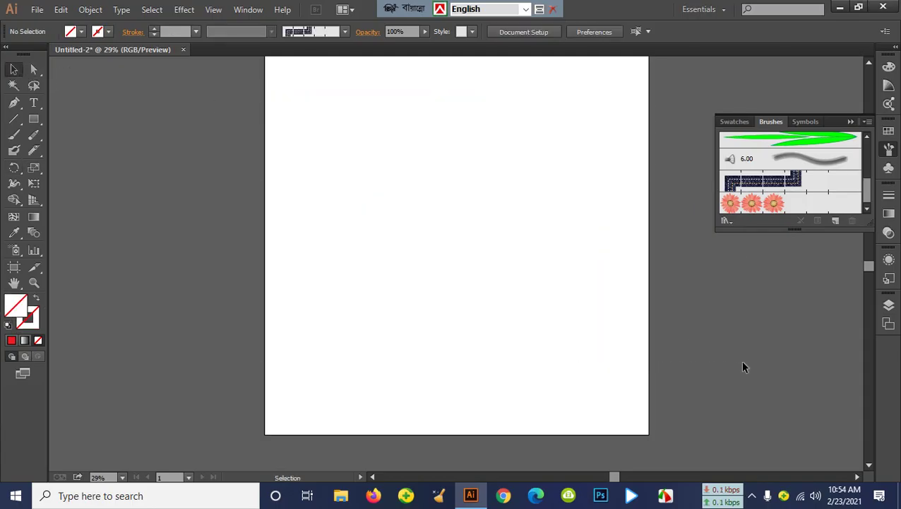
left_click(13, 199)
left_click(13, 169)
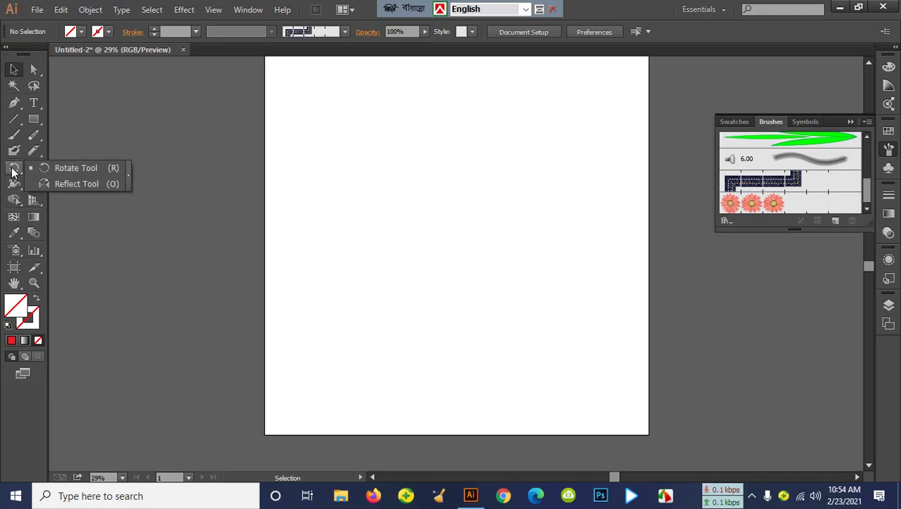
left_click(13, 172)
- Draw a new rectangle in the upper-left artboard and fill it red
left_click(34, 118)
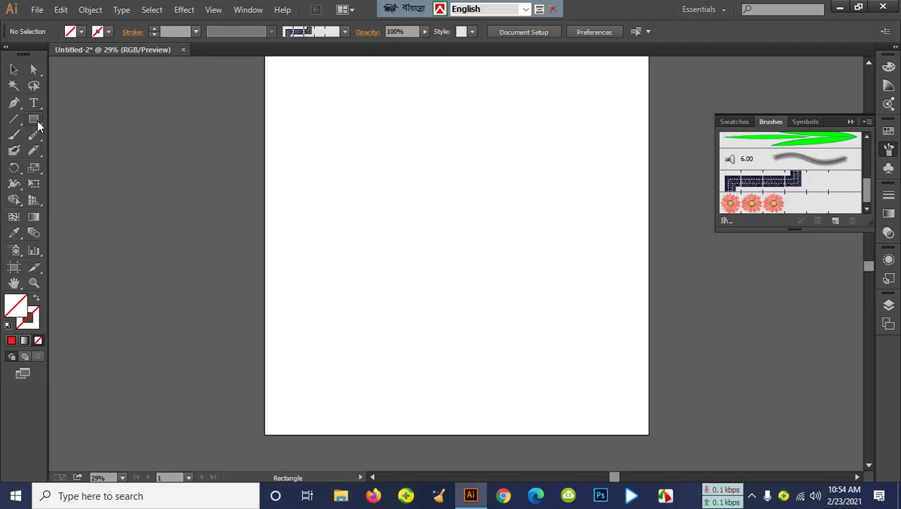
left_click_drag(342, 157, 426, 260)
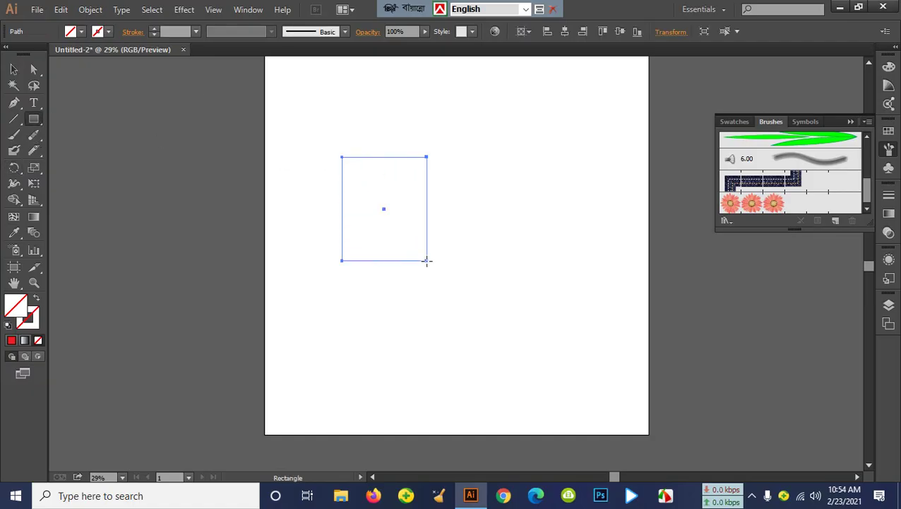
left_click(81, 32)
left_click(40, 56)
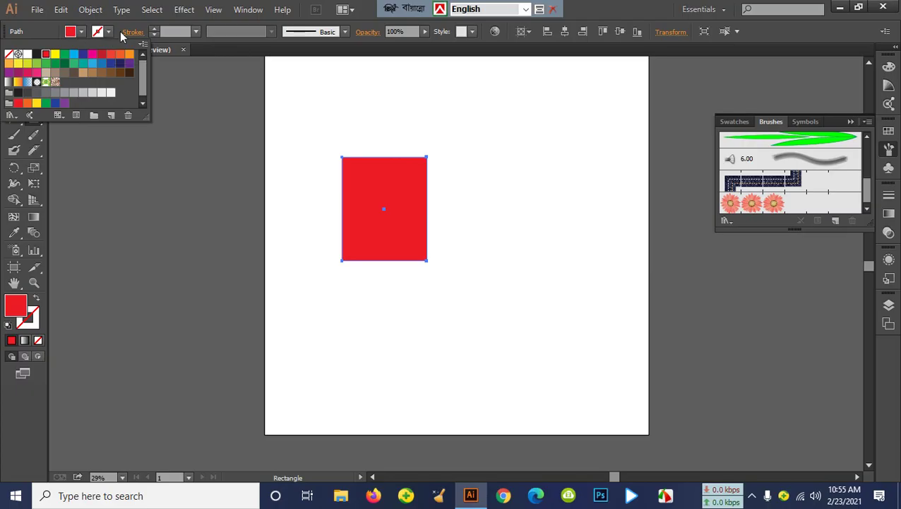
- Rotate the red rectangle until it stands like a diamond
left_click(14, 68)
left_click(14, 168)
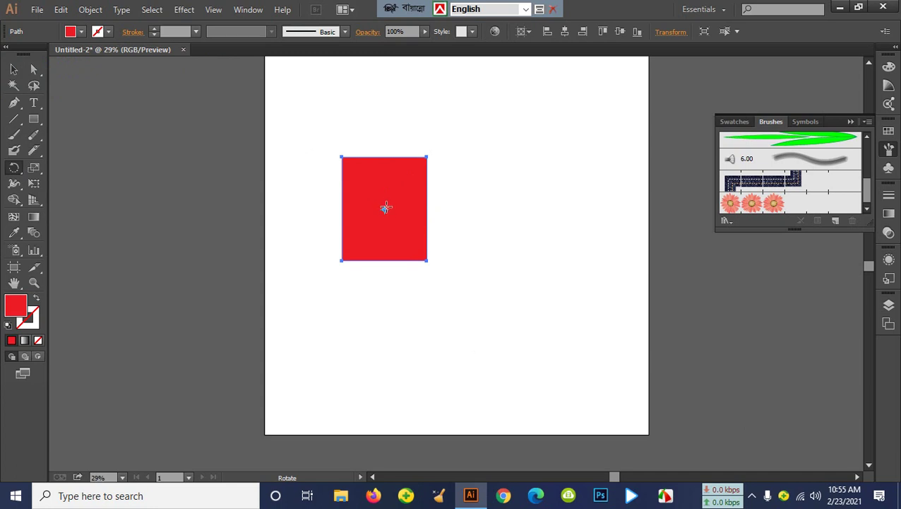
left_click_drag(440, 196, 440, 200)
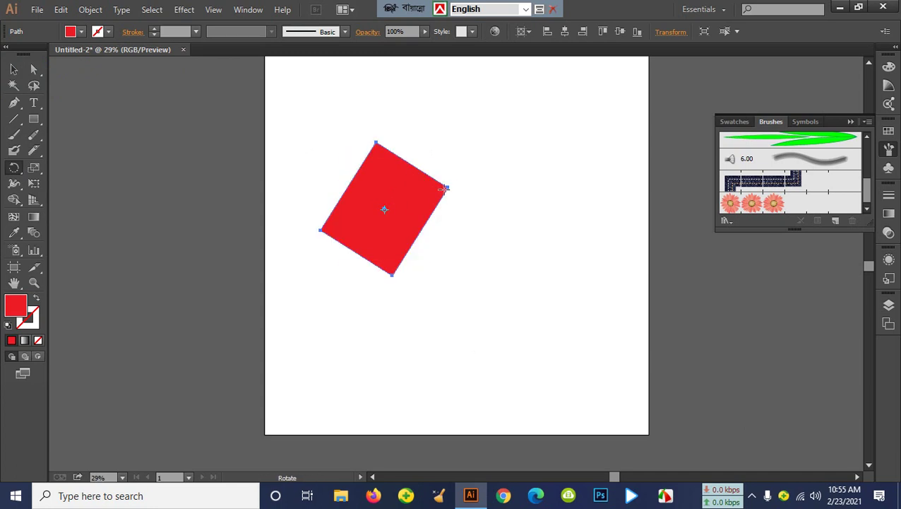
left_click_drag(393, 227, 334, 235)
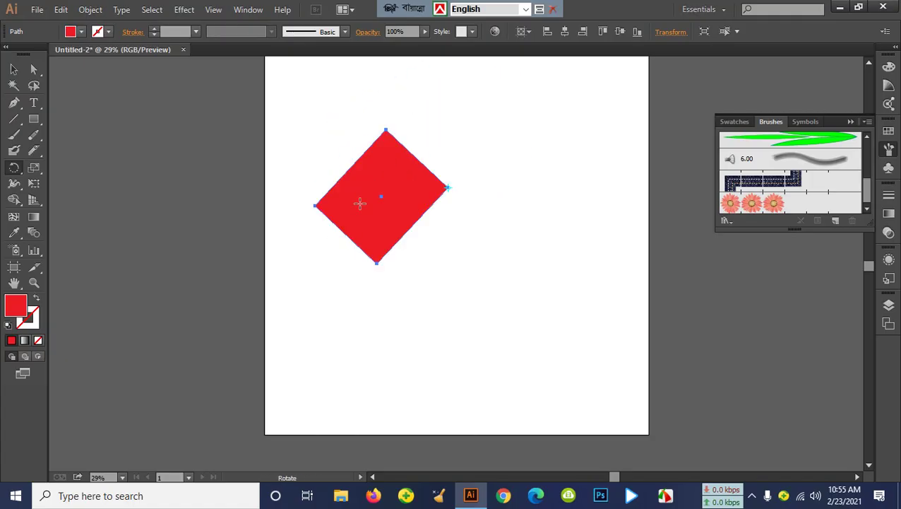
- Try a rotated copy through the Rotate dialog, remove it, and reselect the diamond
left_click(399, 238, "alt")
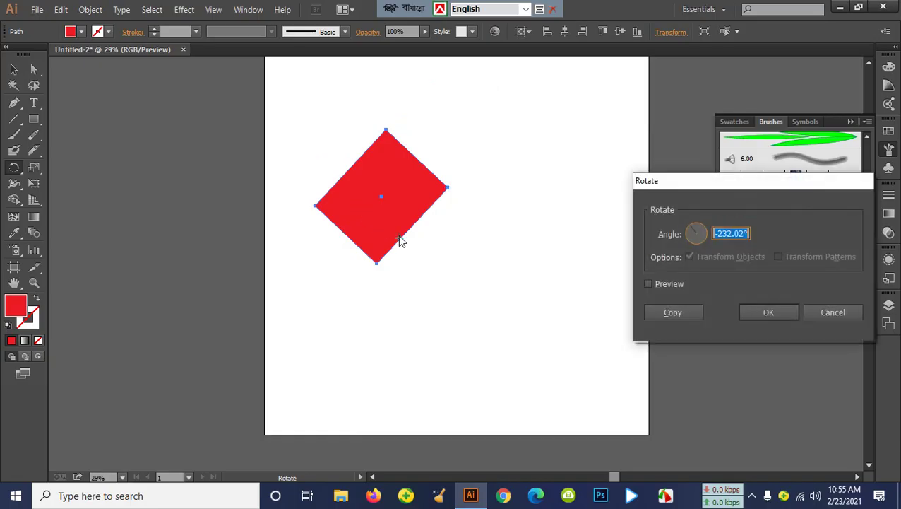
left_click(690, 315)
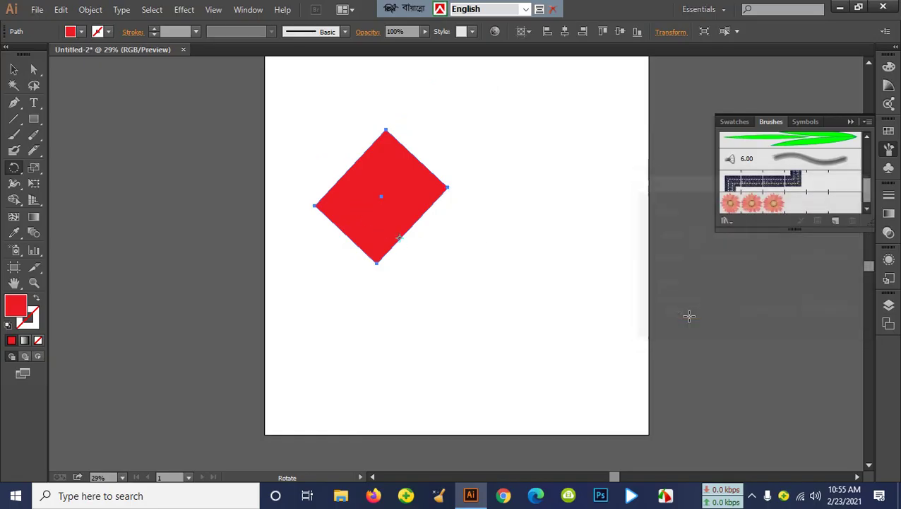
key("Delete")
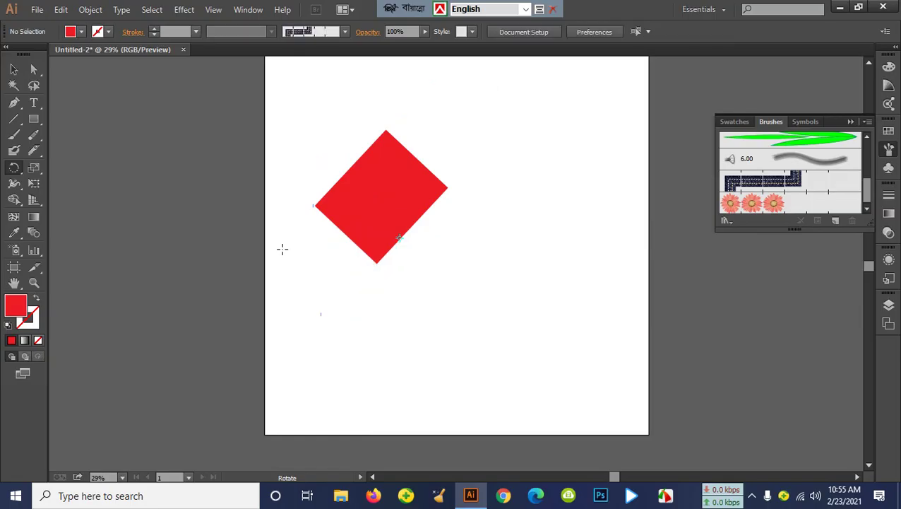
left_click(14, 69)
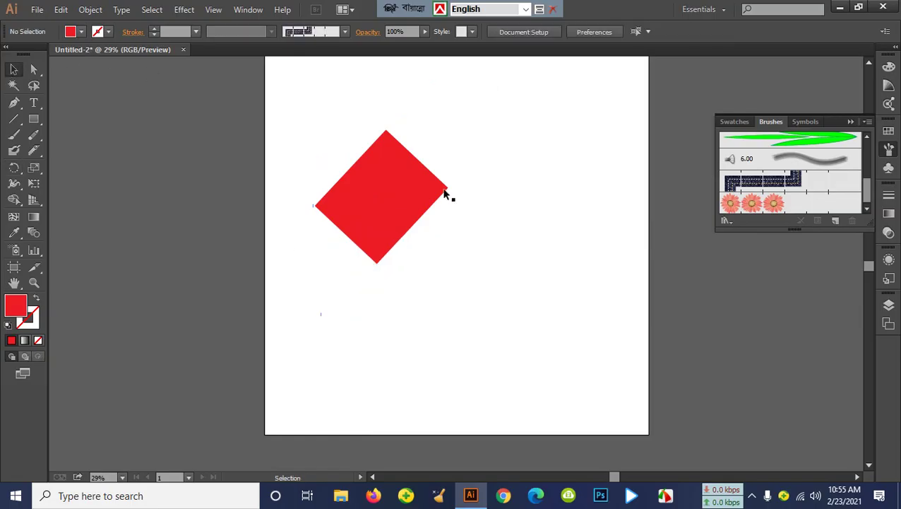
left_click(395, 198)
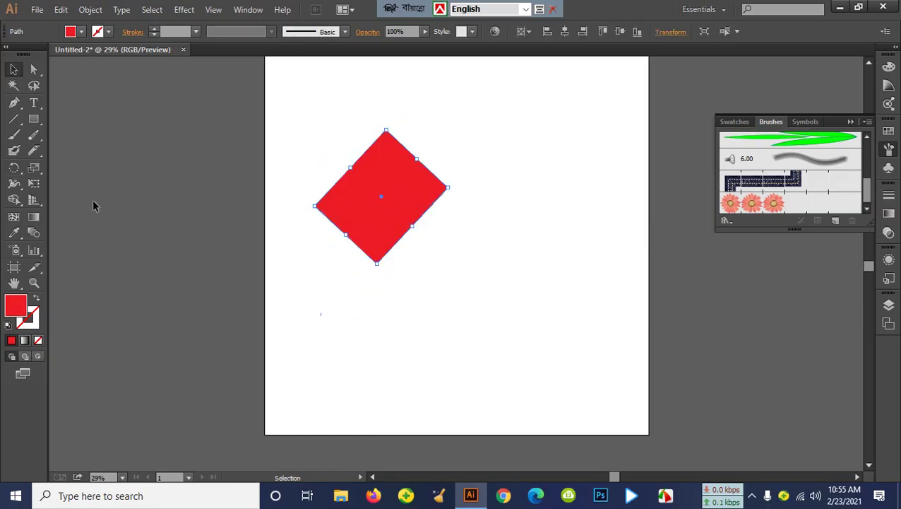
- Build a star of rotated diamond copies around its right corner, repeating with Ctrl+D
left_click(14, 168)
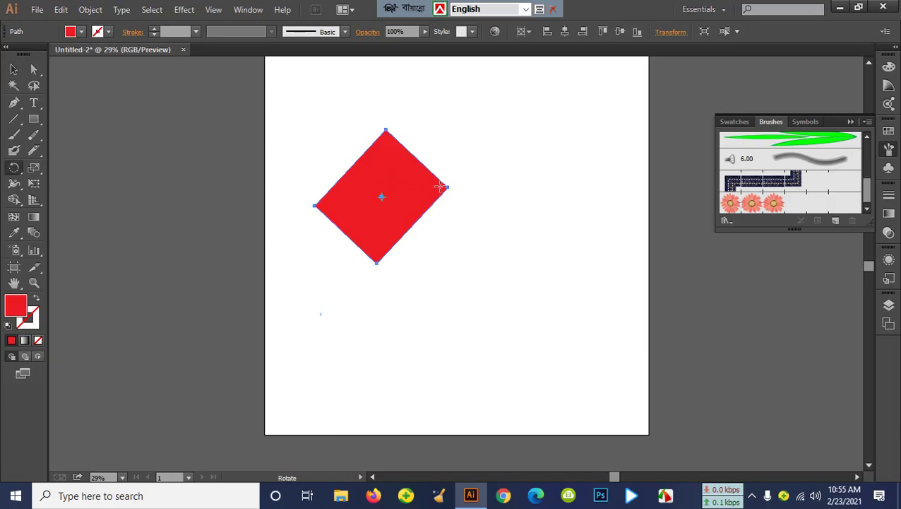
key("ctrl")
left_click_drag(359, 209, 393, 235)
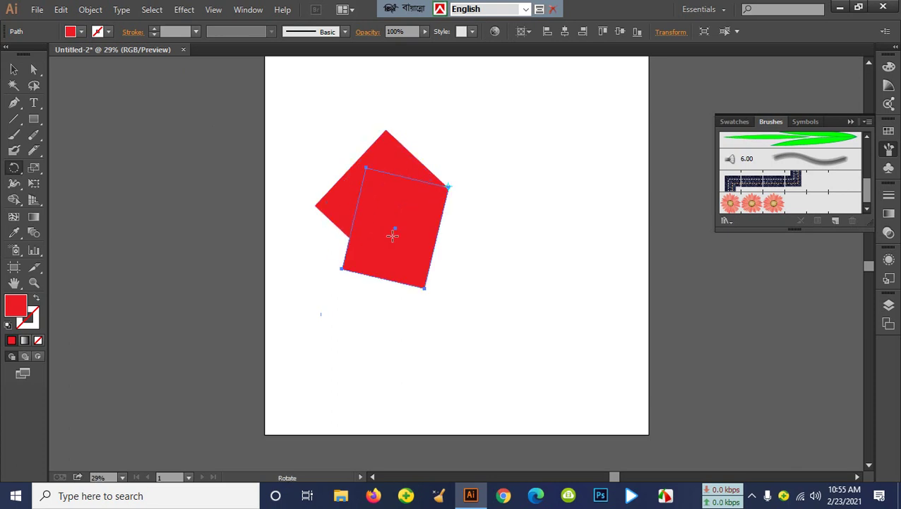
key("ctrl")
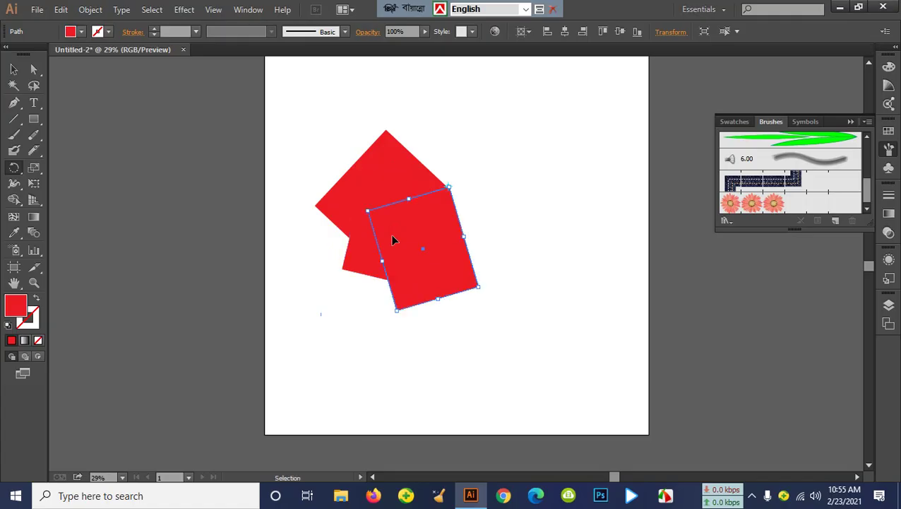
key("ctrl+d")
key("ctrl+d")
key("ctrl+d")
key("ctrl+d")
key("ctrl+d")
key("ctrl+d")
key("ctrl+d")
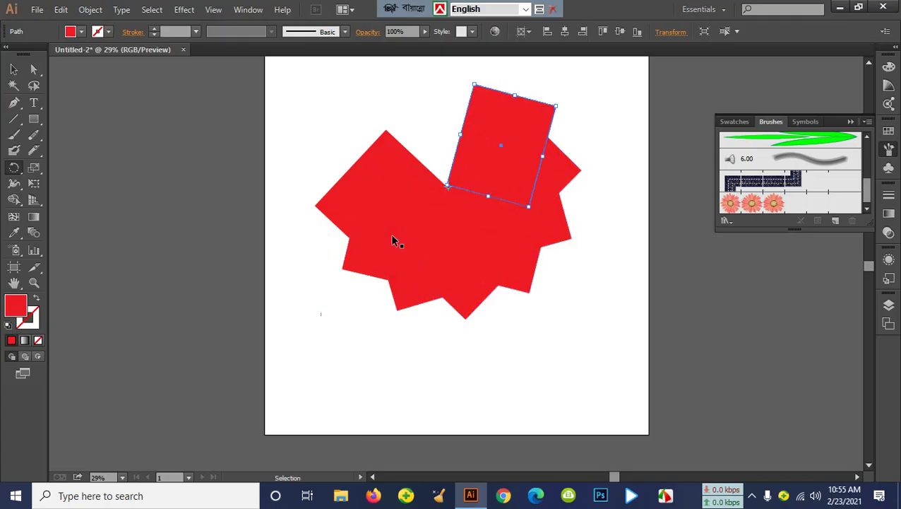
key("ctrl+d")
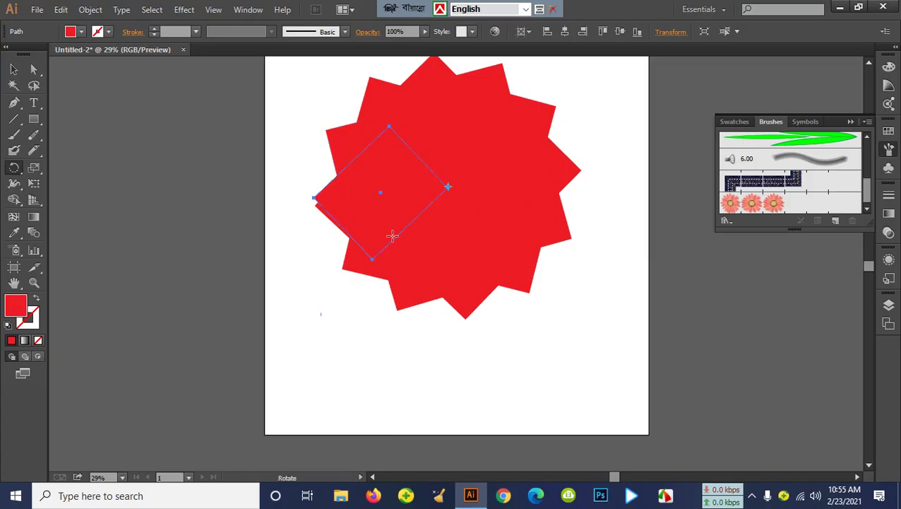
- Move a diamond aside, then select and delete all the overlapping squares
left_click(13, 69)
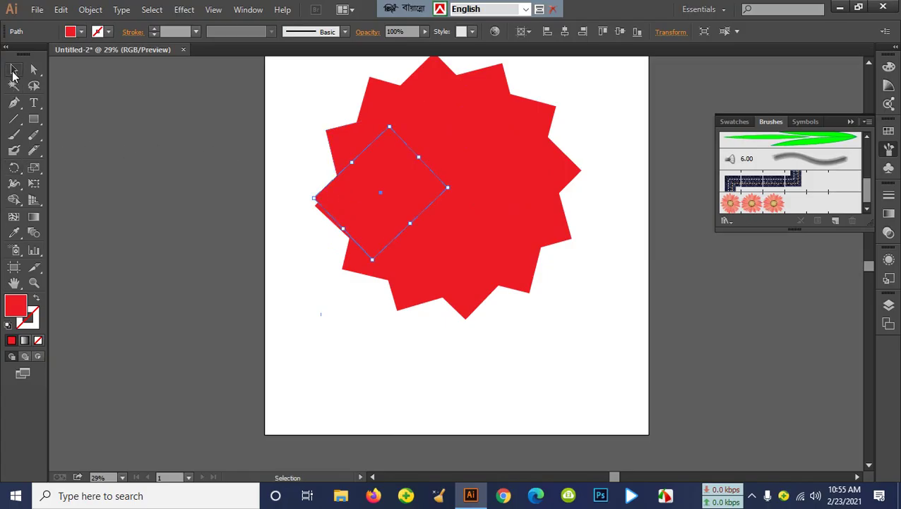
left_click(578, 348)
left_click_drag(403, 151, 387, 238)
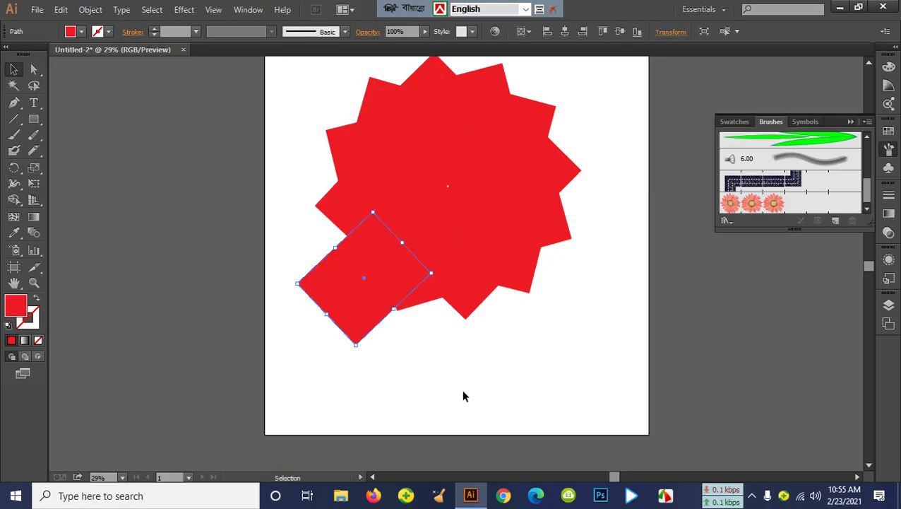
left_click_drag(319, 374, 561, 53)
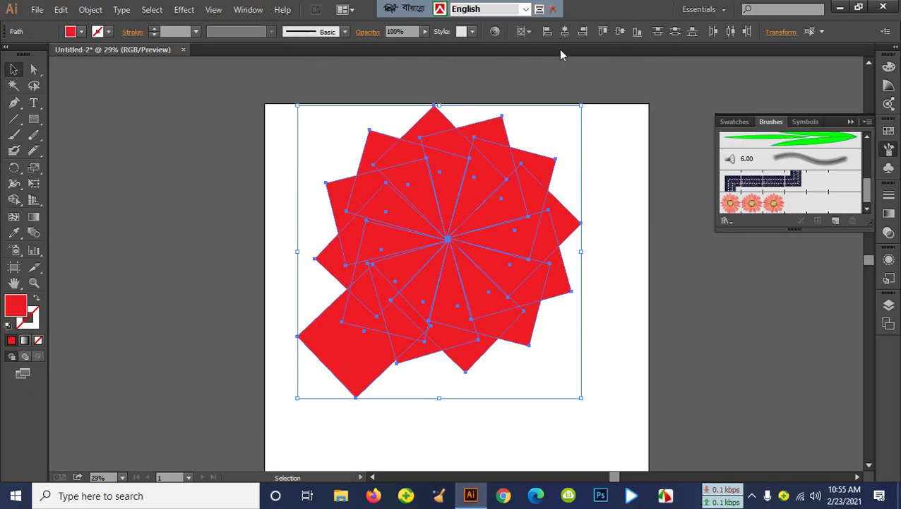
key("Delete")
- Make two trial Pen-tool petal paths and undo both
scroll(518, 134, "down", 2)
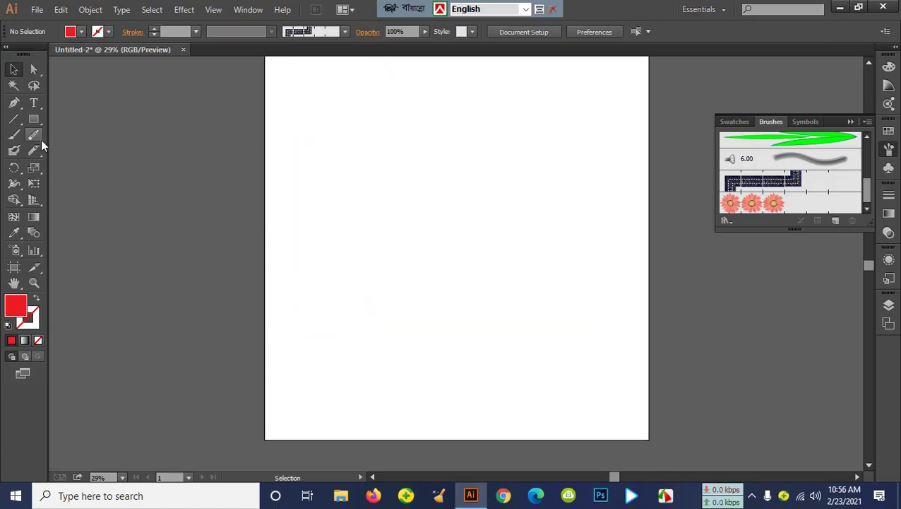
left_click(14, 102)
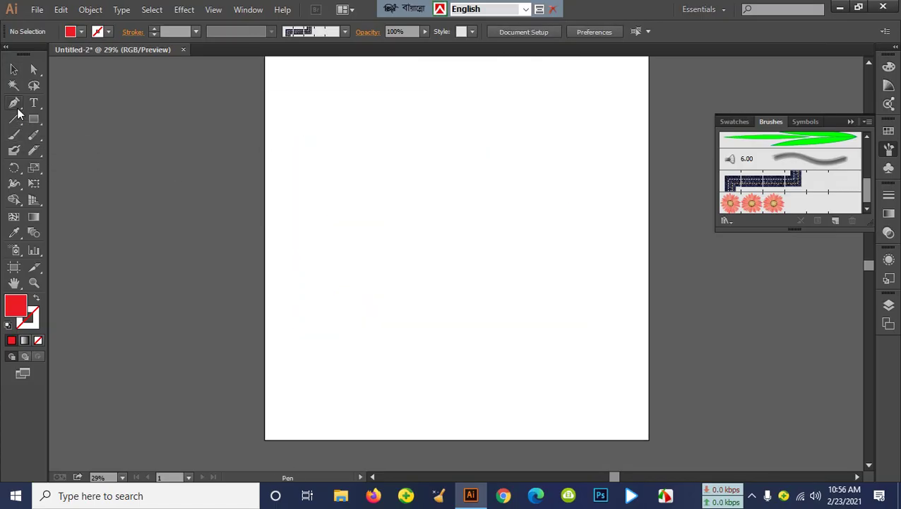
left_click(423, 144)
left_click(426, 236)
left_click_drag(426, 237, 466, 274)
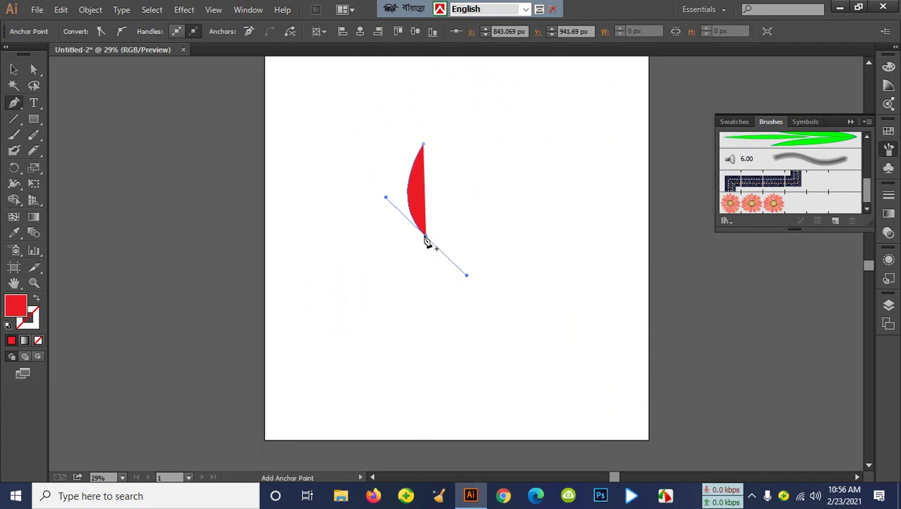
left_click(426, 239)
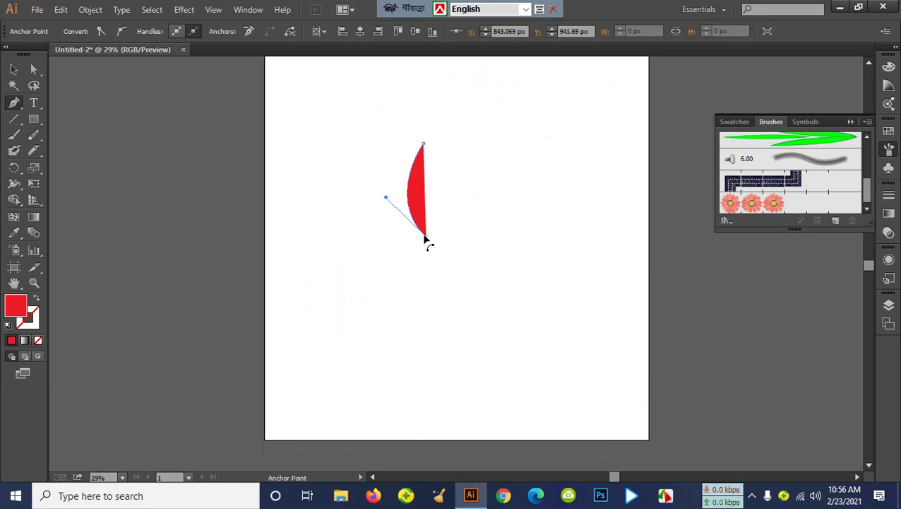
key("ctrl+z")
key("ctrl+z")
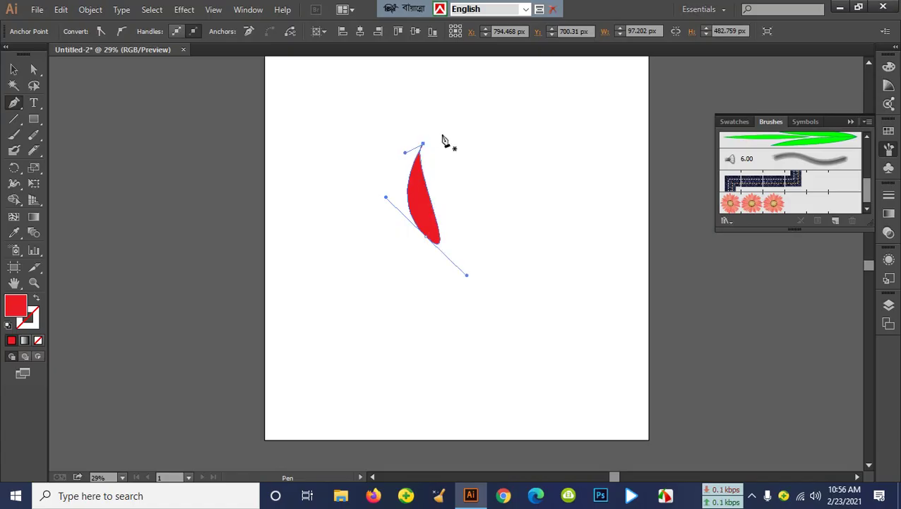
key("ctrl+z")
key("ctrl+z")
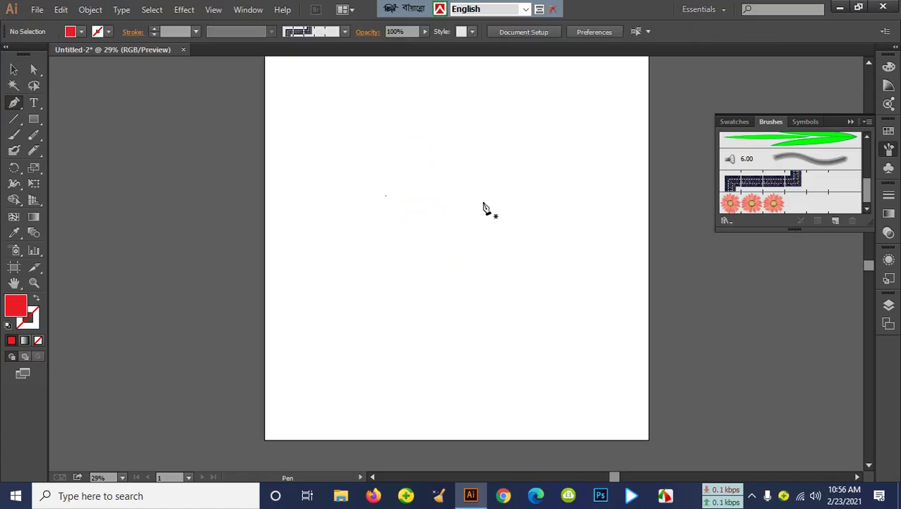
left_click(439, 143)
left_click(445, 230)
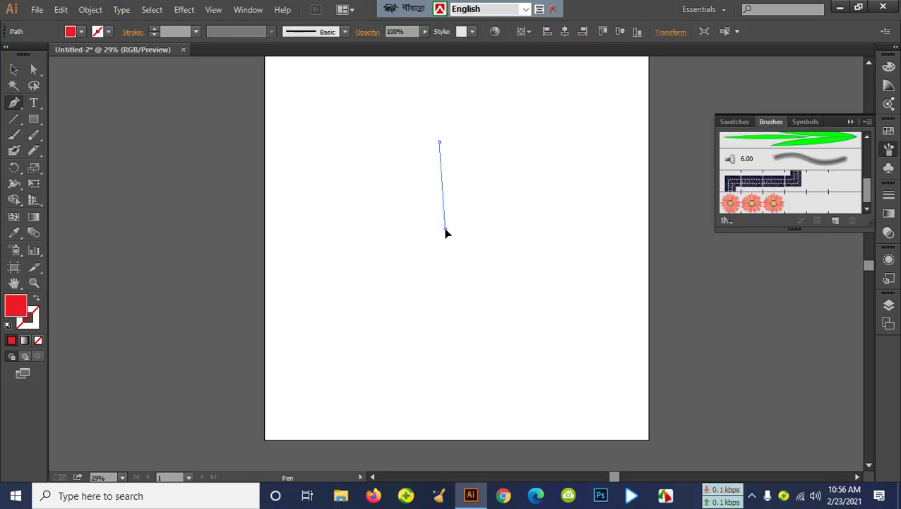
left_click(445, 230)
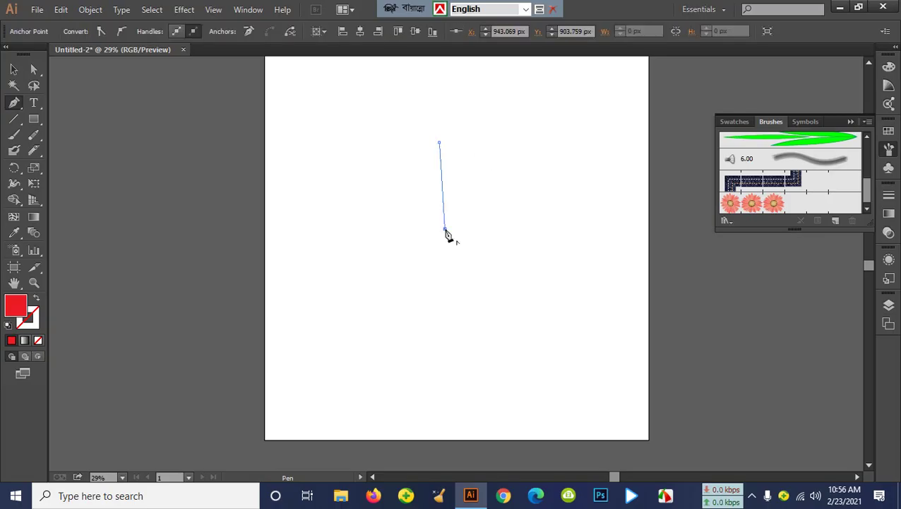
key("ctrl+z")
key("ctrl+z")
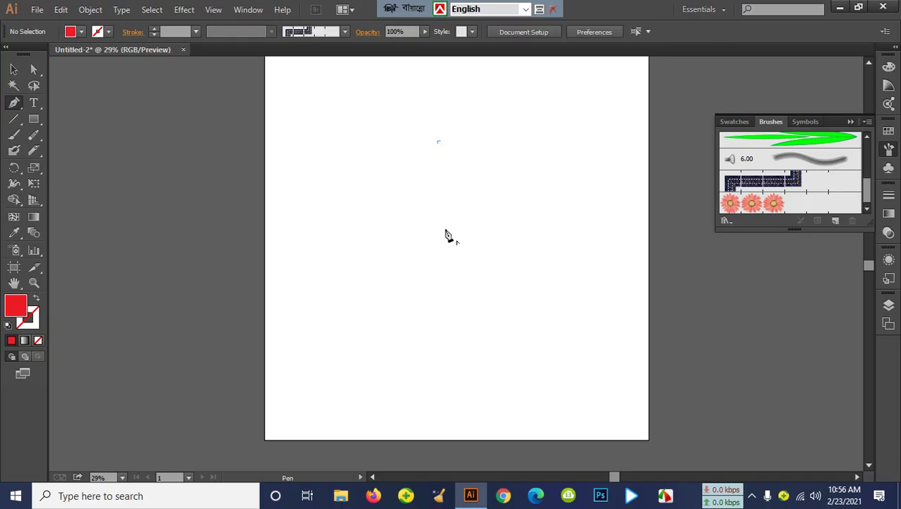
- Draw a pointed petal with two curved sides and move it up and left
left_click(400, 166)
left_click_drag(403, 248, 455, 286)
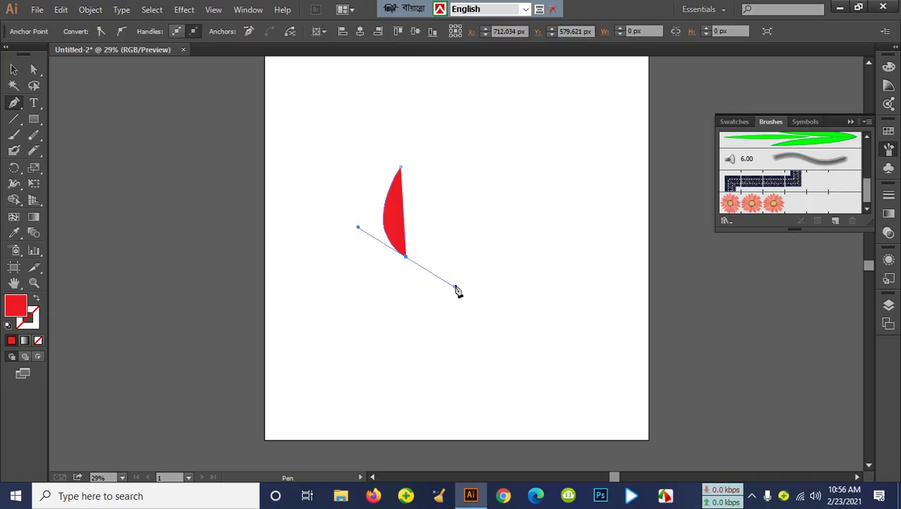
left_click(406, 258)
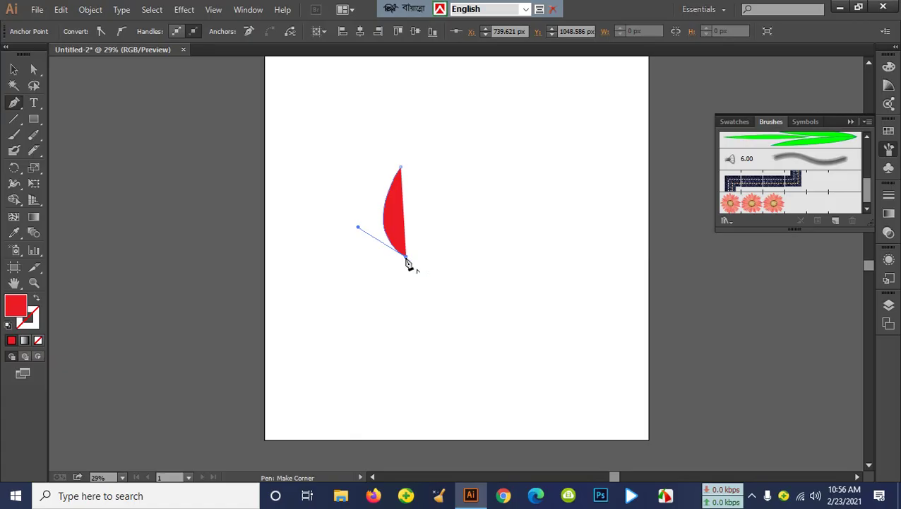
left_click_drag(401, 170, 364, 124)
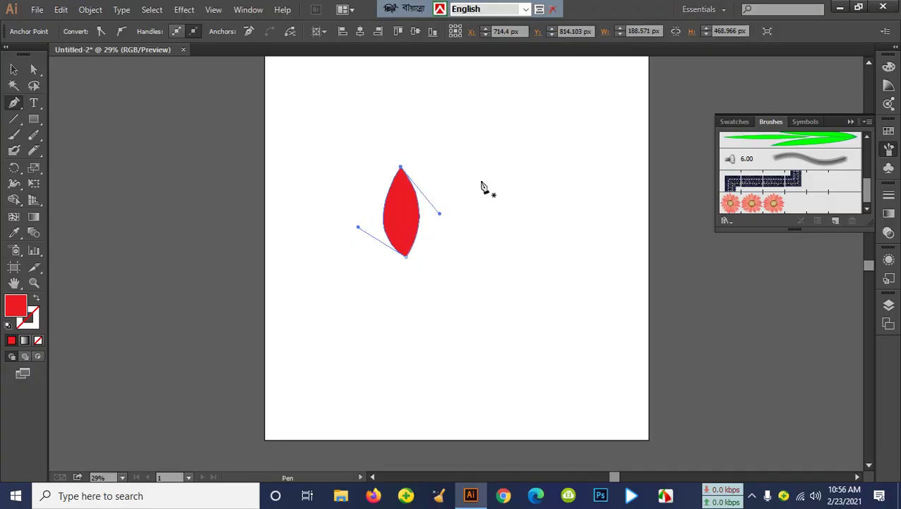
left_click(13, 69)
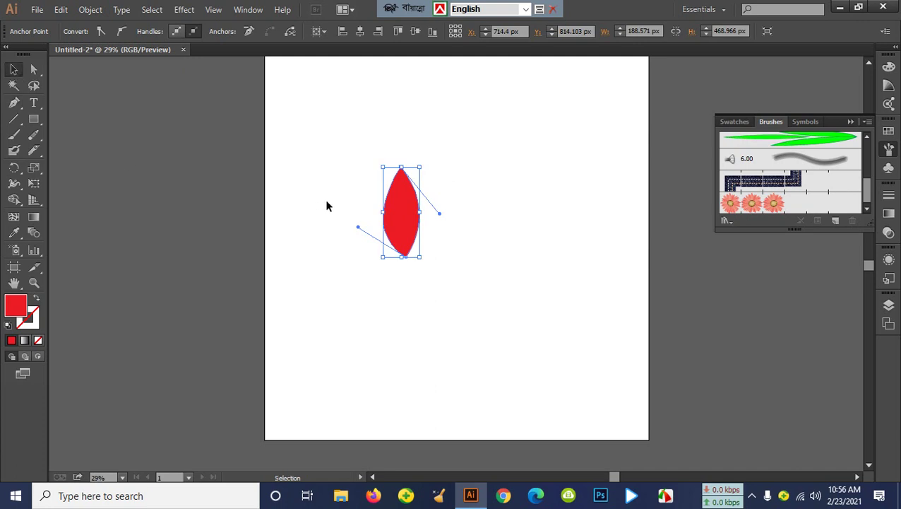
left_click_drag(394, 217, 354, 192)
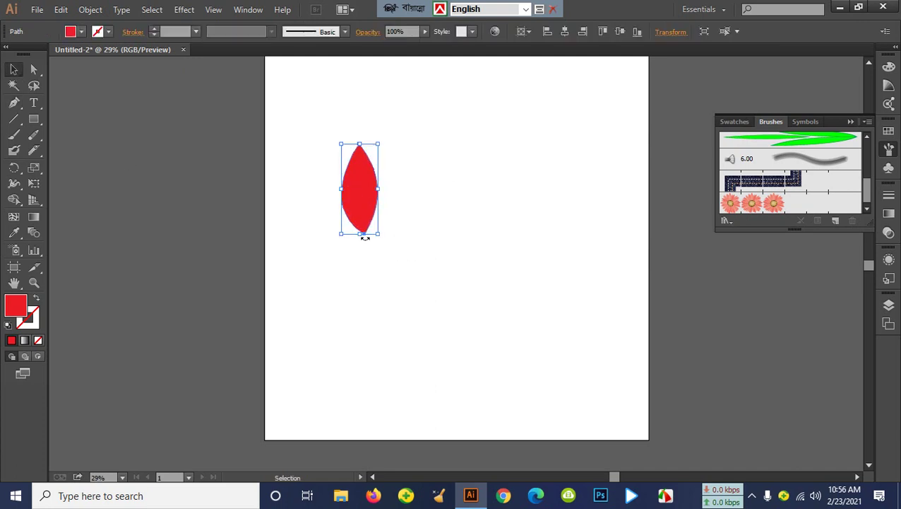
left_click(14, 167)
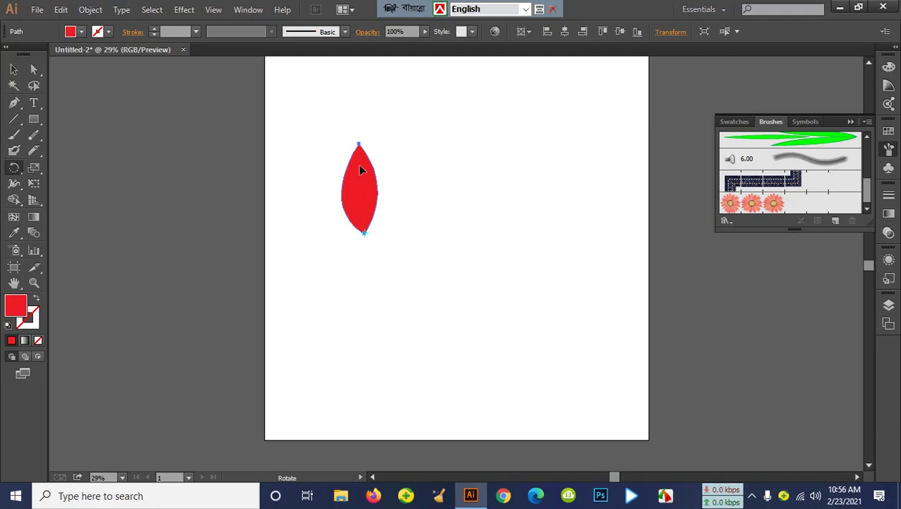
- Repeat rotated petal copies around the bottom tip into a pinwheel and select all petals
left_click_drag(360, 170, 390, 177)
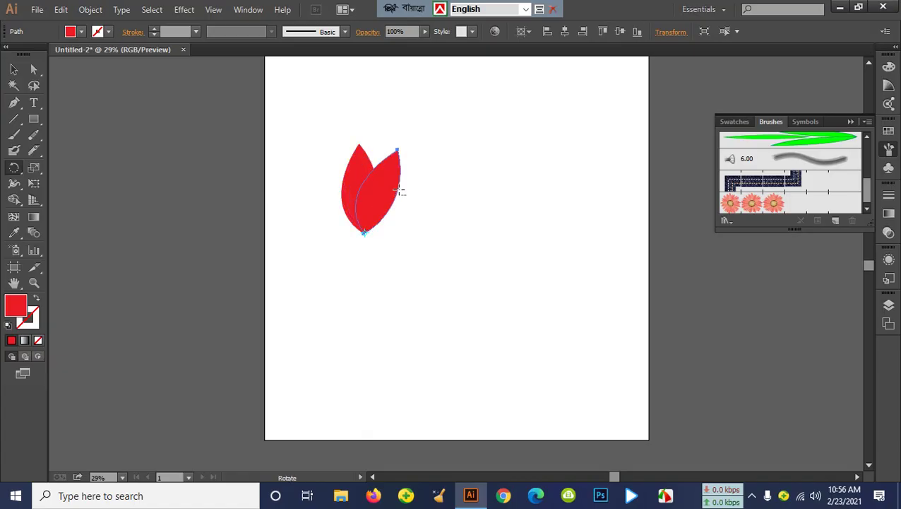
key("ctrl+d")
key("ctrl+d")
key("ctrl+d")
key("ctrl+d")
key("ctrl+d")
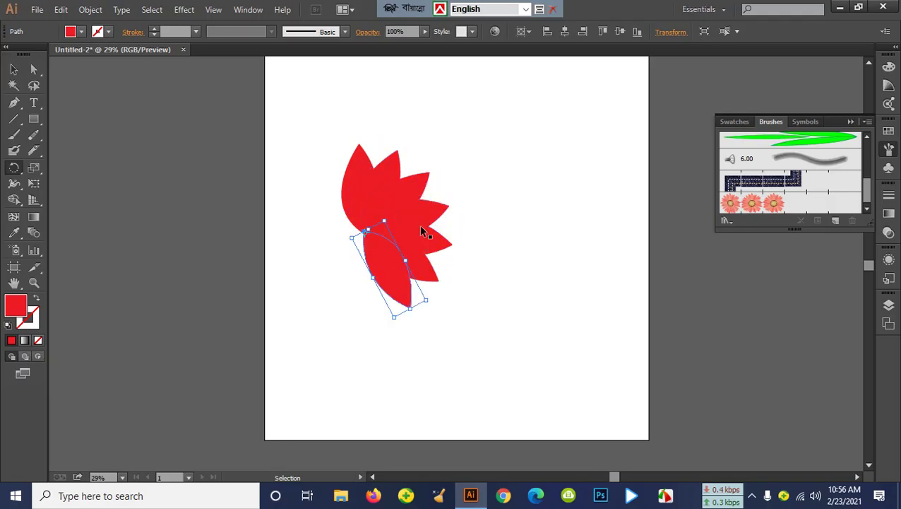
key("ctrl+d")
key("ctrl+d")
key("ctrl+d")
key("ctrl+d")
key("ctrl+d")
key("ctrl+d")
key("ctrl+d")
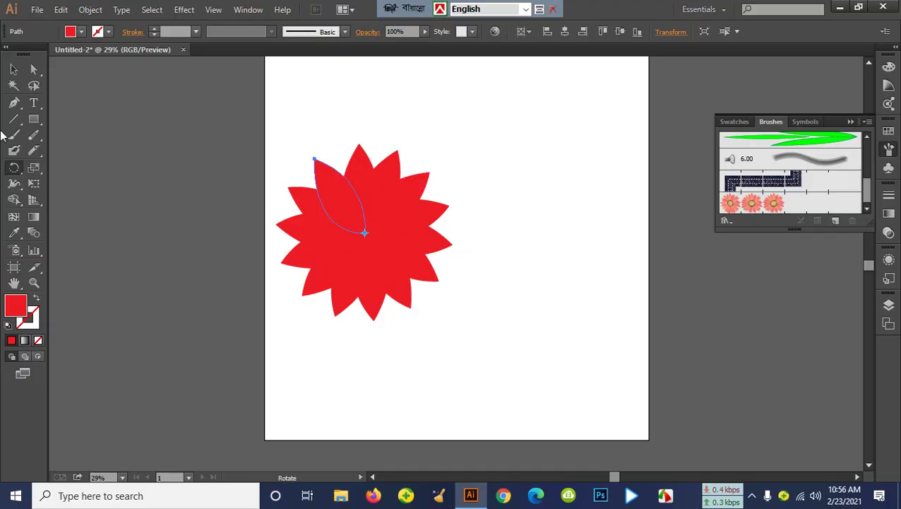
left_click(13, 69)
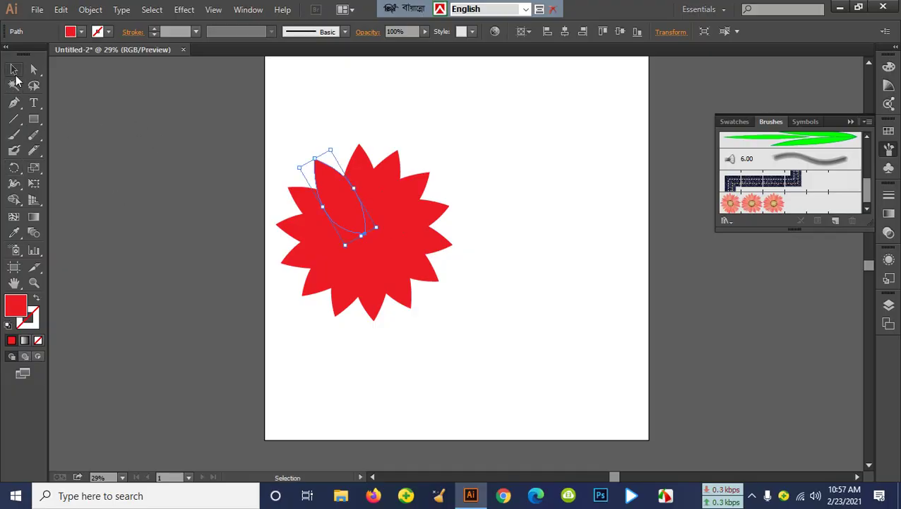
left_click(344, 131)
left_click_drag(299, 129, 469, 330)
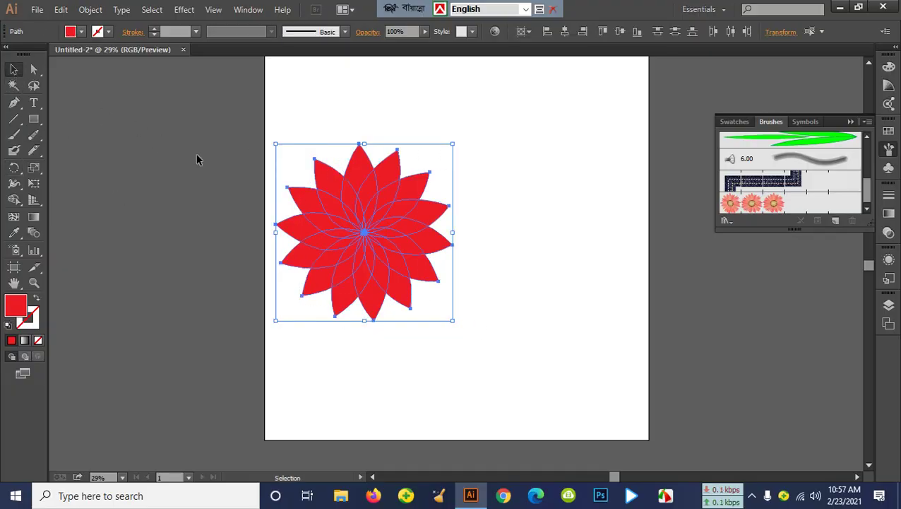
- Give the petals a yellow outline with a 10 pt stroke weight
left_click(109, 32)
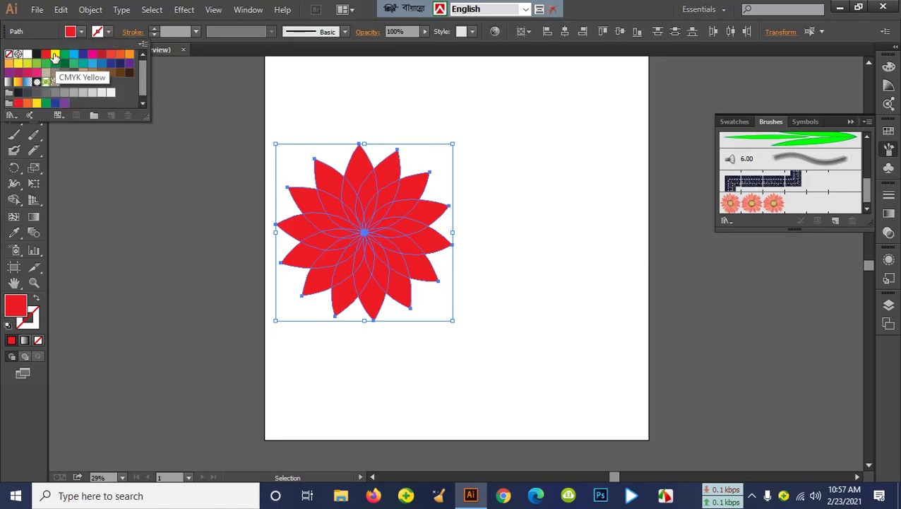
left_click(55, 53)
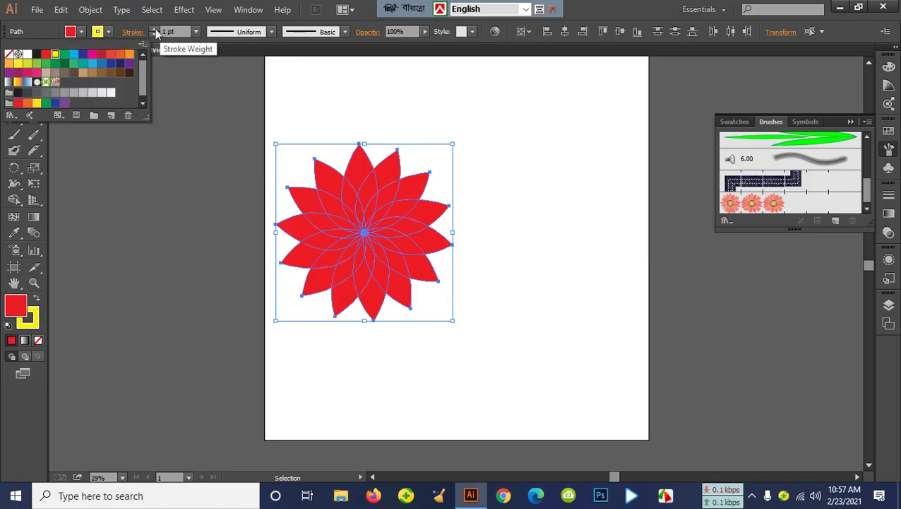
left_click(154, 29)
left_click(154, 29)
left_click(154, 29)
left_click(154, 29)
left_click(154, 29)
left_click(154, 29)
left_click(154, 29)
left_click(154, 29)
left_click(154, 29)
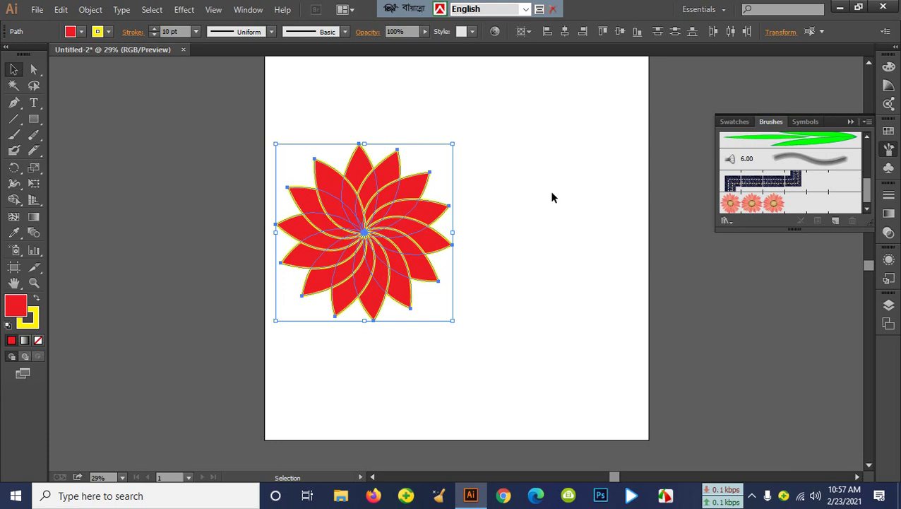
left_click(550, 191)
- Move the flower to the centre of the page
left_click(418, 317)
left_click_drag(379, 253, 483, 246)
left_click(600, 404)
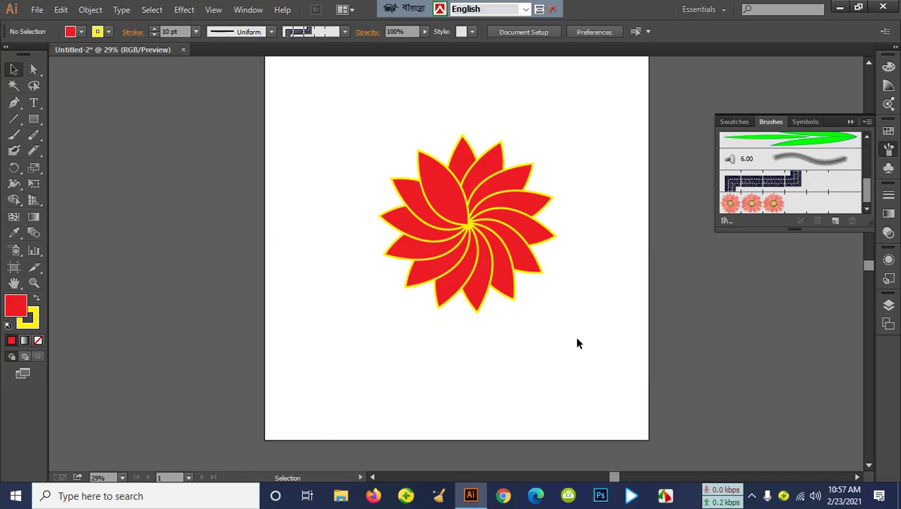
- Save the red pinwheel flower as a new Pattern Brush
mouse_move(374, 131)
left_mouse_down()
mouse_move(408, 202)
mouse_move(555, 321)
mouse_move(519, 262)
mouse_move(408, 161)
mouse_move(739, 211)
mouse_move(776, 194)
mouse_move(780, 202)
left_mouse_up()
left_click(492, 208)
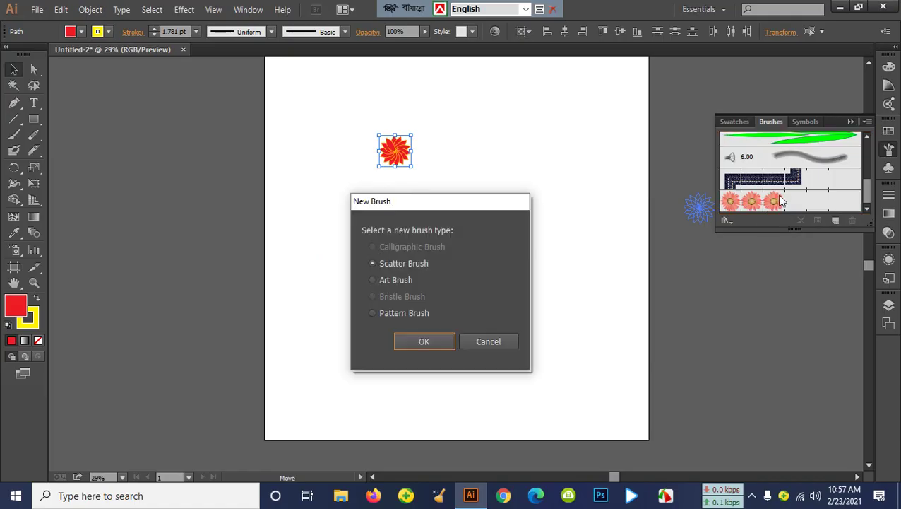
left_click(371, 311)
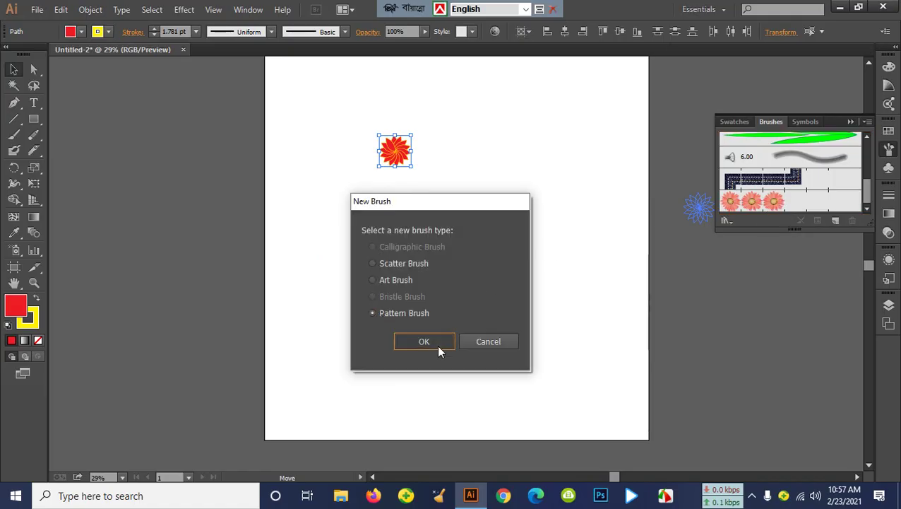
left_click(437, 344)
left_click(565, 410)
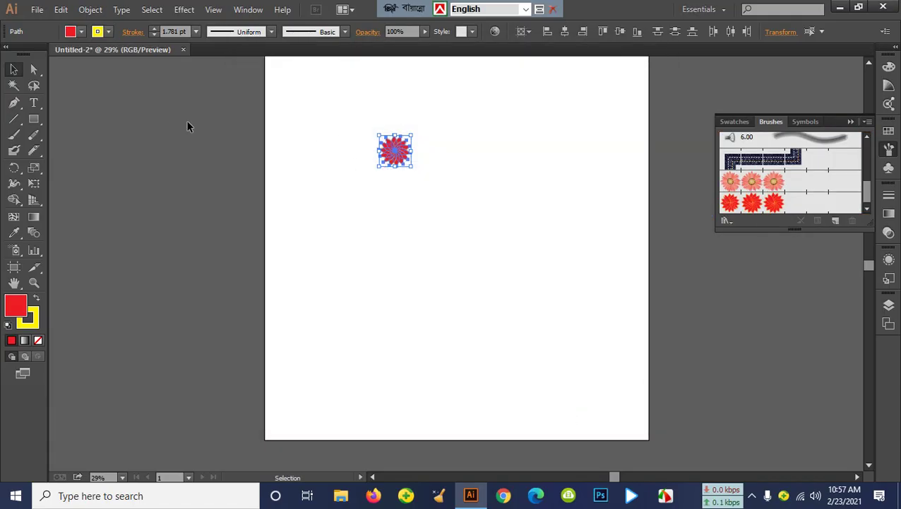
- Paint flower-brush strokes down the sides, across the top and bottom, and diagonally
left_click(13, 135)
left_click_drag(293, 92, 290, 393)
mouse_move(368, 409)
left_mouse_down()
mouse_move(404, 353)
mouse_move(599, 226)
left_mouse_up()
left_click_drag(622, 136, 385, 233)
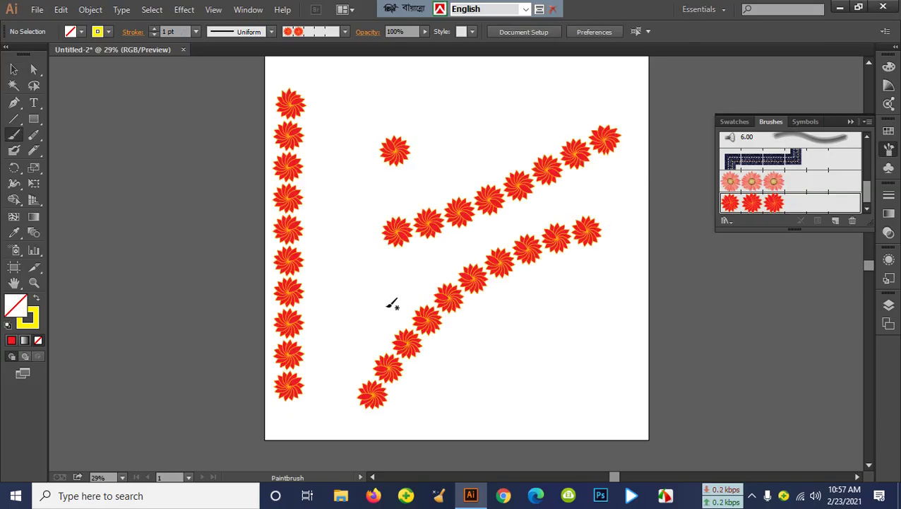
left_click_drag(572, 401, 303, 170)
mouse_move(357, 90)
left_mouse_down()
mouse_move(529, 84)
mouse_move(621, 221)
mouse_move(617, 404)
left_mouse_up()
left_click_drag(527, 404, 311, 427)
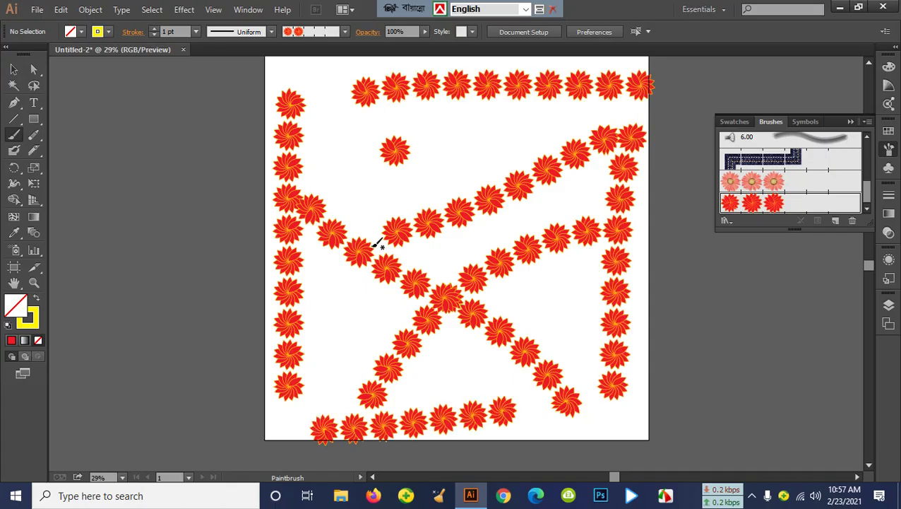
left_click(13, 68)
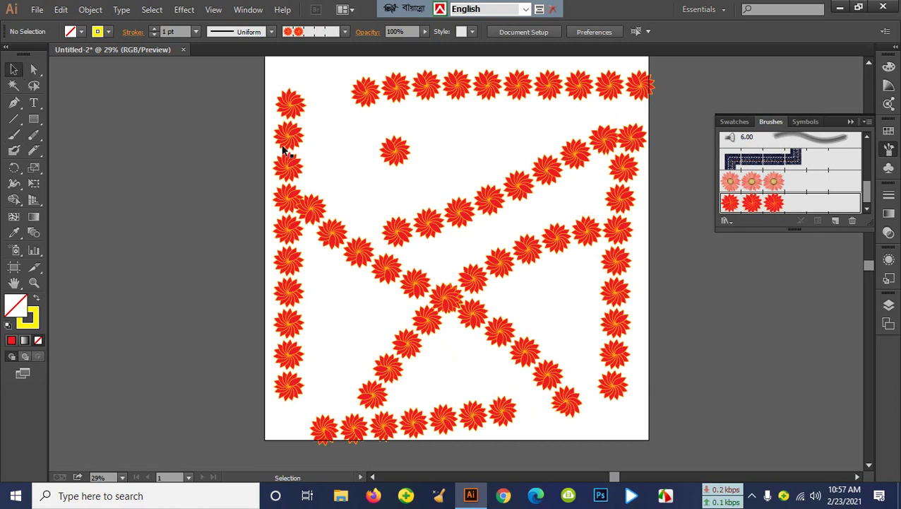
- Raise the upper diagonal flower stroke to 2 pt and nudge it into place
left_click(398, 235)
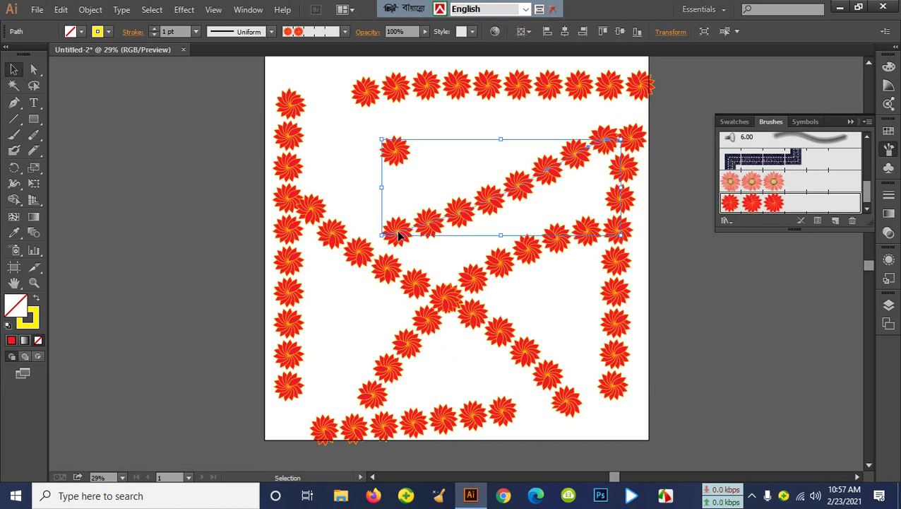
left_click(154, 28)
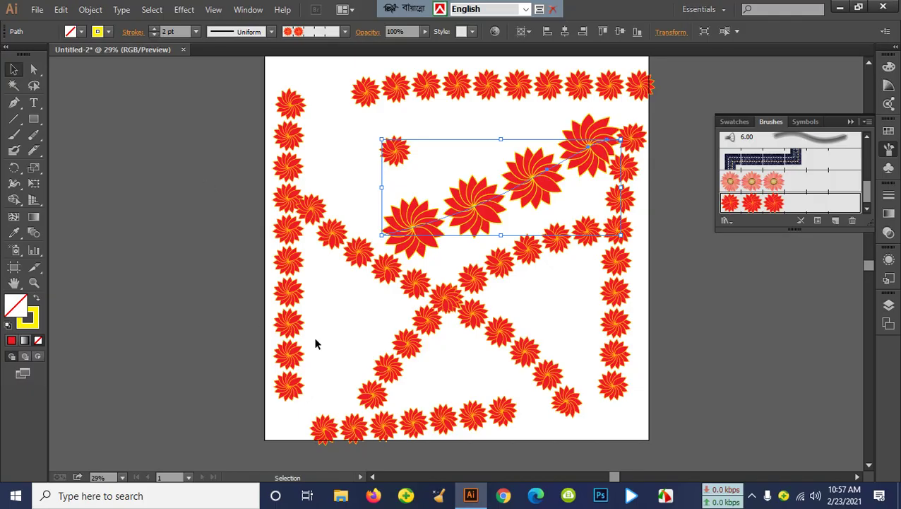
left_click(334, 328)
left_click_drag(477, 195, 453, 198)
left_click(391, 308)
left_click_drag(417, 234, 427, 221)
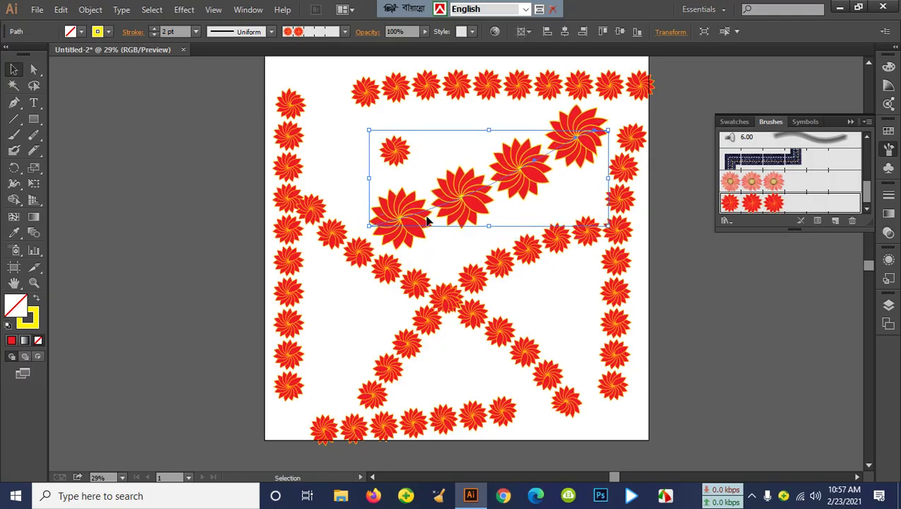
left_click(396, 315)
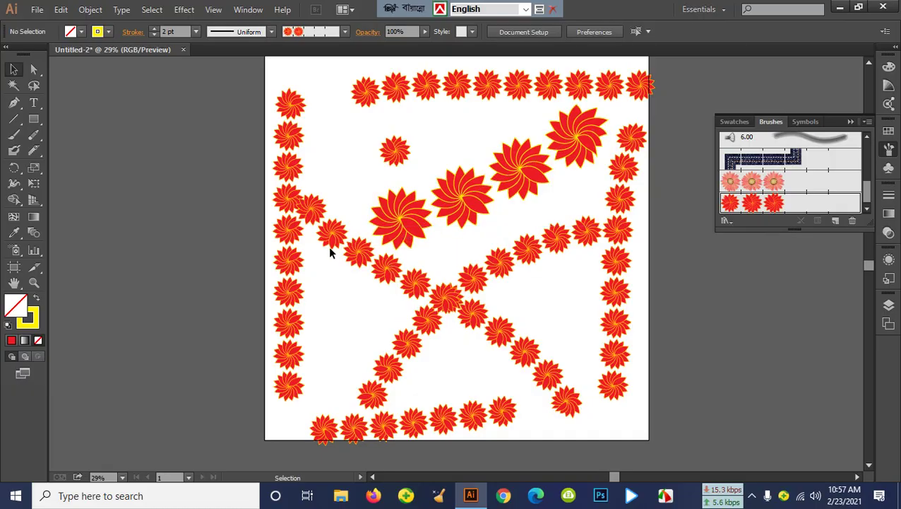
- Select the whole small standalone flower
left_click(398, 236)
left_click(396, 155)
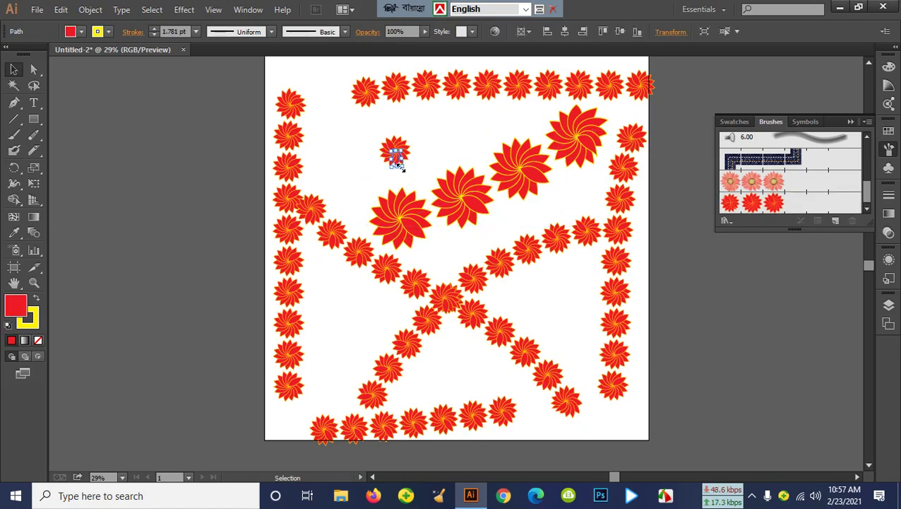
left_click_drag(372, 125, 435, 171)
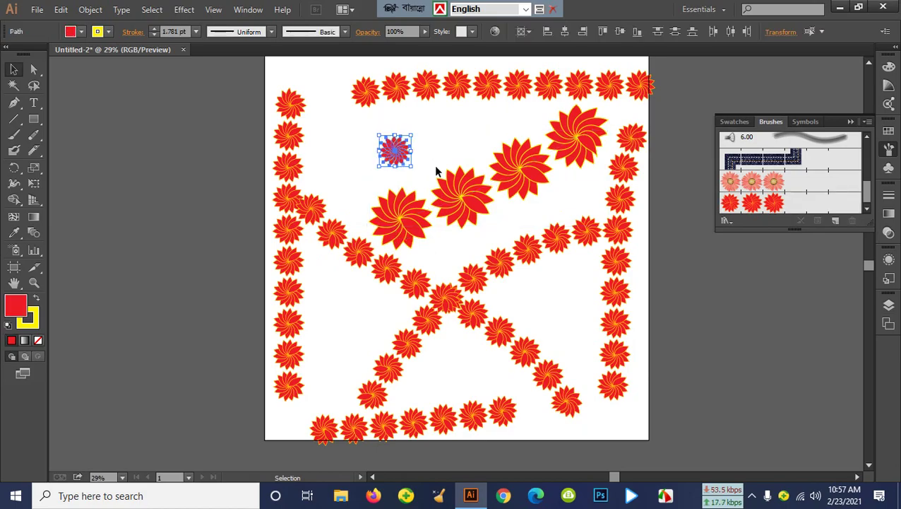
- Scroll around and fit the whole artboard in the window with Ctrl+0
scroll(435, 171, "up", 10)
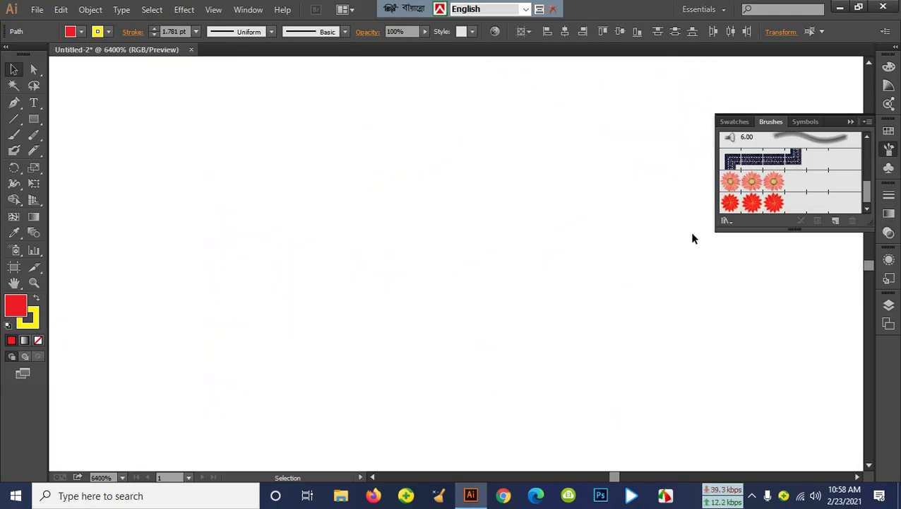
left_click(867, 223)
left_click_drag(868, 238, 868, 327)
left_click_drag(614, 477, 445, 462)
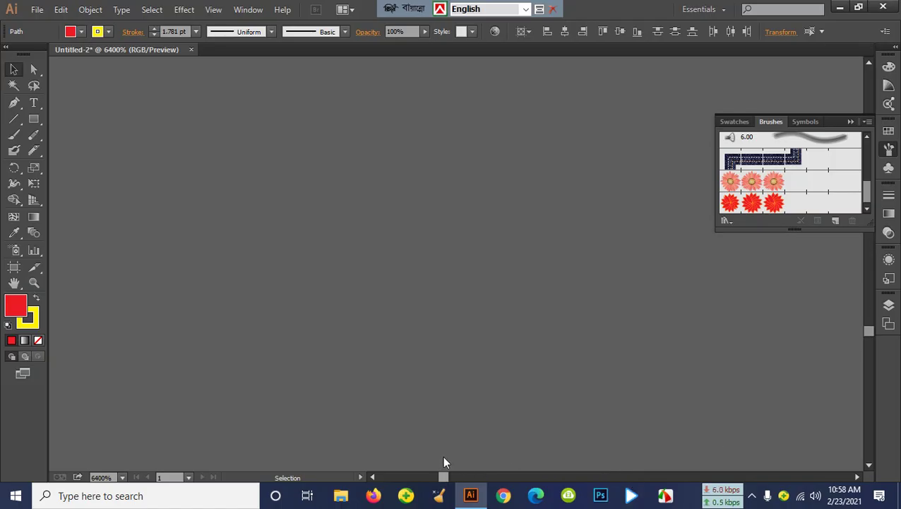
key("ctrl")
key("ctrl+0")
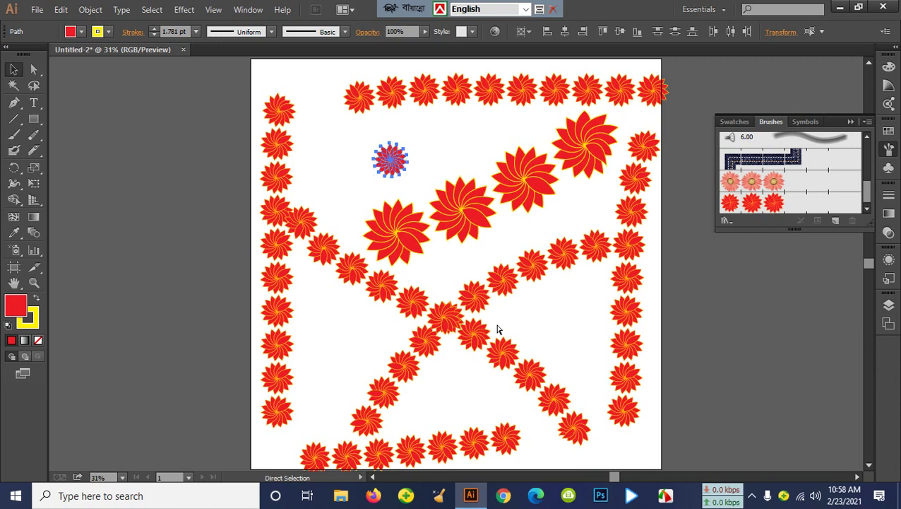
- Zoom in closely on the small standalone pinwheel flower
scroll(497, 329, "up", 3)
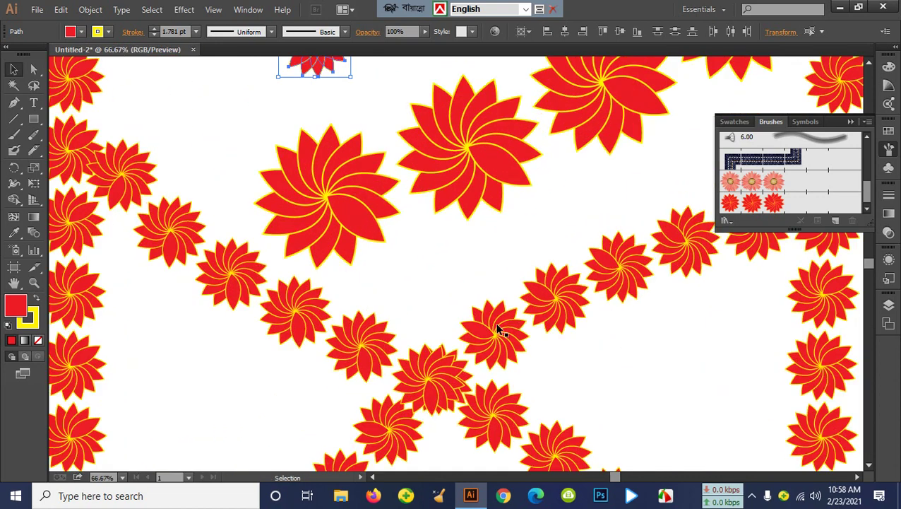
scroll(539, 297, "up", 5)
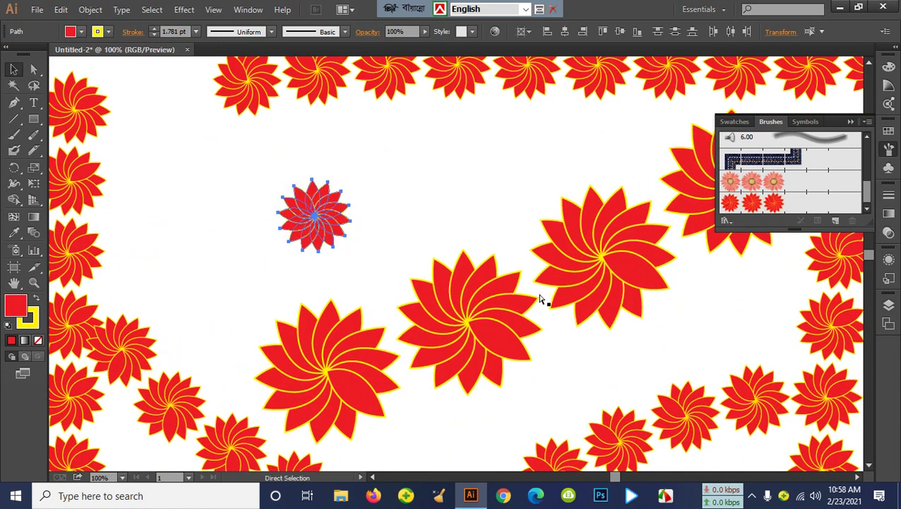
key("ctrl+plus")
key("ctrl+plus")
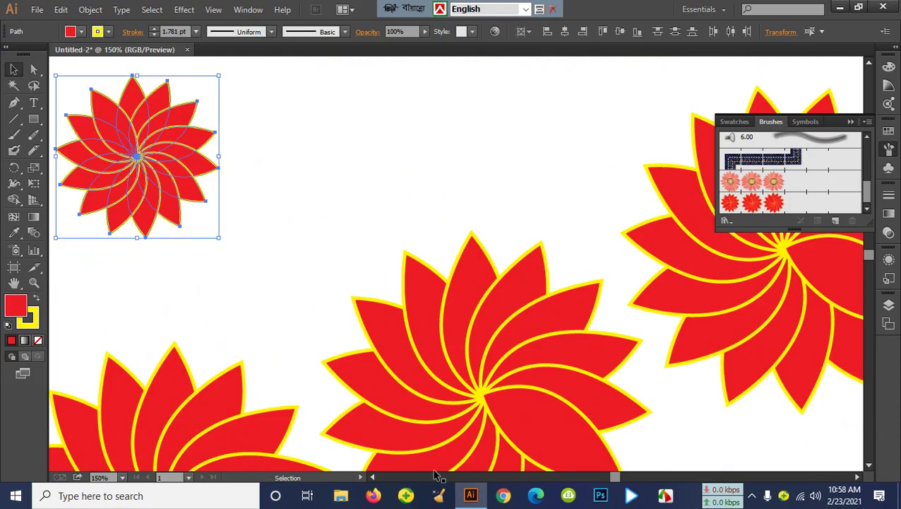
left_click(372, 477)
left_click(372, 477)
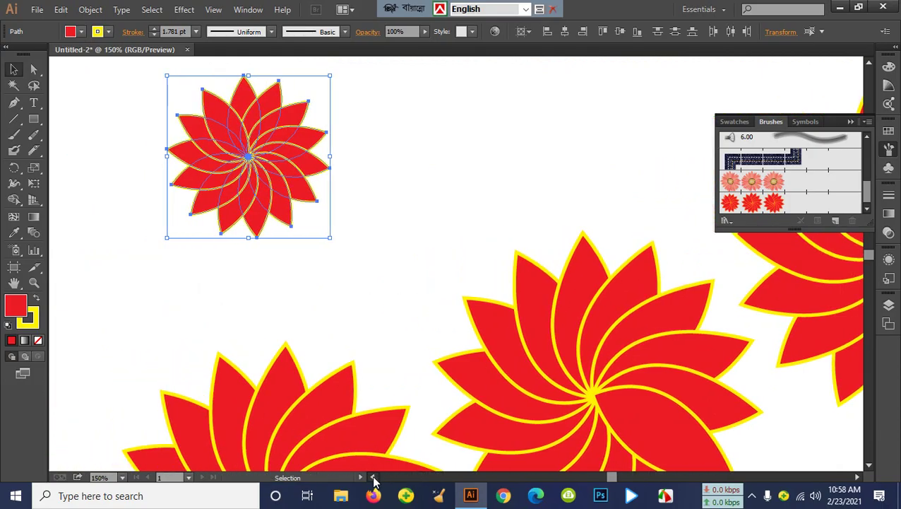
left_click(451, 250)
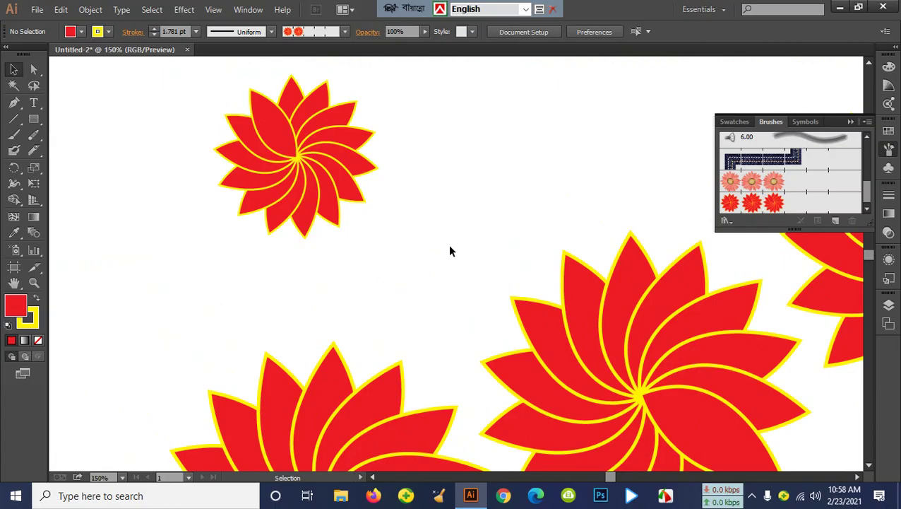
key("ctrl+plus")
key("ctrl+plus")
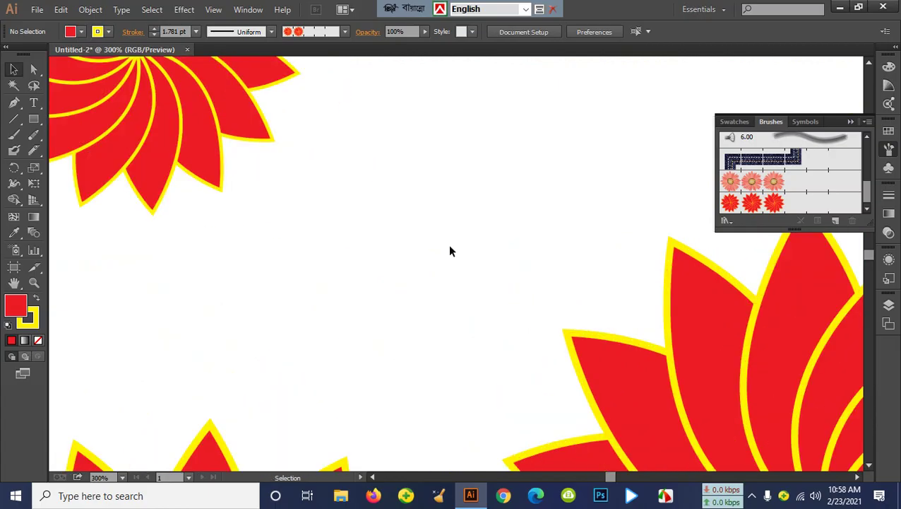
left_click(372, 477)
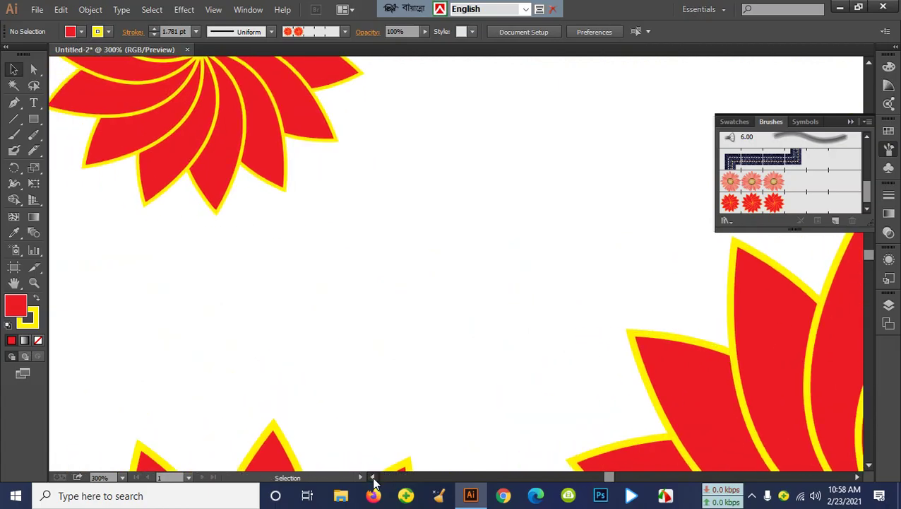
scroll(408, 374, "up", 5)
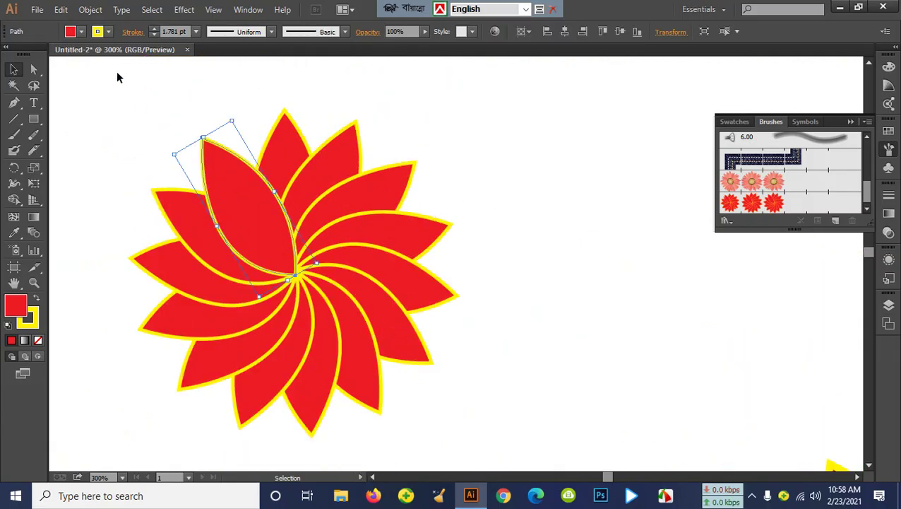
- Fill the selected petal green and the top red petal magenta
left_click(81, 31)
left_click(64, 54)
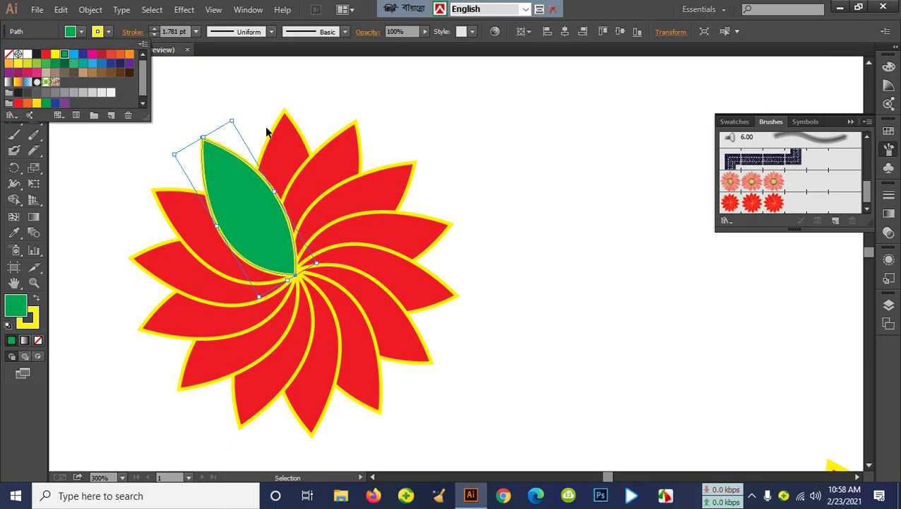
left_click(296, 146)
left_click(284, 146)
left_click(81, 31)
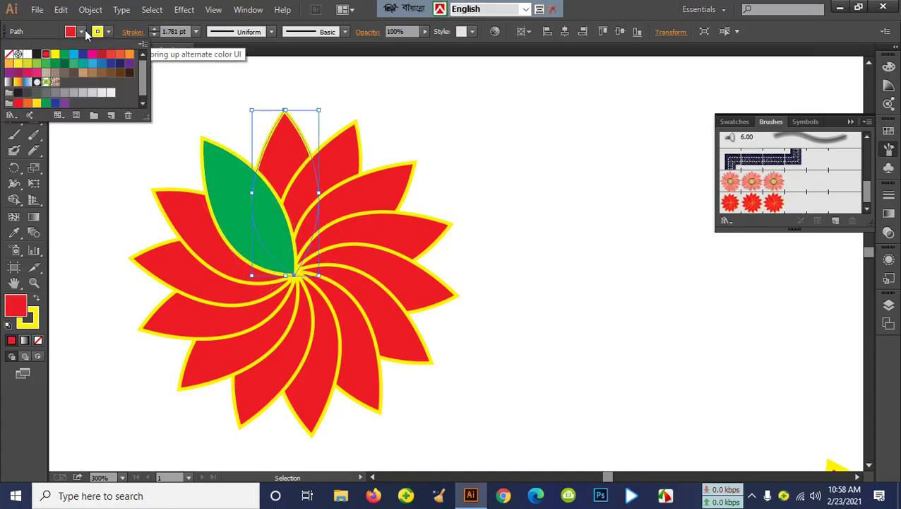
left_click(92, 54)
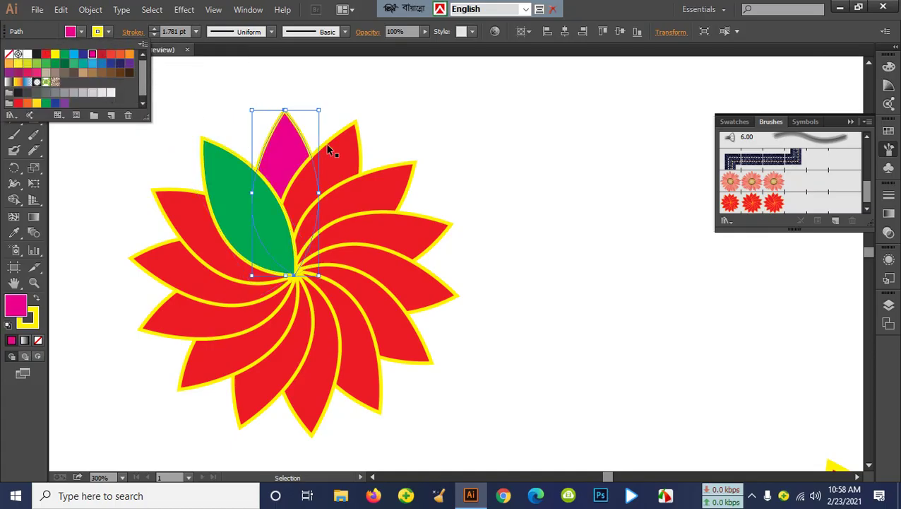
left_click(337, 151)
- Colour the next two red petals yellow and orange, the orange one in isolation mode
left_click(337, 151)
left_click(86, 33)
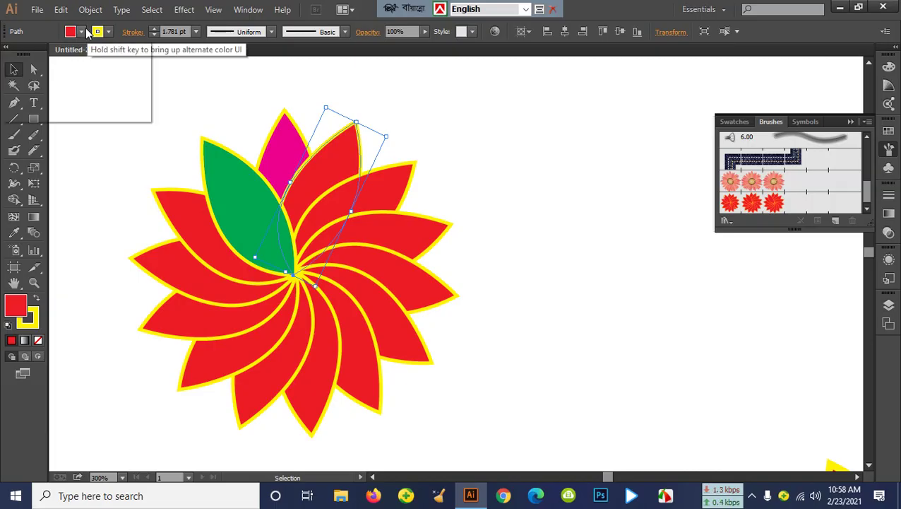
left_click(18, 63)
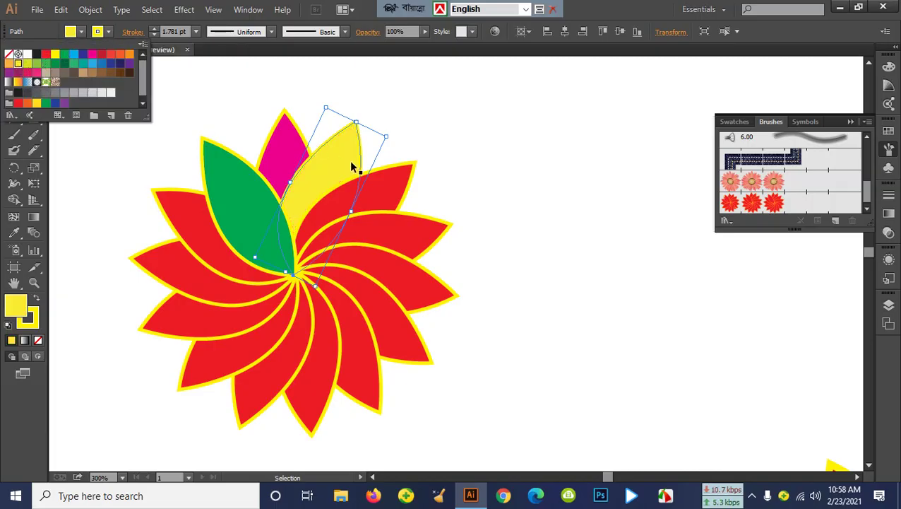
double_click(383, 174)
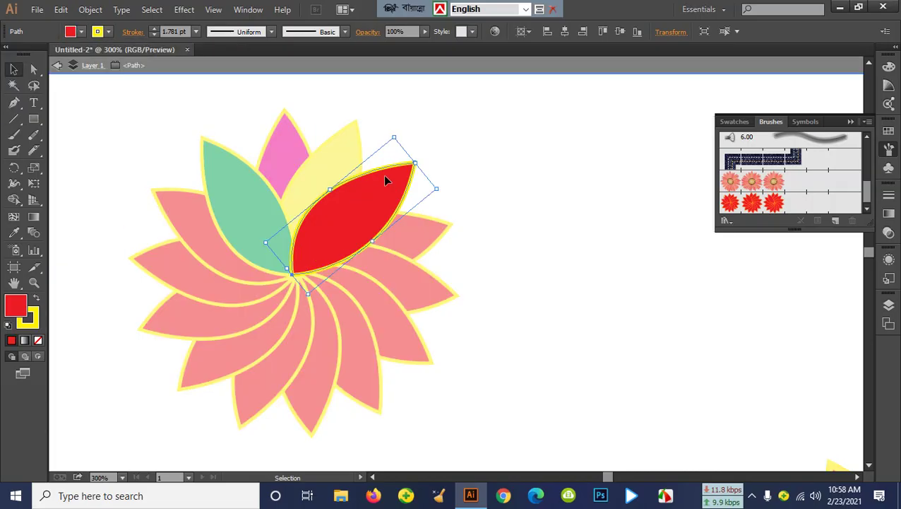
left_click(83, 32)
left_click(118, 62)
left_click(498, 244)
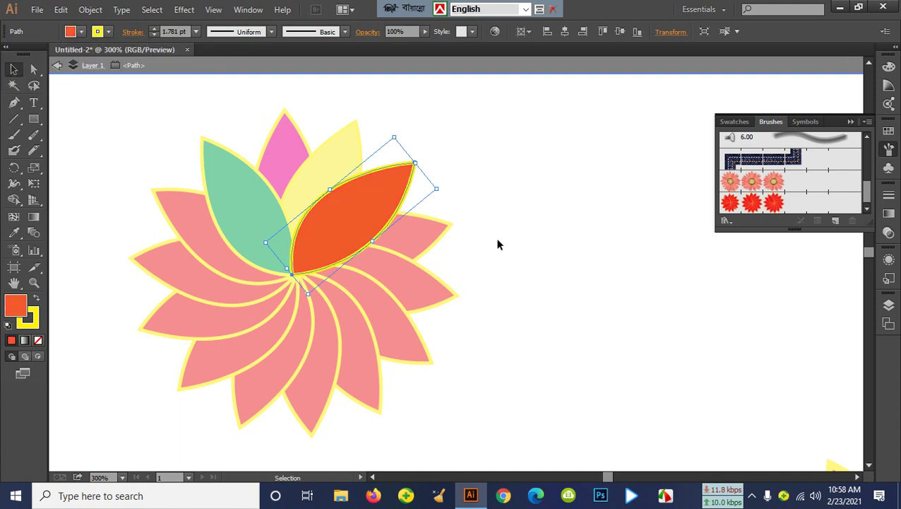
double_click(629, 310)
- Recolour the upper-right red petal dark green and the one below it light green
left_click(438, 239)
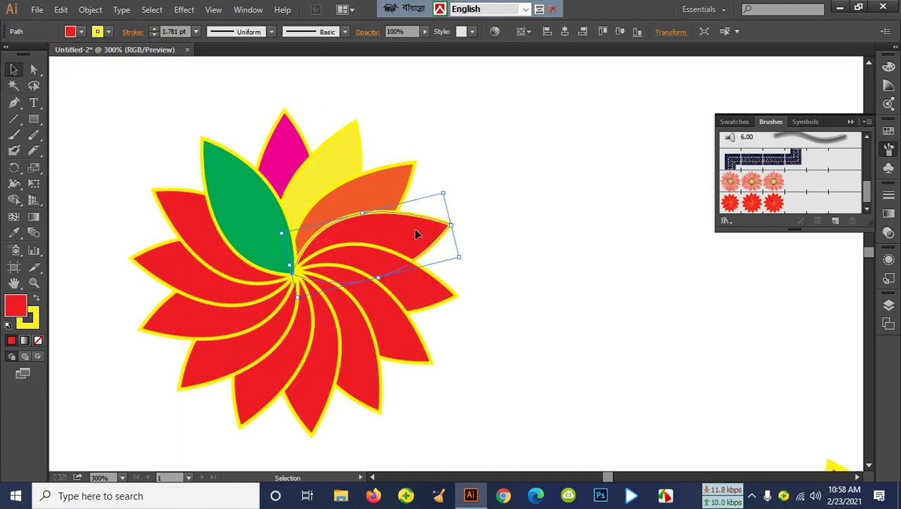
left_click(83, 32)
left_click(64, 64)
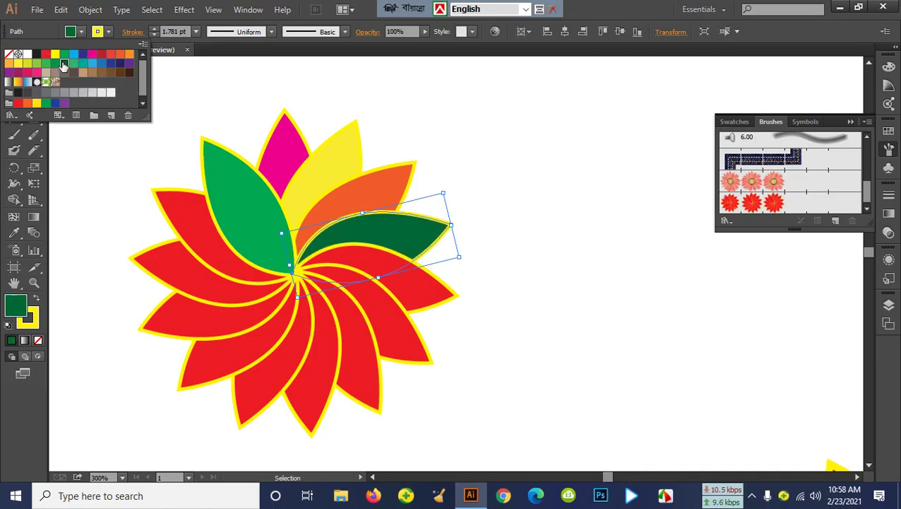
left_click(605, 250)
left_click(425, 282)
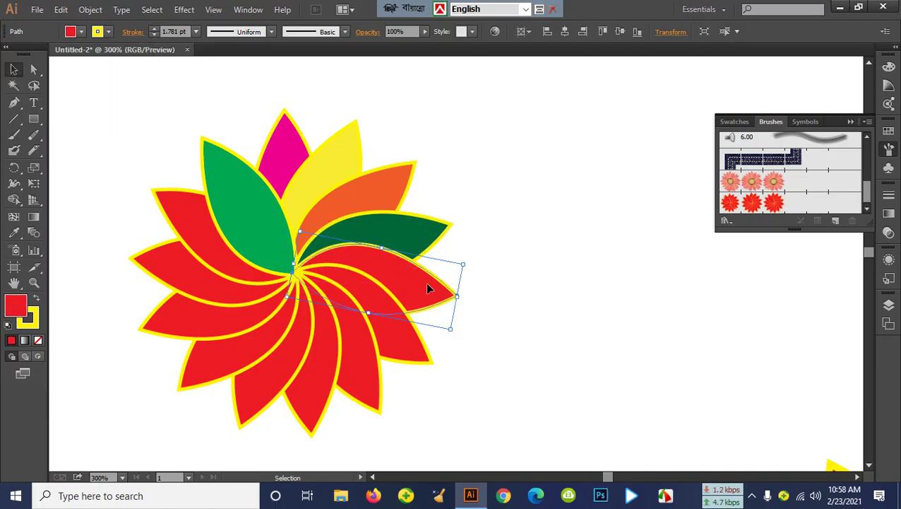
left_click(70, 34)
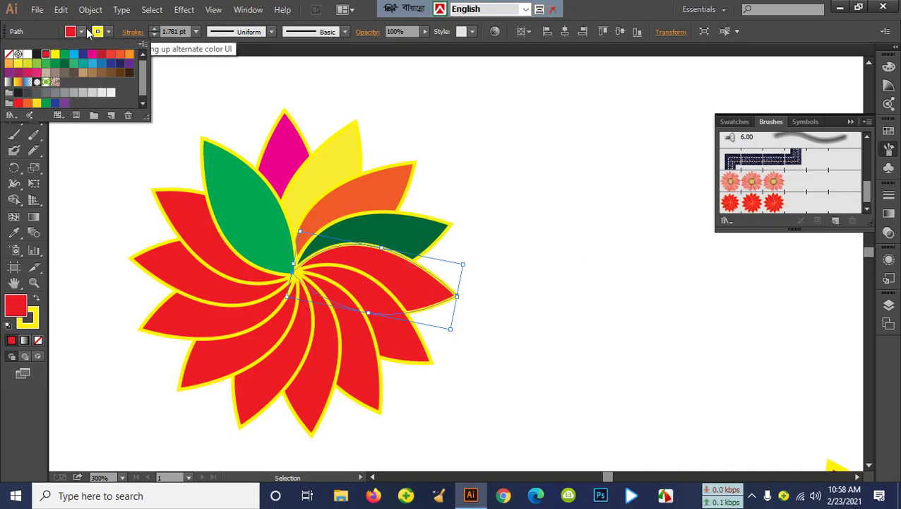
left_click(36, 63)
left_click(609, 227)
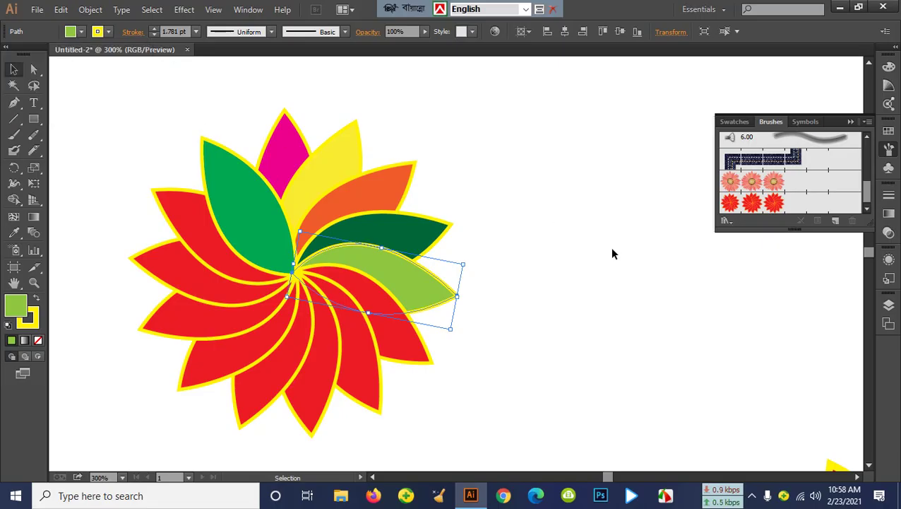
left_click(454, 345)
- Recolour the next two red petals orange and cyan
left_click(398, 335)
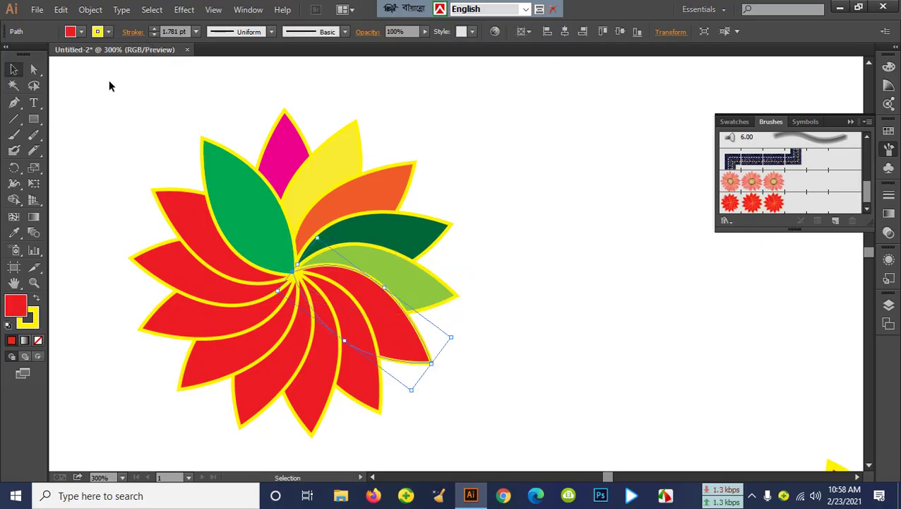
left_click(70, 32)
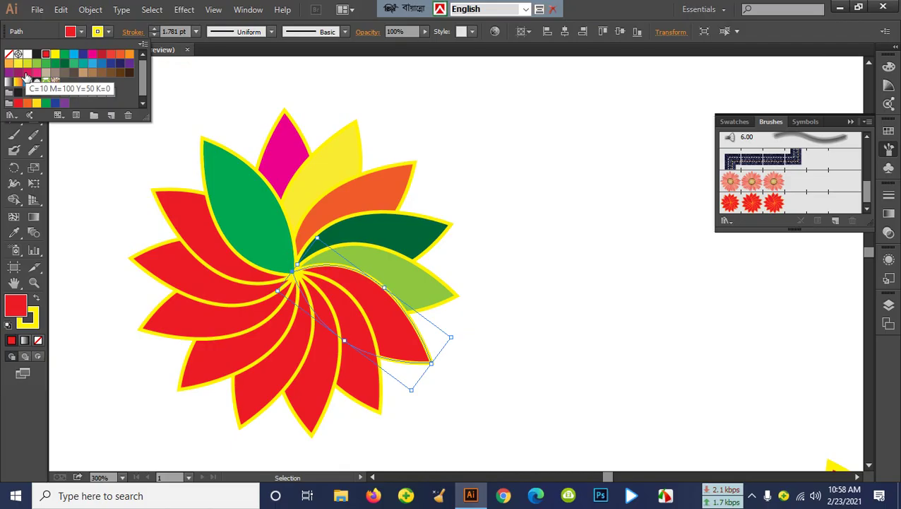
left_click(129, 53)
left_click(552, 192)
left_click(597, 205)
left_click(351, 346)
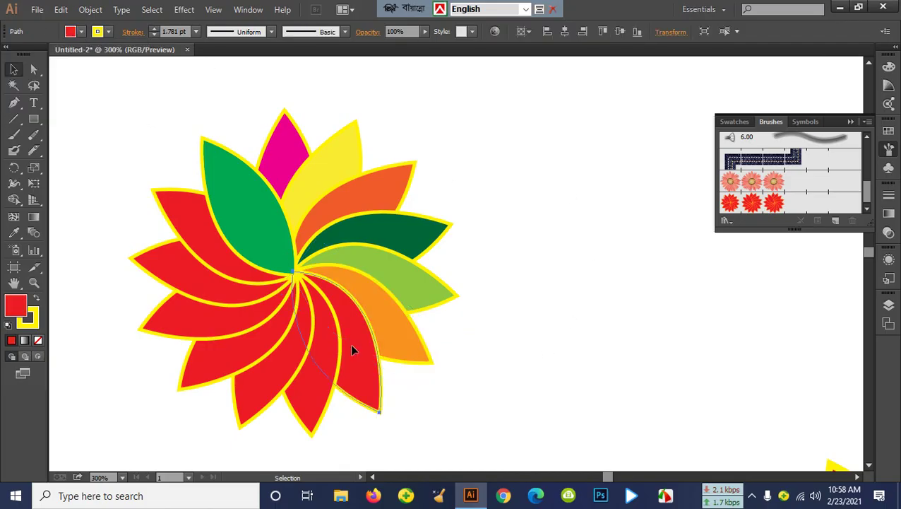
left_click(96, 32)
left_click(74, 55)
left_click(533, 176)
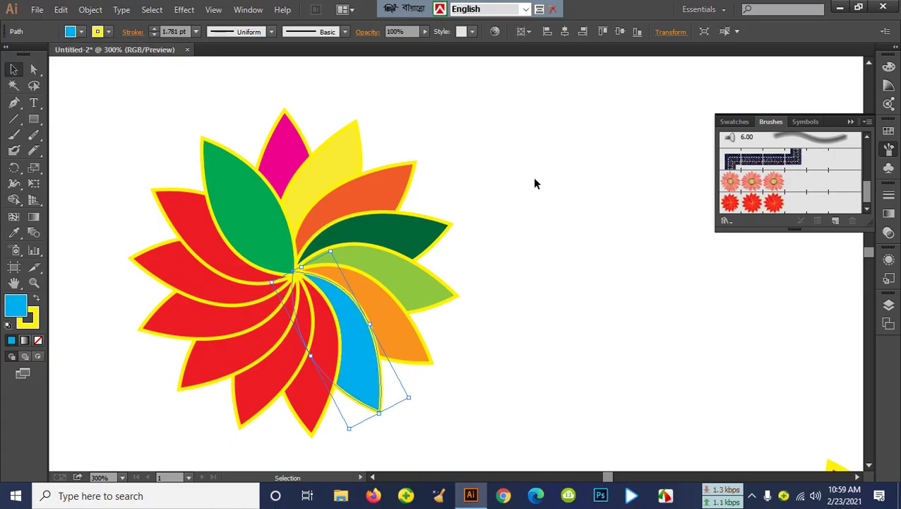
left_click(590, 268)
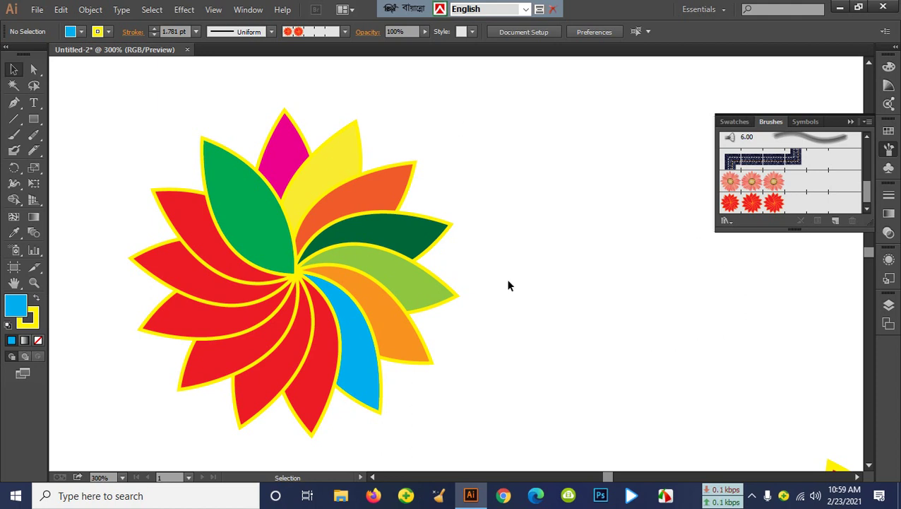
- Zoom out to 66.67% to see the whole border, then pick the Path Eraser tool
key("ctrl+minus")
key("ctrl+minus")
key("ctrl+minus")
key("ctrl+minus")
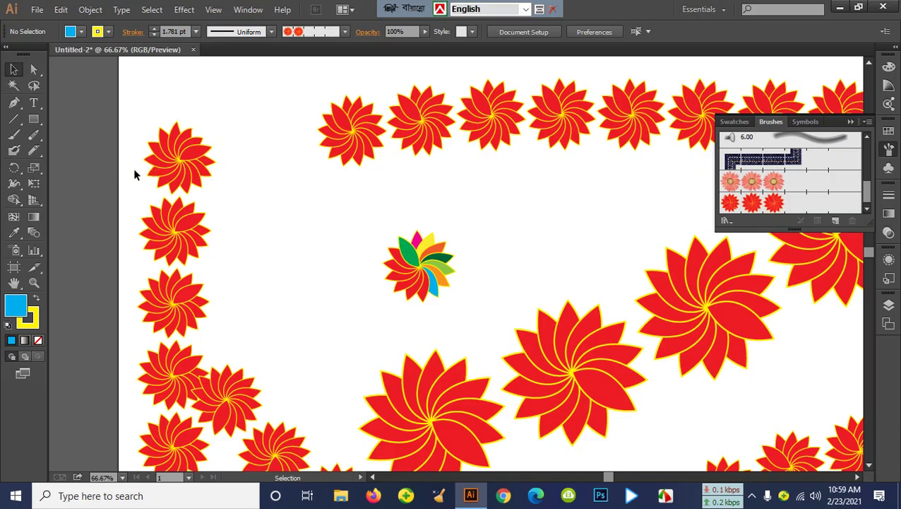
left_click(14, 168)
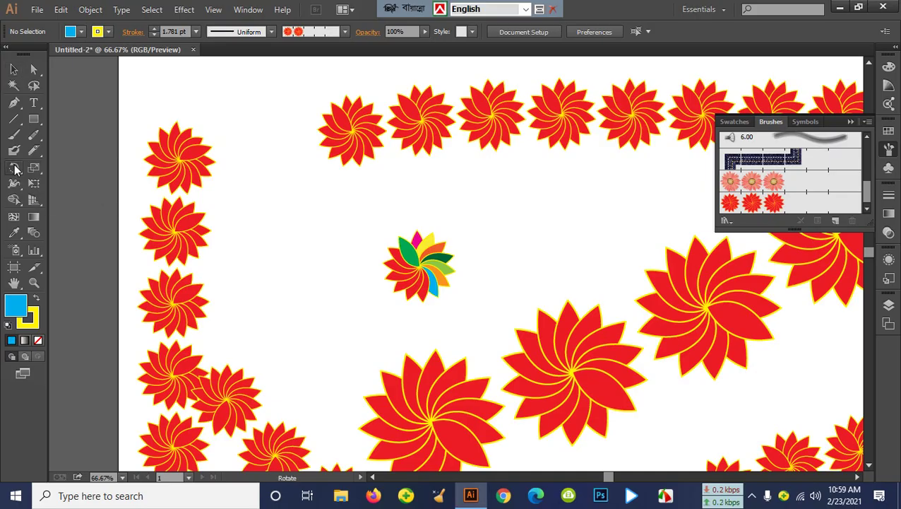
left_click(33, 134)
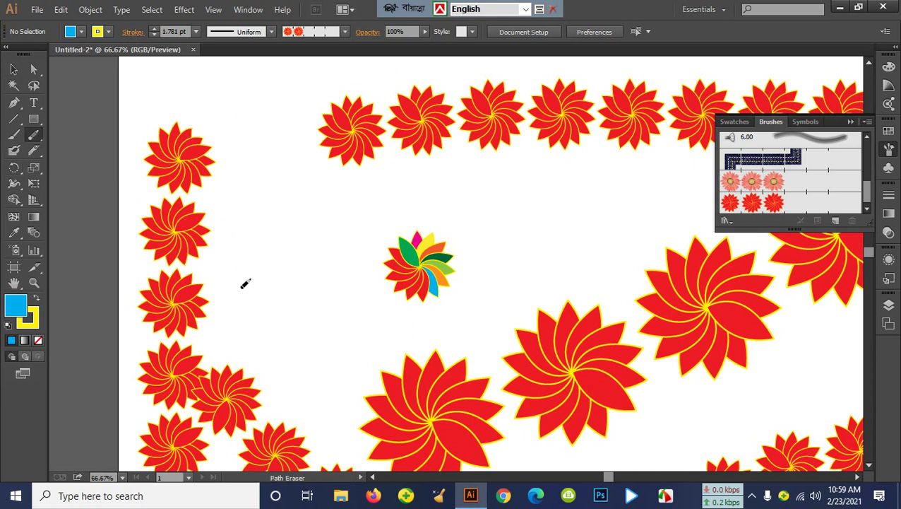
- Draw three freehand Pencil curves left of the flower and smooth one with the Smooth tool
left_click(33, 135)
left_click(92, 133)
mouse_move(272, 136)
left_mouse_down()
mouse_move(295, 239)
mouse_move(267, 340)
left_mouse_up()
left_click_drag(238, 279, 378, 212)
left_click_drag(321, 141, 246, 250)
left_click(34, 134)
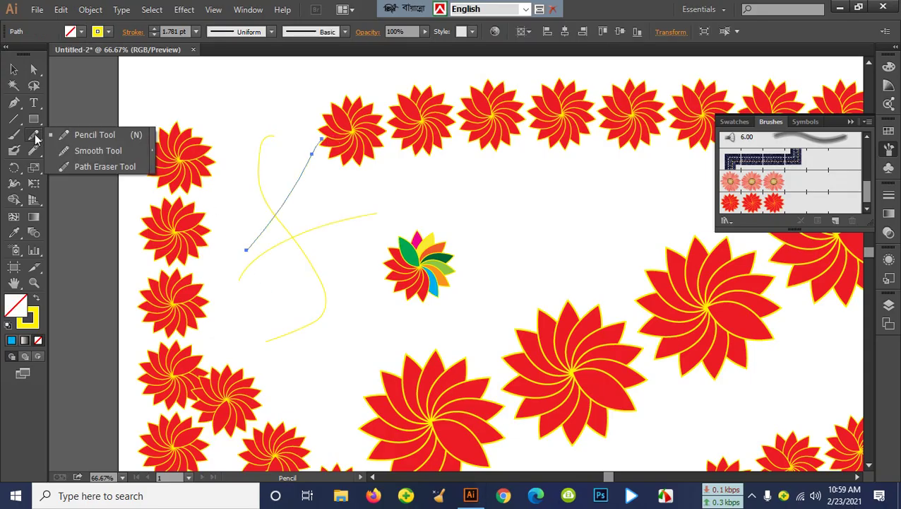
left_click(87, 153)
mouse_move(314, 147)
left_mouse_down()
mouse_move(293, 191)
mouse_move(247, 243)
mouse_move(289, 203)
mouse_move(289, 187)
left_mouse_up()
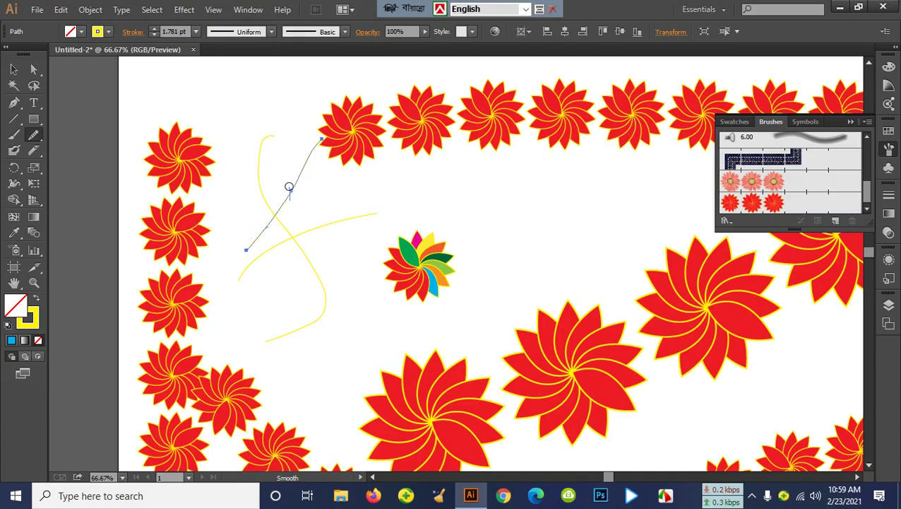
- Look through the Knife and Pen tool groups, then choose the Reflect tool
left_click(33, 151)
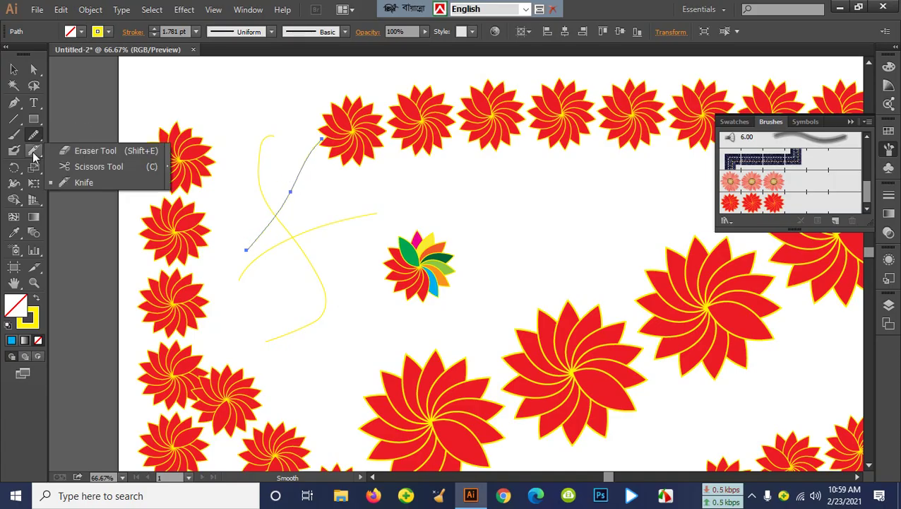
left_click(33, 155)
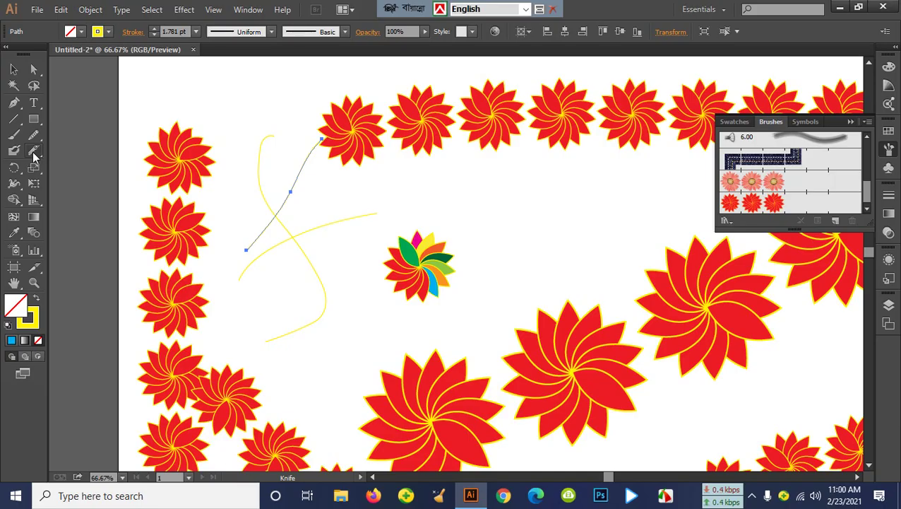
left_click(13, 102)
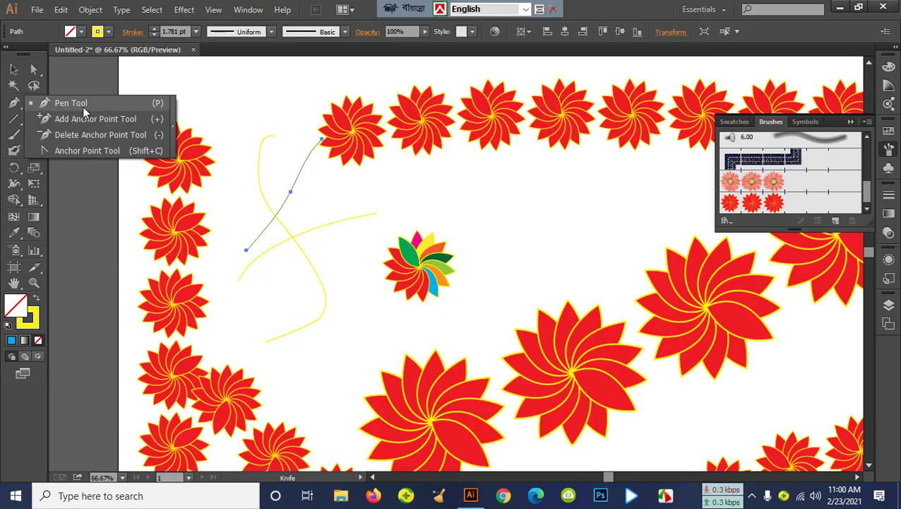
left_click(593, 6)
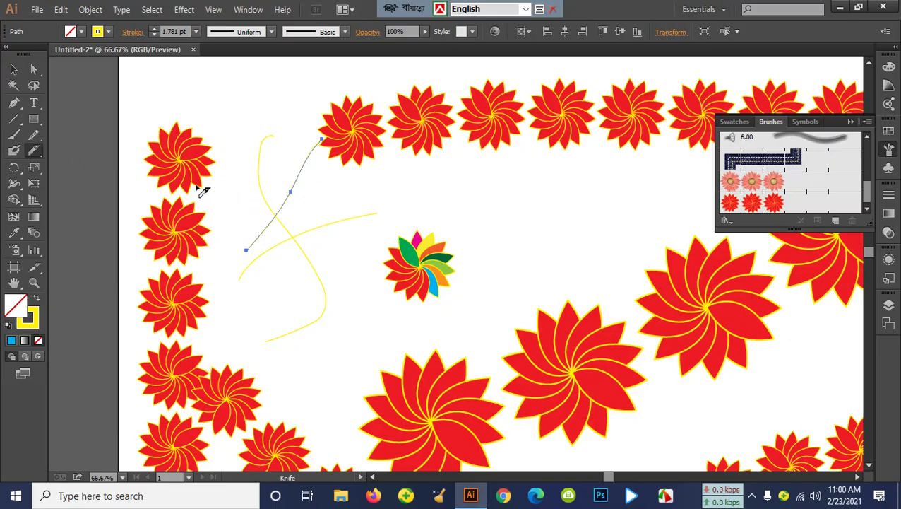
left_click(17, 167)
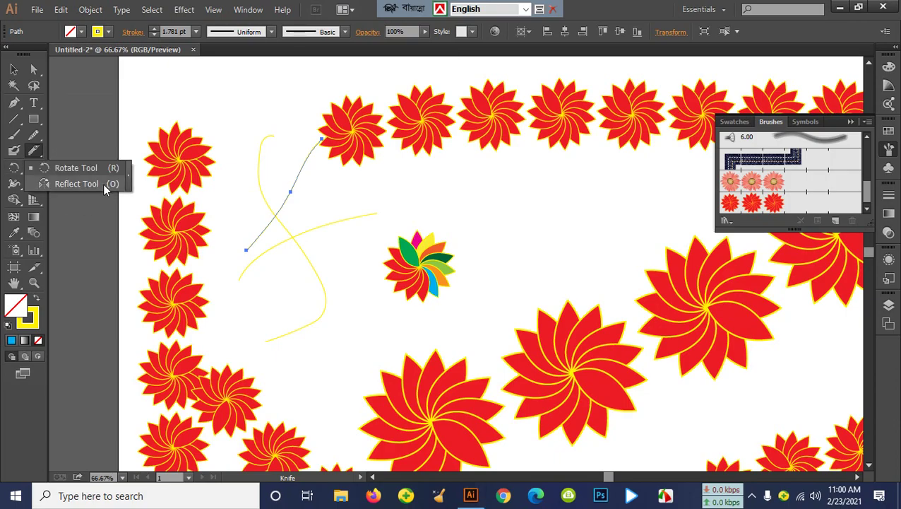
left_click(76, 183)
- Select the small multicoloured flower and mirror it around its centre with the Reflect tool
key("v")
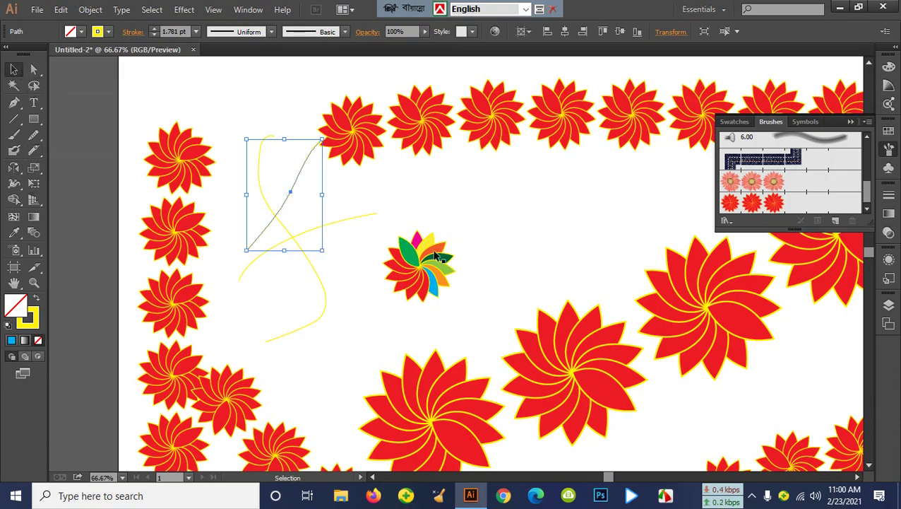
key("ctrl+shift+a")
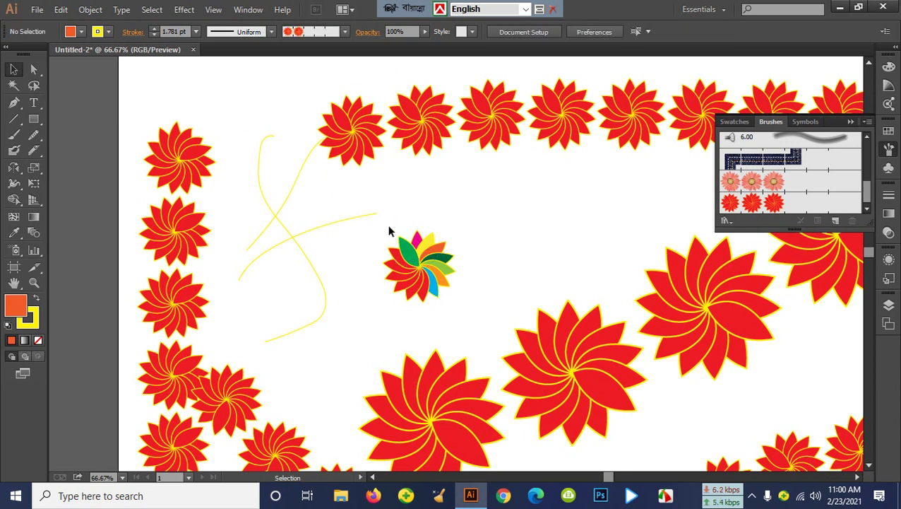
left_click_drag(390, 231, 476, 345)
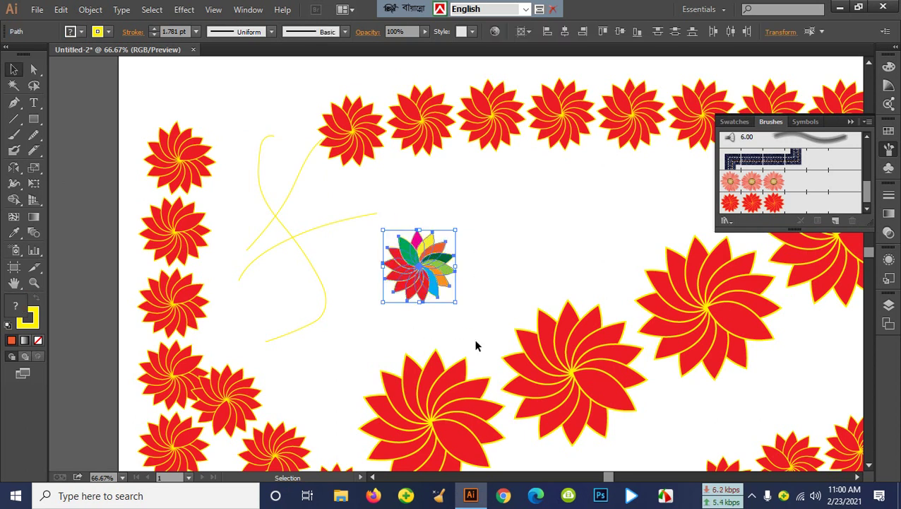
left_click(15, 168)
left_click_drag(443, 269, 464, 258)
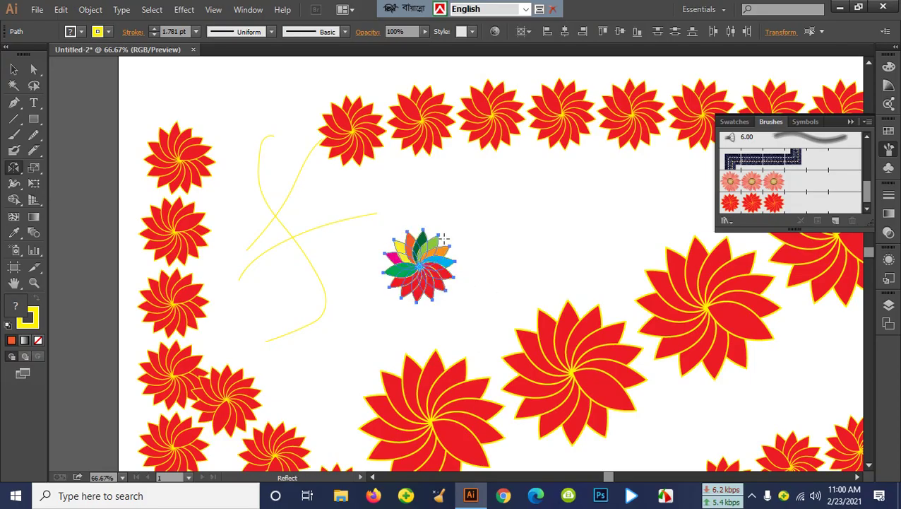
- Draw a rectangle right of the flower and reflect it into a tilted position
left_click(33, 119)
left_click_drag(499, 199, 542, 253)
left_click(14, 167)
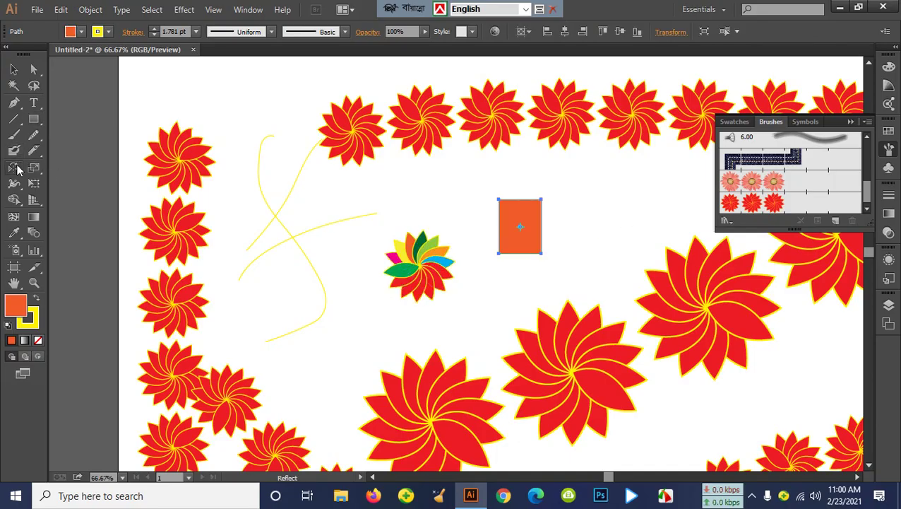
left_click_drag(497, 200, 576, 233)
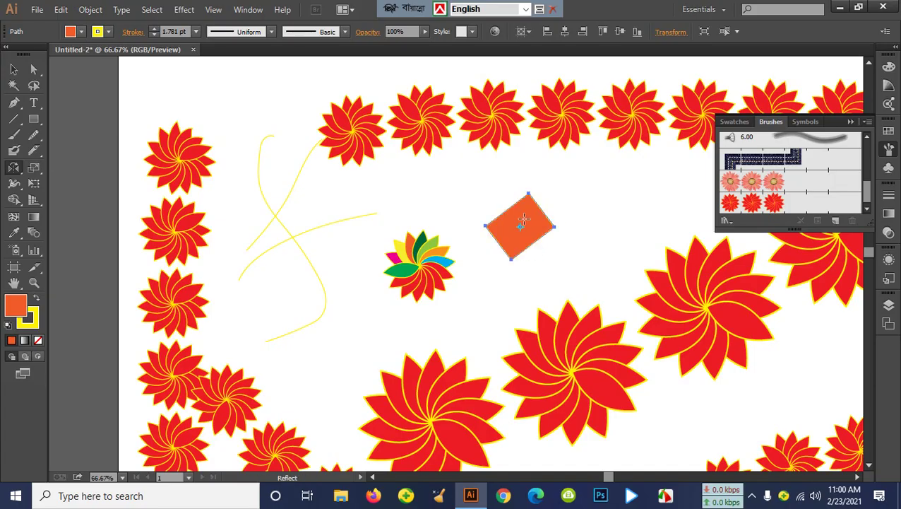
- Make a rotated copy of the orange rectangle through the context menu's Rotate dialog
right_click(524, 222)
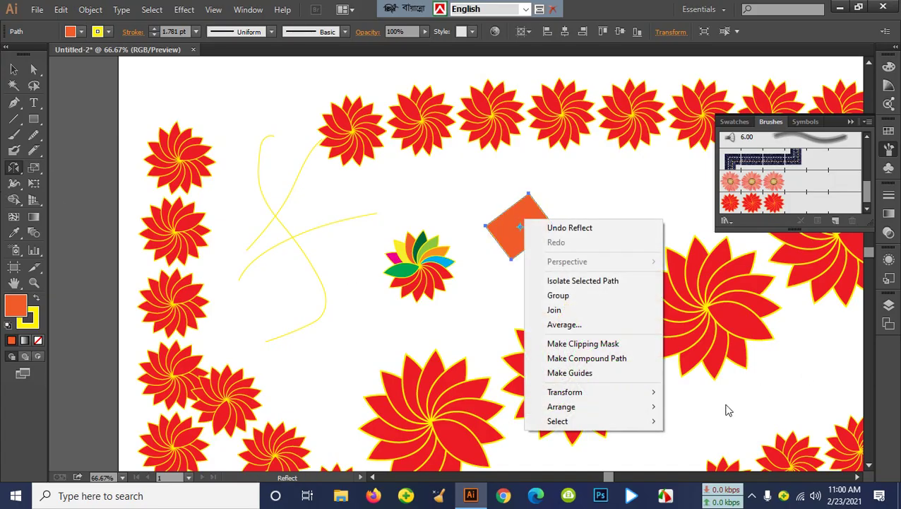
mouse_move(602, 392)
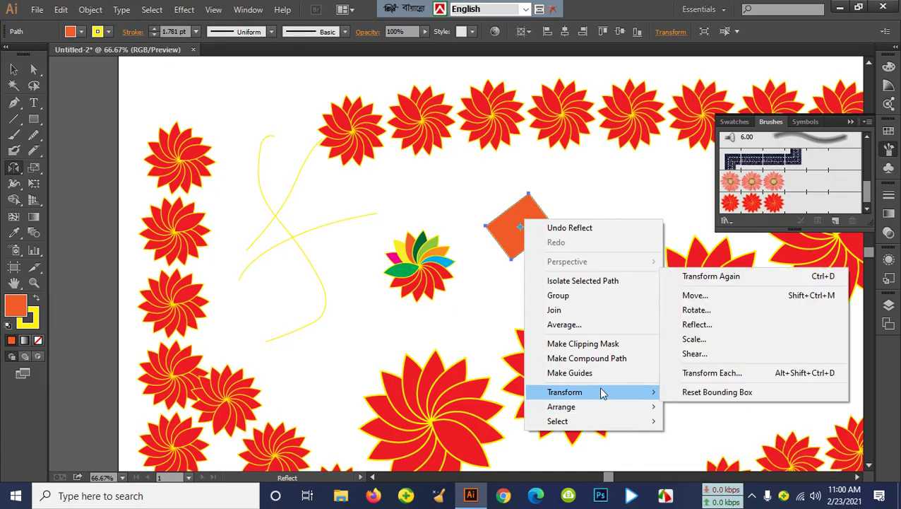
left_click(731, 311)
left_click(694, 312)
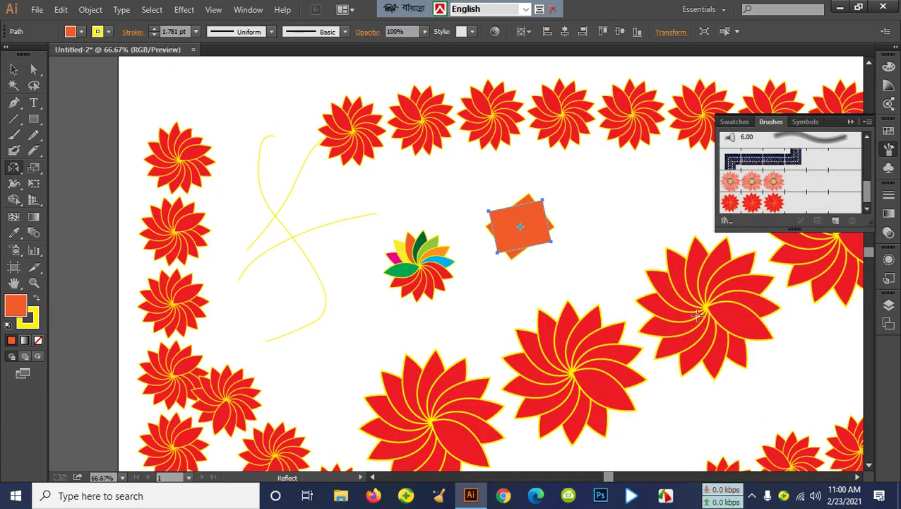
left_click(14, 69)
- Browse the Rotate/Reflect flyout, then switch between Direct Selection and Selection tools
left_click_drag(14, 167, 118, 175)
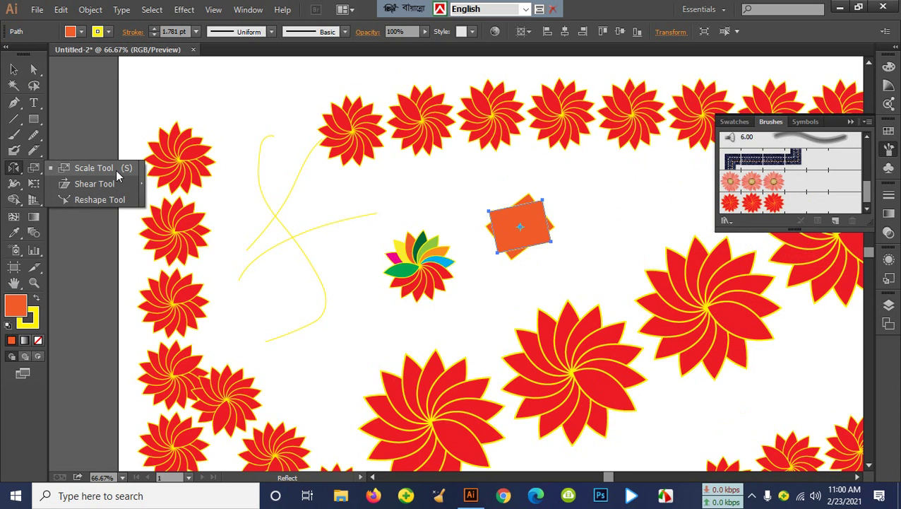
left_click_drag(118, 175, 664, 495)
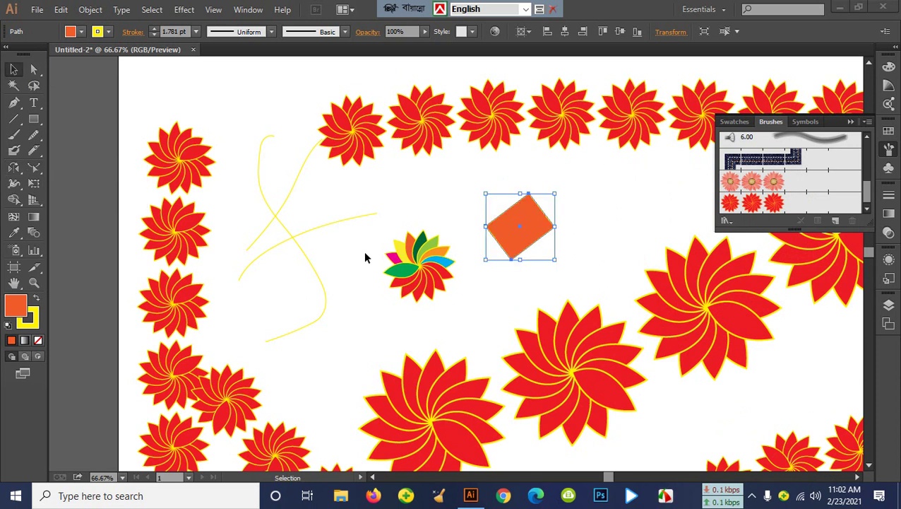
key("a")
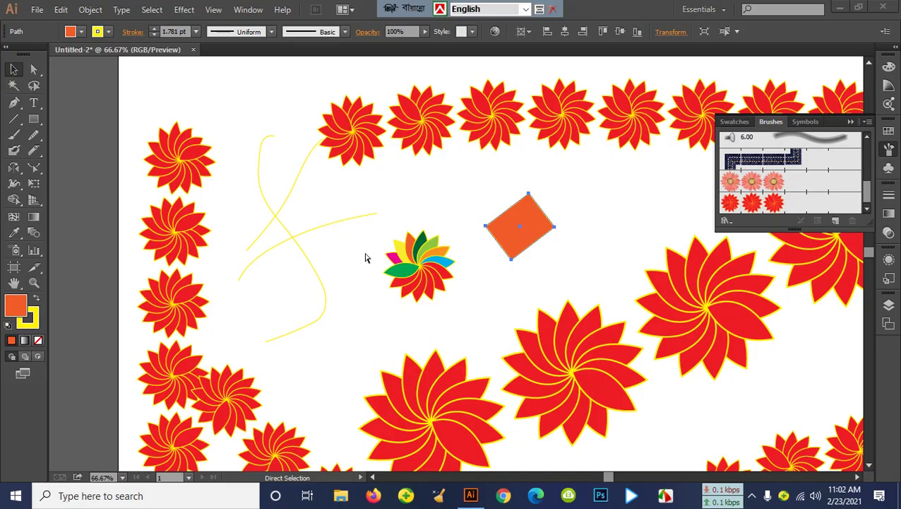
key("v")
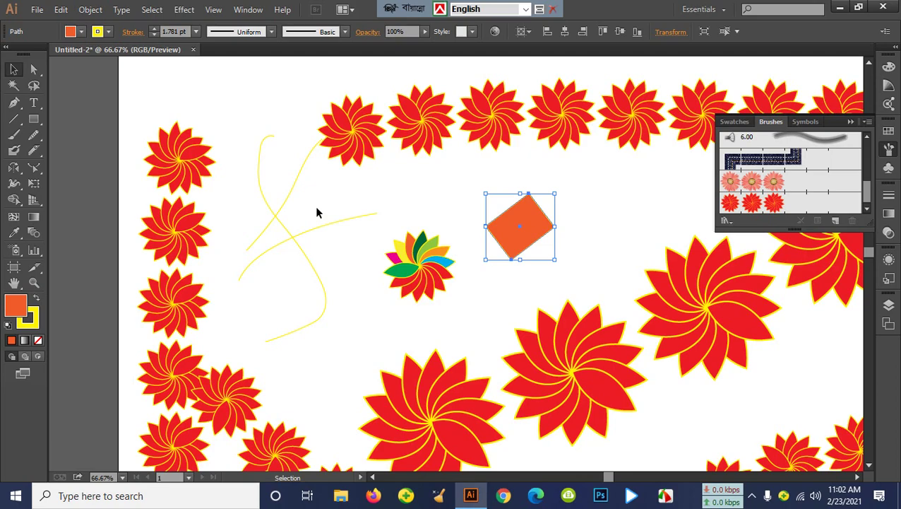
- Delete all artwork and draw a new square on the empty page
key("ctrl+a")
key("Delete")
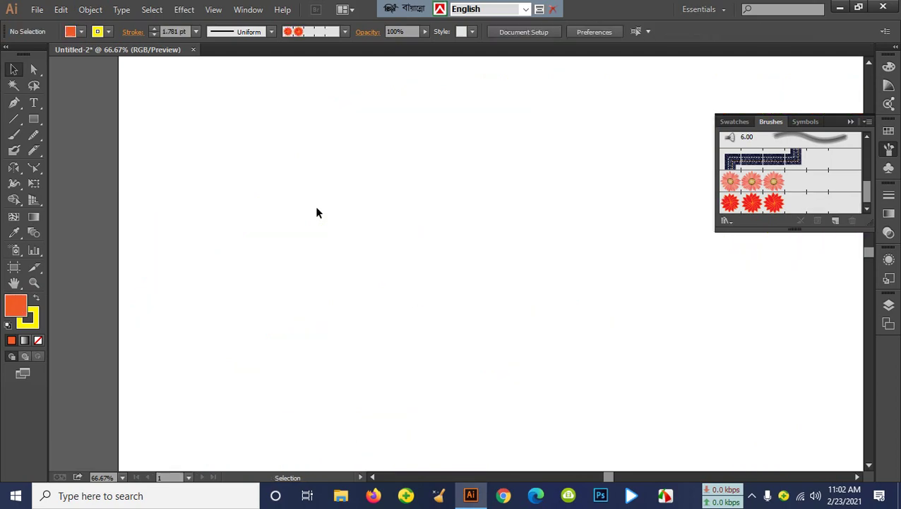
left_click_drag(34, 169, 103, 169)
left_click_drag(34, 119, 74, 120)
left_click_drag(242, 152, 346, 248)
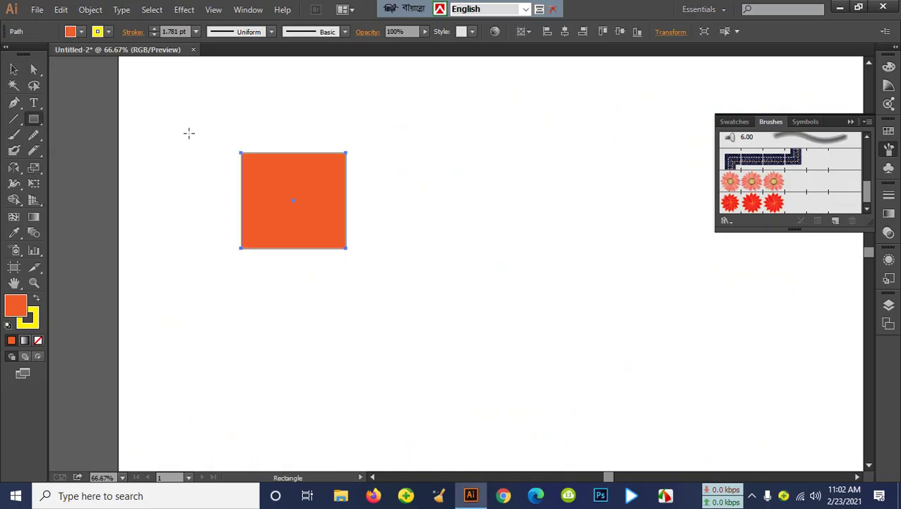
- Fill the square dark blue from the Fill swatches, trying green and cyan first
left_click(70, 32)
left_click(63, 56)
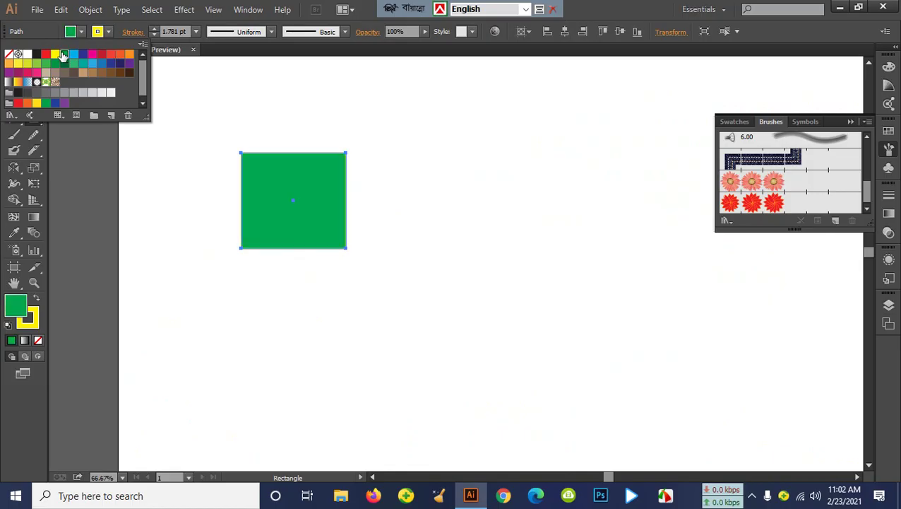
left_click(73, 57)
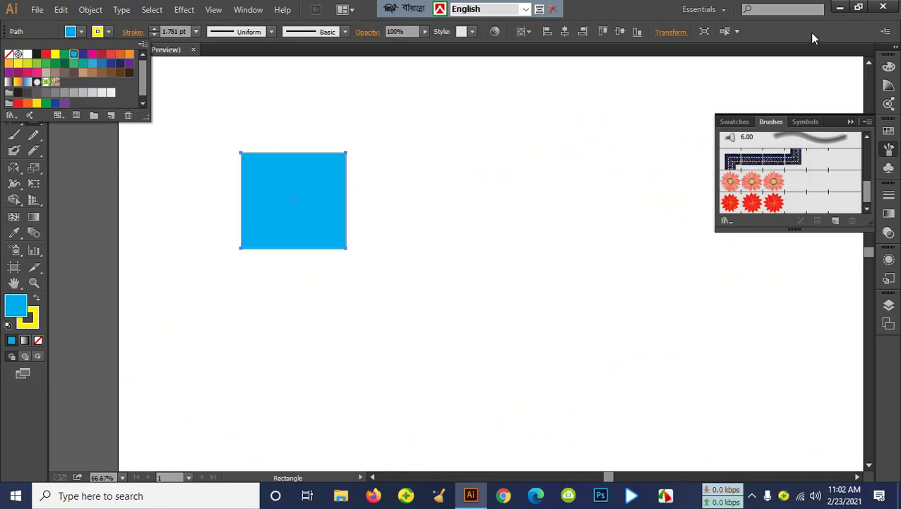
left_click(83, 54)
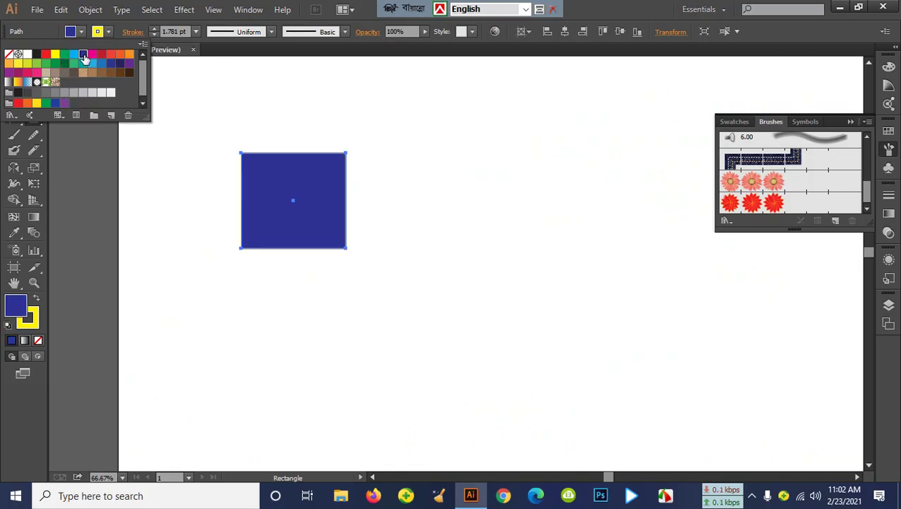
left_click(72, 177)
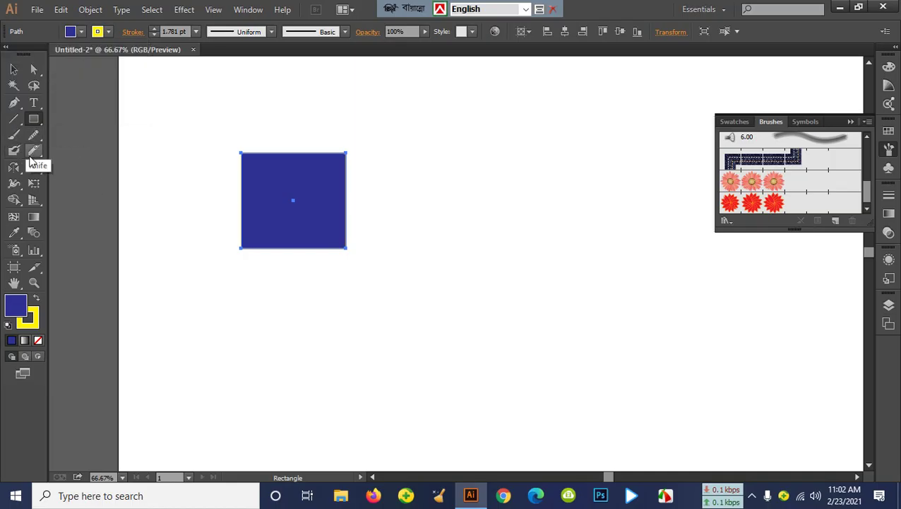
left_click(39, 169)
- Scale the blue square slightly taller, then shear it into a parallelogram
left_click(67, 171)
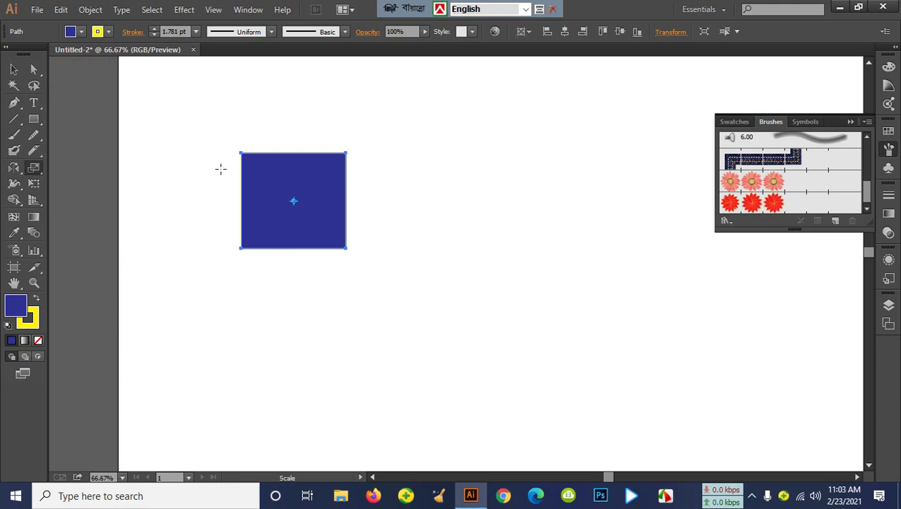
mouse_move(240, 150)
left_mouse_down()
mouse_move(282, 149)
mouse_move(199, 151)
mouse_move(240, 151)
mouse_move(250, 112)
mouse_move(251, 145)
mouse_move(240, 145)
left_mouse_up()
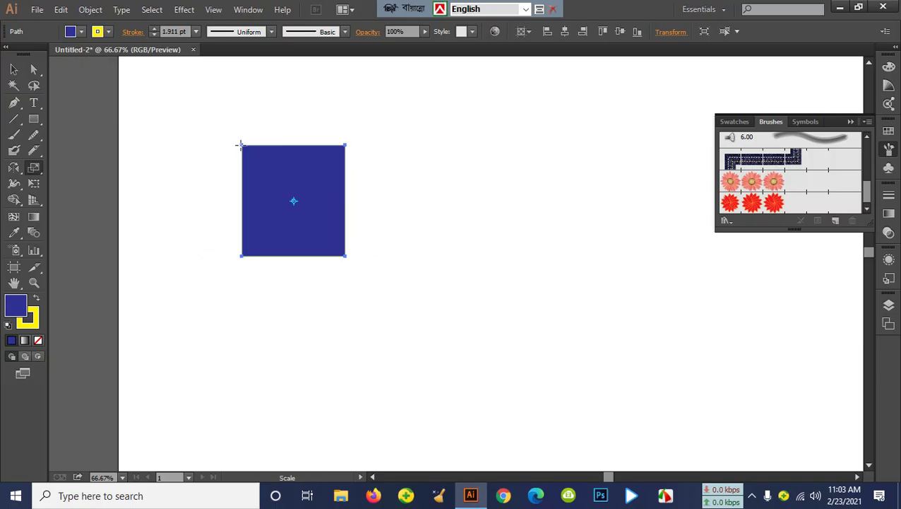
left_click(33, 167)
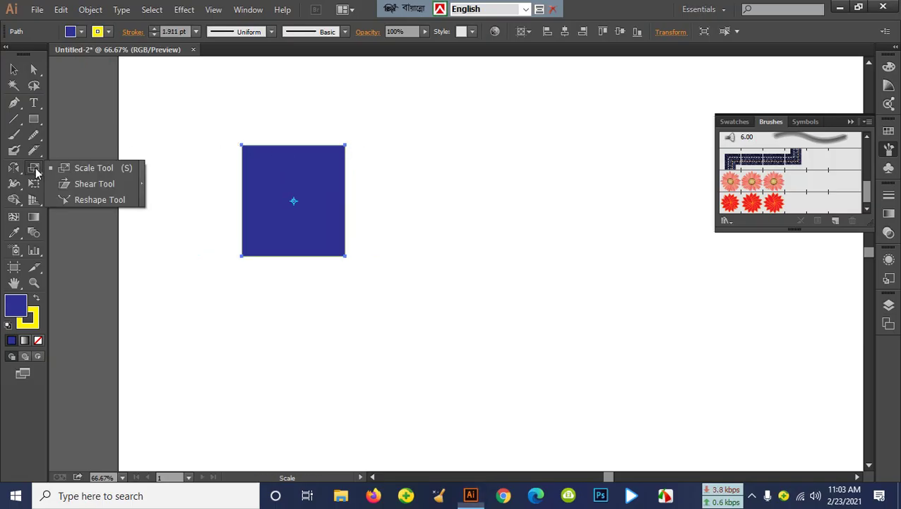
left_click(100, 185)
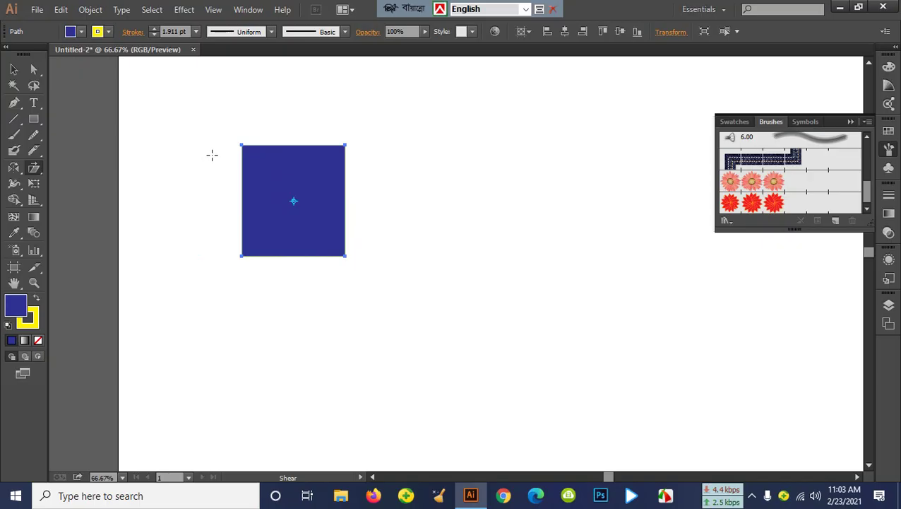
left_click_drag(241, 144, 300, 149)
- Draw a circle with the Ellipse tool to the right of the parallelogram
left_click(33, 118)
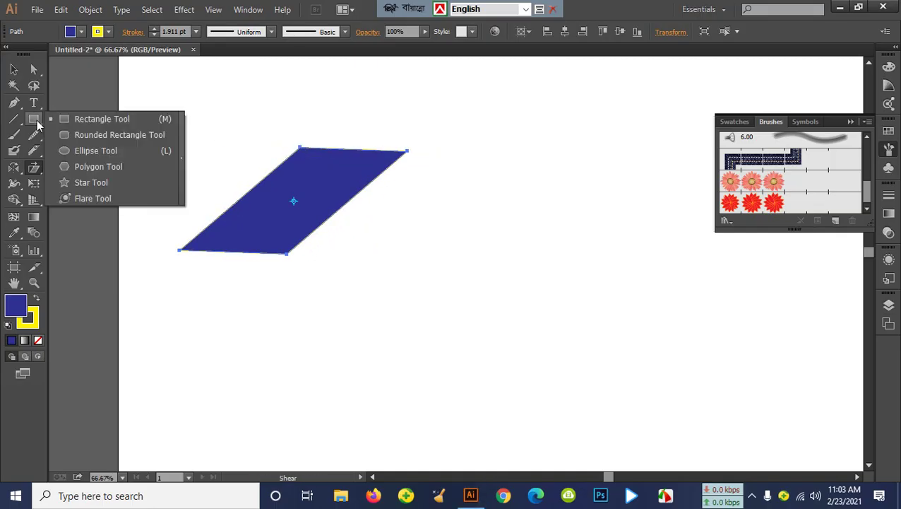
left_click(83, 155)
left_click_drag(465, 212, 547, 299)
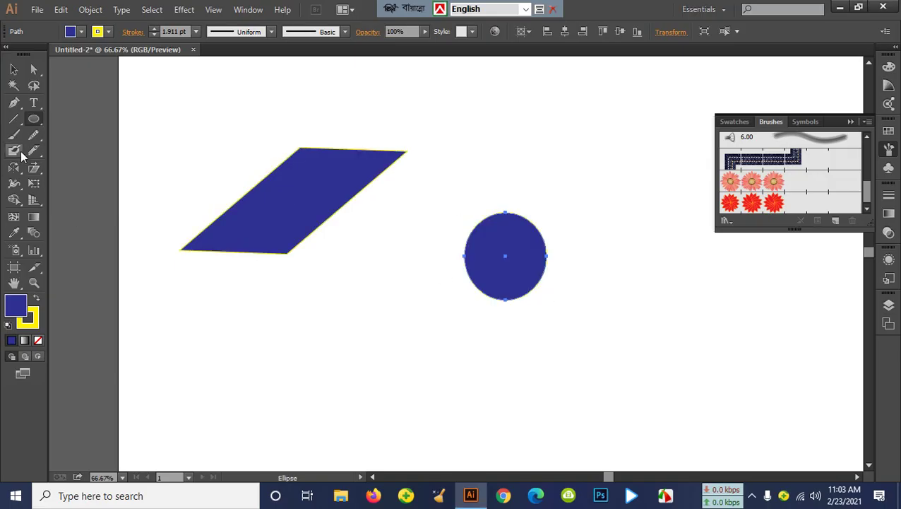
- Scale the blue circle into a wide flat ellipse, then shear it to tilt diagonally
left_click(33, 168)
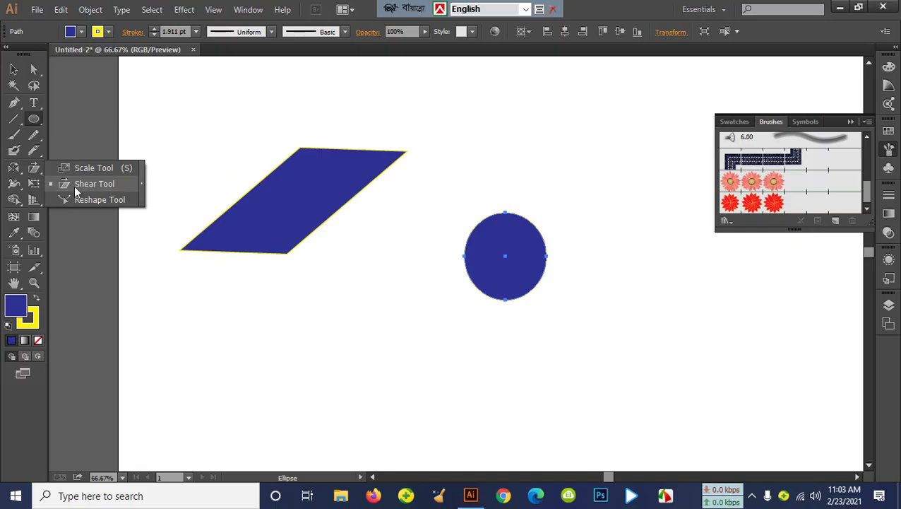
left_click(94, 166)
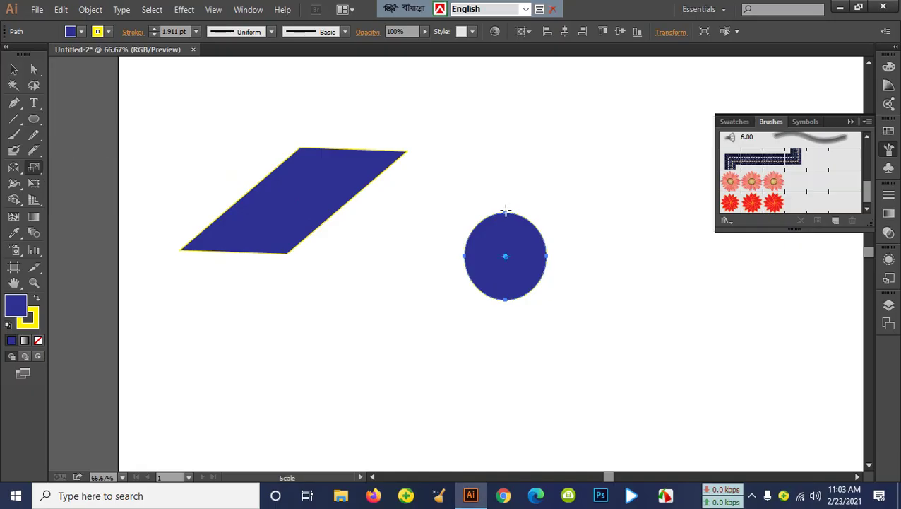
left_click_drag(505, 212, 483, 165)
mouse_move(464, 254)
left_mouse_down()
mouse_move(368, 259)
mouse_move(392, 245)
mouse_move(378, 282)
mouse_move(415, 243)
mouse_move(517, 243)
mouse_move(395, 270)
mouse_move(412, 256)
left_mouse_up()
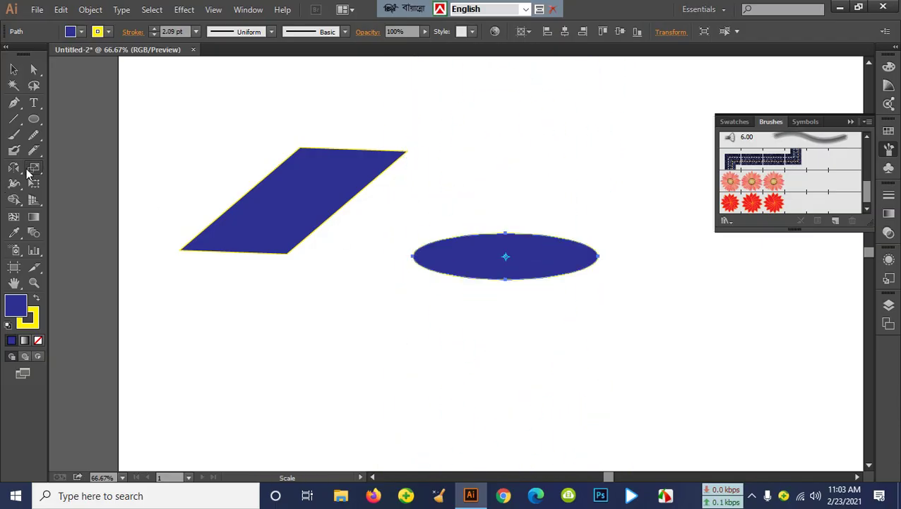
left_click_drag(38, 175, 77, 184)
left_click_drag(508, 230, 520, 275)
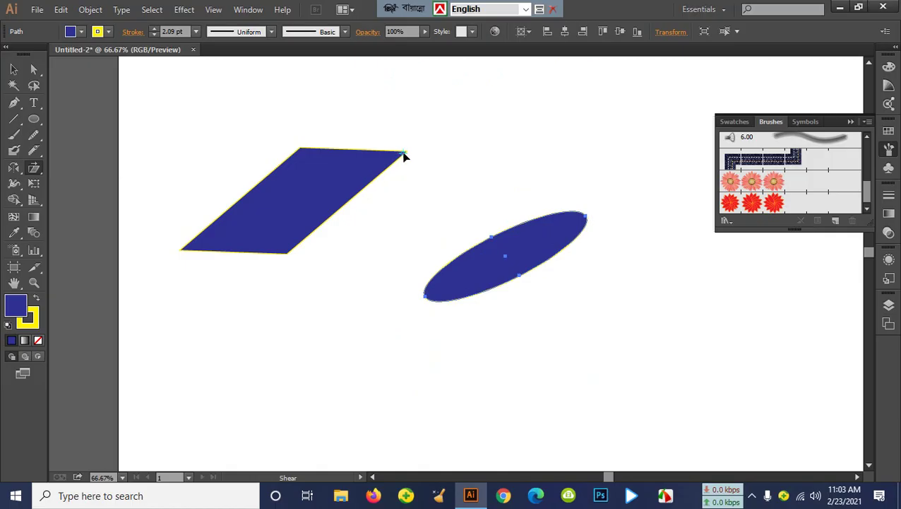
- Select the parallelogram and shear it to stand more upright
left_click(13, 70)
left_click(288, 207)
left_click_drag(34, 167, 75, 187)
left_click_drag(404, 150, 368, 151)
- Drag the parallelogram's top-left and top-right anchors to reshape its corners
left_click_drag(40, 172, 85, 204)
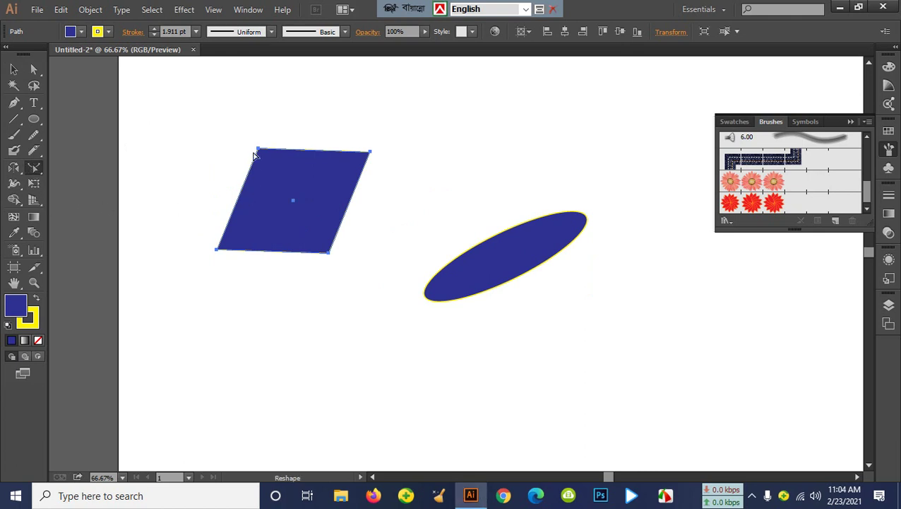
left_click_drag(258, 150, 233, 142)
left_click(343, 146)
mouse_move(346, 148)
left_mouse_down()
mouse_move(323, 169)
mouse_move(355, 157)
left_mouse_up()
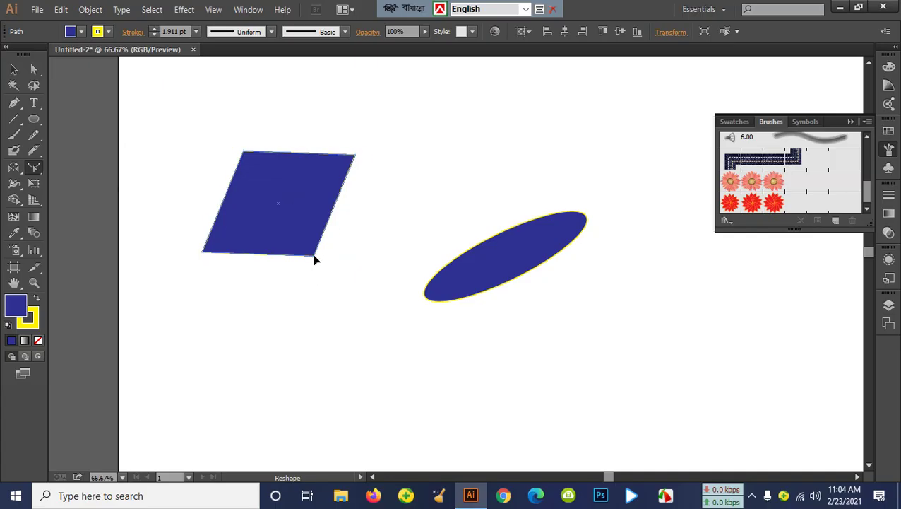
left_click_drag(315, 259, 331, 257)
left_click_drag(265, 154, 215, 149)
left_click_drag(34, 167, 67, 214)
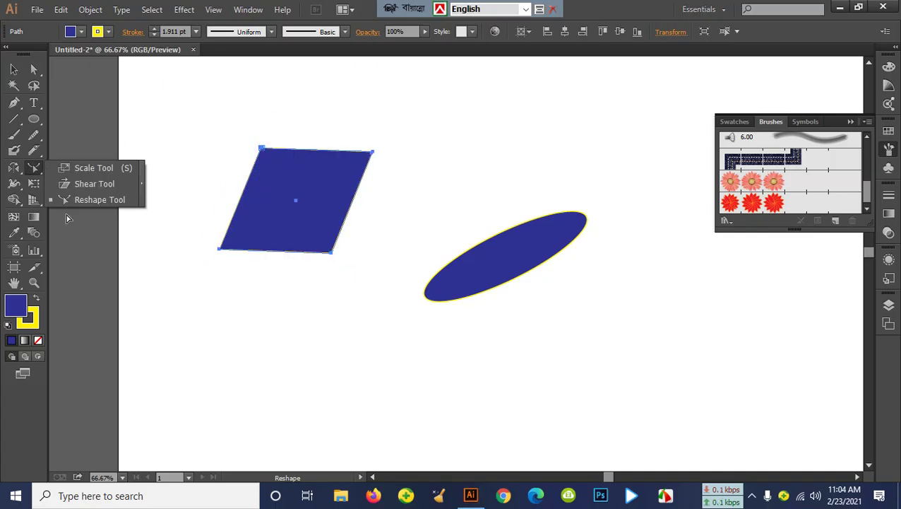